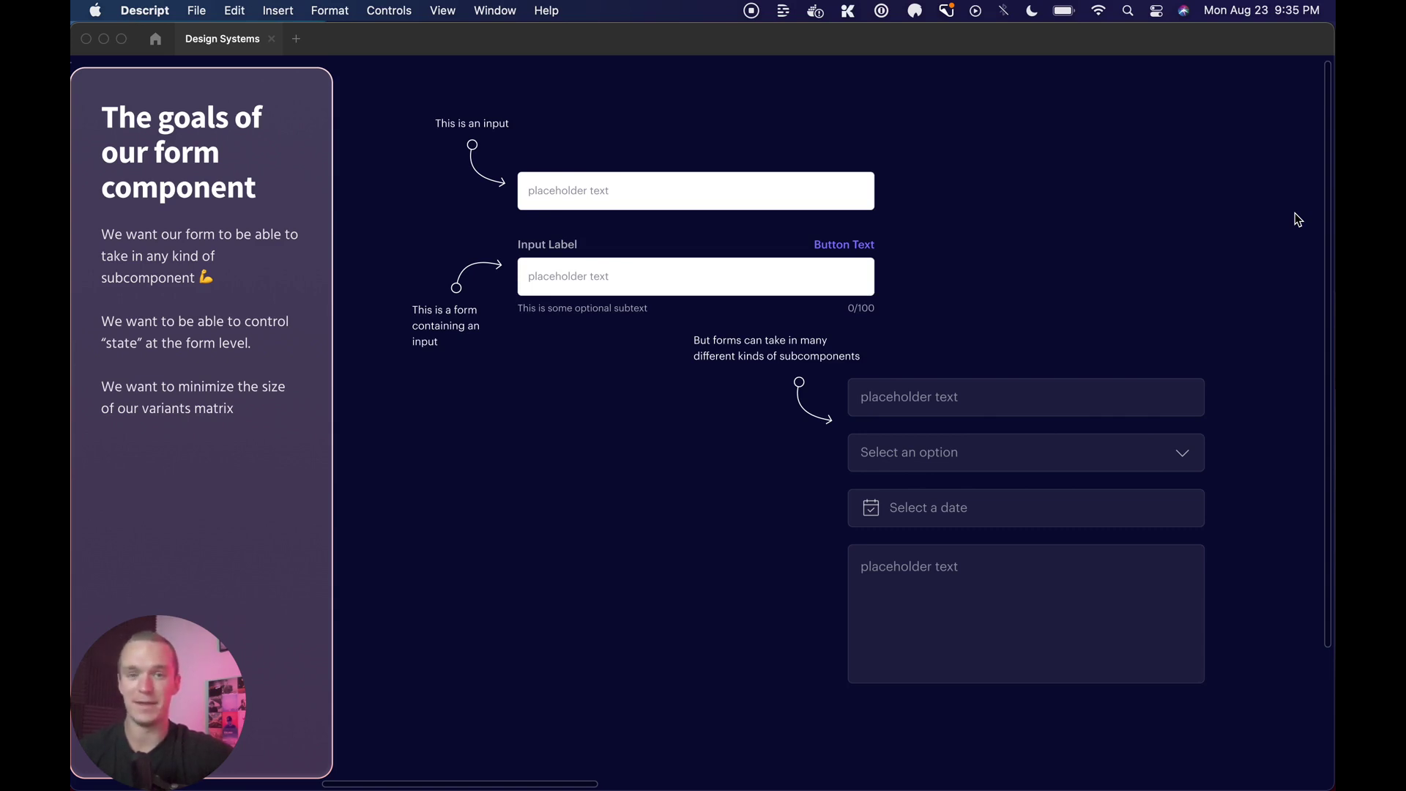
# Inspect the example form's Select an option, Select a date and text area fields.
pyautogui.click(579, 189)
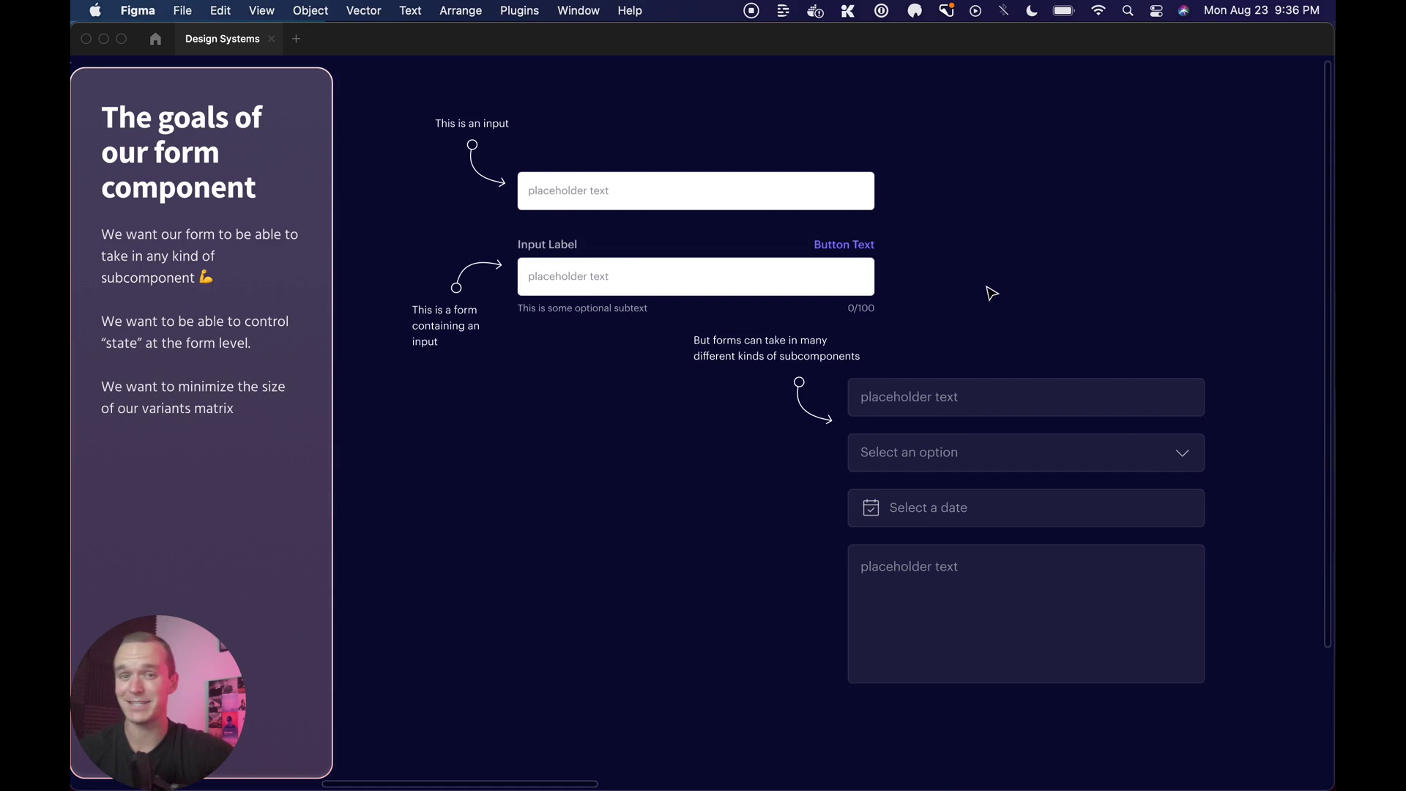
pyautogui.click(1040, 446)
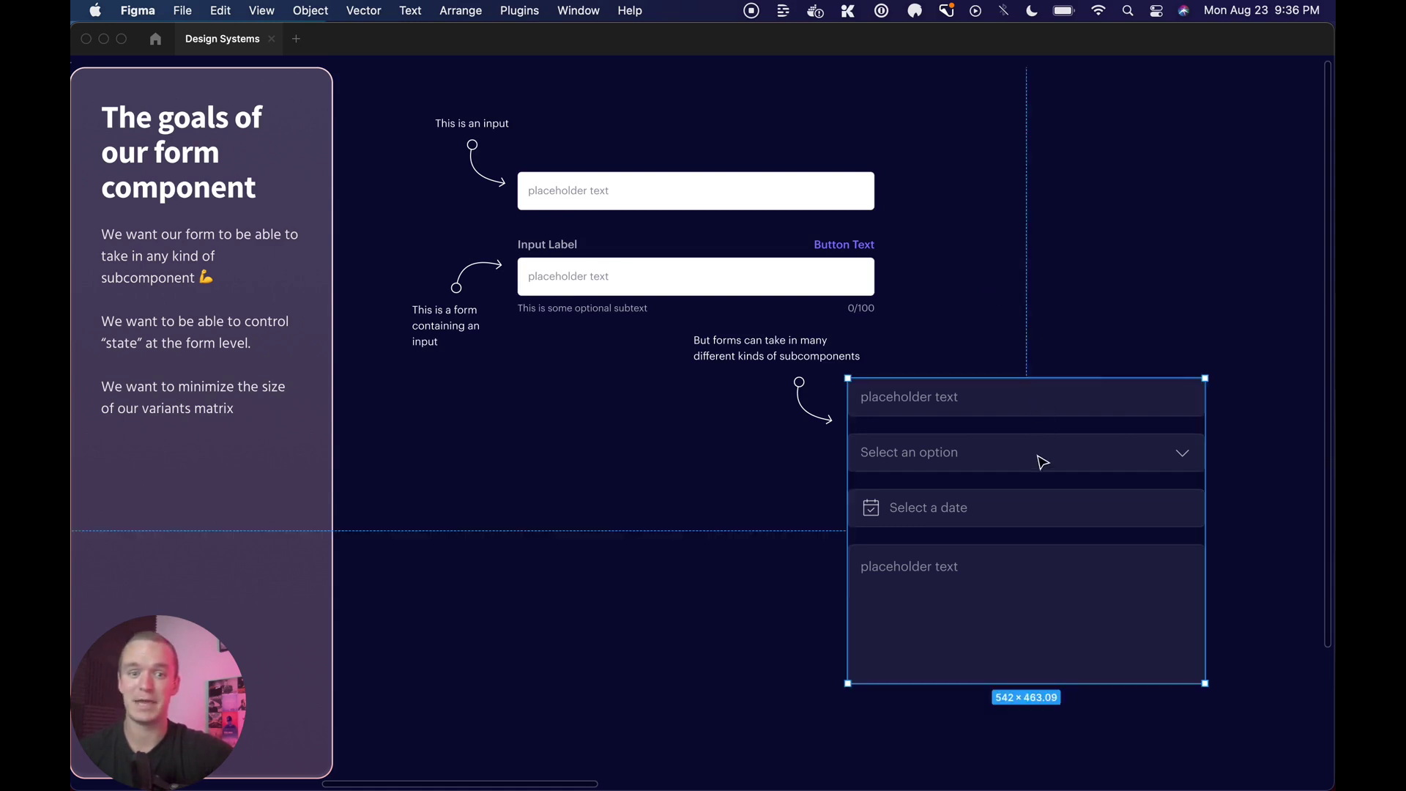
pyautogui.click(1040, 458)
pyautogui.click(1004, 508)
pyautogui.click(989, 605)
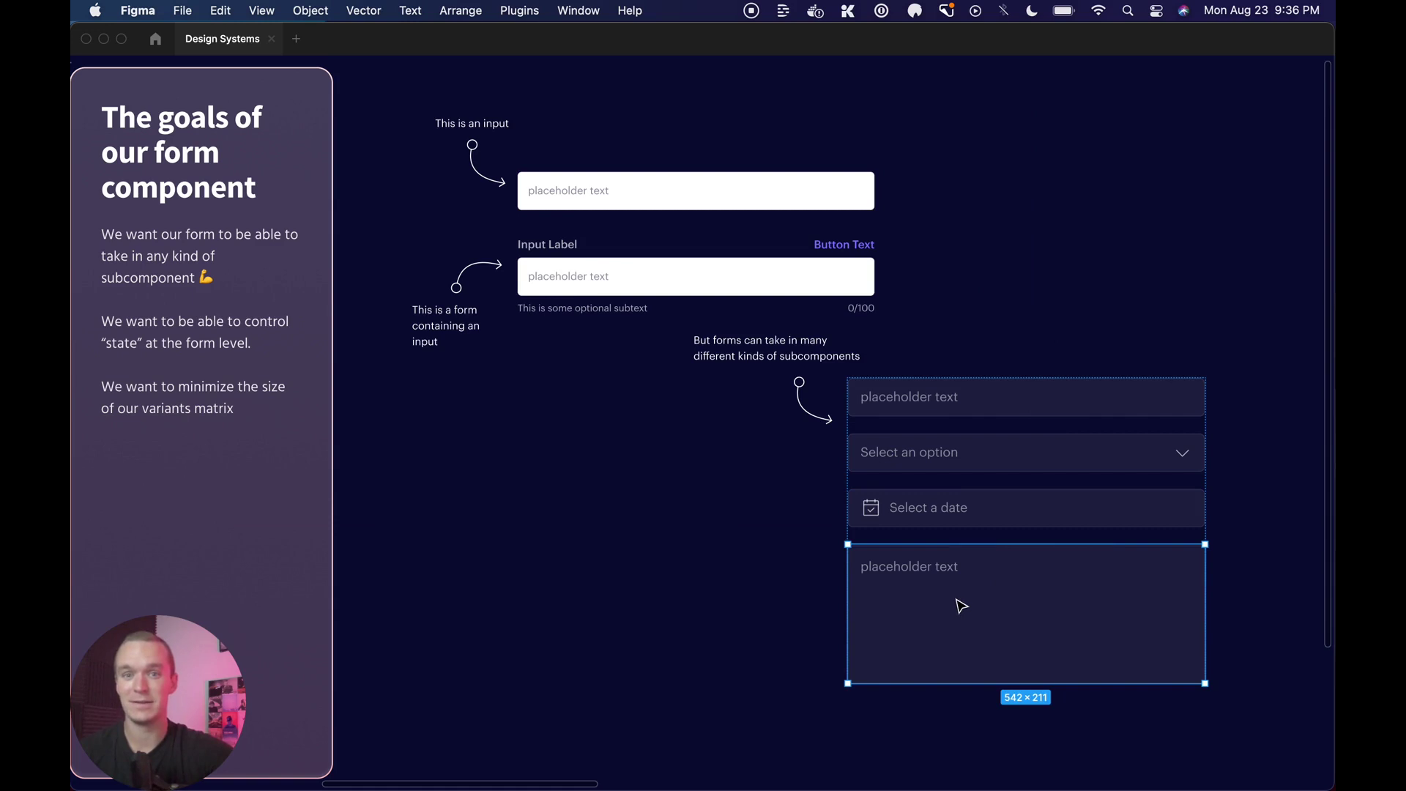
# Inspect the labelled input form group, then clear the selection.
pyautogui.click(813, 593)
pyautogui.click(592, 291)
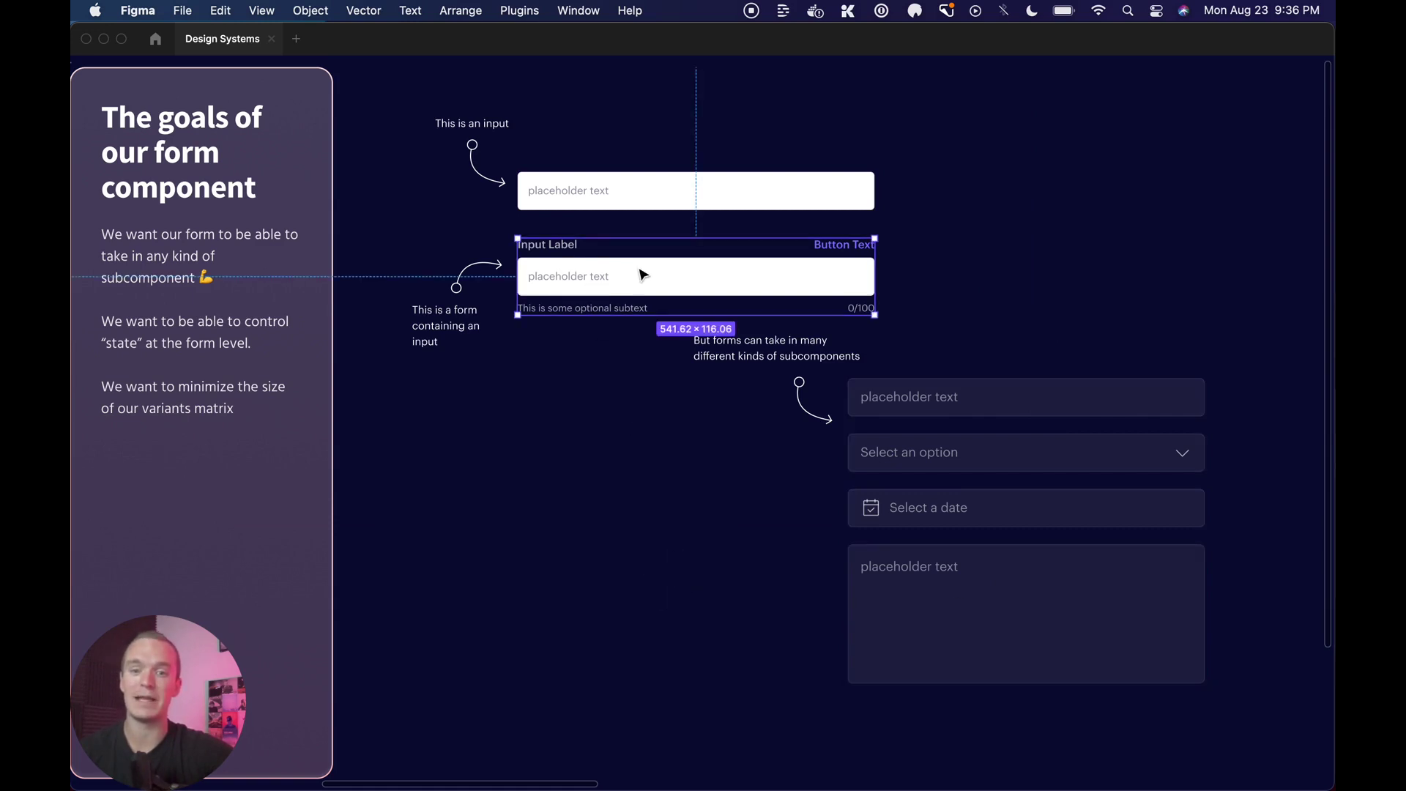
pyautogui.click(614, 544)
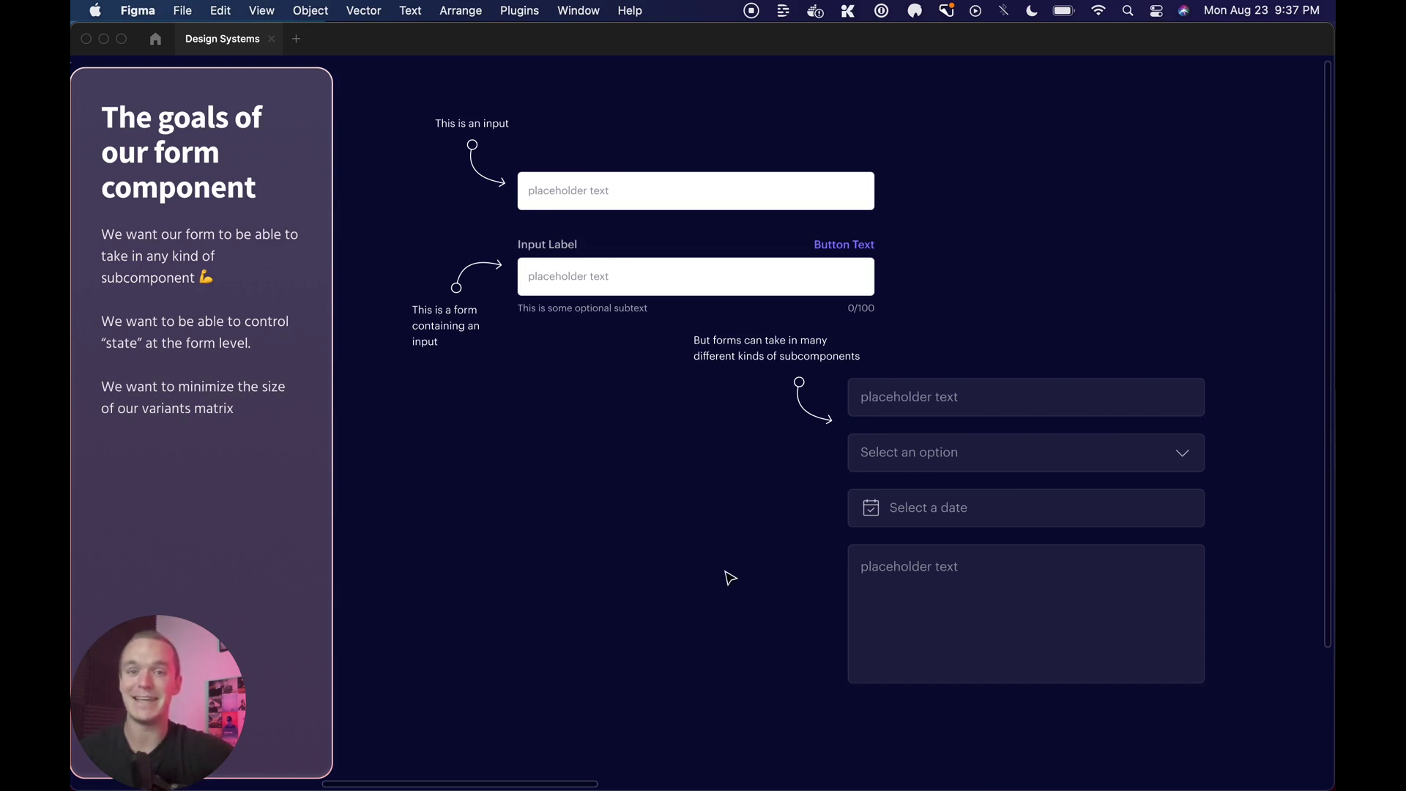
# Zoom in on FormContent and inspect the .base—FormContent component and the first text-only variant.
pyautogui.hscroll(15, 730, 578)
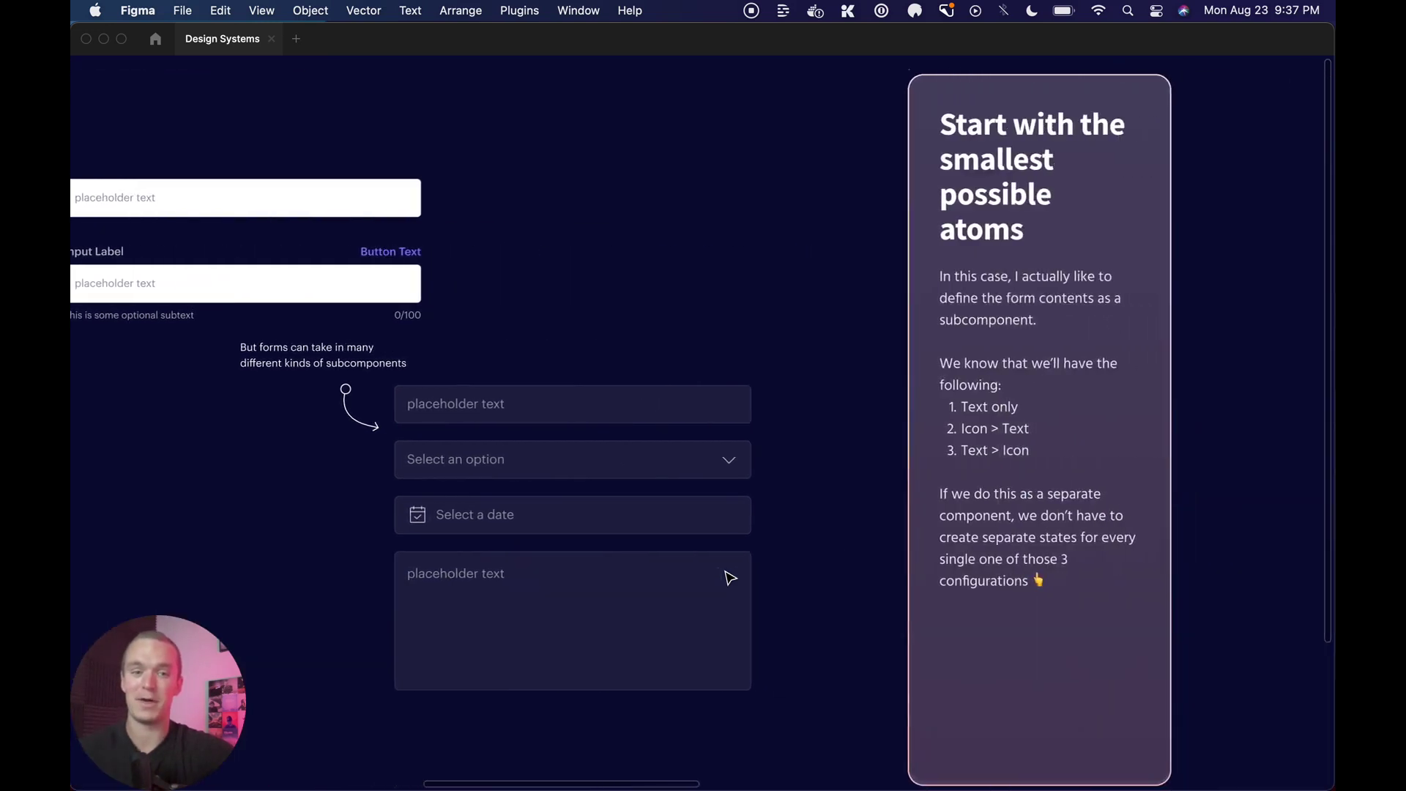
pyautogui.hscroll(2, 730, 578)
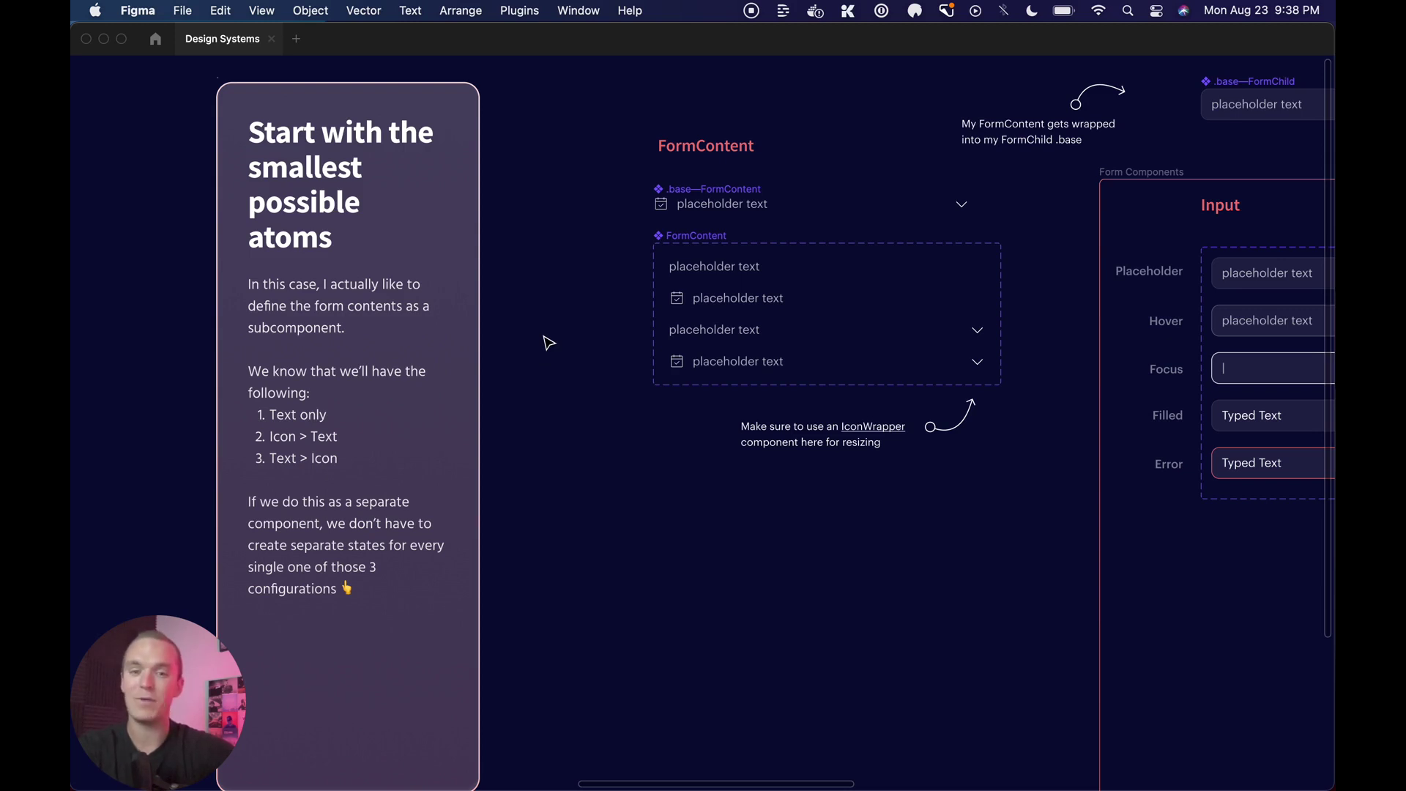
pyautogui.scroll(5, 548, 343)
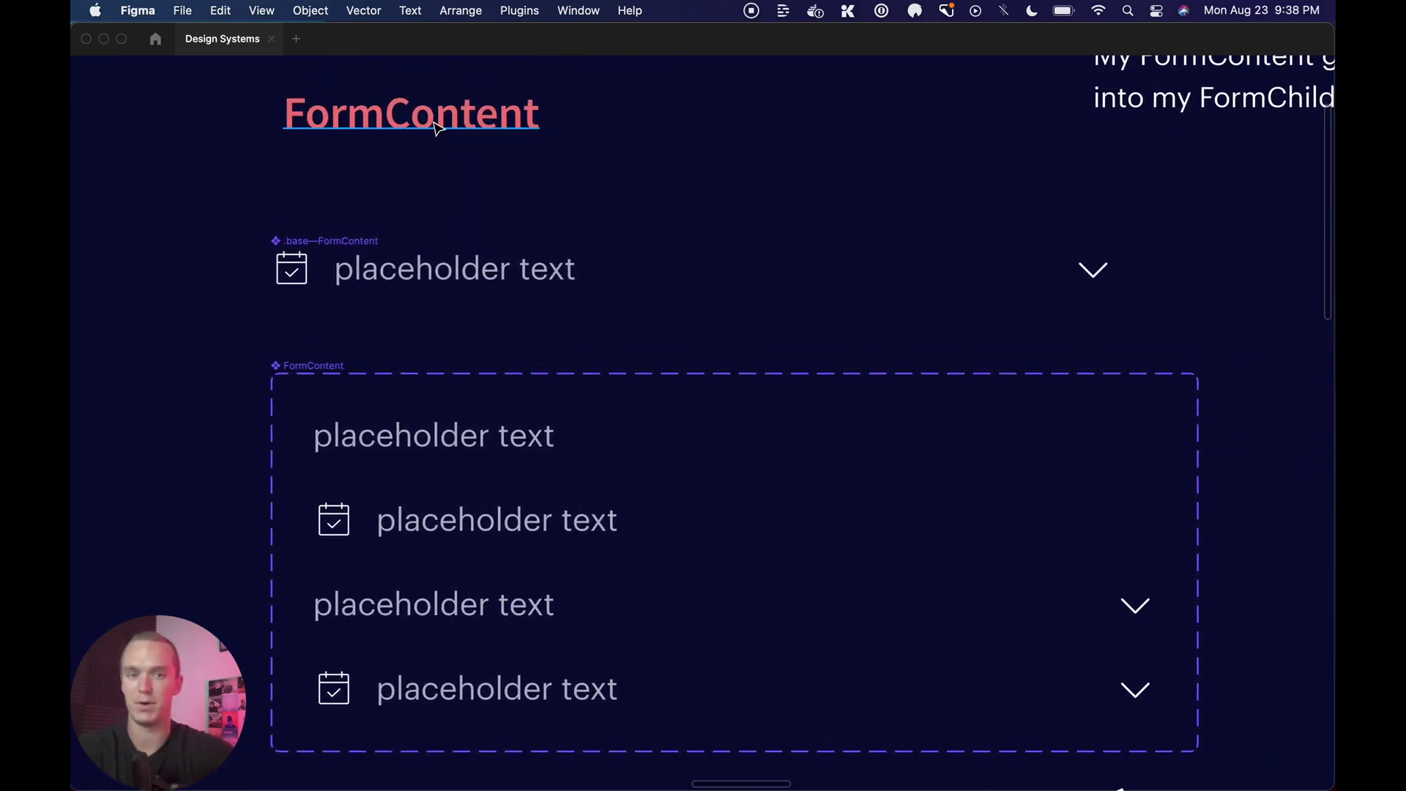
pyautogui.click(343, 245)
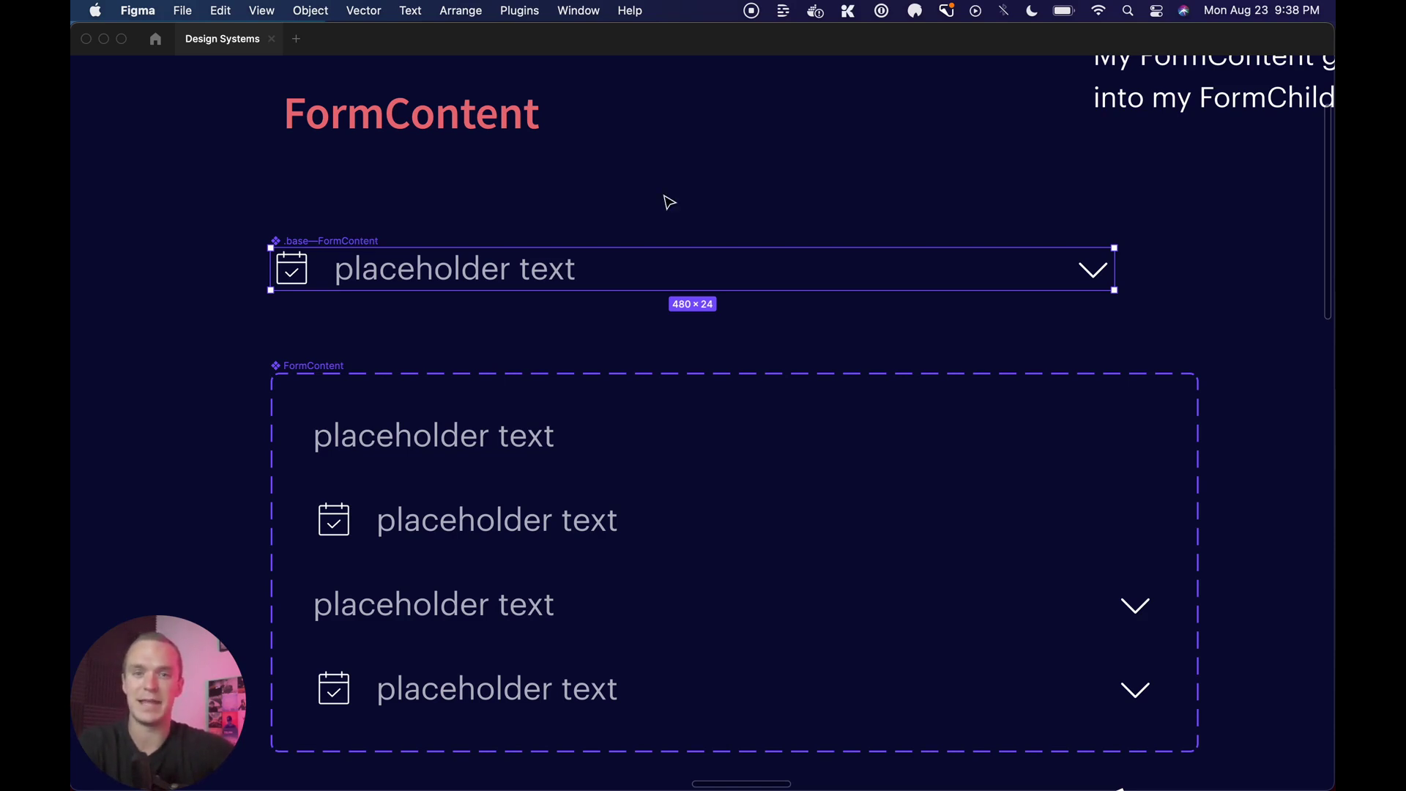
pyautogui.click(456, 438)
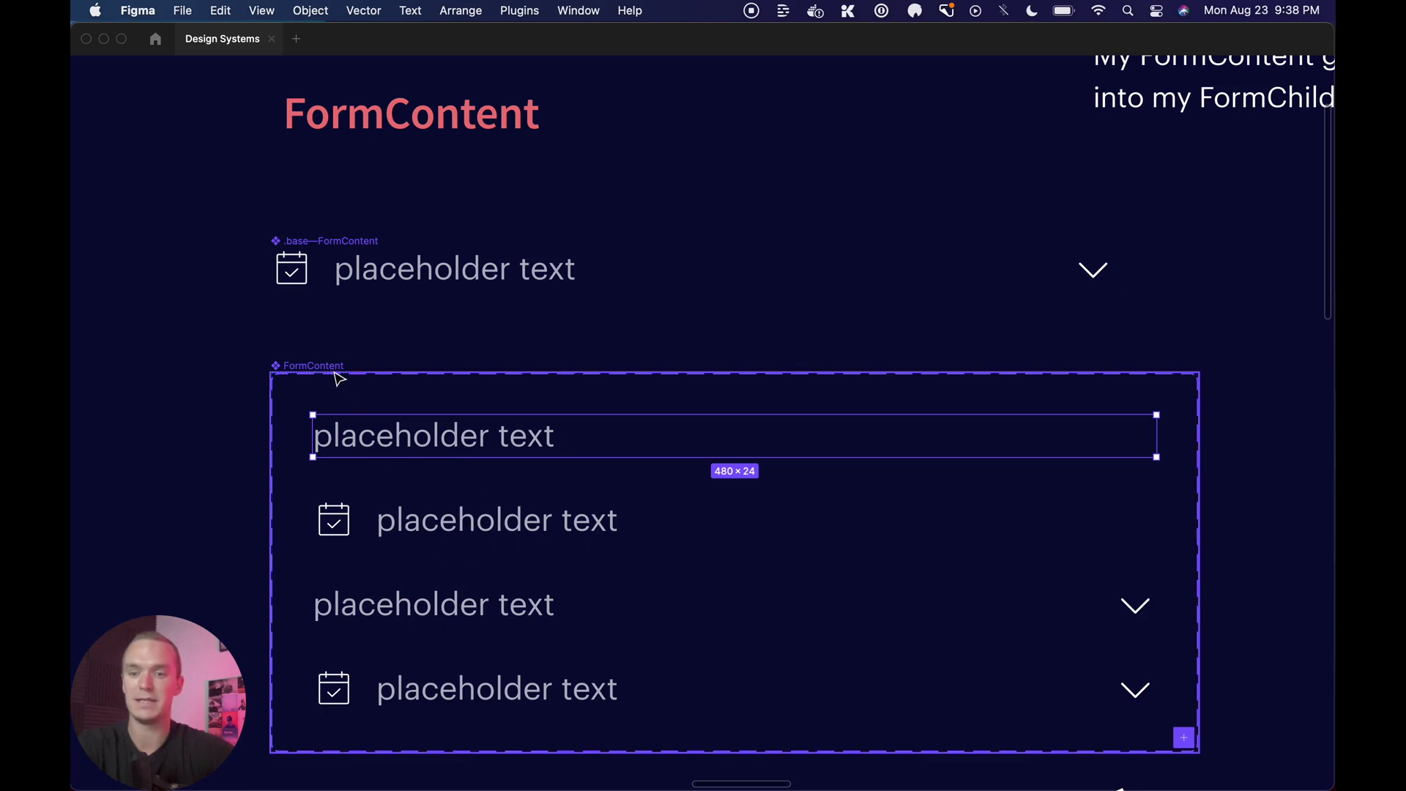
# Show the editor panels, select the whole FormContent component set, then hide the panels.
pyautogui.press('super+backslash')
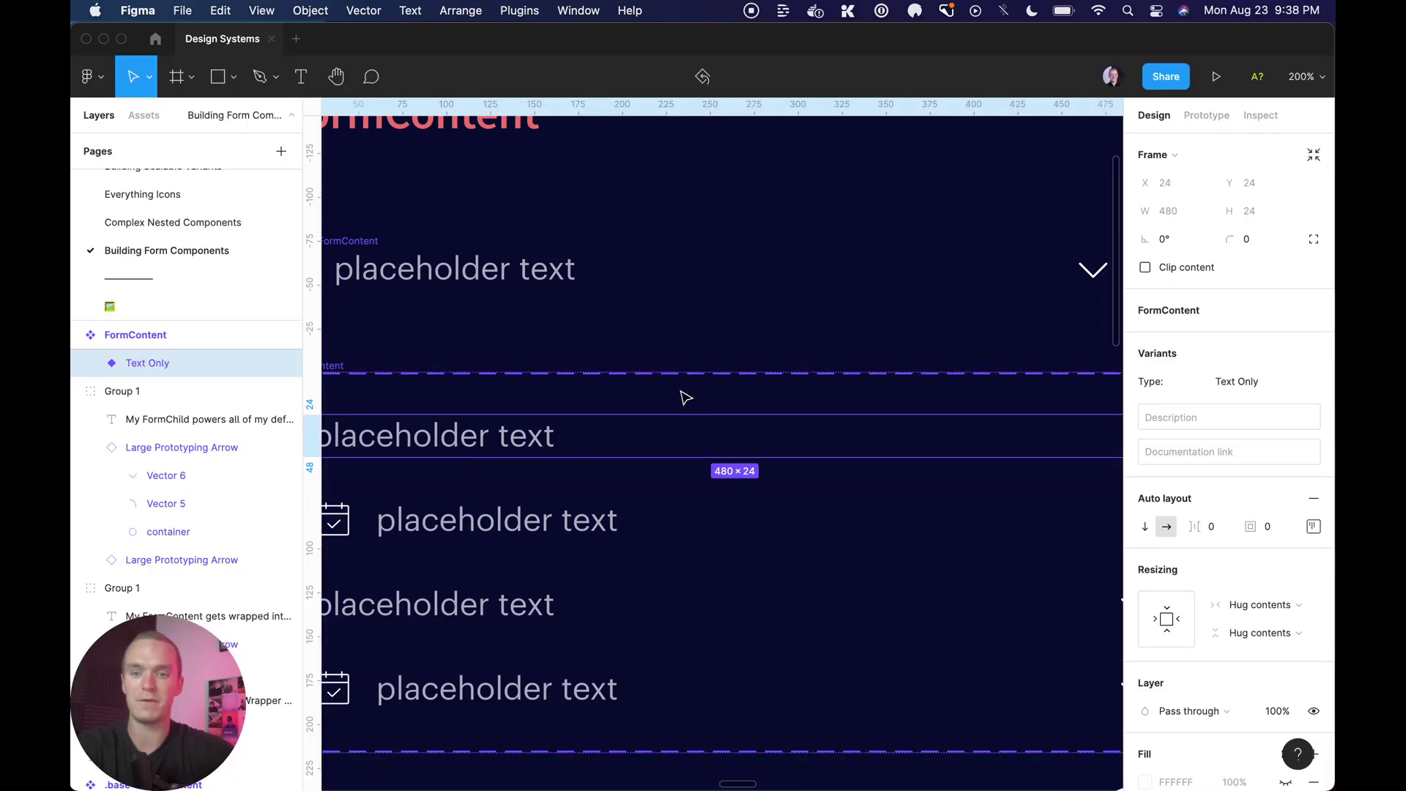
pyautogui.hscroll(-3, 686, 398)
pyautogui.click(470, 288)
pyautogui.click(465, 304)
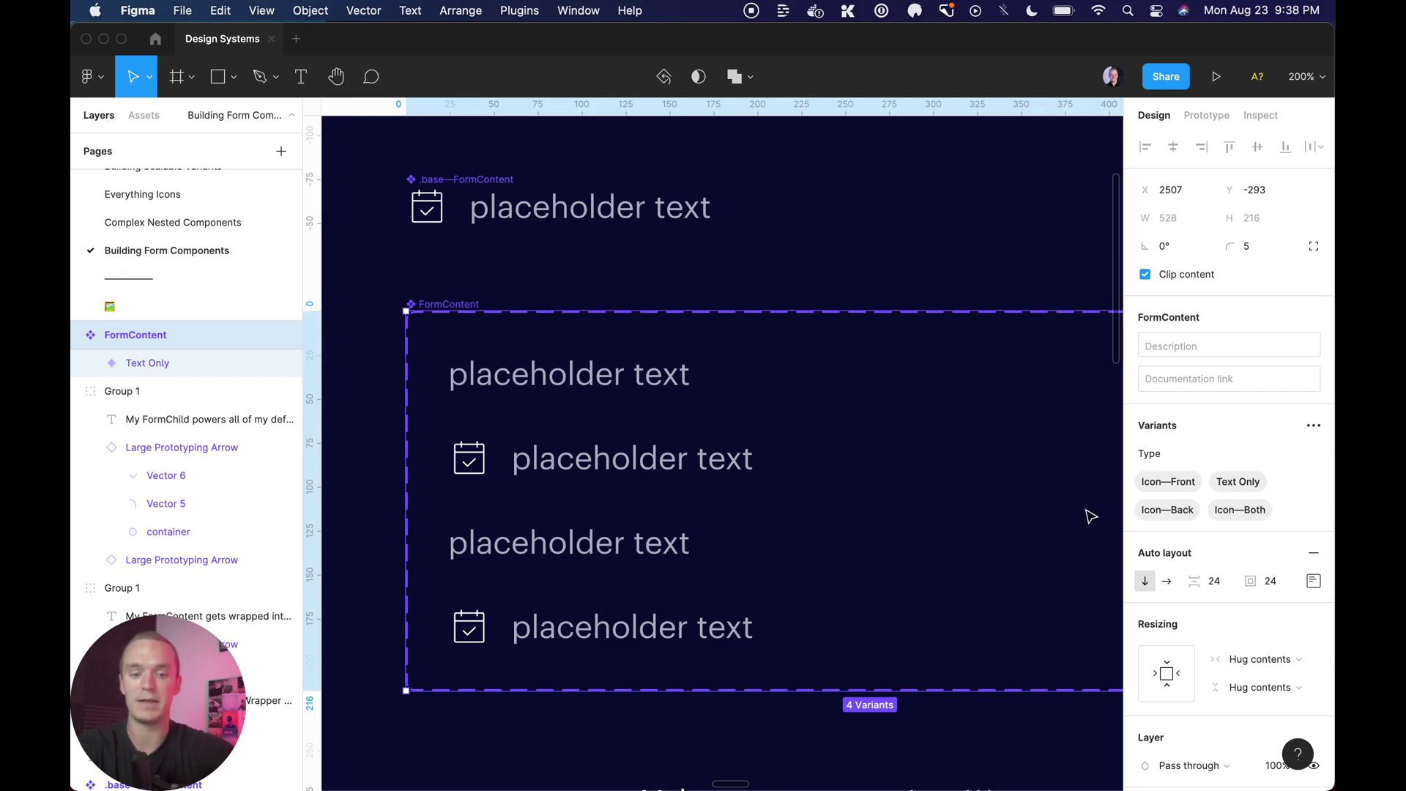
pyautogui.press('super+backslash')
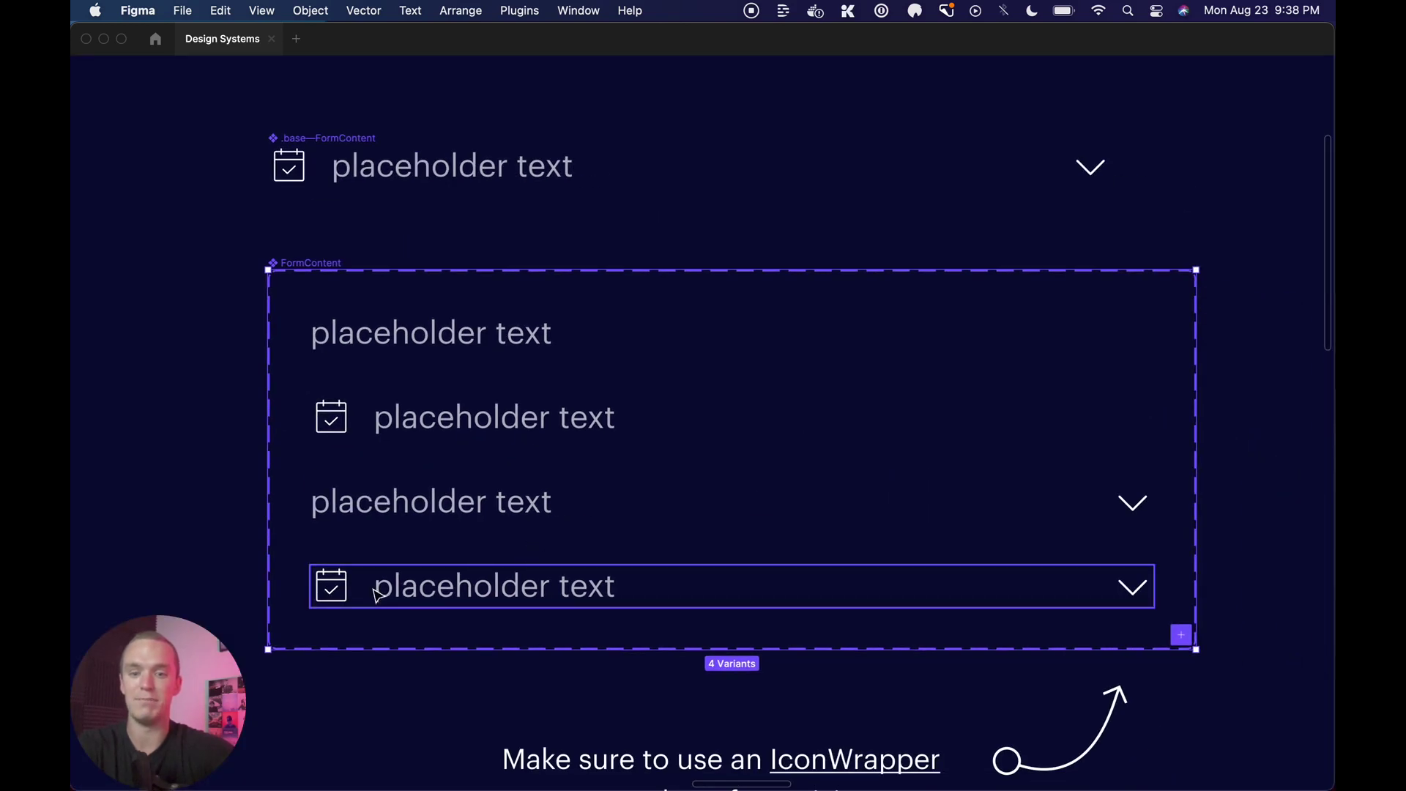
# Check the IconWrapper link below FormContent and deselect the component set.
pyautogui.scroll(-3, 862, 542)
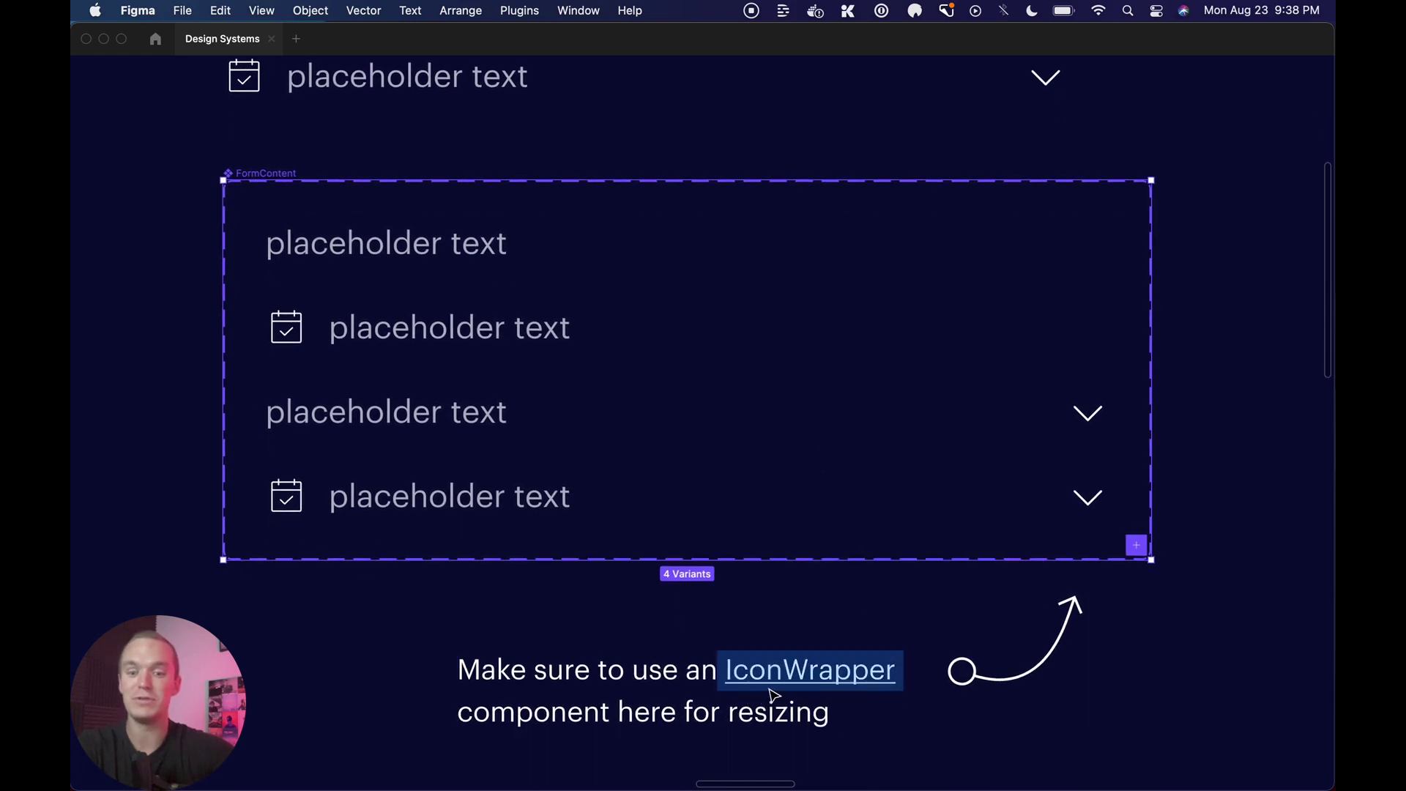
pyautogui.moveTo(775, 692)
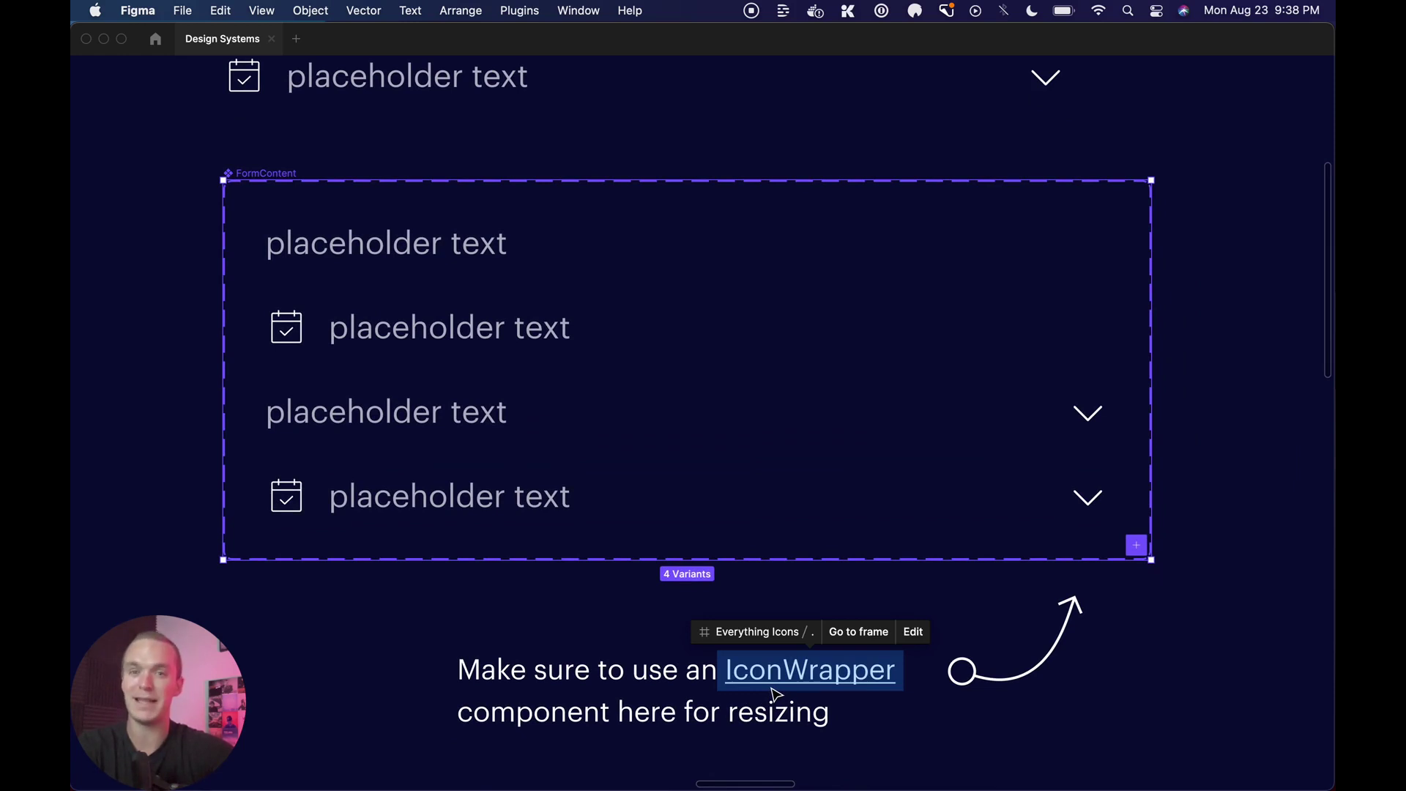
pyautogui.click(1207, 327)
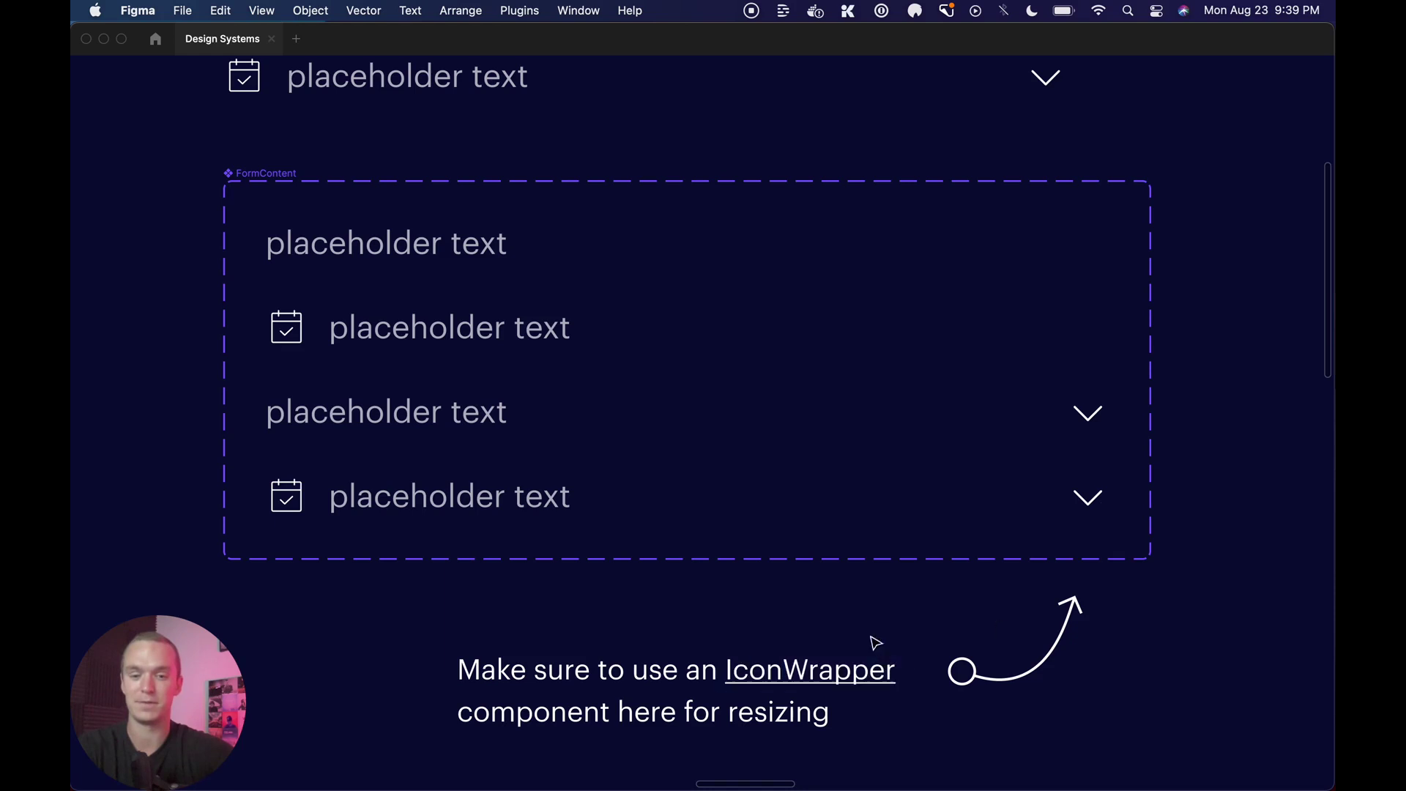
pyautogui.scroll(1, 830, 692)
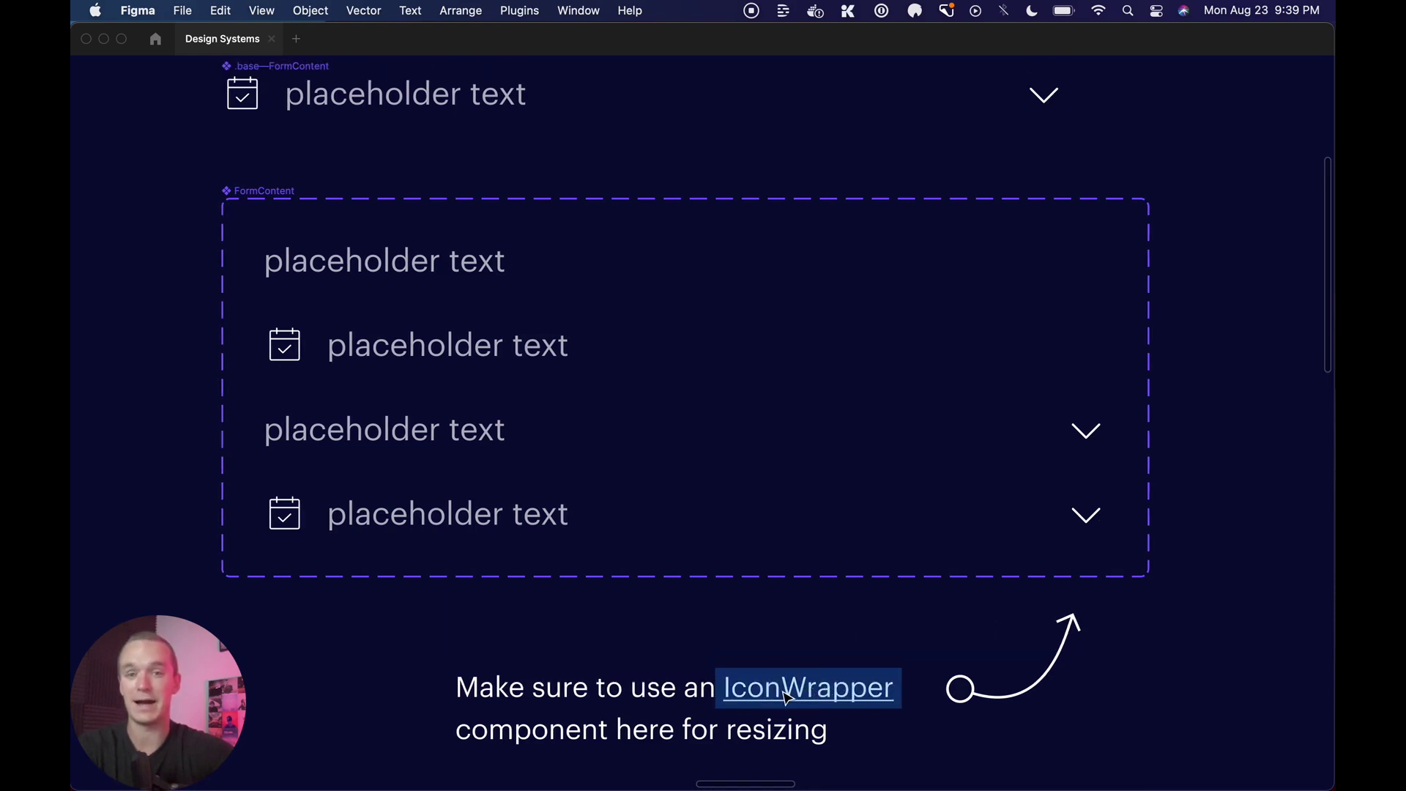
pyautogui.moveTo(787, 696)
pyautogui.scroll(5, 1228, 448)
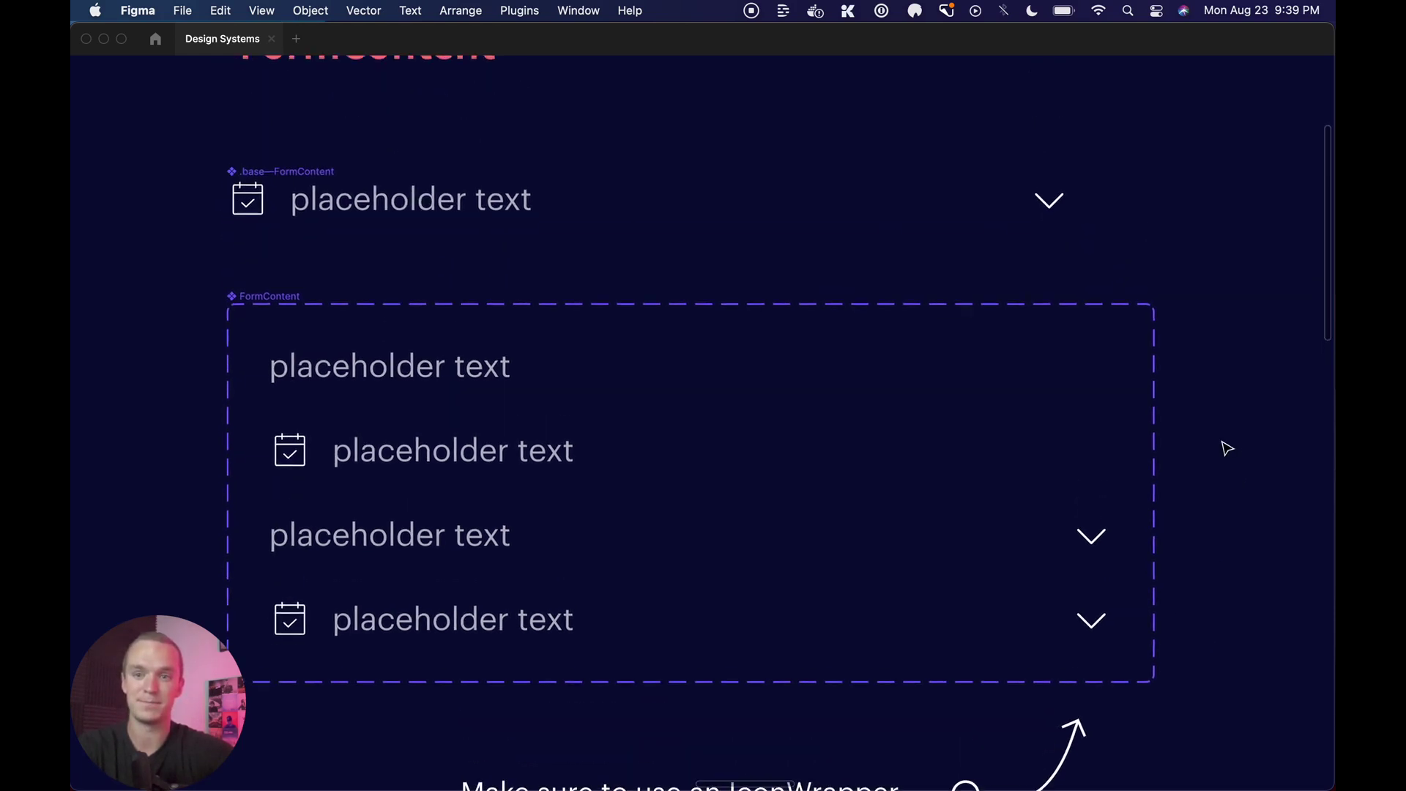
# Zoom out from FormContent and inspect the .base—FormChild component.
pyautogui.click(286, 297)
pyautogui.press('-')
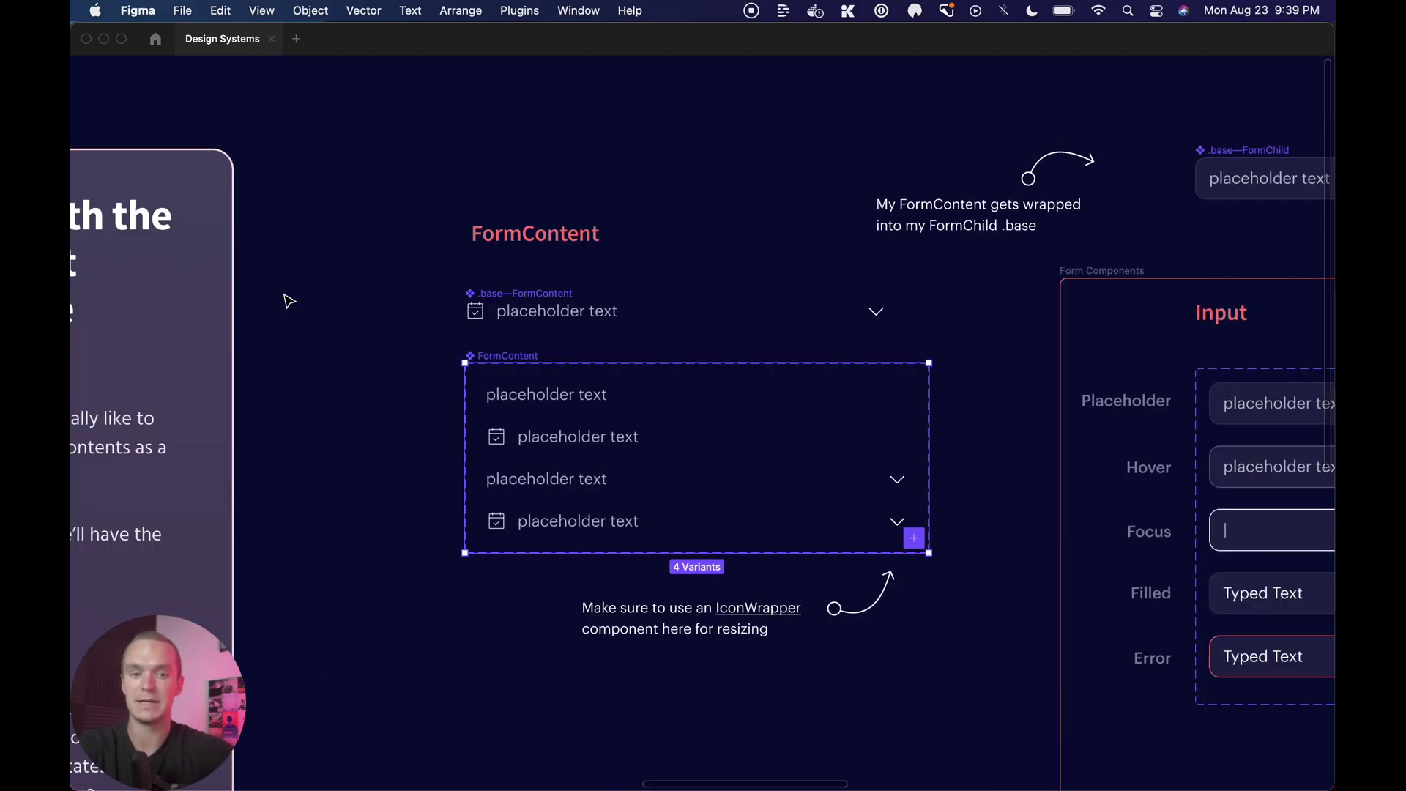
pyautogui.hscroll(10, 286, 301)
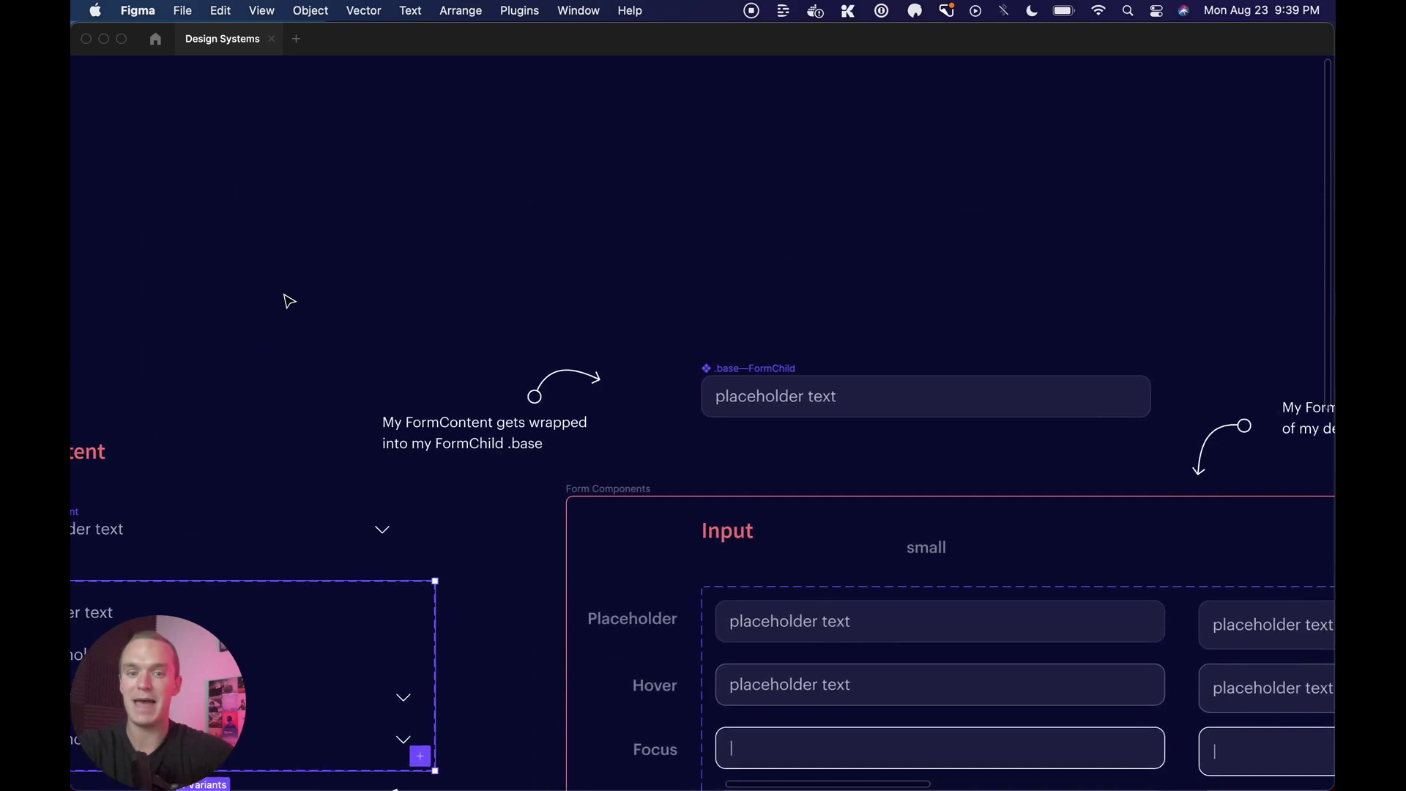
pyautogui.scroll(5, 286, 300)
pyautogui.hscroll(5, 307, 308)
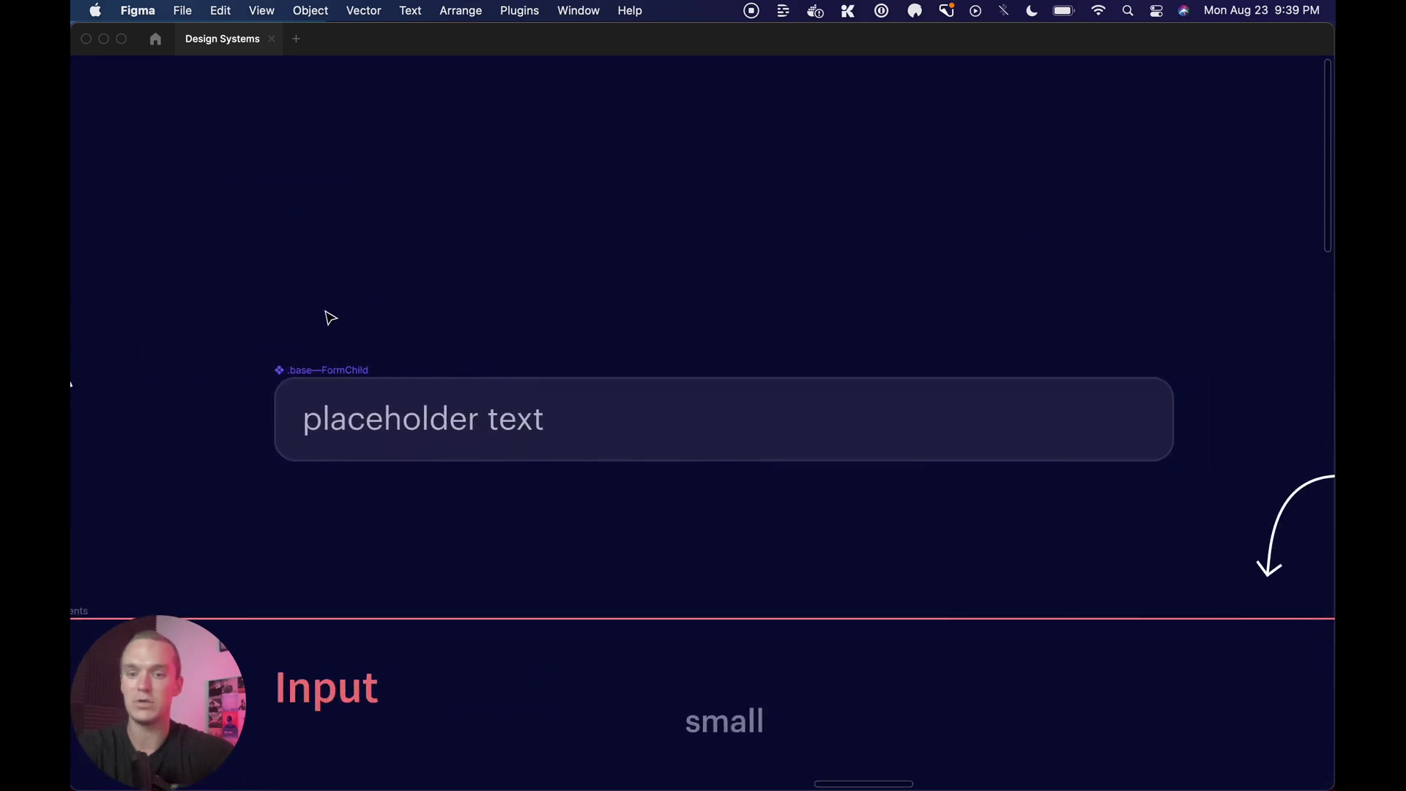
pyautogui.click(327, 370)
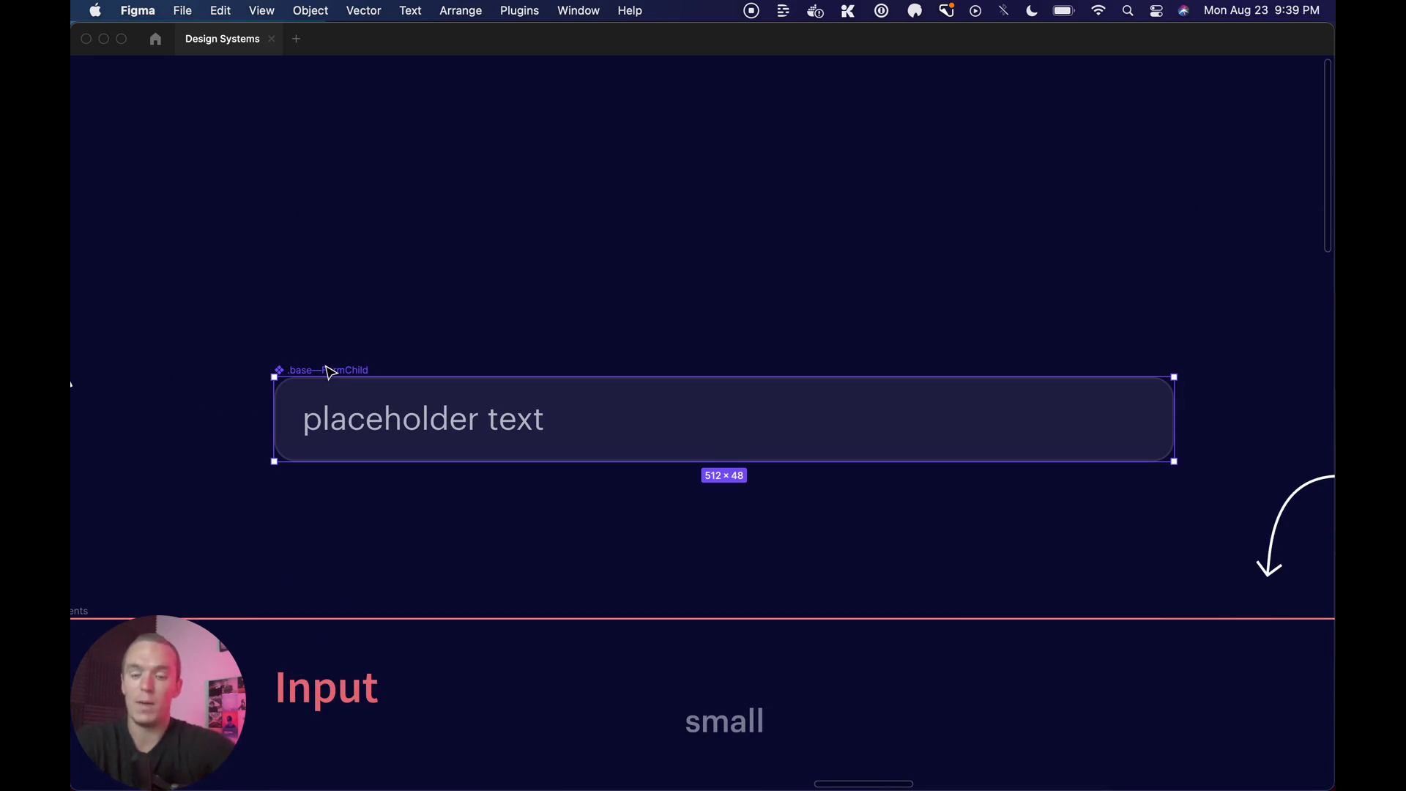
# Pan across the Input, Select and Text Area columns, then return to Input.
pyautogui.scroll(-5, 330, 372)
pyautogui.scroll(-5, 330, 372)
pyautogui.hscroll(3, 330, 372)
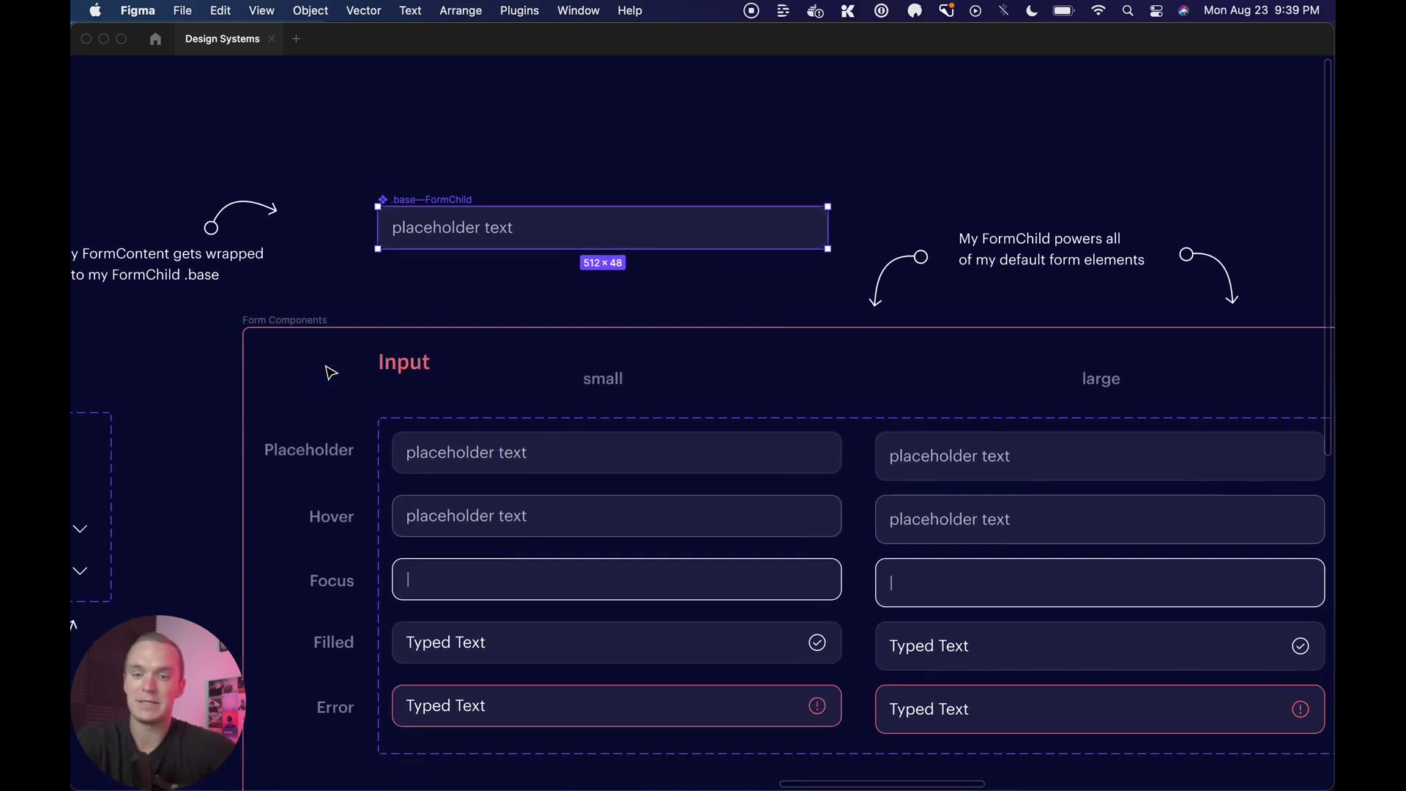
pyautogui.click(393, 374)
pyautogui.hscroll(10, 453, 389)
pyautogui.click(626, 358)
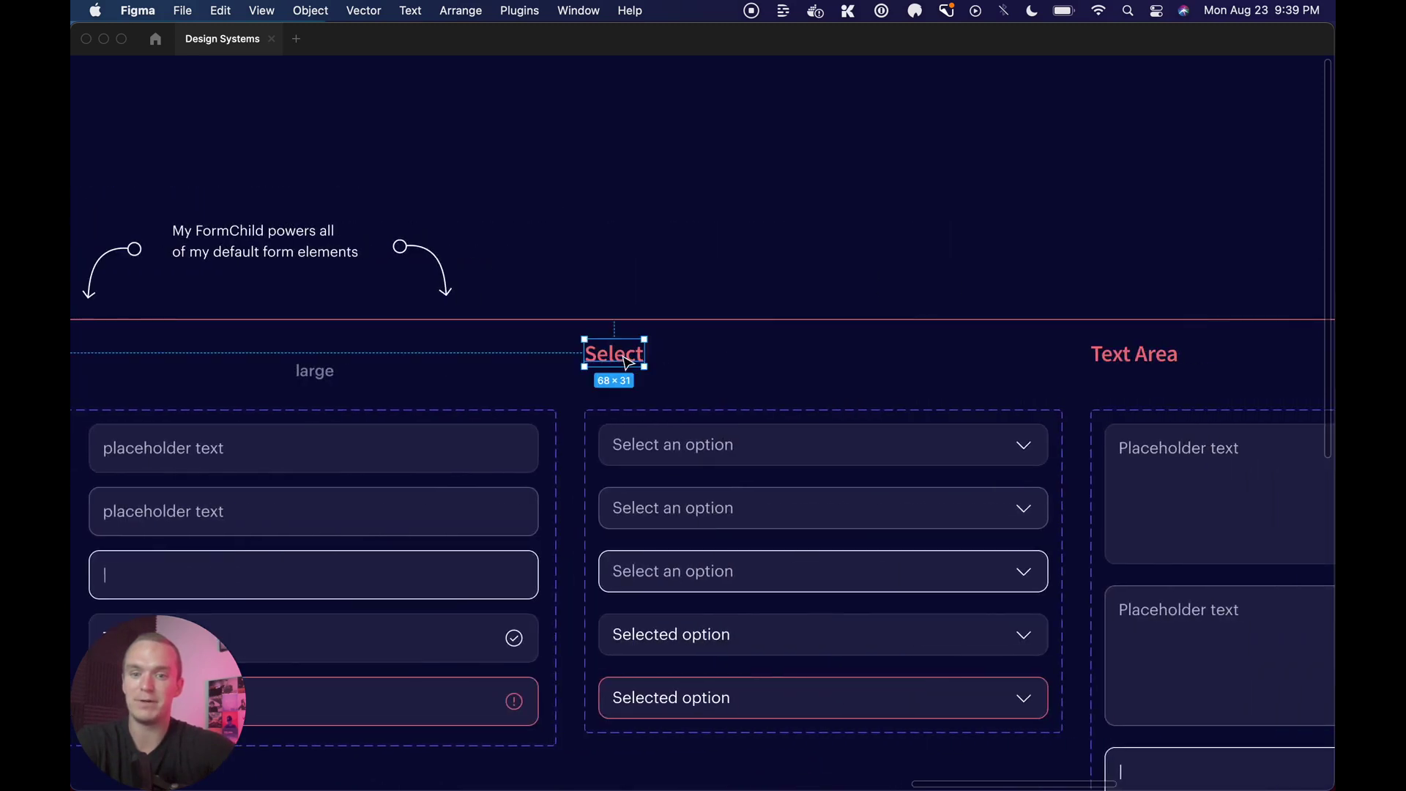
pyautogui.hscroll(10, 628, 360)
pyautogui.click(624, 355)
pyautogui.hscroll(-20, 612, 361)
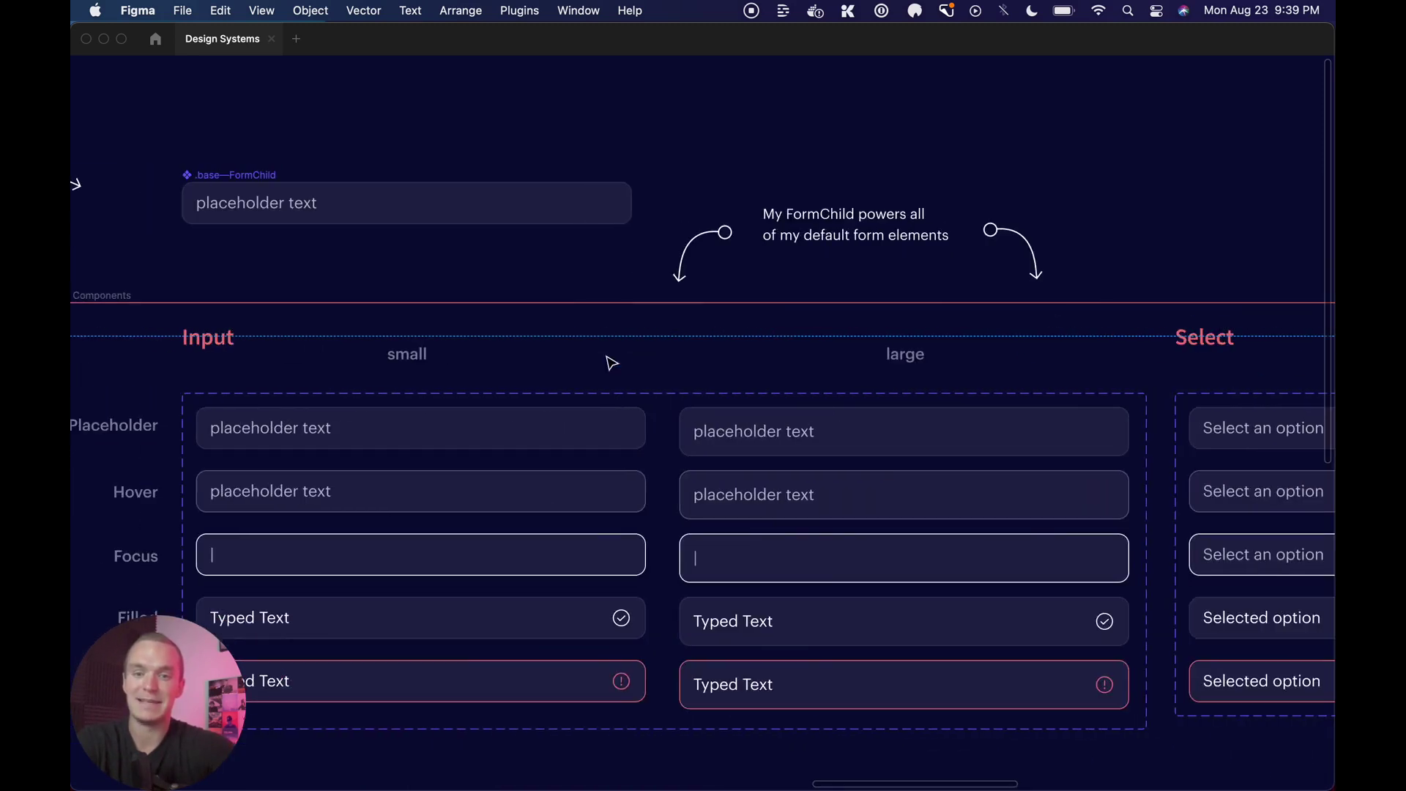
pyautogui.hscroll(-3, 611, 362)
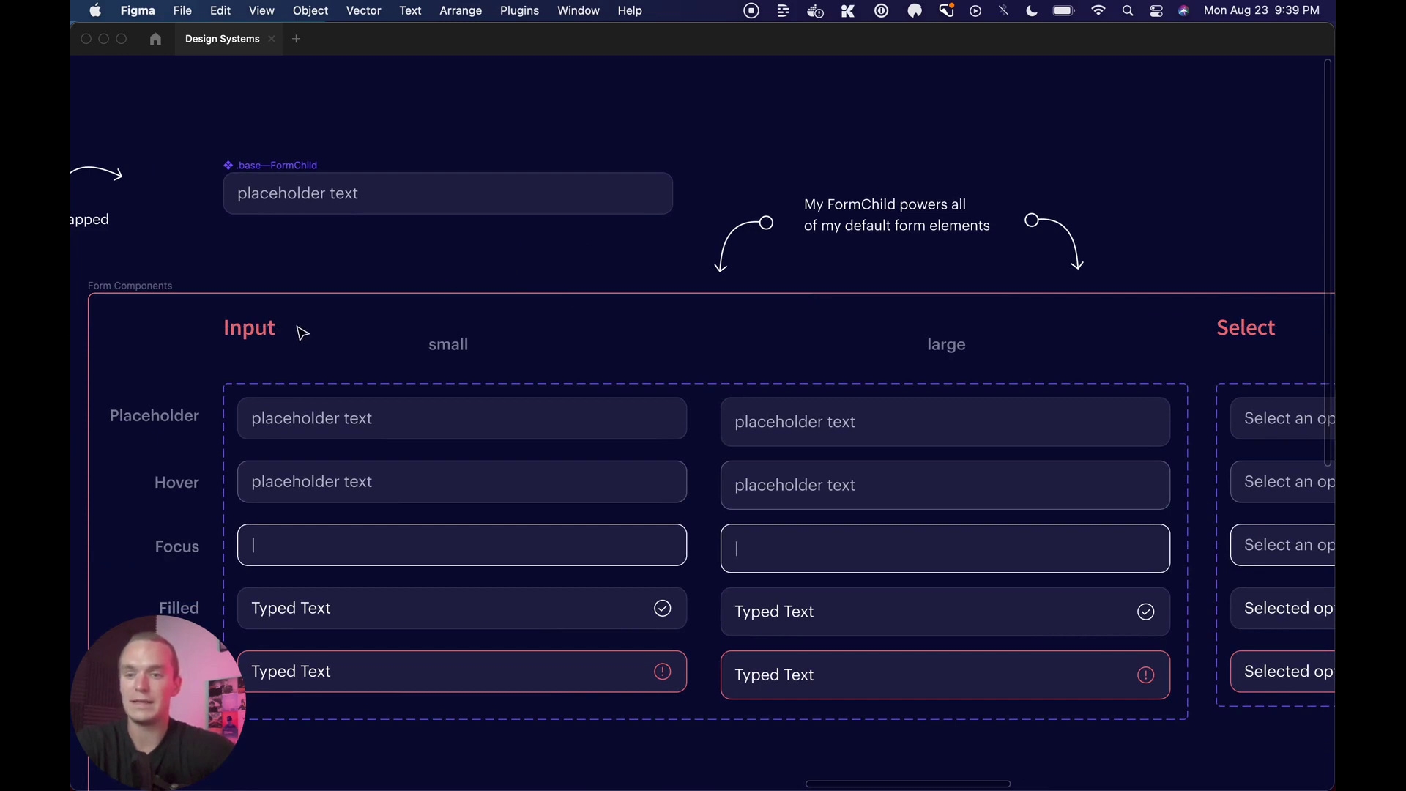
# Select the small Placeholder Input variant with the editor panels shown again.
pyautogui.click(427, 438)
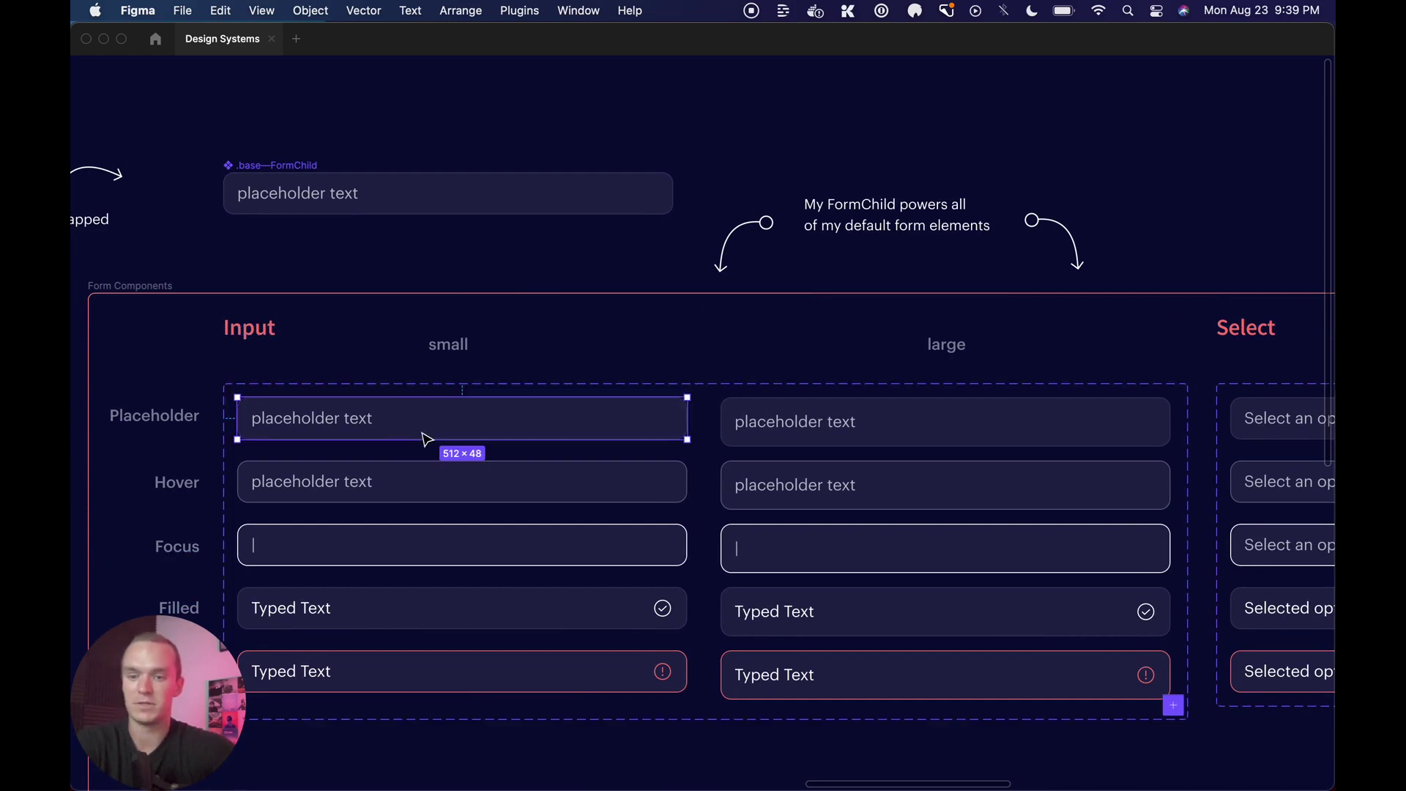
pyautogui.press('super+backslash')
pyautogui.scroll(-2, 427, 437)
pyautogui.hscroll(-3, 427, 438)
pyautogui.scroll(-2, 220, 513)
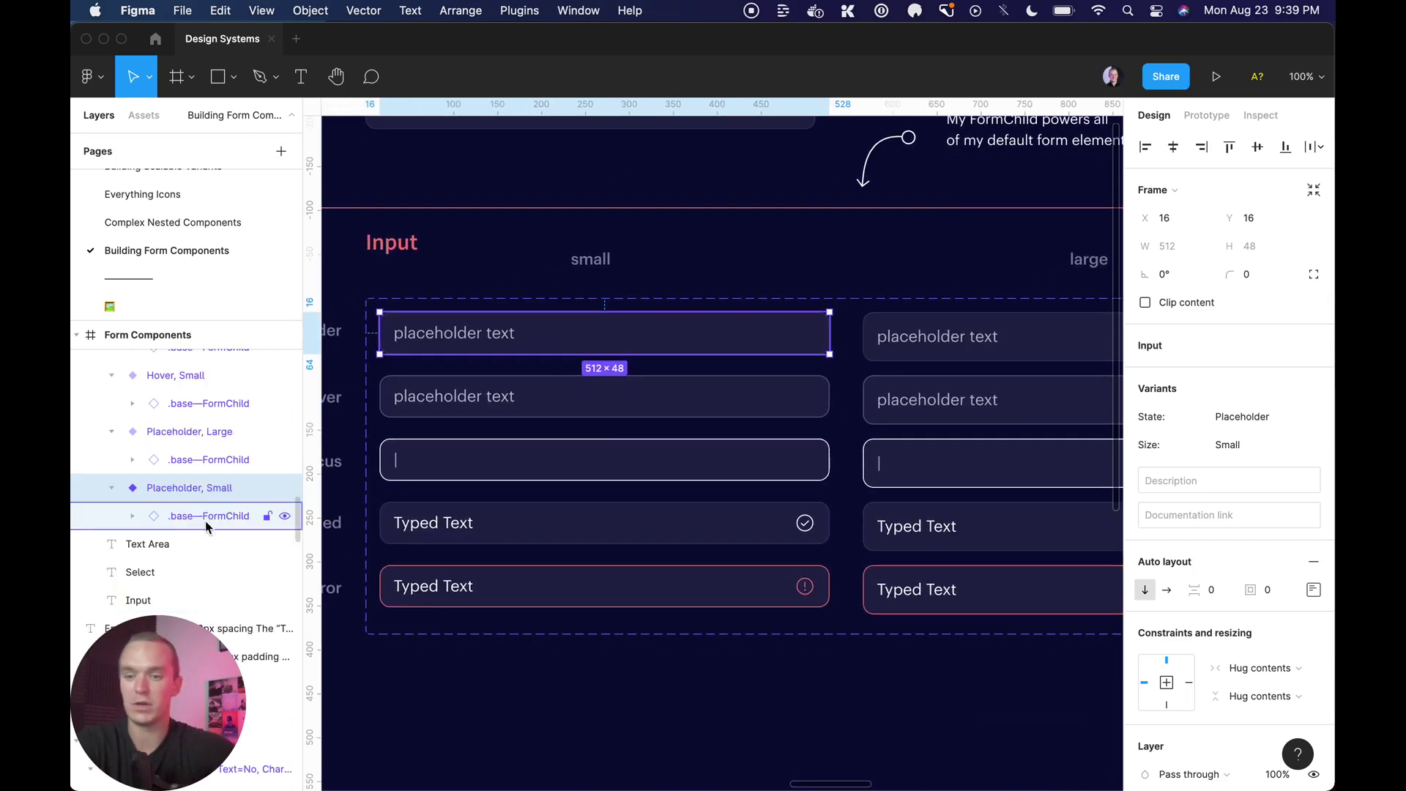
# Inspect the Placeholder and Hover variants' .base—FormChild layers, then select the Input component set.
pyautogui.click(208, 526)
pyautogui.click(188, 458)
pyautogui.scroll(2, 189, 460)
pyautogui.click(189, 462)
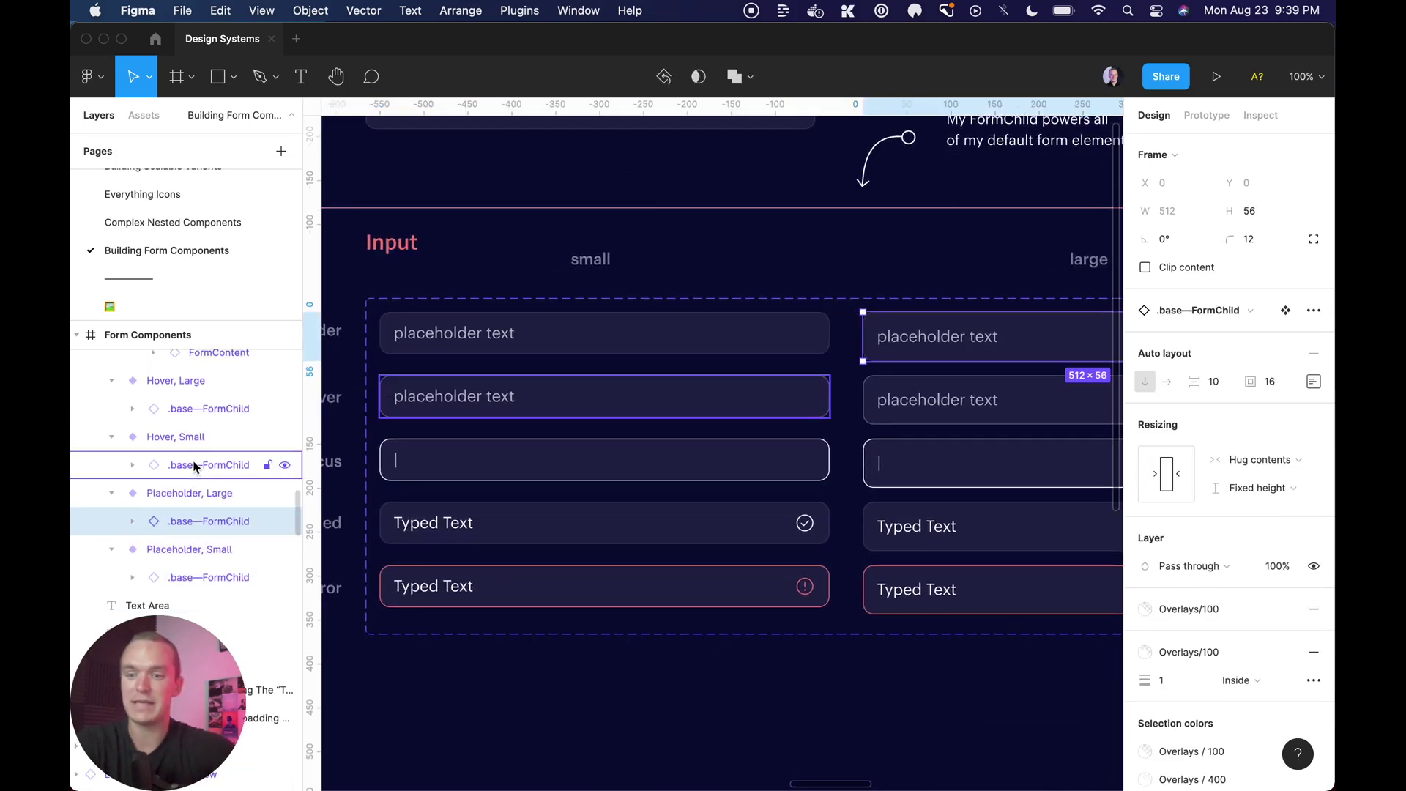
pyautogui.scroll(2, 189, 467)
pyautogui.click(192, 448)
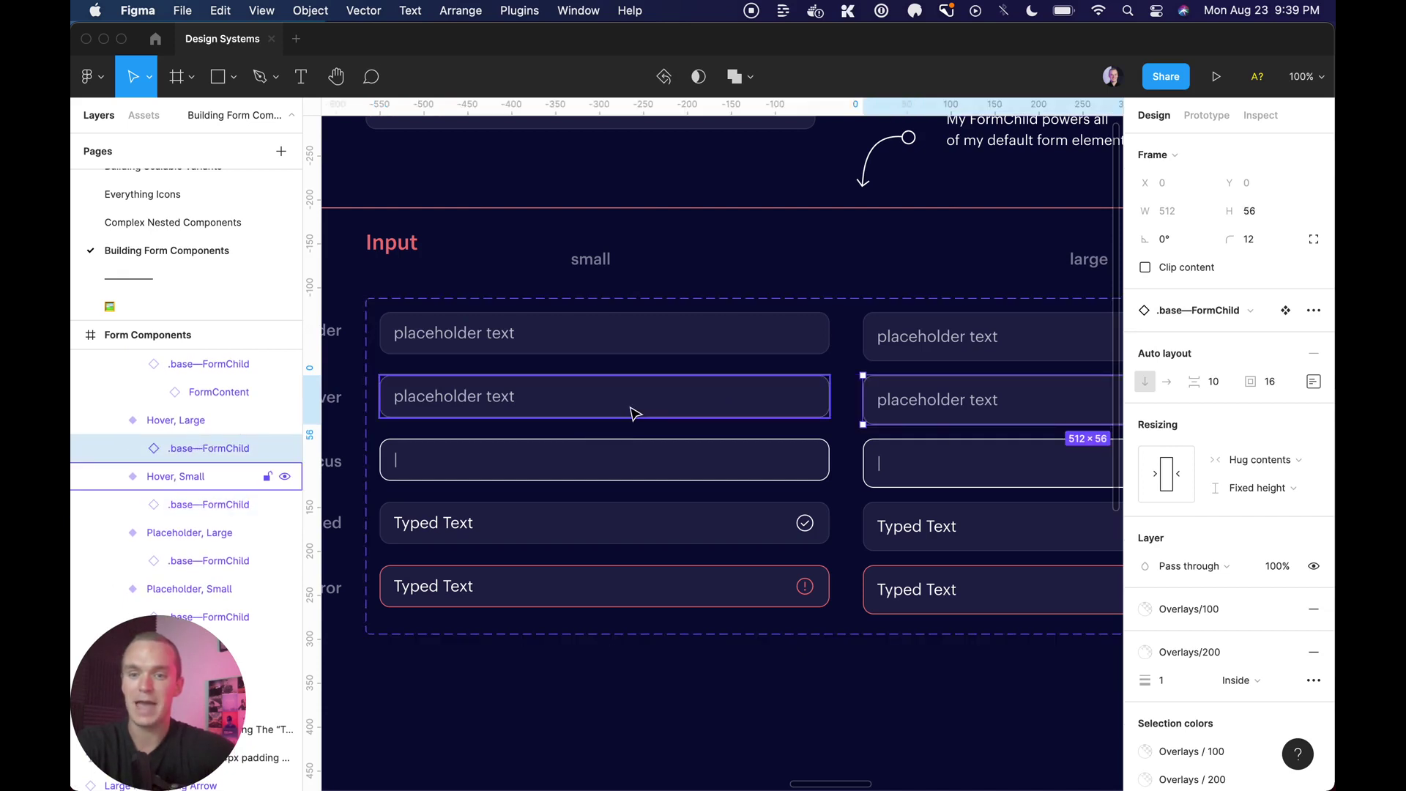
pyautogui.hotkey('shift', 'Return')
pyautogui.hotkey('shift', 'Return')
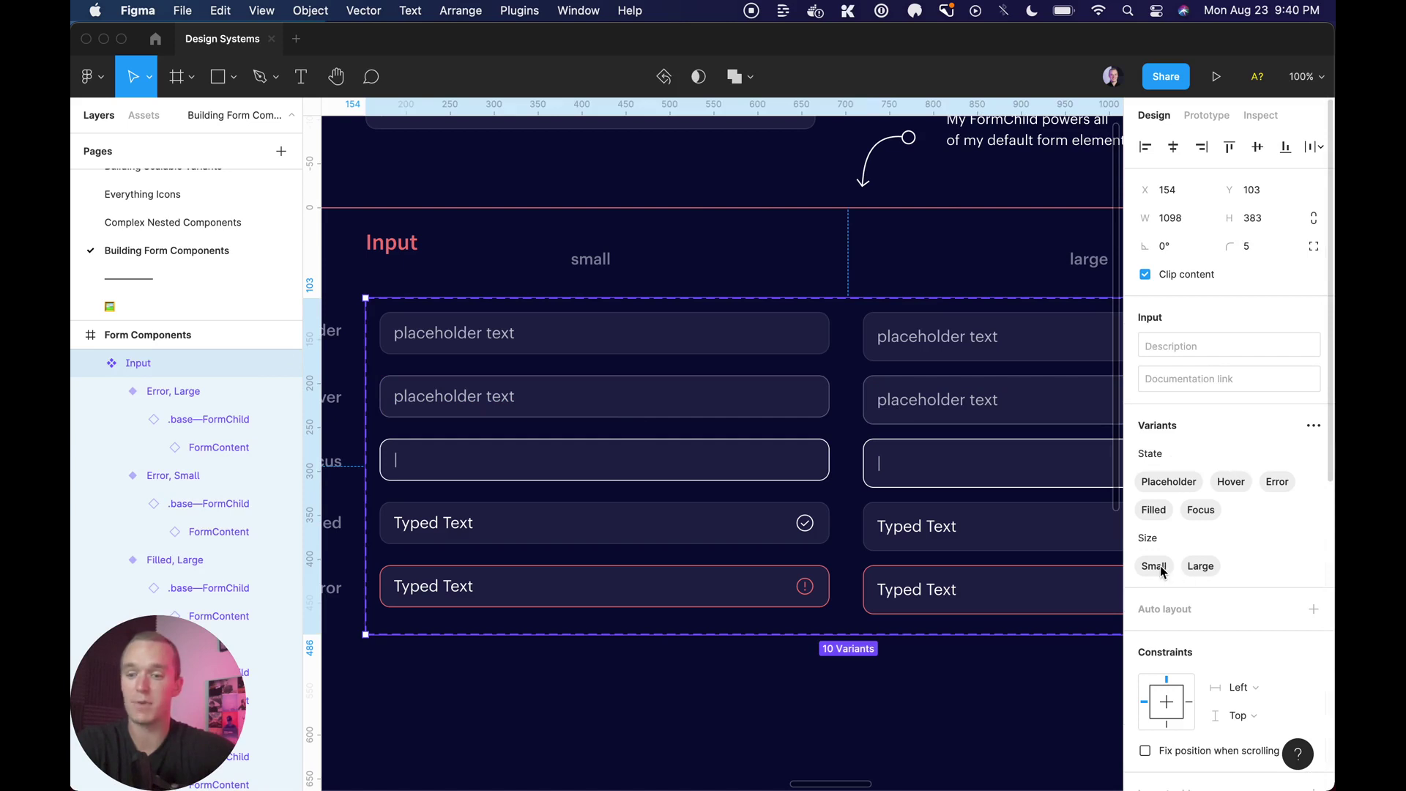
pyautogui.click(857, 691)
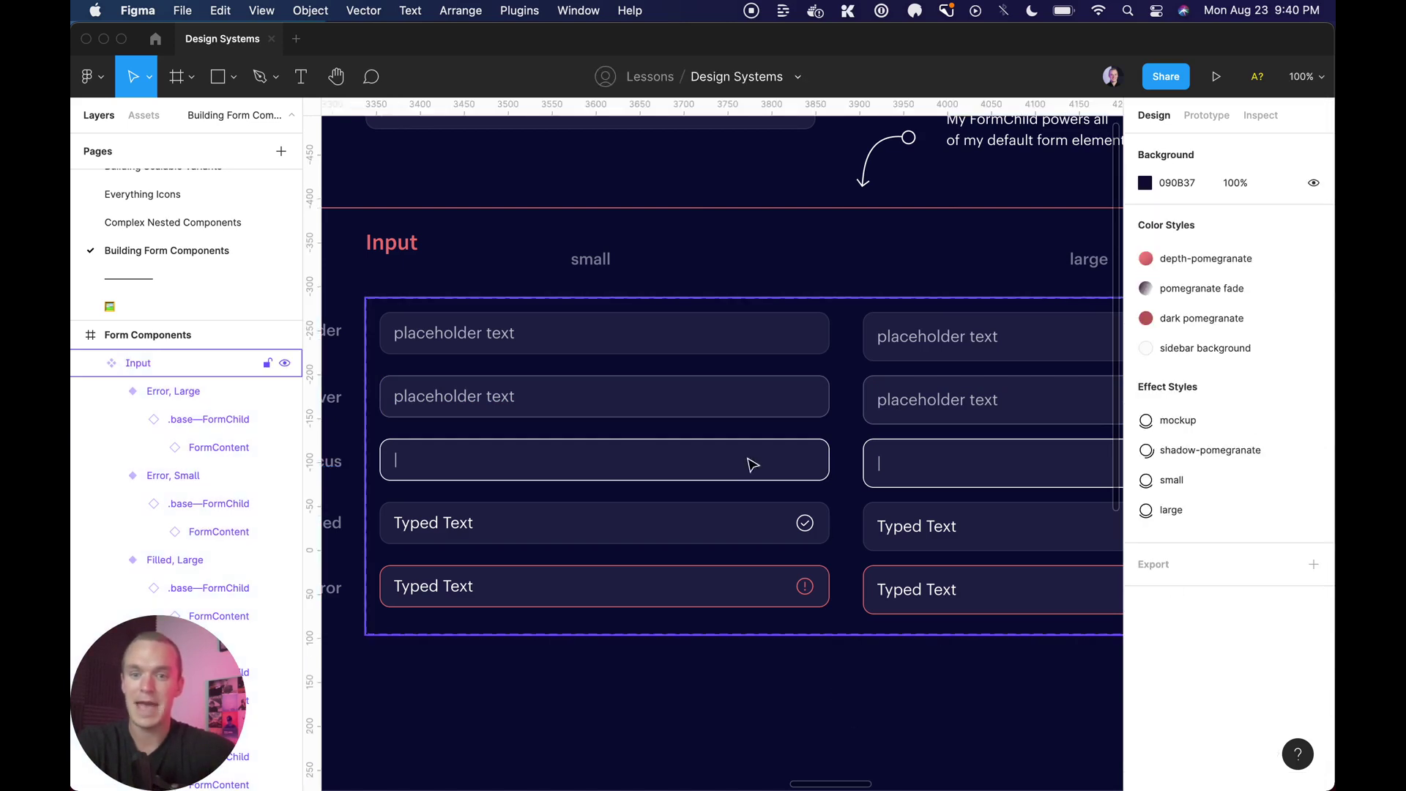
pyautogui.doubleClick(625, 355)
pyautogui.doubleClick(624, 356)
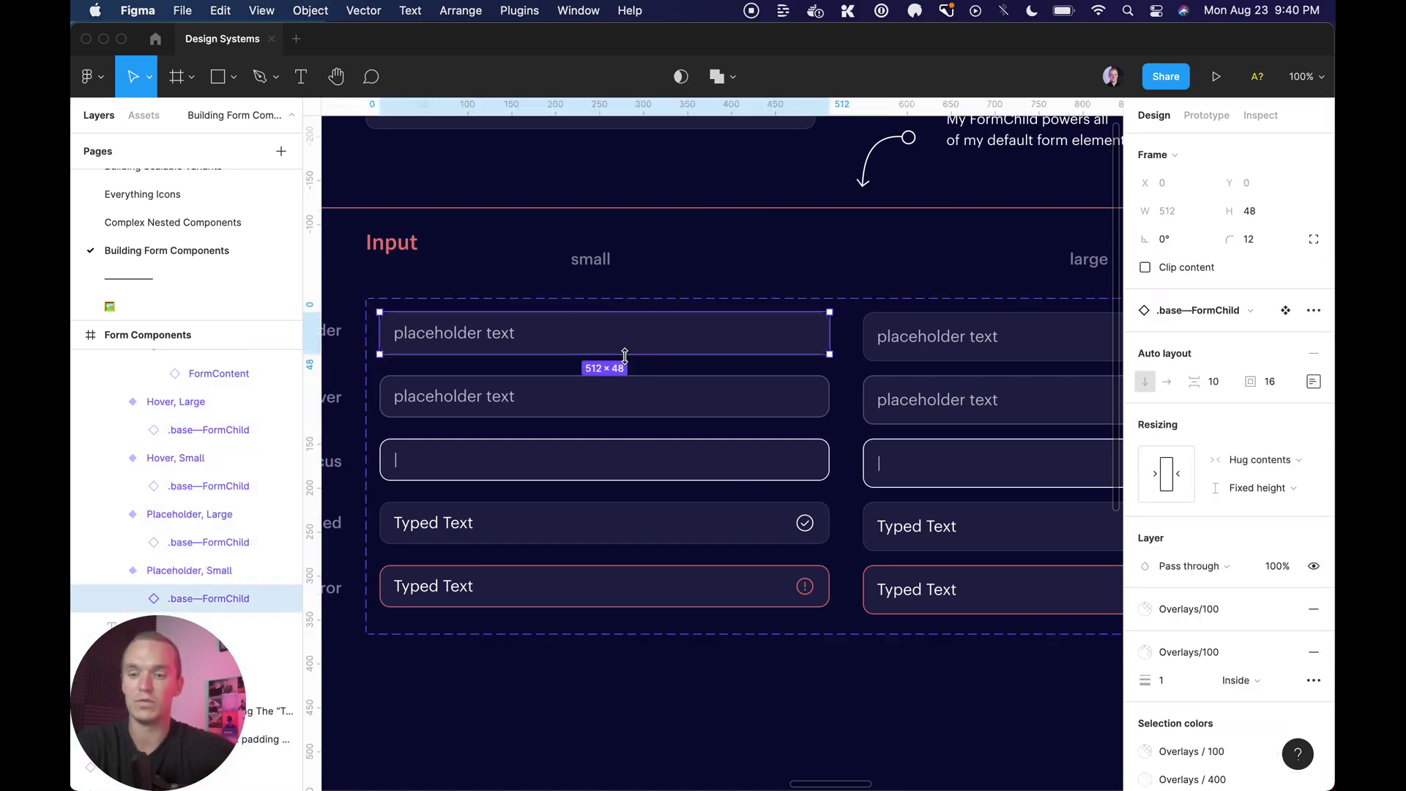
pyautogui.scroll(-2, 190, 511)
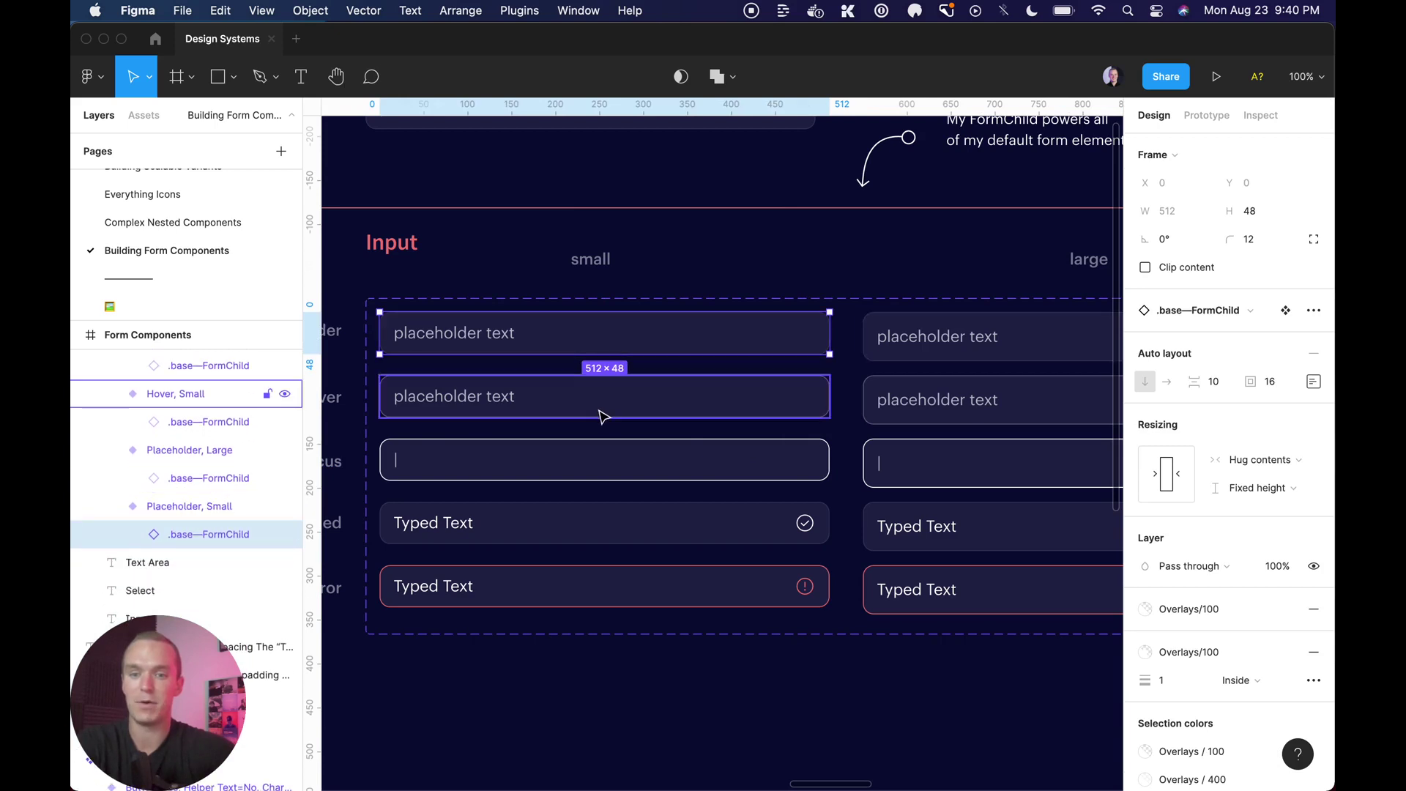
pyautogui.click(677, 397)
pyautogui.scroll(-3, 1267, 629)
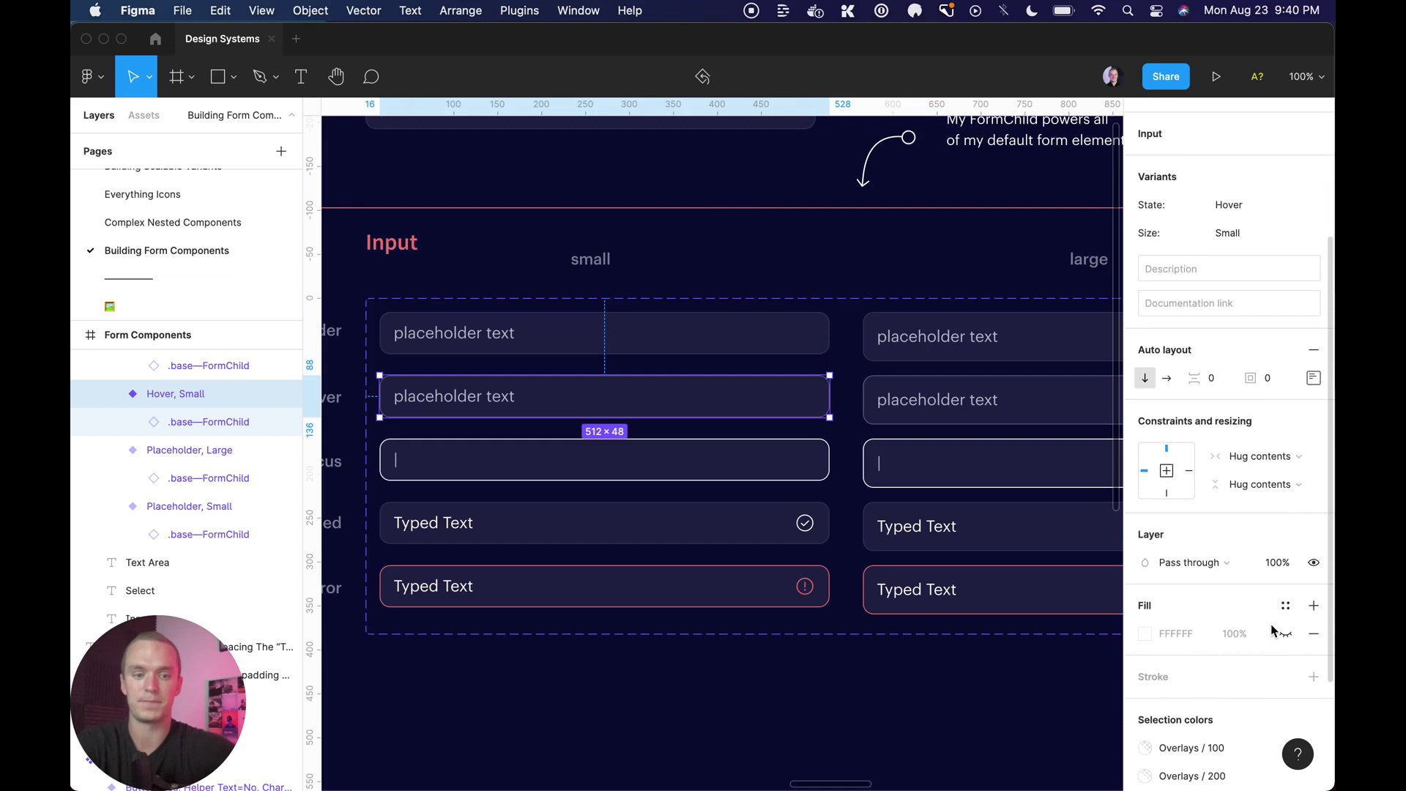
pyautogui.scroll(-3, 1243, 671)
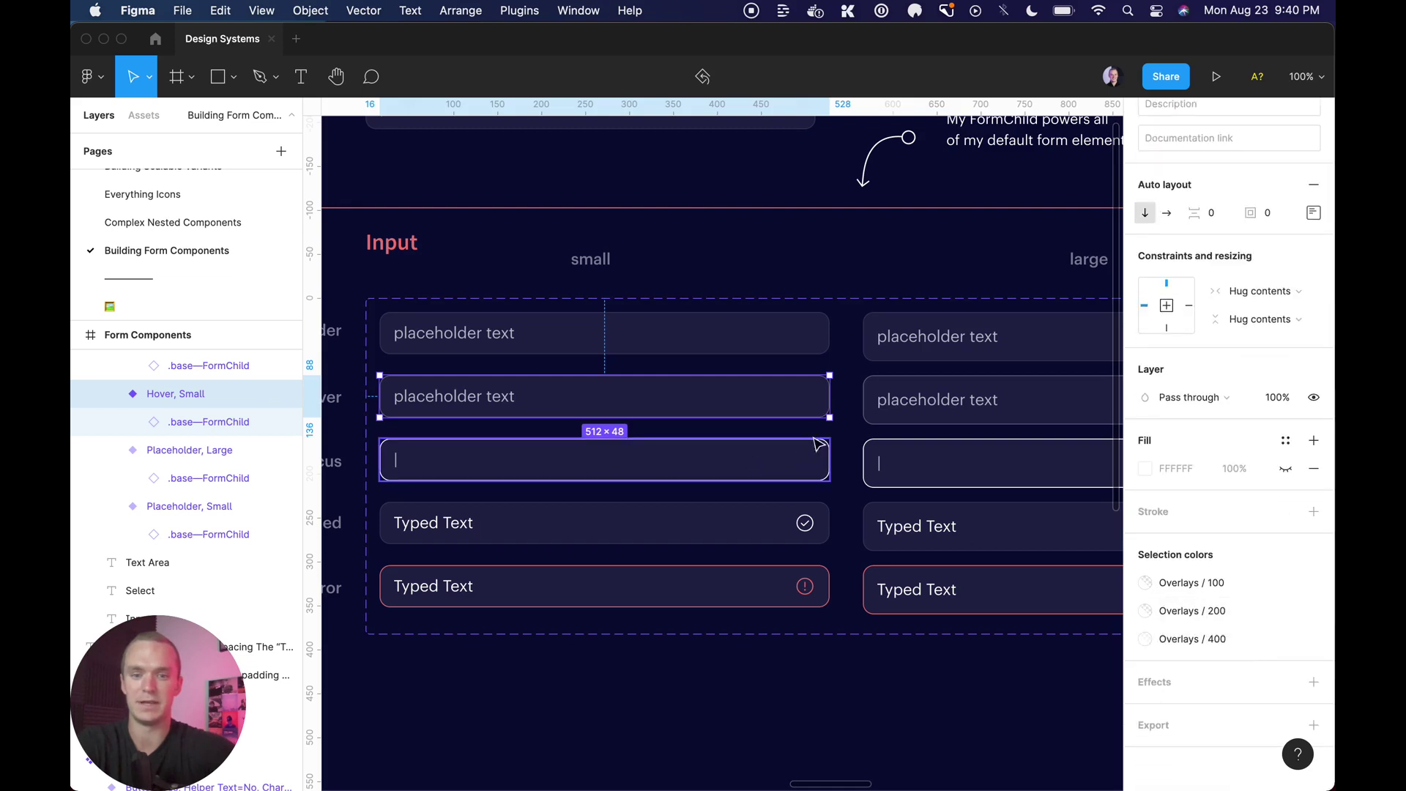
pyautogui.click(672, 469)
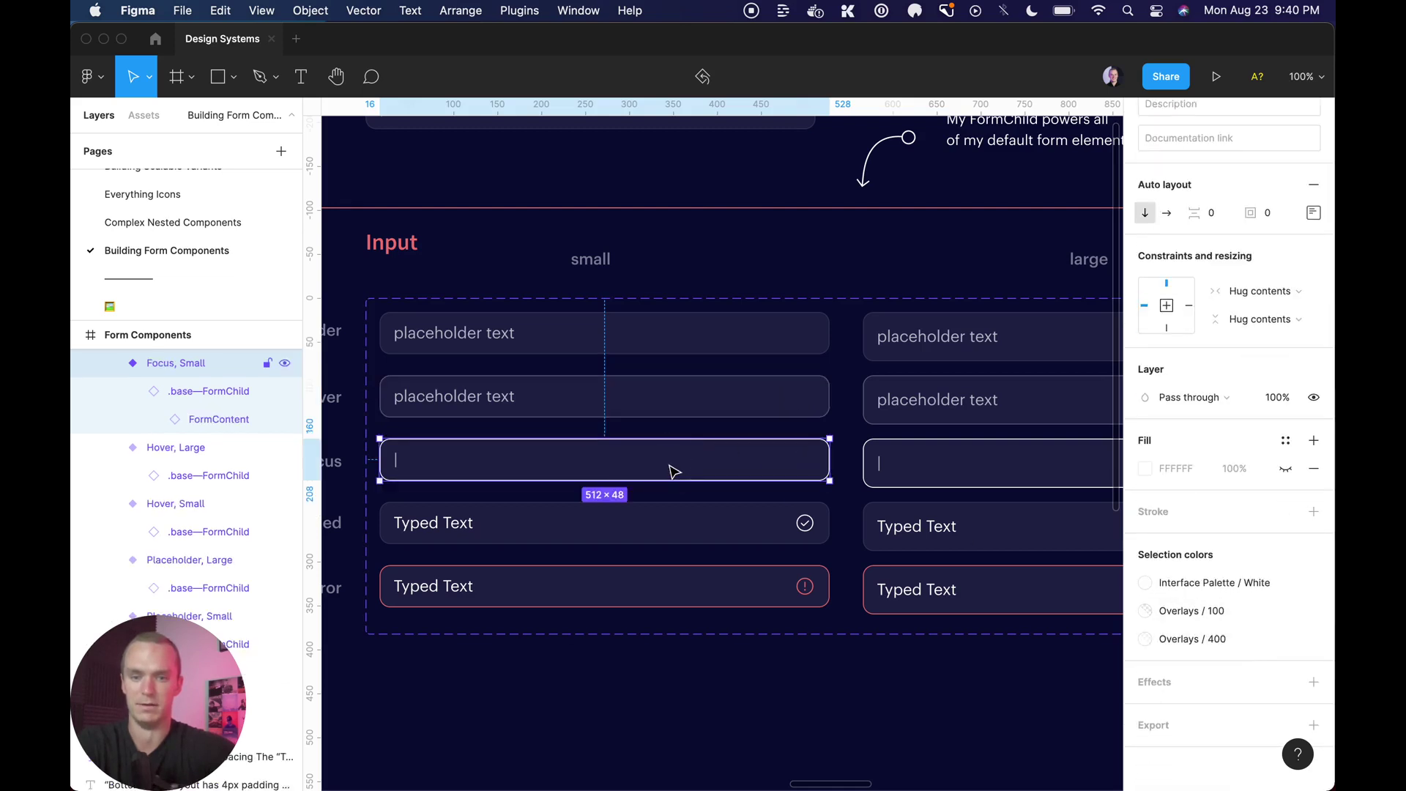
pyautogui.click(685, 540)
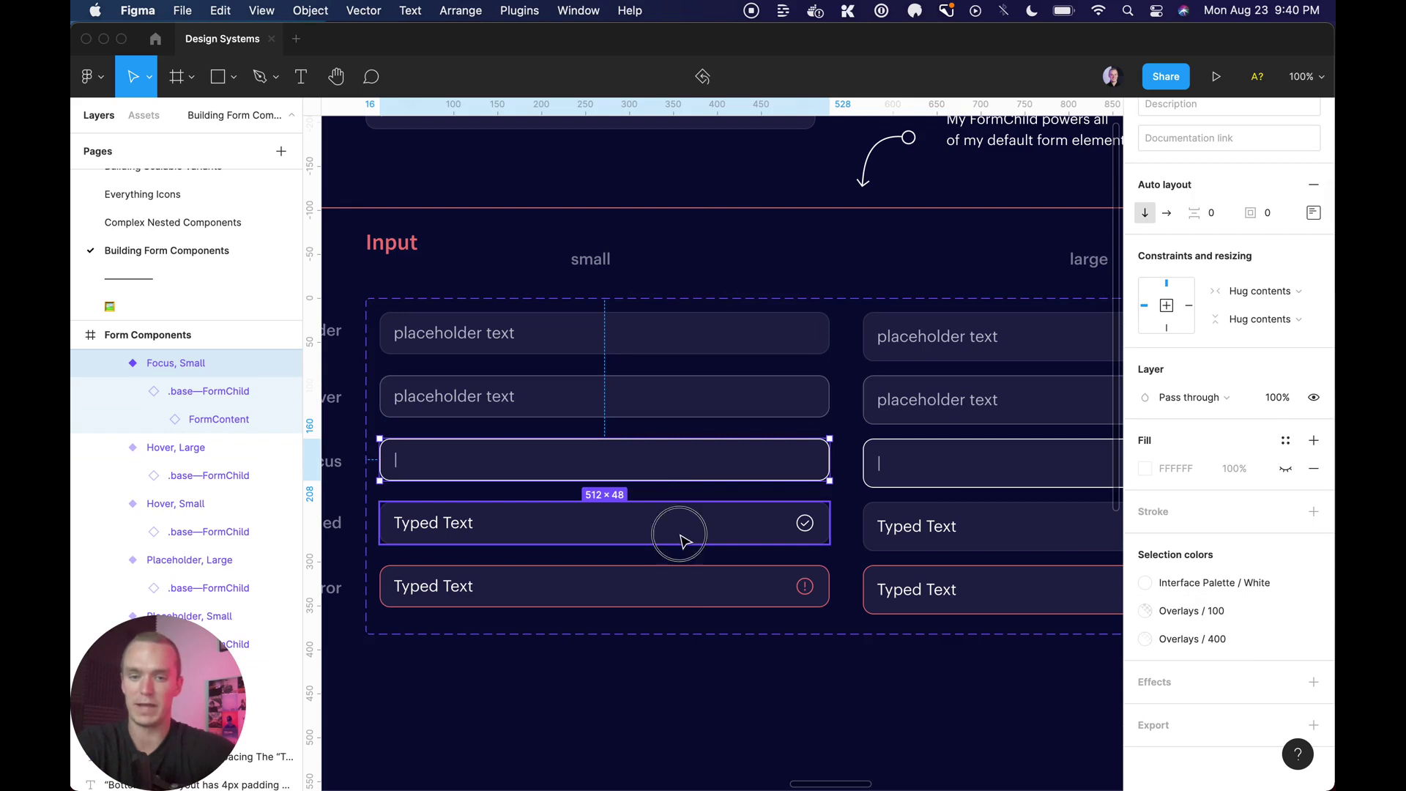
pyautogui.doubleClick(432, 527)
pyautogui.doubleClick(428, 526)
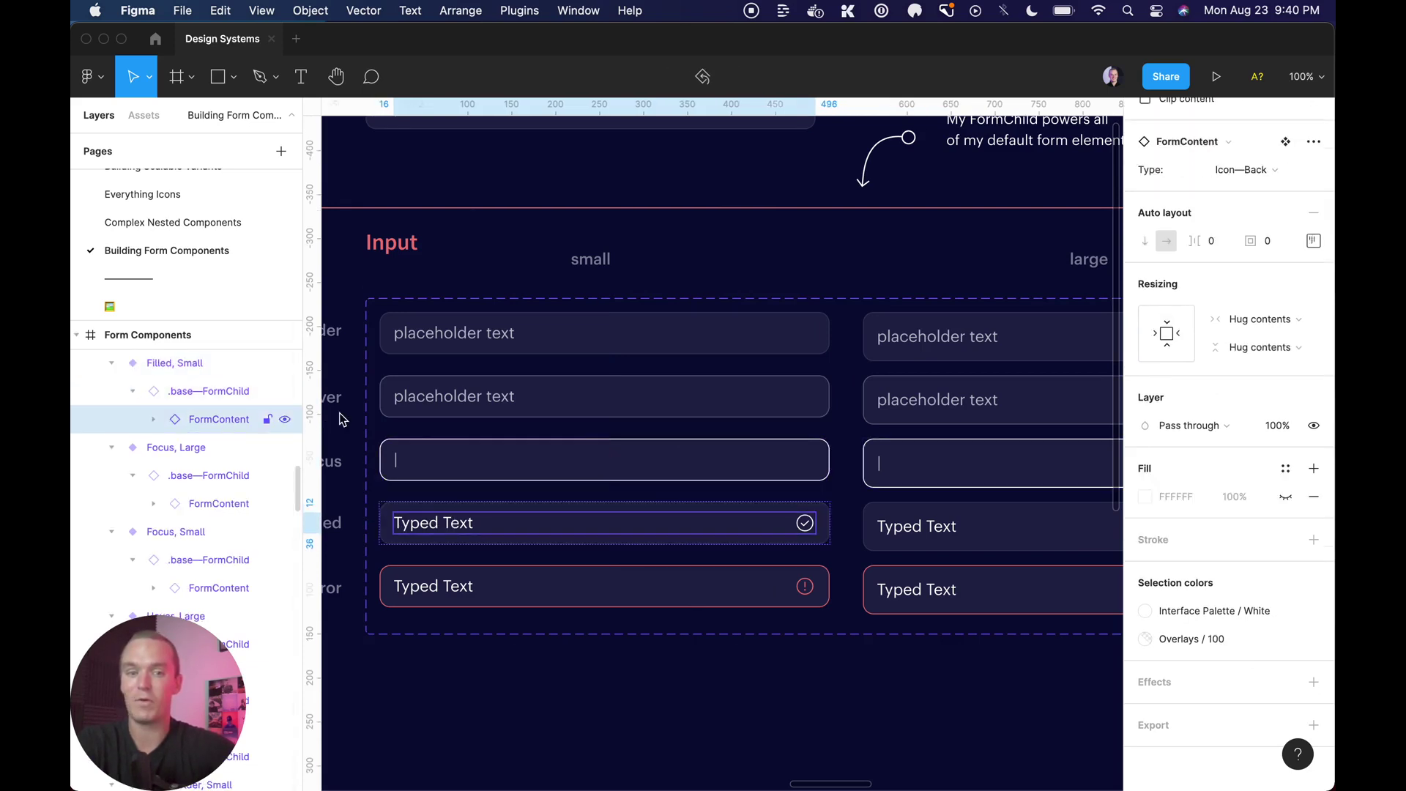
pyautogui.click(1247, 203)
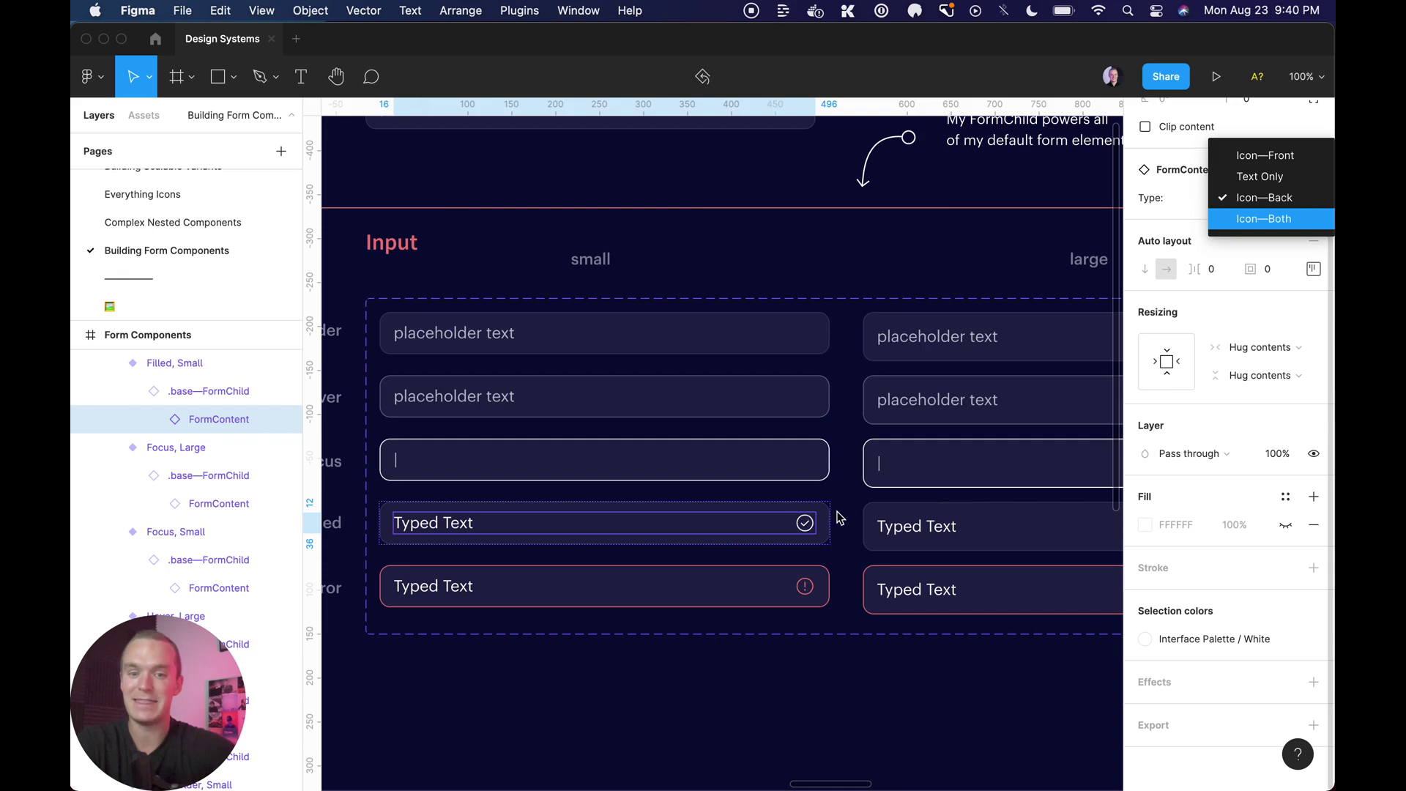
pyautogui.click(817, 530)
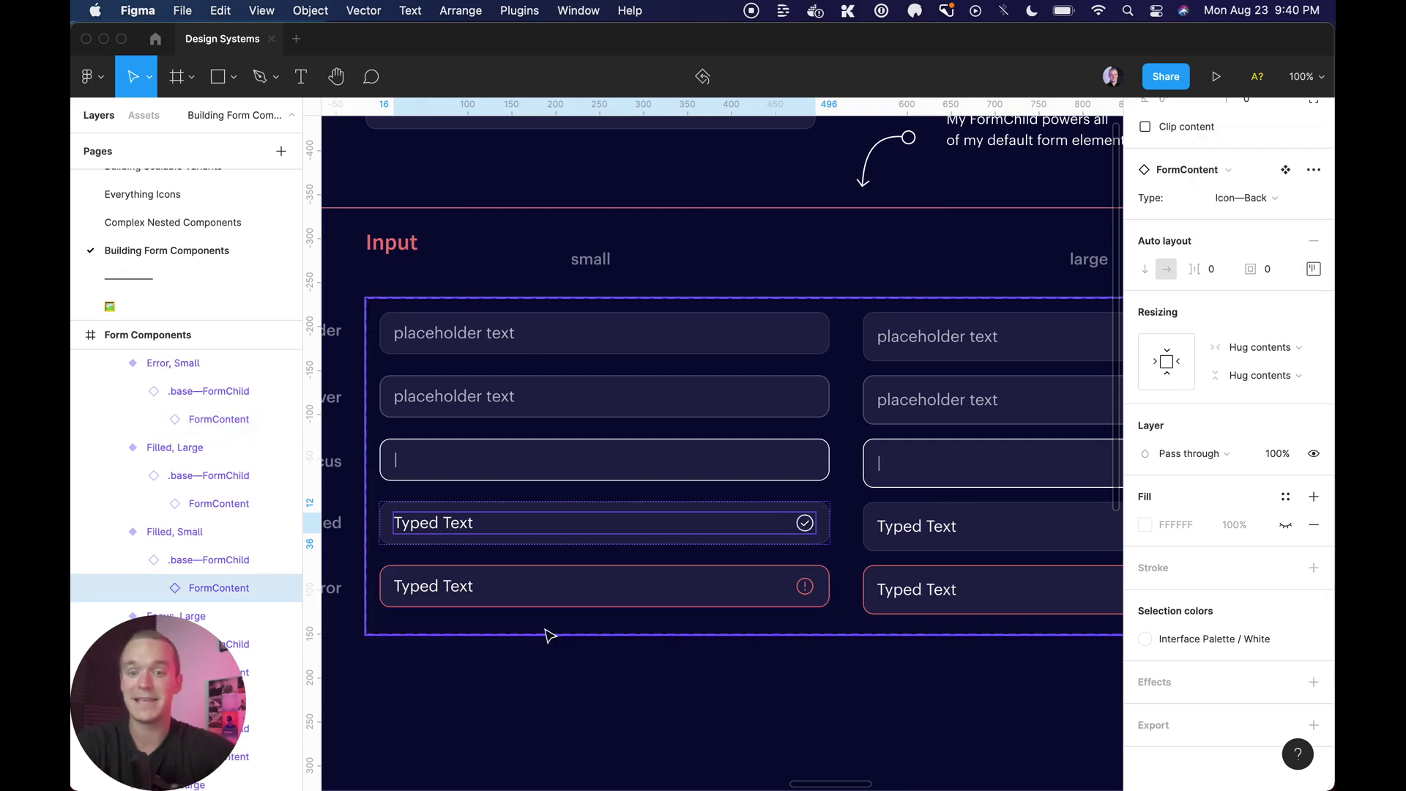
pyautogui.click(430, 587)
pyautogui.doubleClick(437, 585)
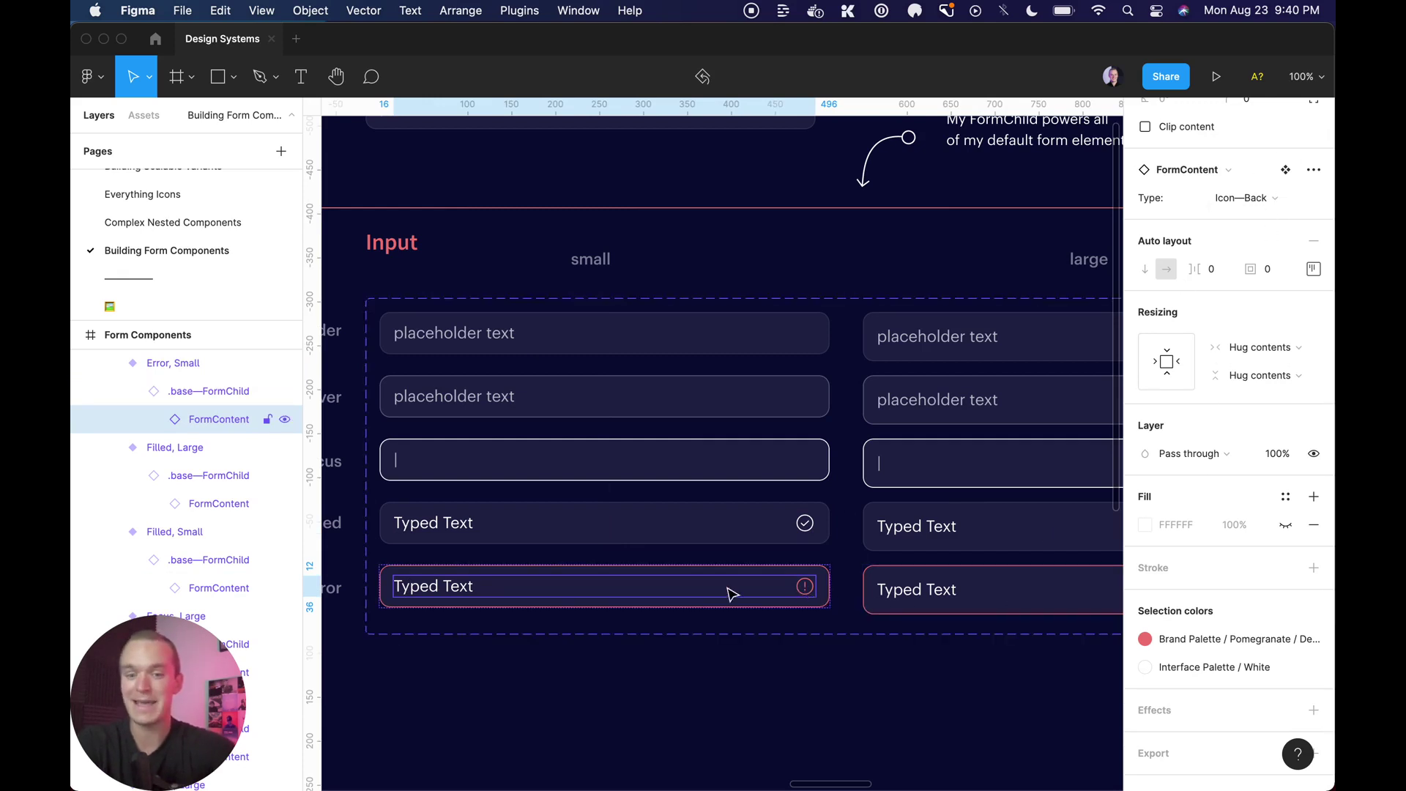
pyautogui.click(717, 739)
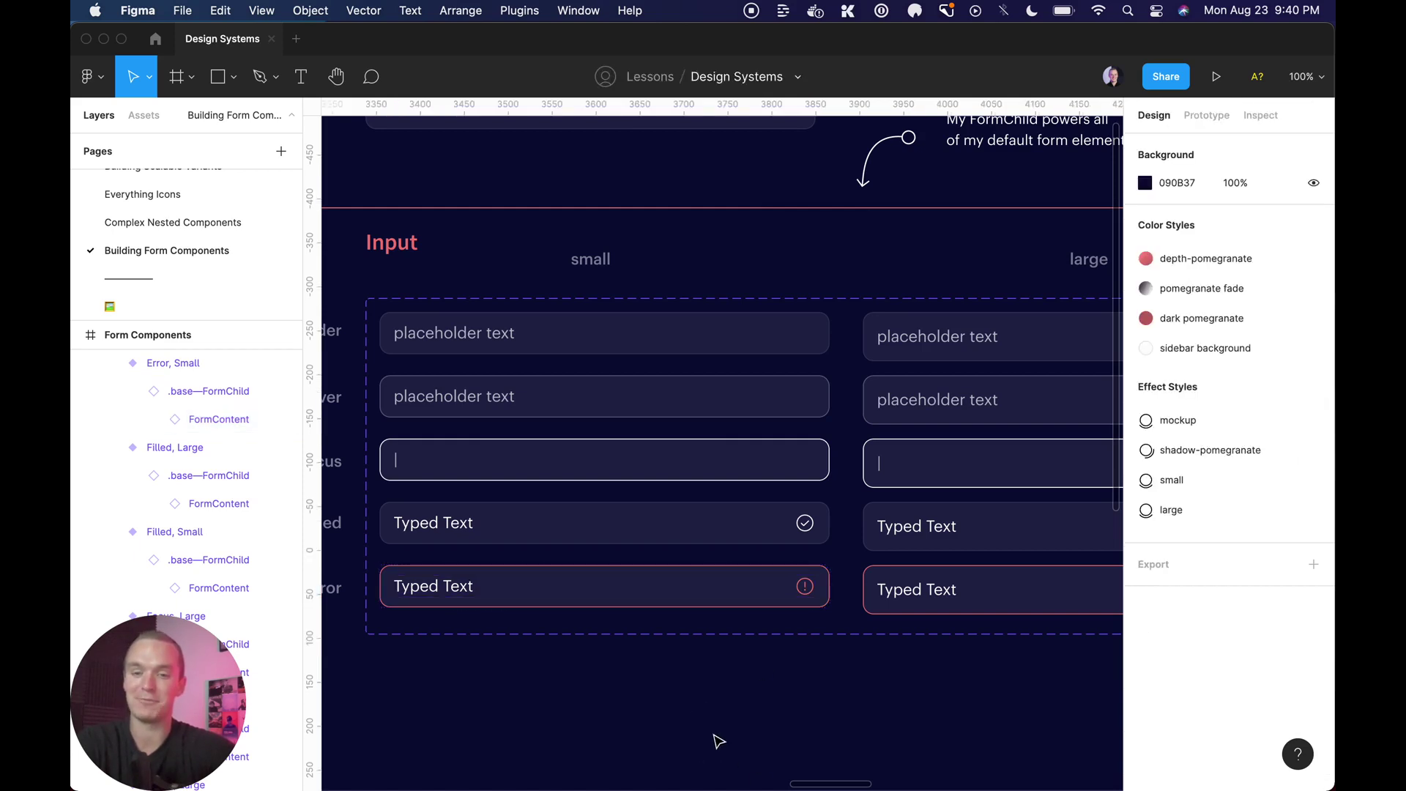
pyautogui.hscroll(3, 717, 739)
pyautogui.click(887, 364)
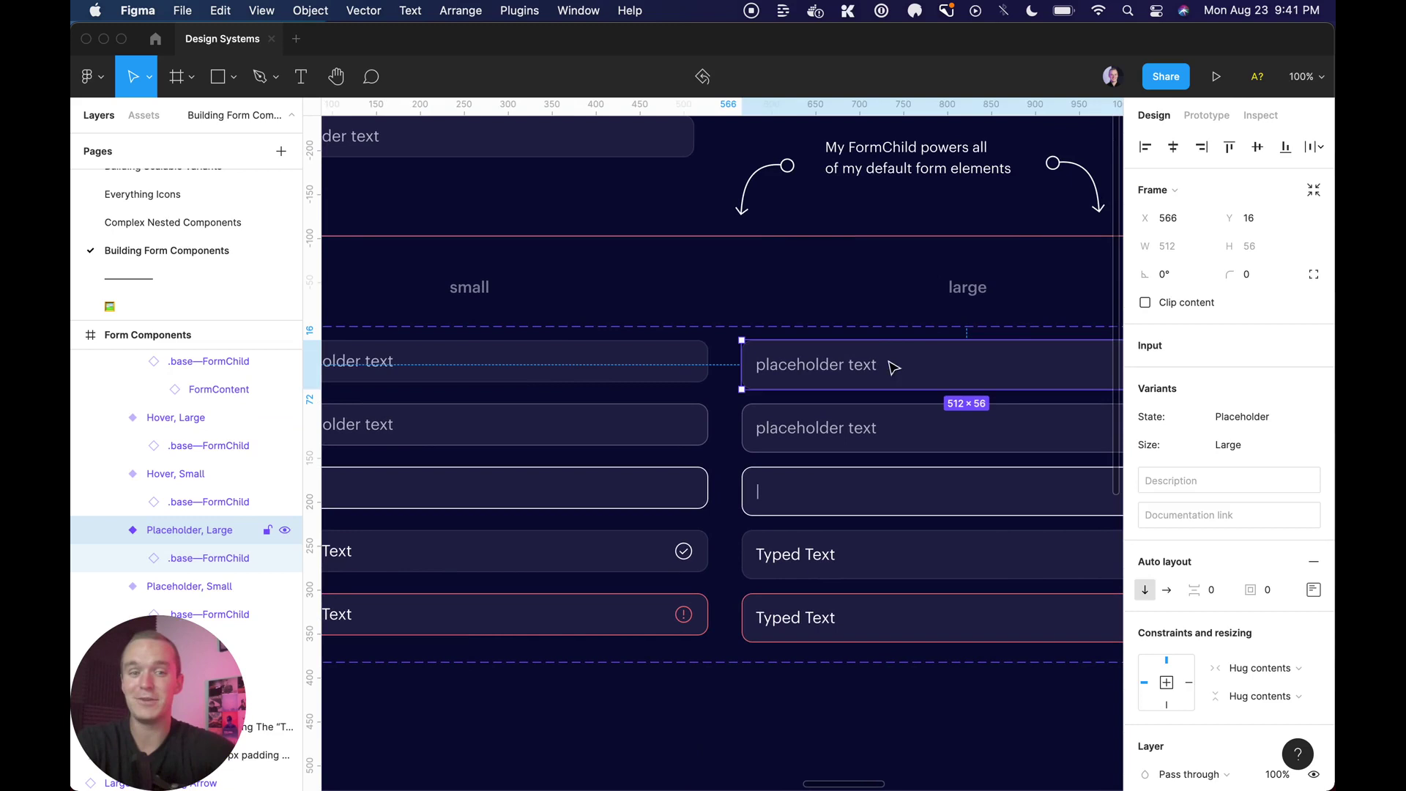
pyautogui.doubleClick(914, 372)
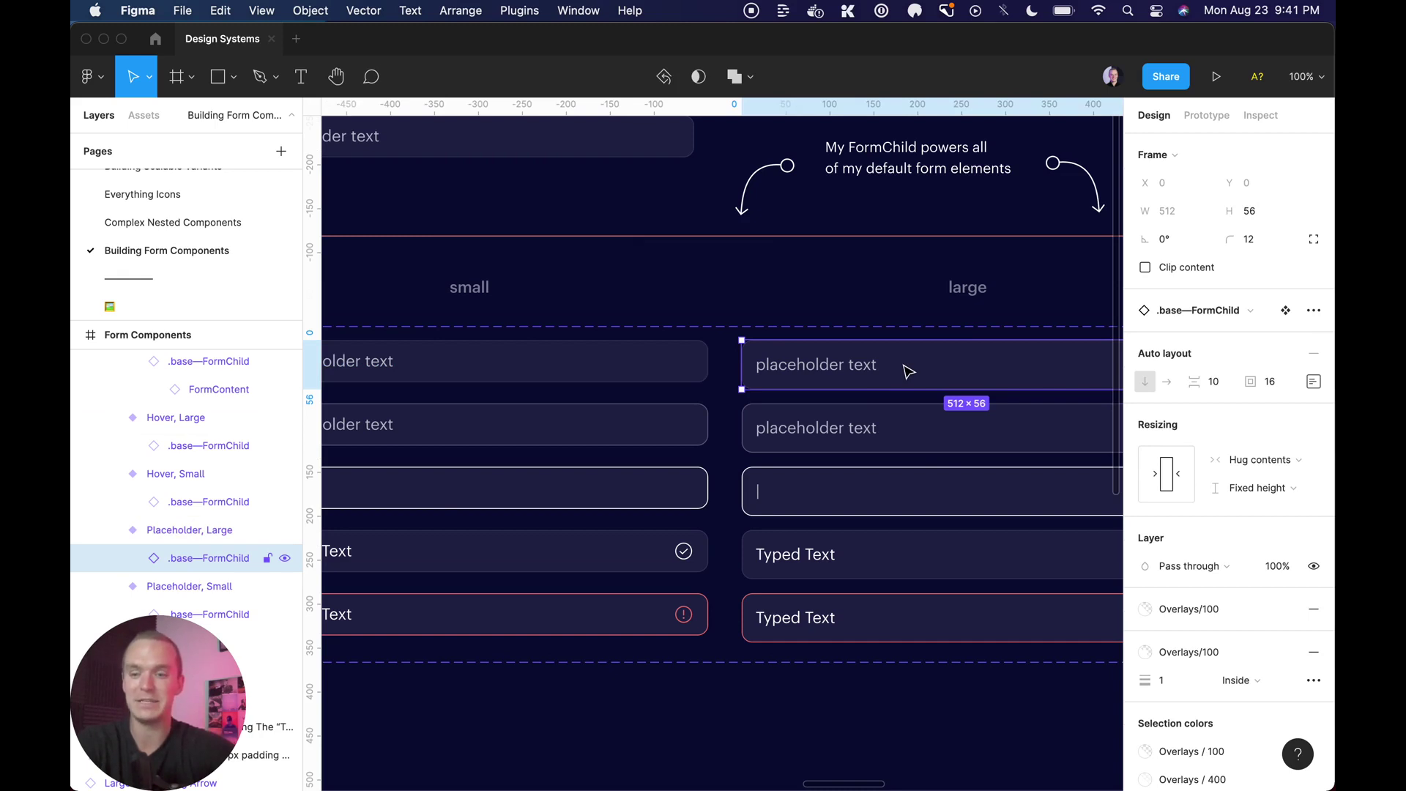
pyautogui.click(192, 530)
pyautogui.scroll(-5, 1208, 513)
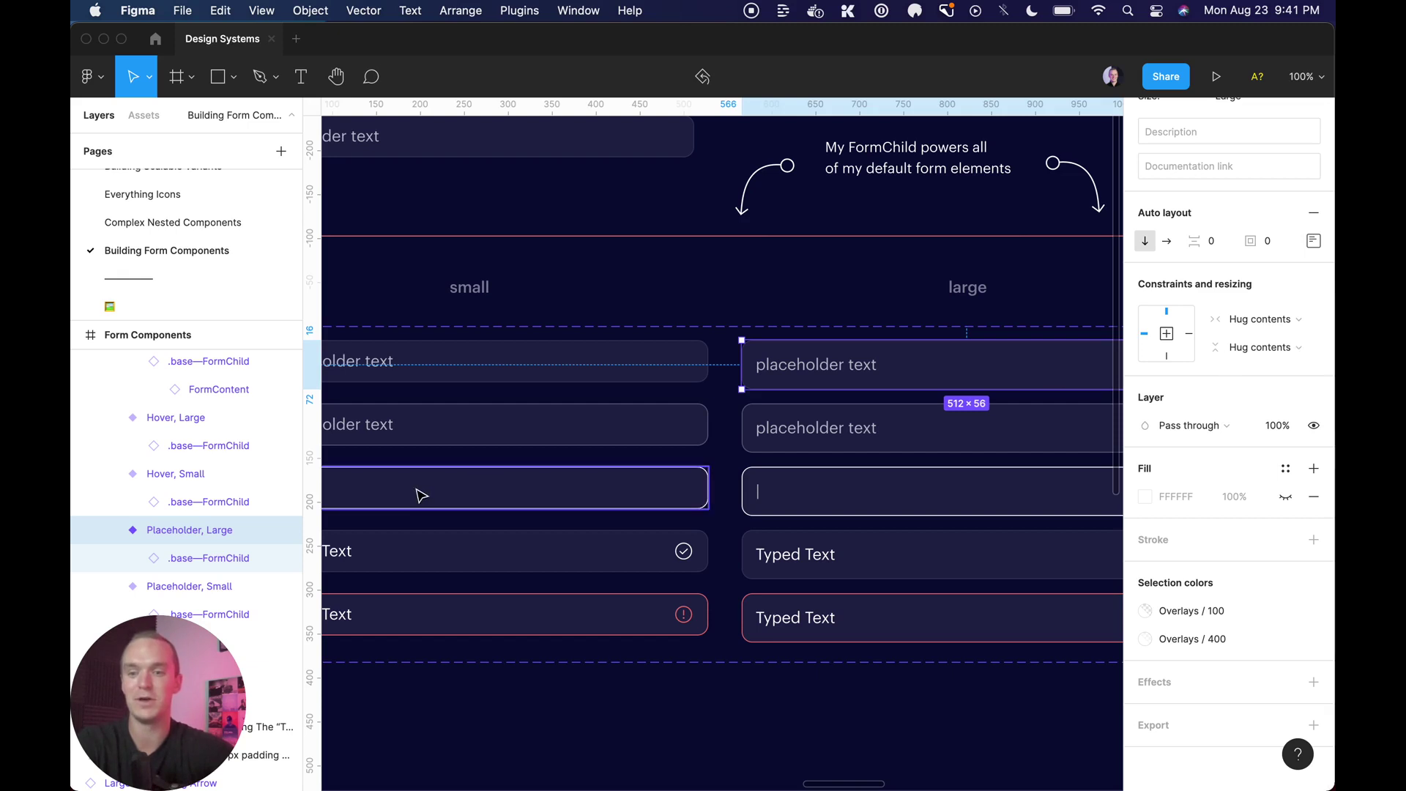
pyautogui.press('Return')
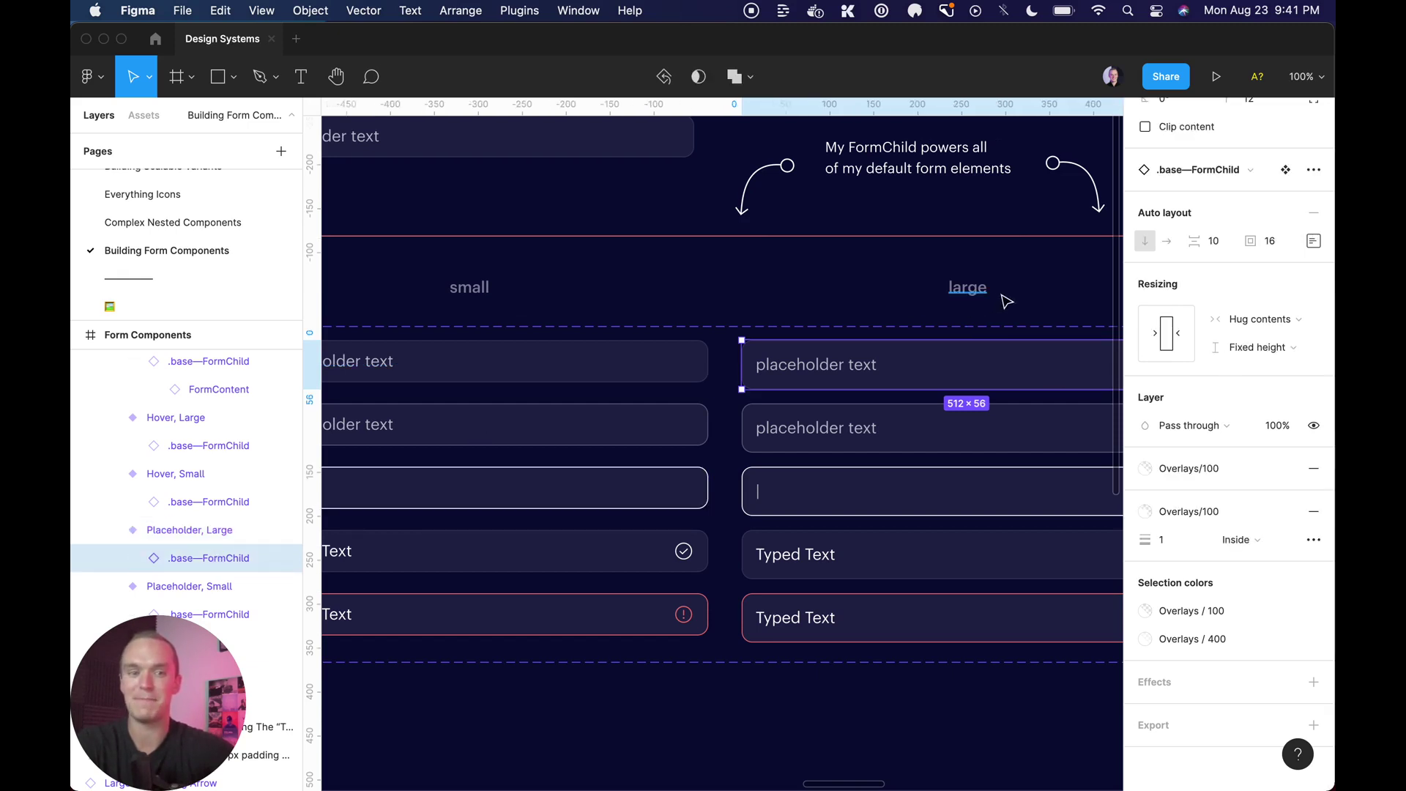
pyautogui.scroll(4, 1282, 410)
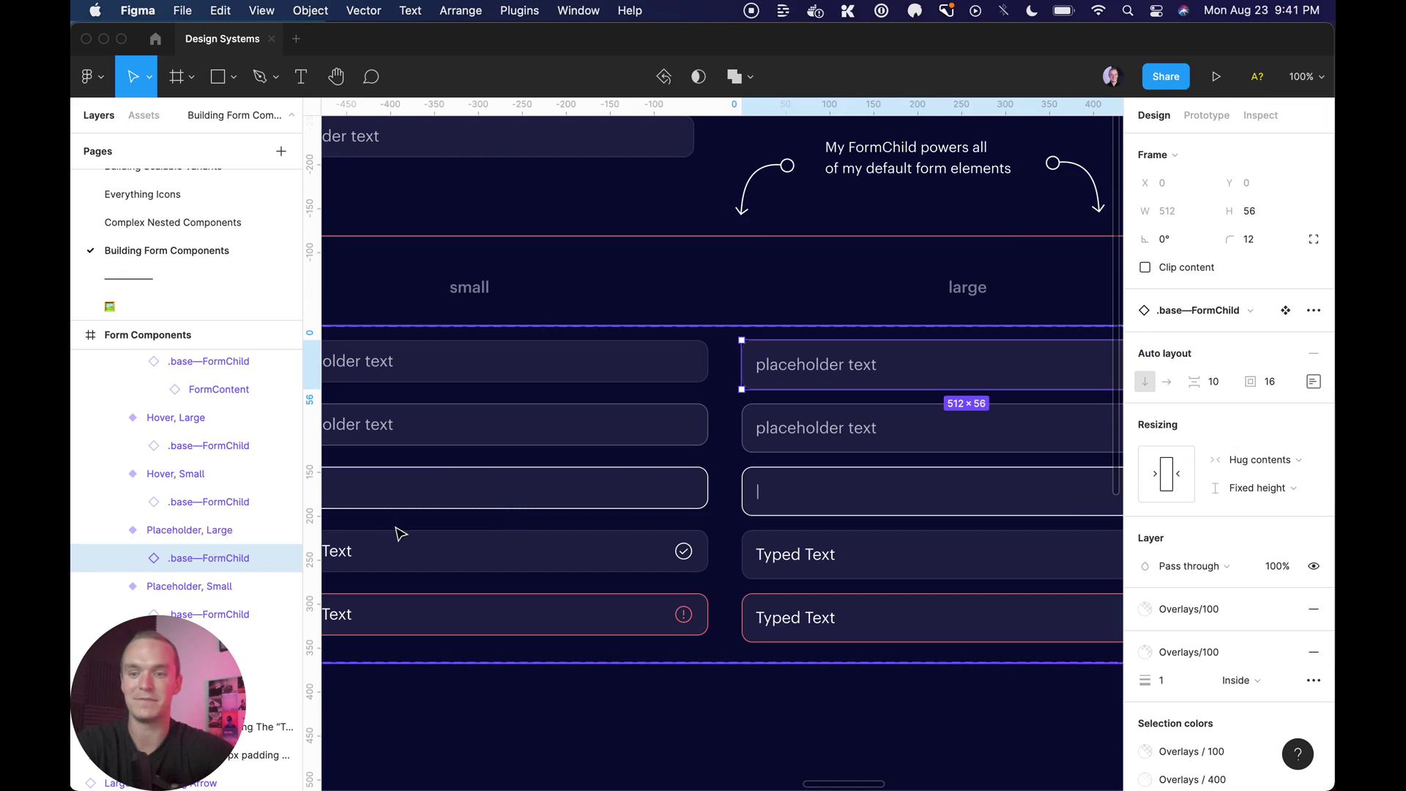
pyautogui.click(218, 533)
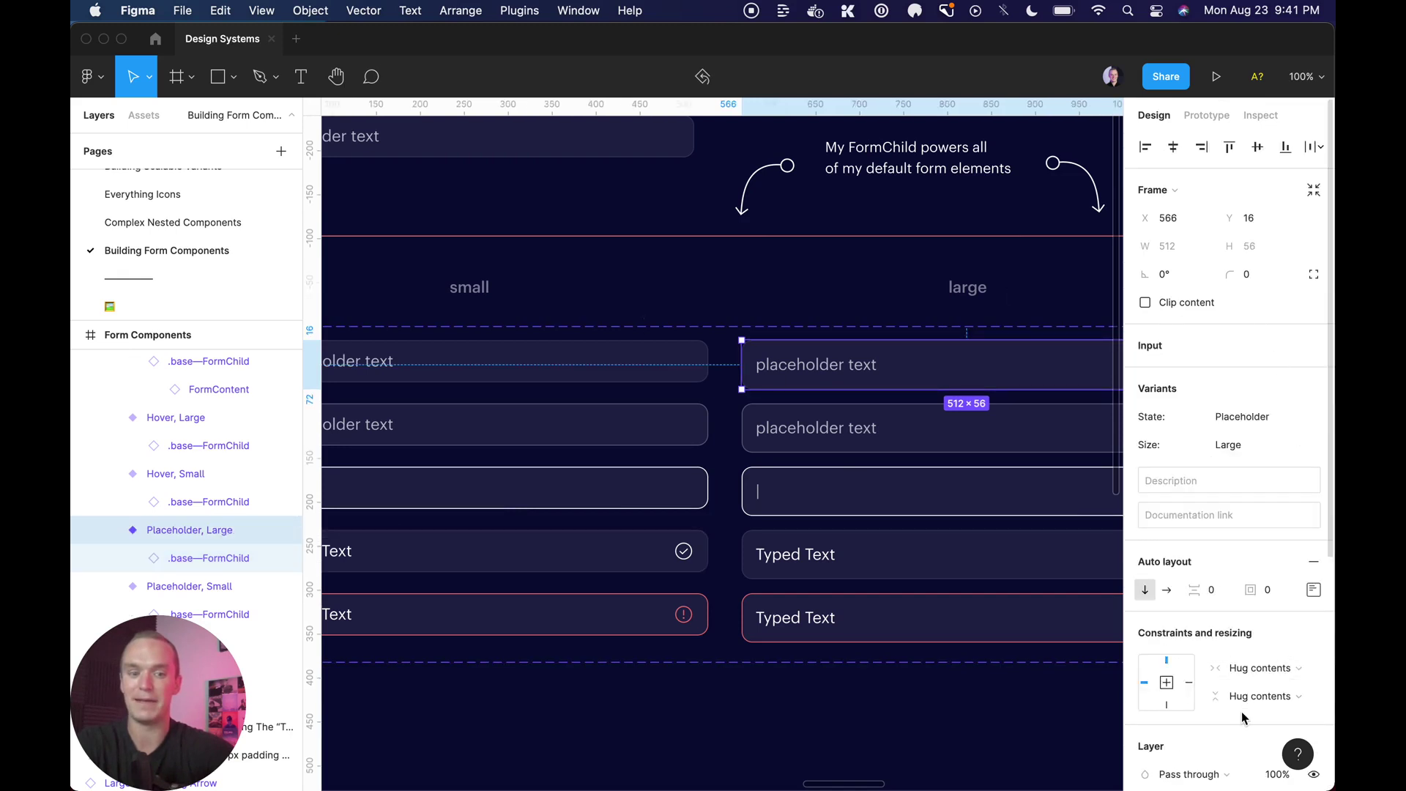
pyautogui.scroll(-2, 1243, 717)
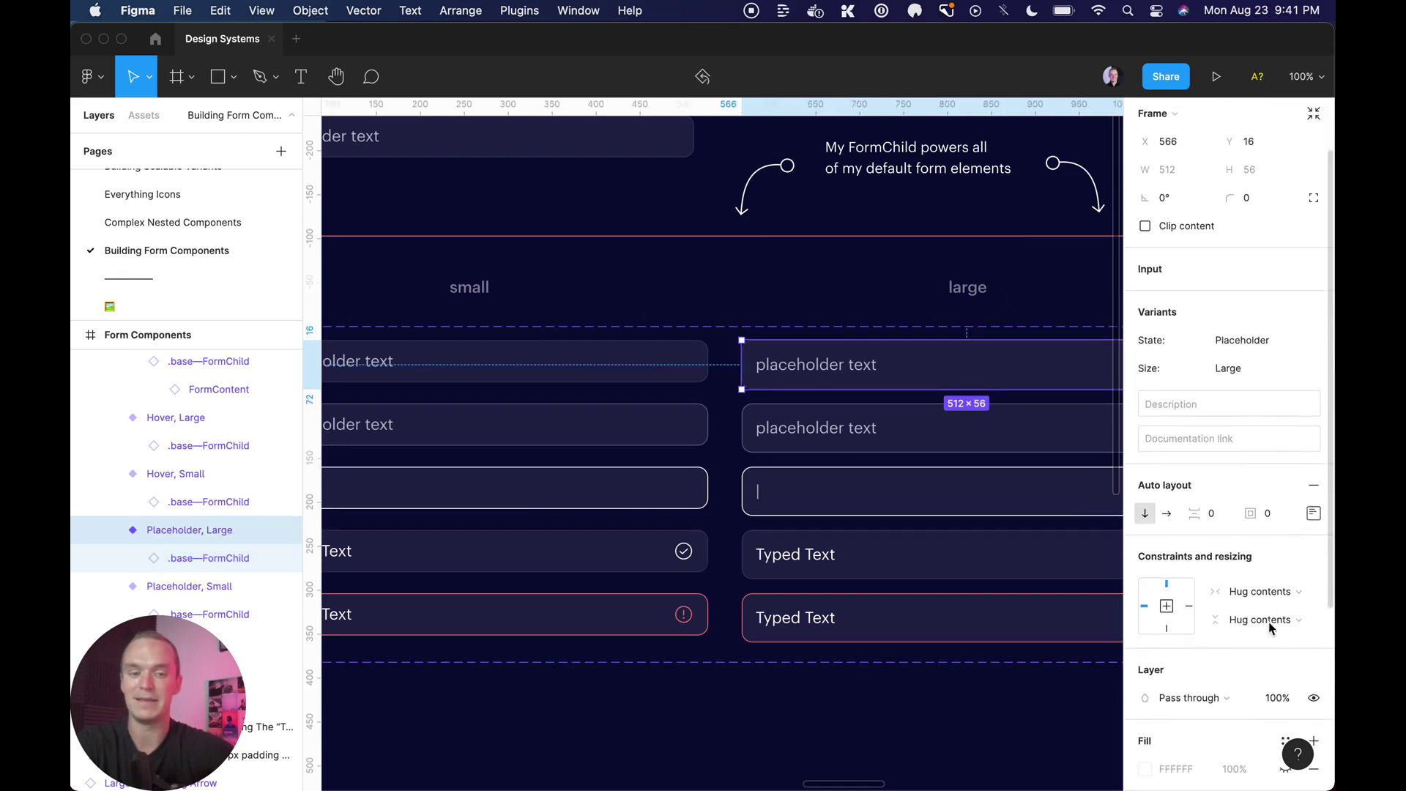
pyautogui.click(797, 721)
pyautogui.hscroll(3, 794, 719)
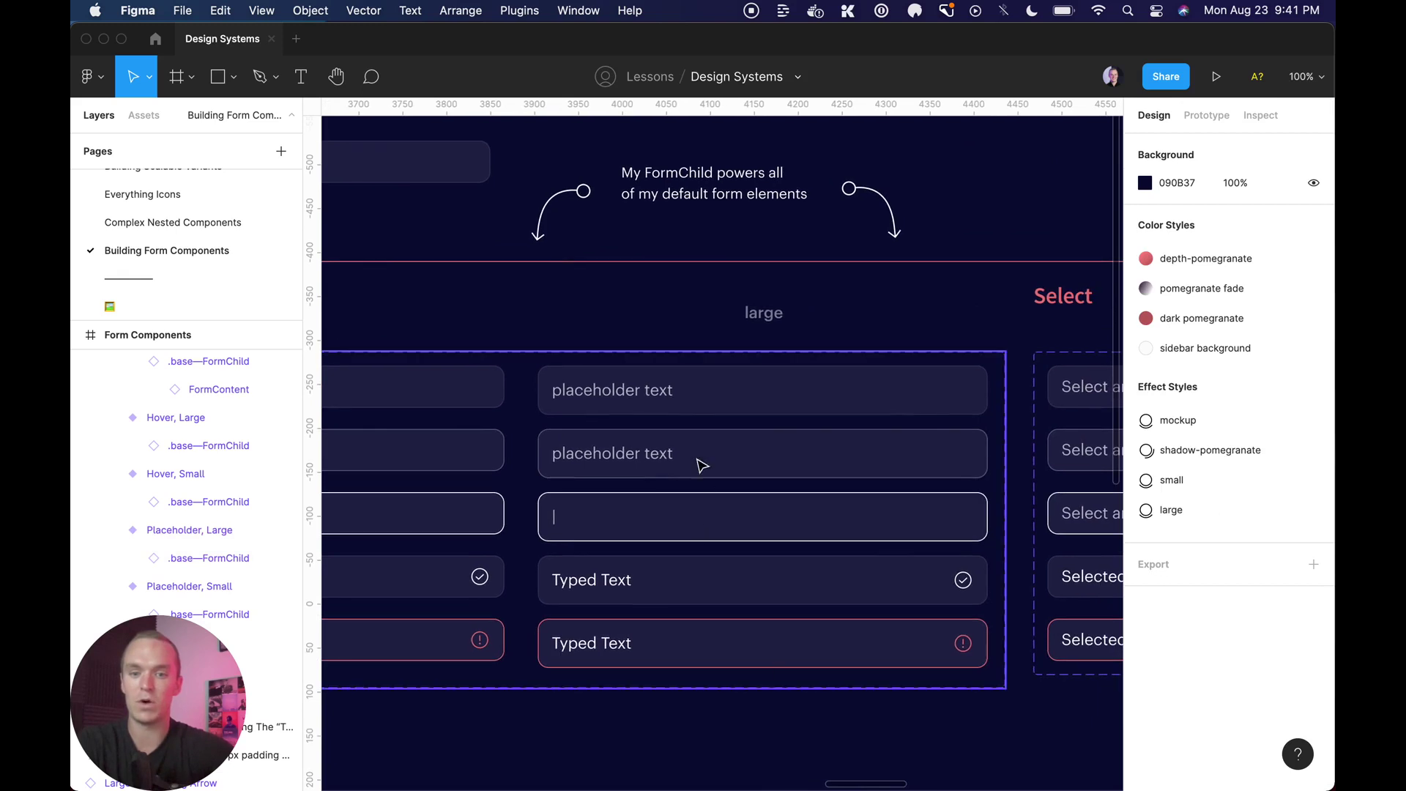
pyautogui.click(676, 411)
pyautogui.hscroll(-2, 677, 413)
pyautogui.hscroll(-3, 615, 334)
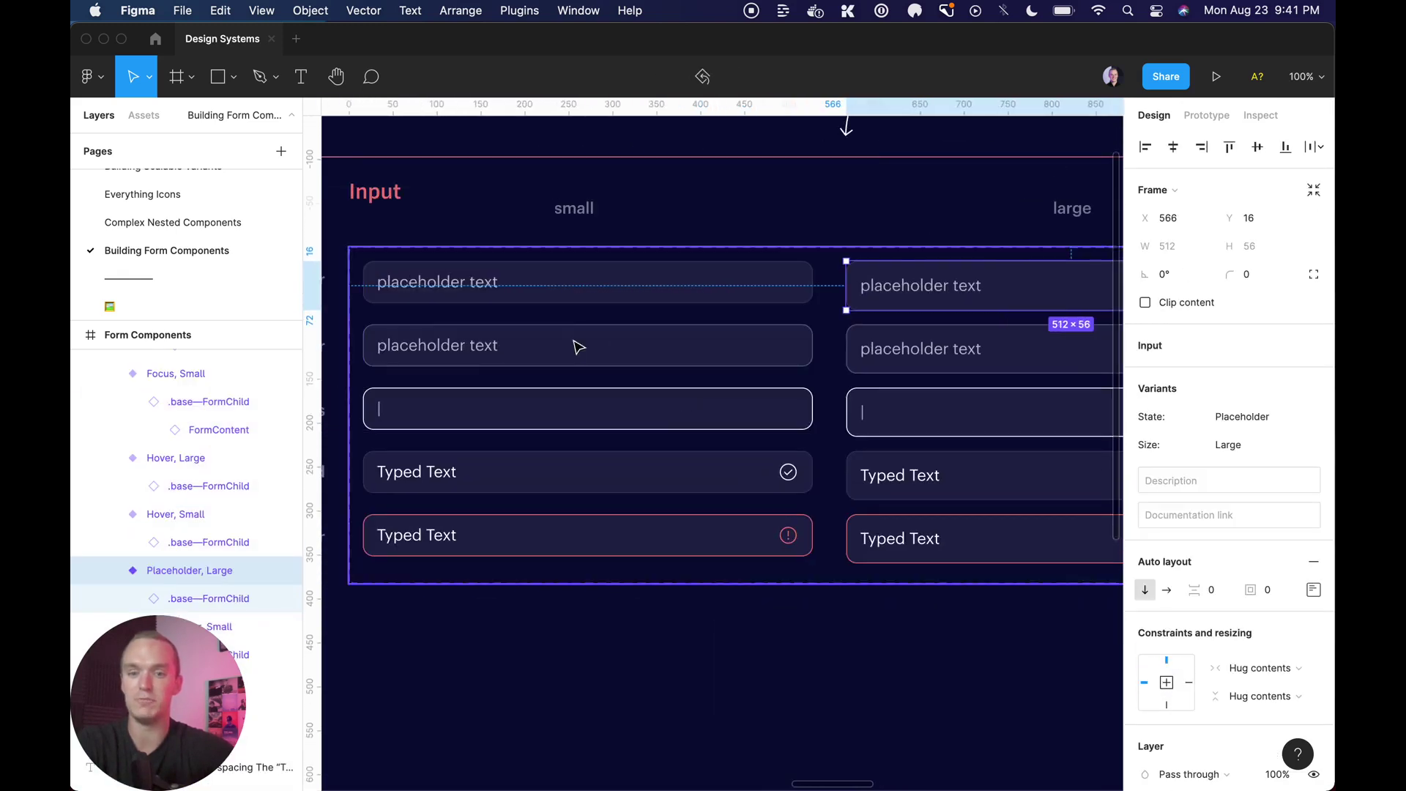
pyautogui.hscroll(4, 612, 527)
pyautogui.press('Return')
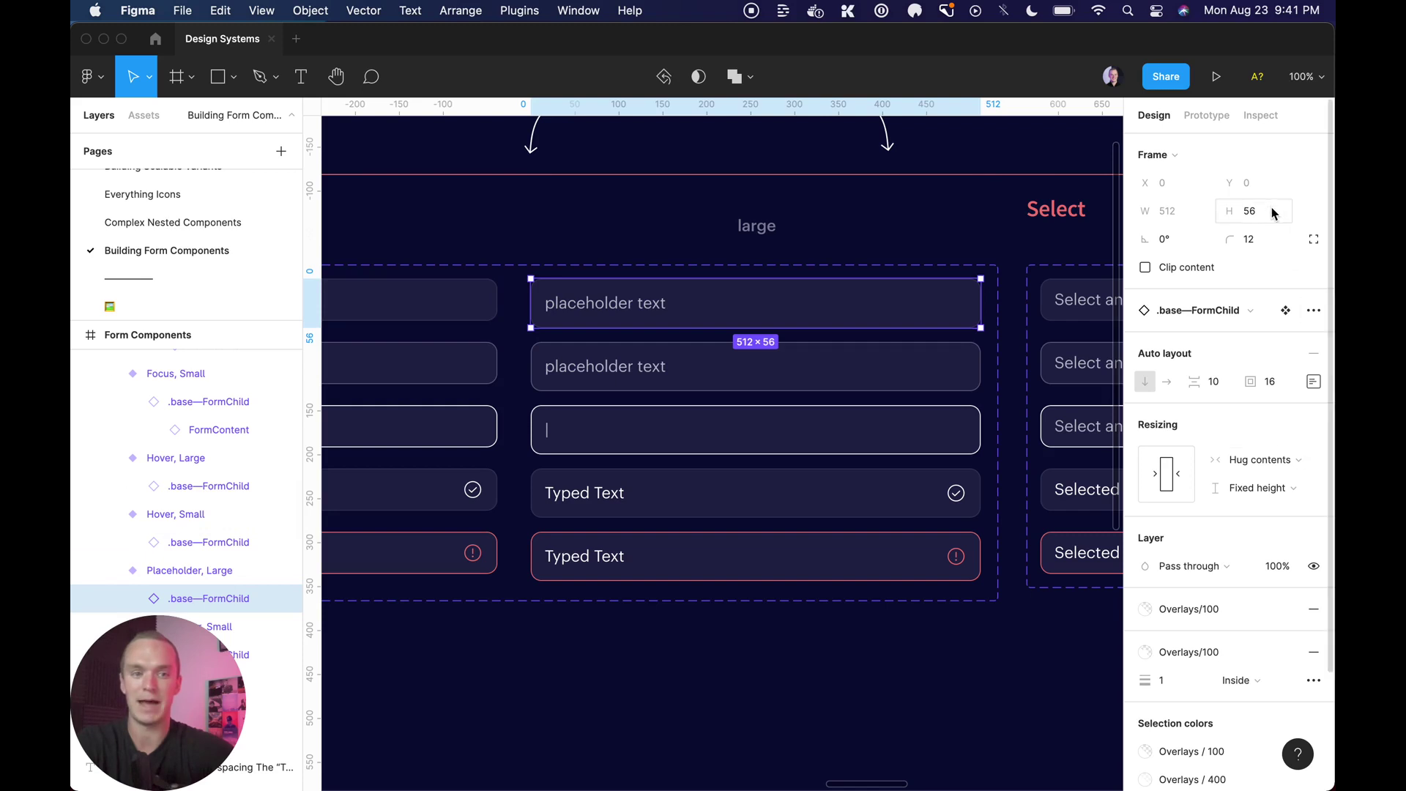
pyautogui.click(836, 754)
pyautogui.press('-')
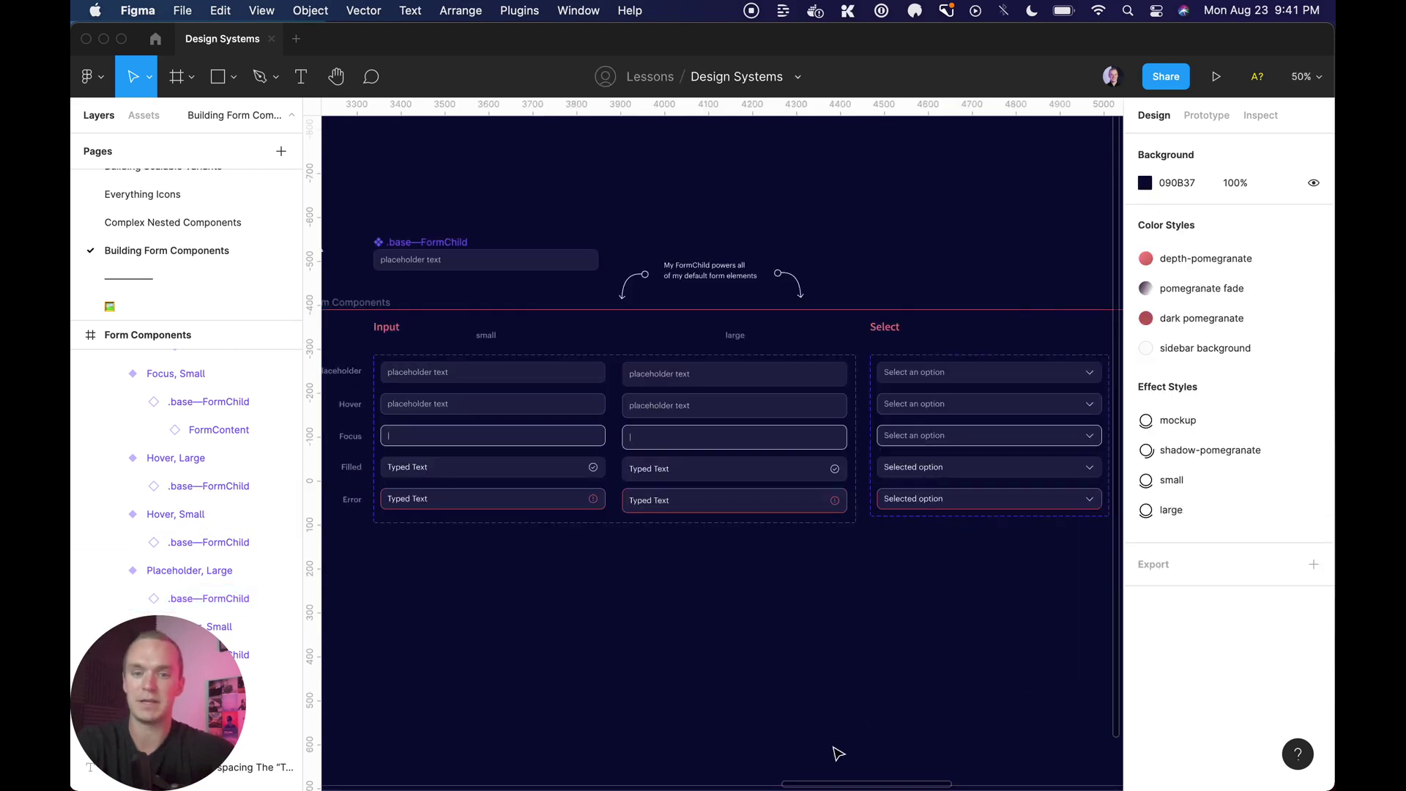
pyautogui.hscroll(5, 751, 676)
pyautogui.scroll(1, 751, 676)
# Drill into the top Select an option variant's FormContent, then clear the selection.
pyautogui.hotkey('shift', '0')
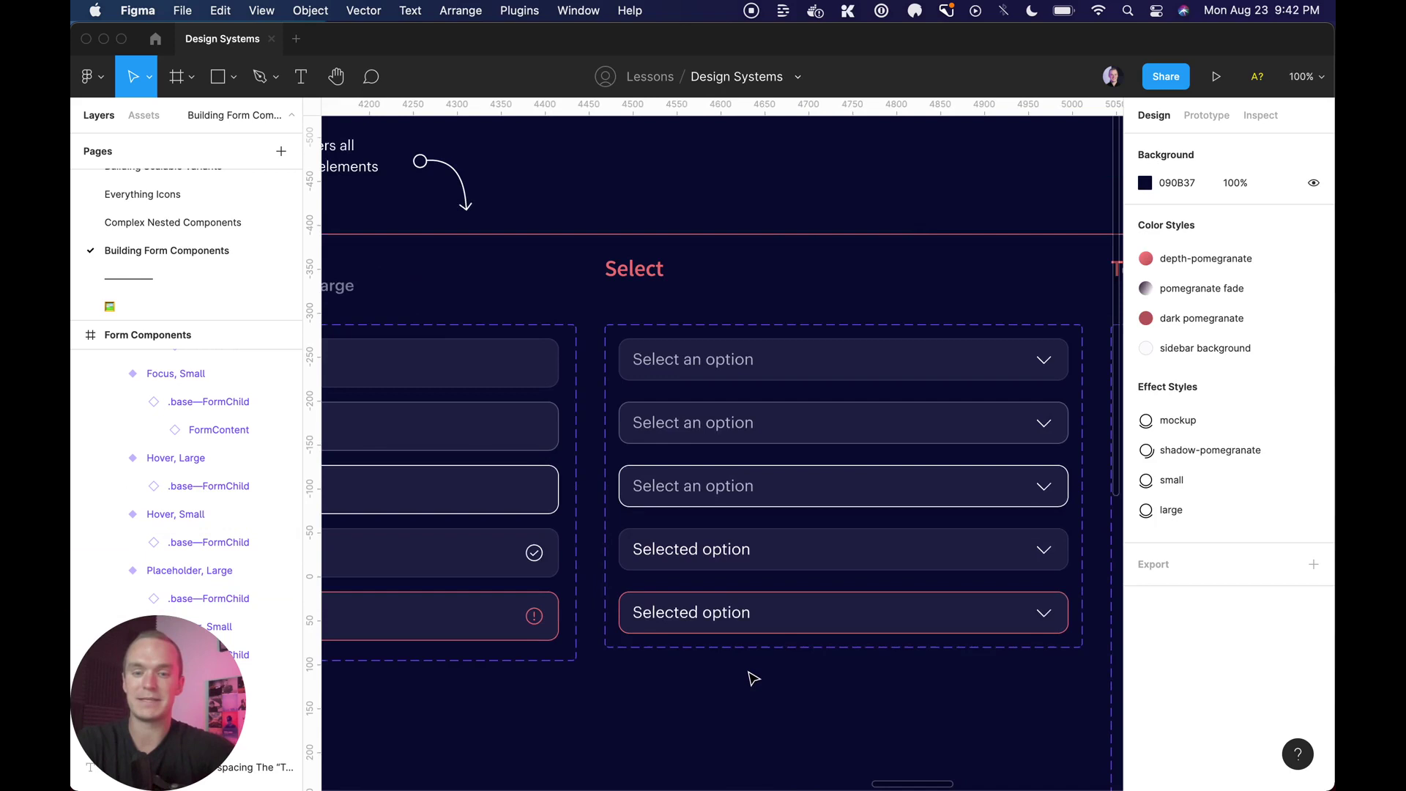
pyautogui.hscroll(3, 747, 615)
pyautogui.click(571, 352)
pyautogui.doubleClick(572, 351)
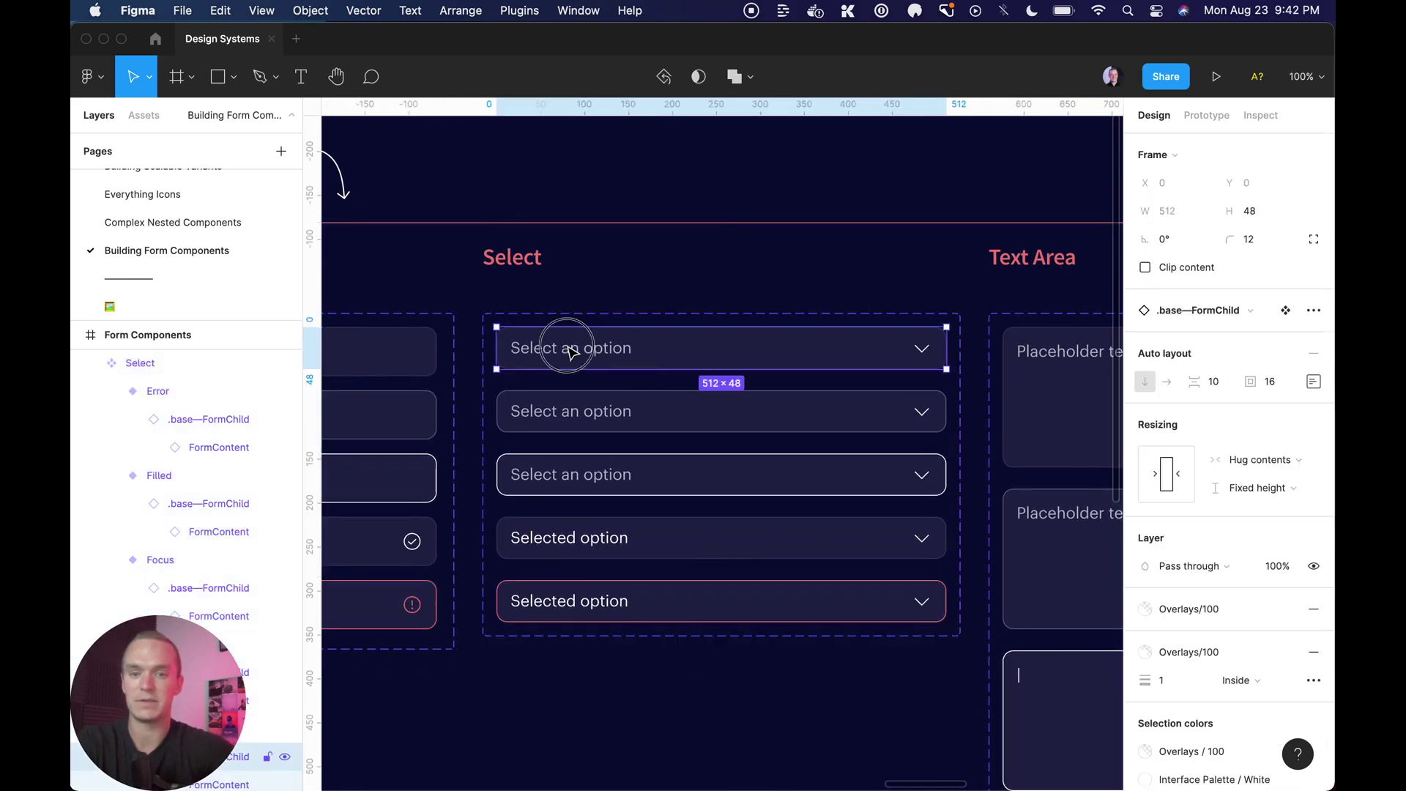
pyautogui.doubleClick(565, 350)
pyautogui.hscroll(2, 565, 351)
pyautogui.click(744, 281)
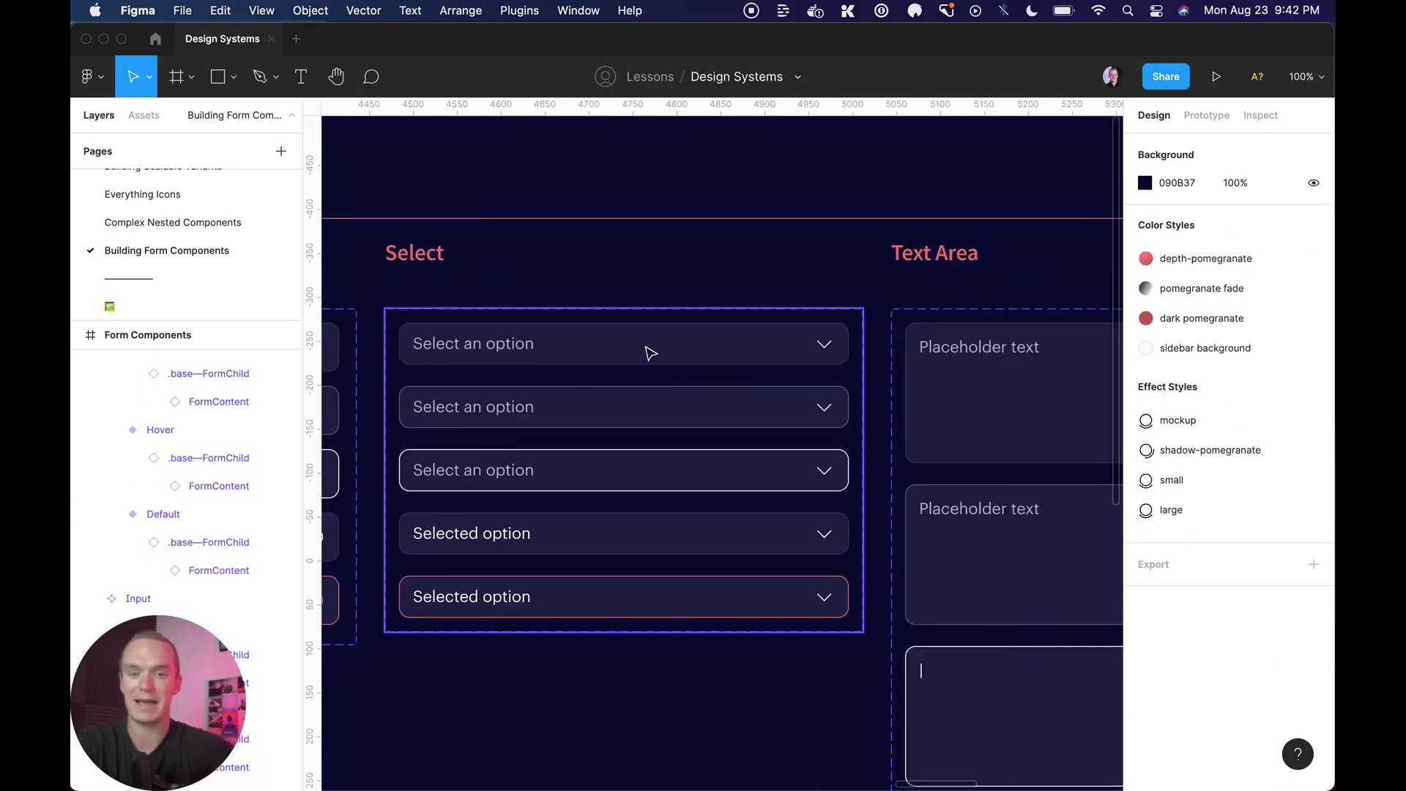
# Set the Text Area Default .base—FormChild's auto layout alignment to top-left.
pyautogui.hscroll(5, 842, 579)
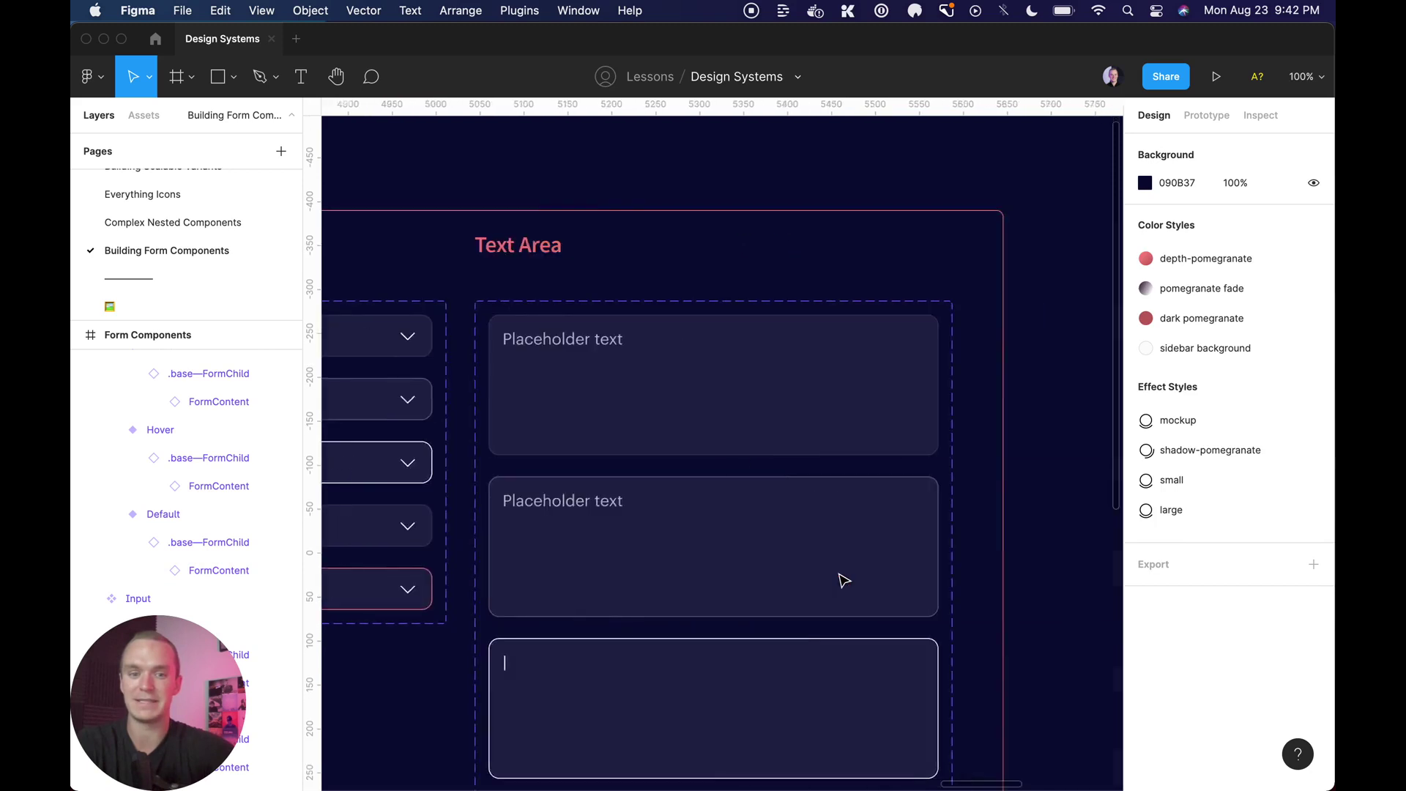
pyautogui.scroll(-1, 842, 579)
pyautogui.doubleClick(685, 354)
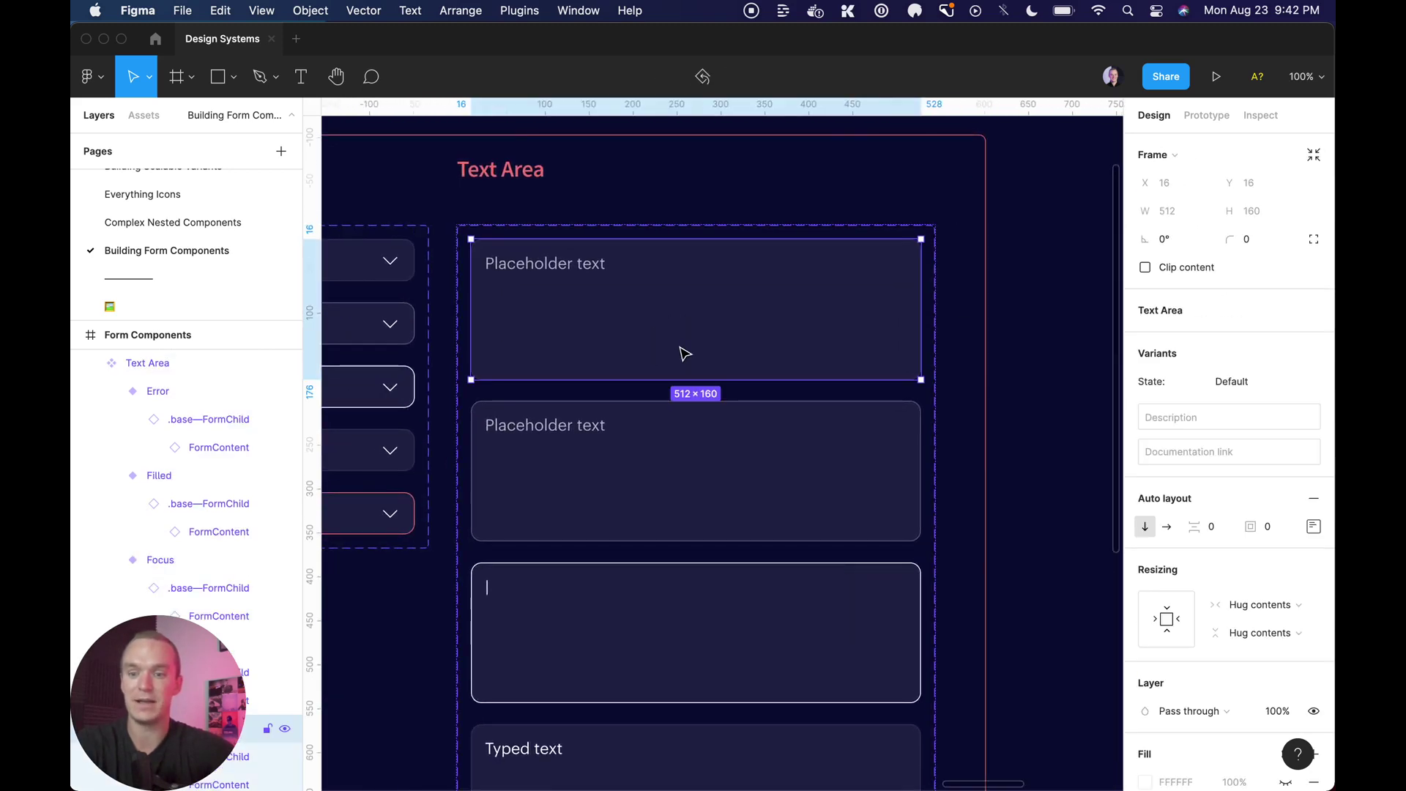
pyautogui.scroll(-3, 220, 476)
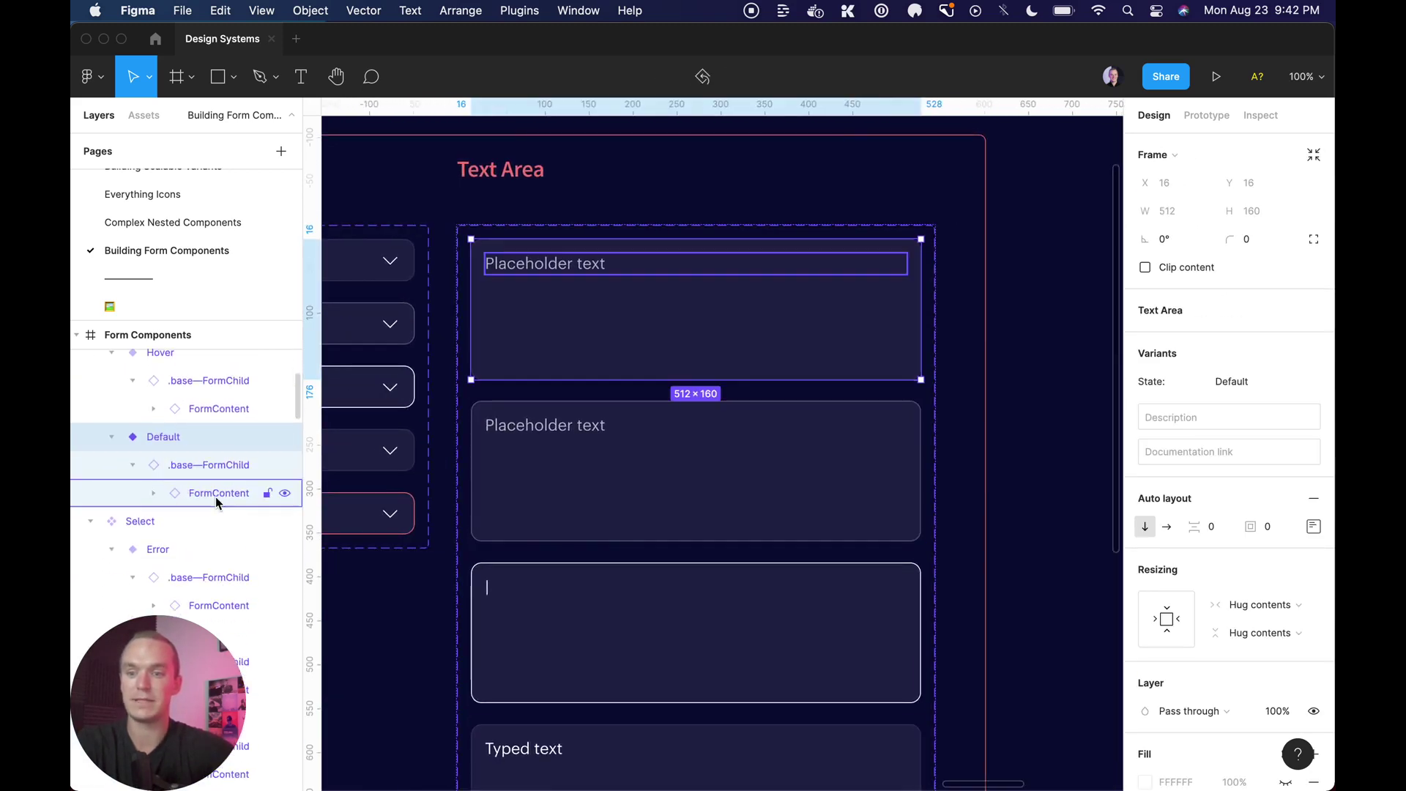
pyautogui.click(197, 464)
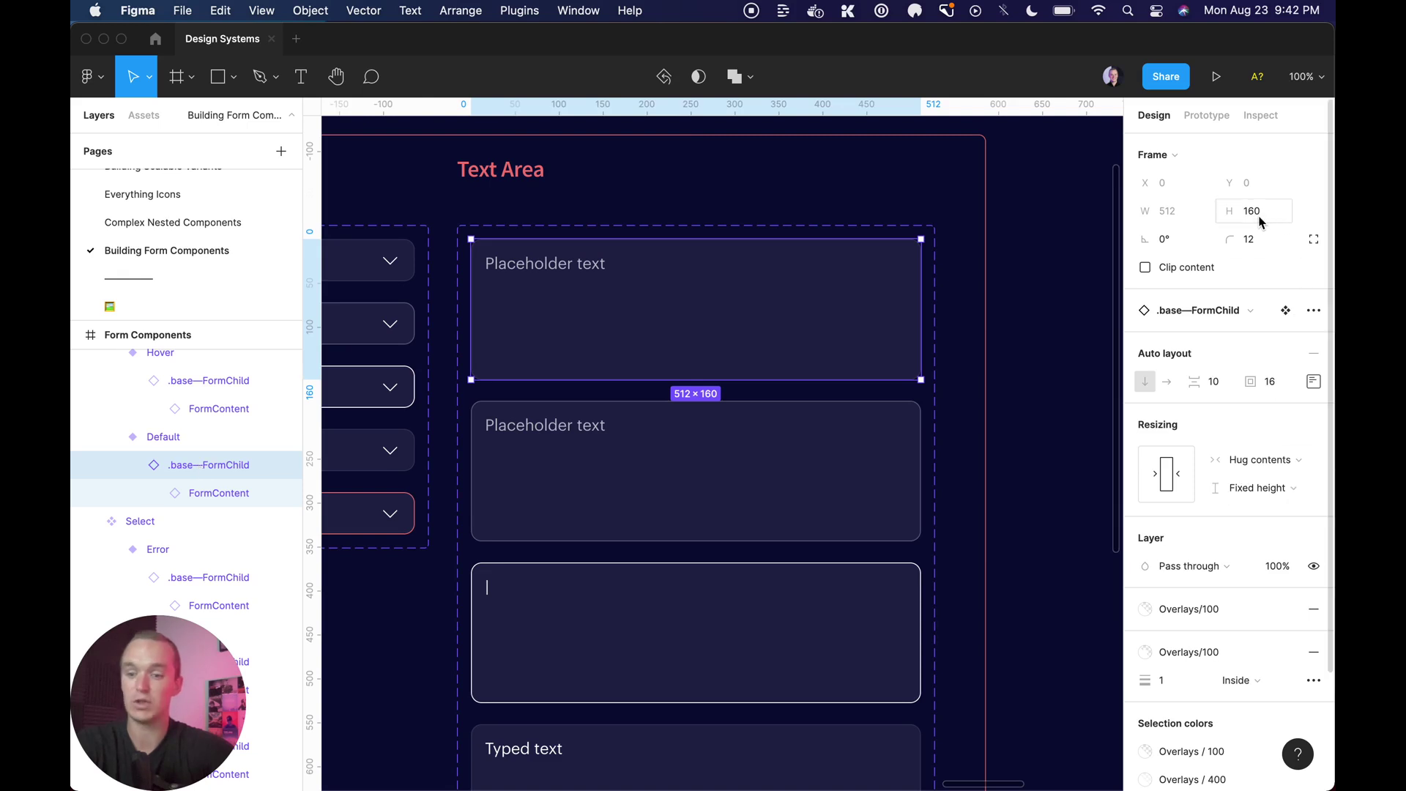
pyautogui.click(1313, 381)
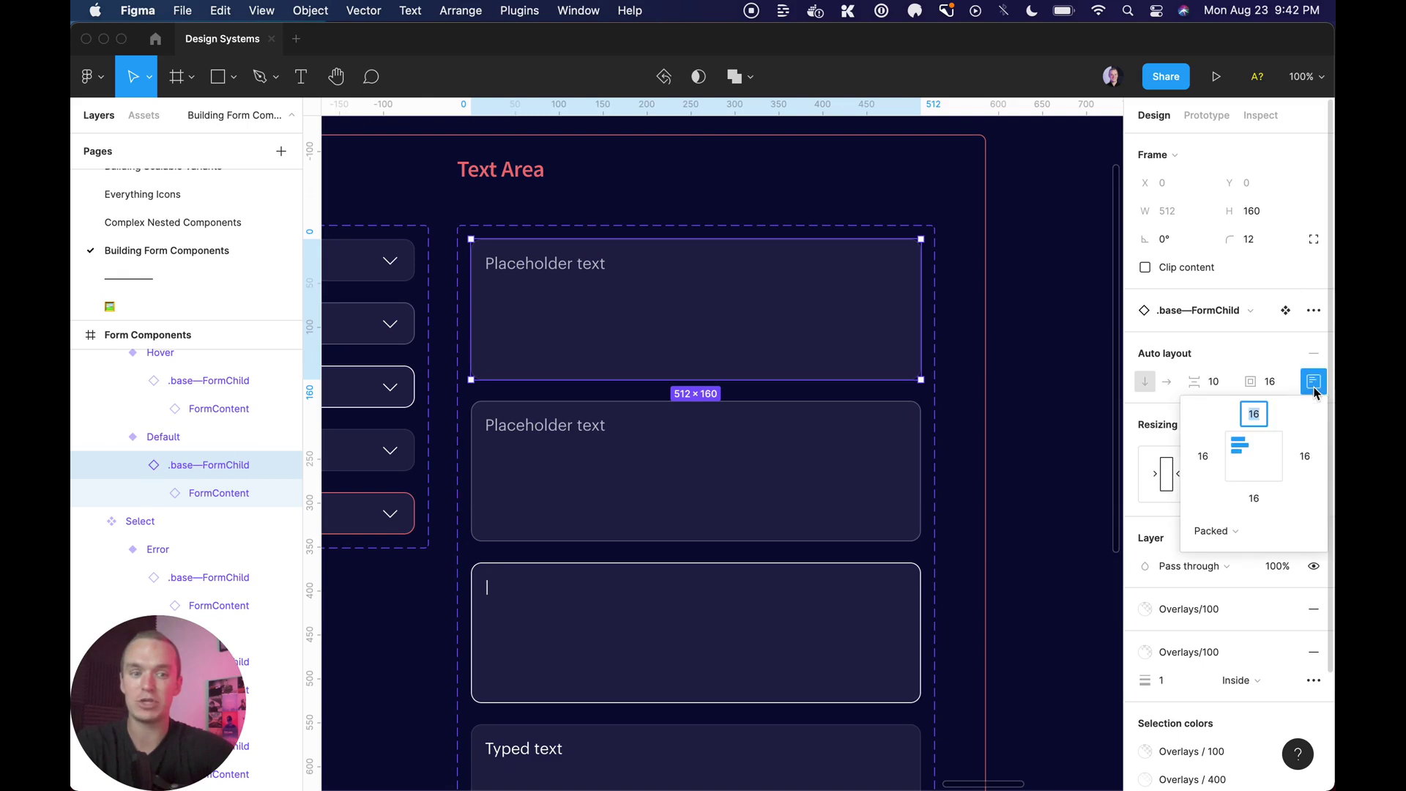
pyautogui.click(1239, 464)
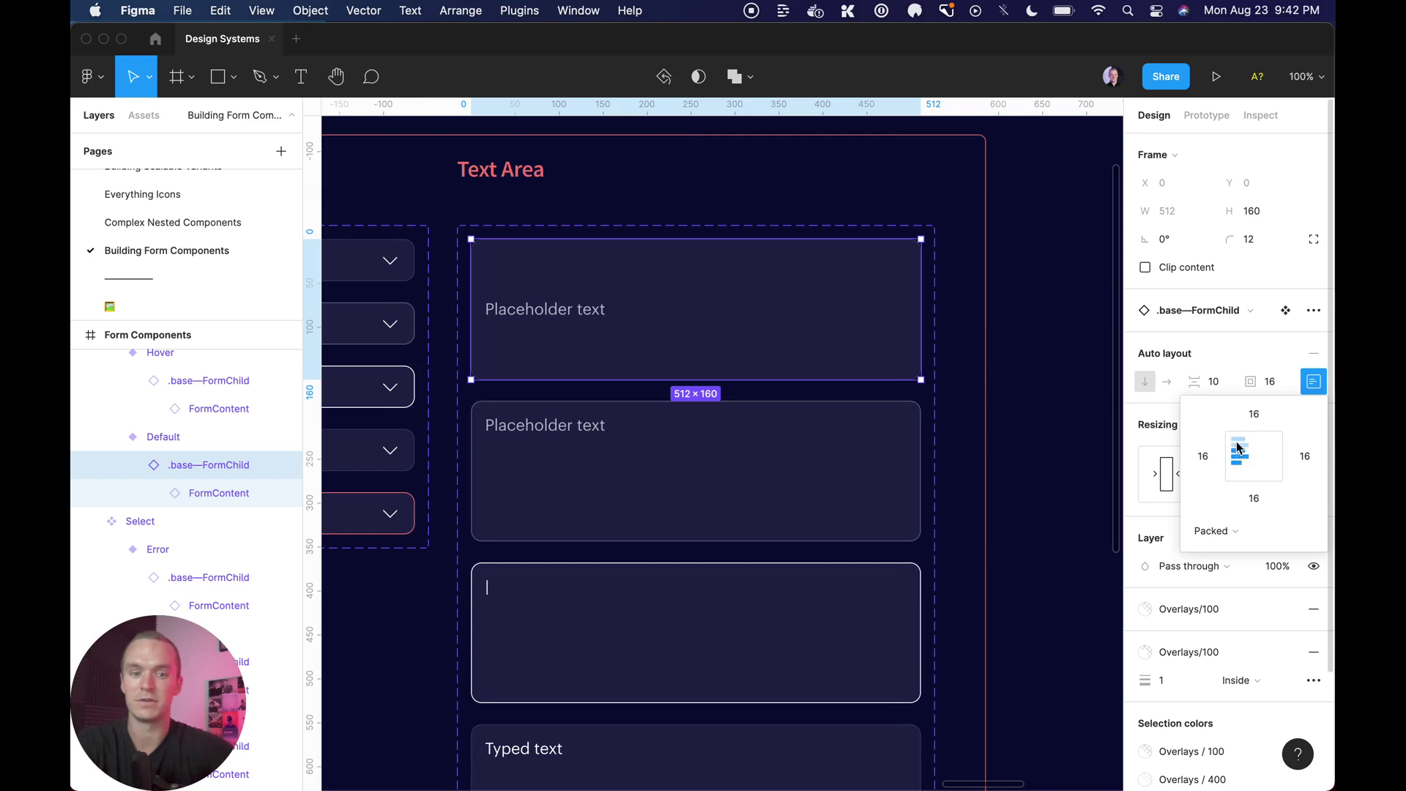
pyautogui.click(1237, 444)
pyautogui.hscroll(-15, 753, 377)
pyautogui.scroll(5, 754, 377)
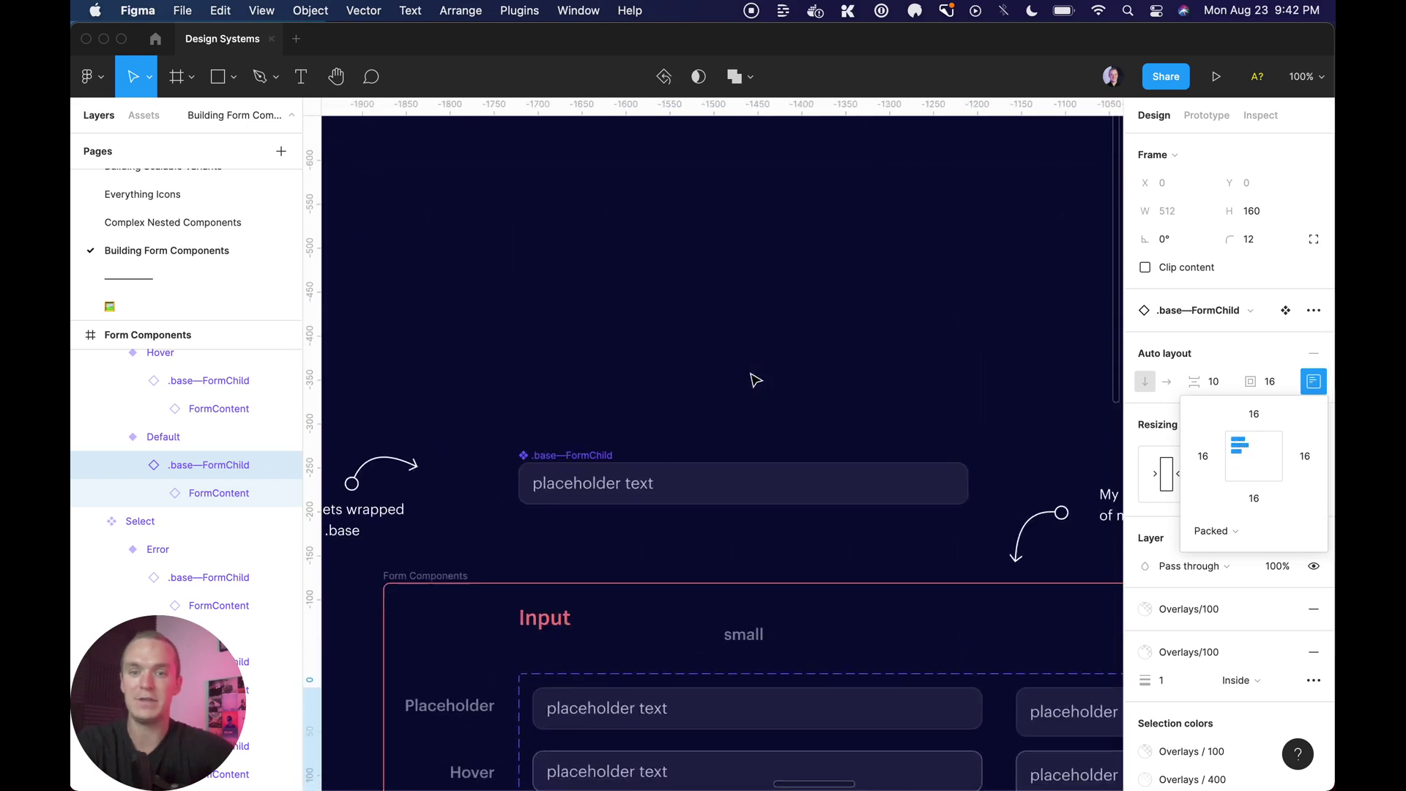
pyautogui.click(603, 449)
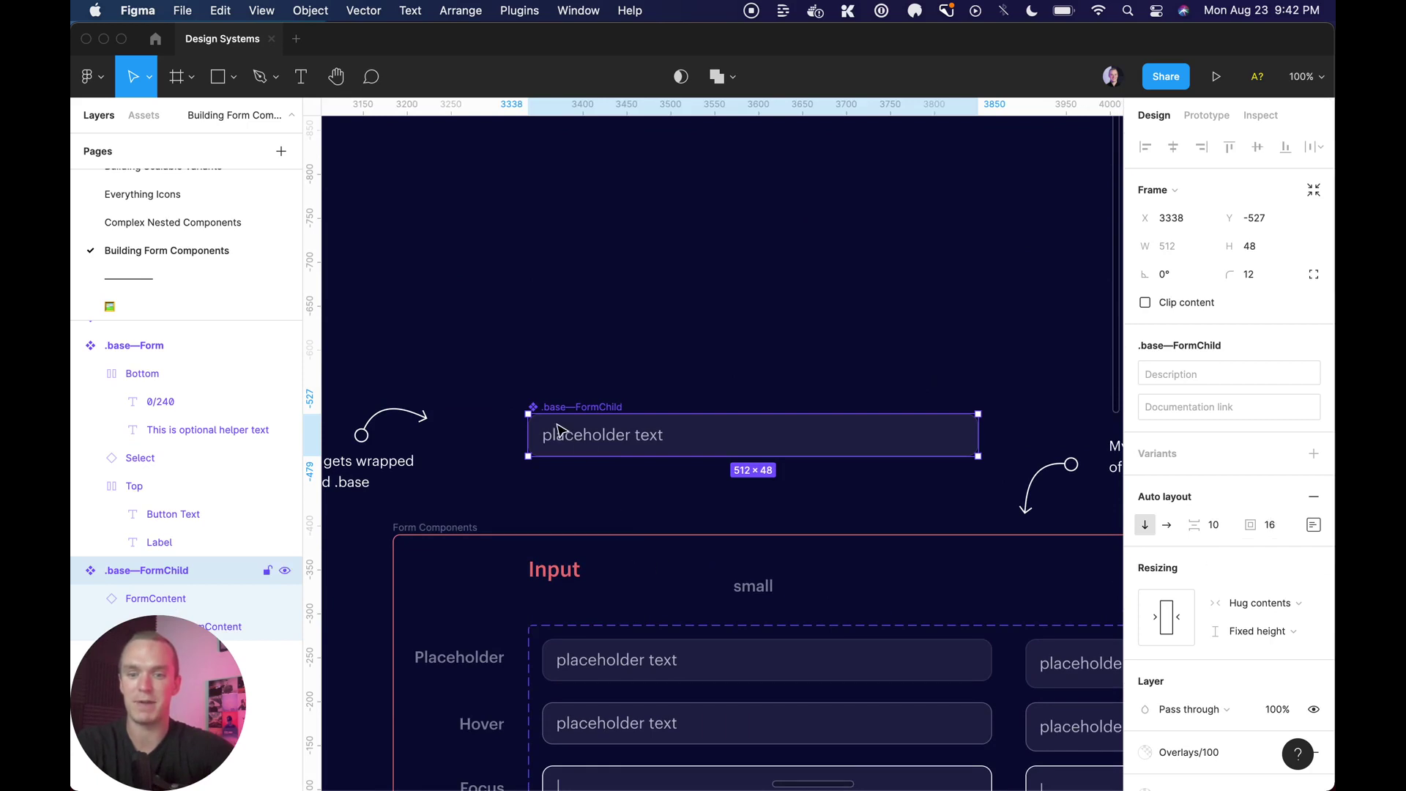
pyautogui.keyDown('super'); pyautogui.click(722, 436); pyautogui.keyUp('super')
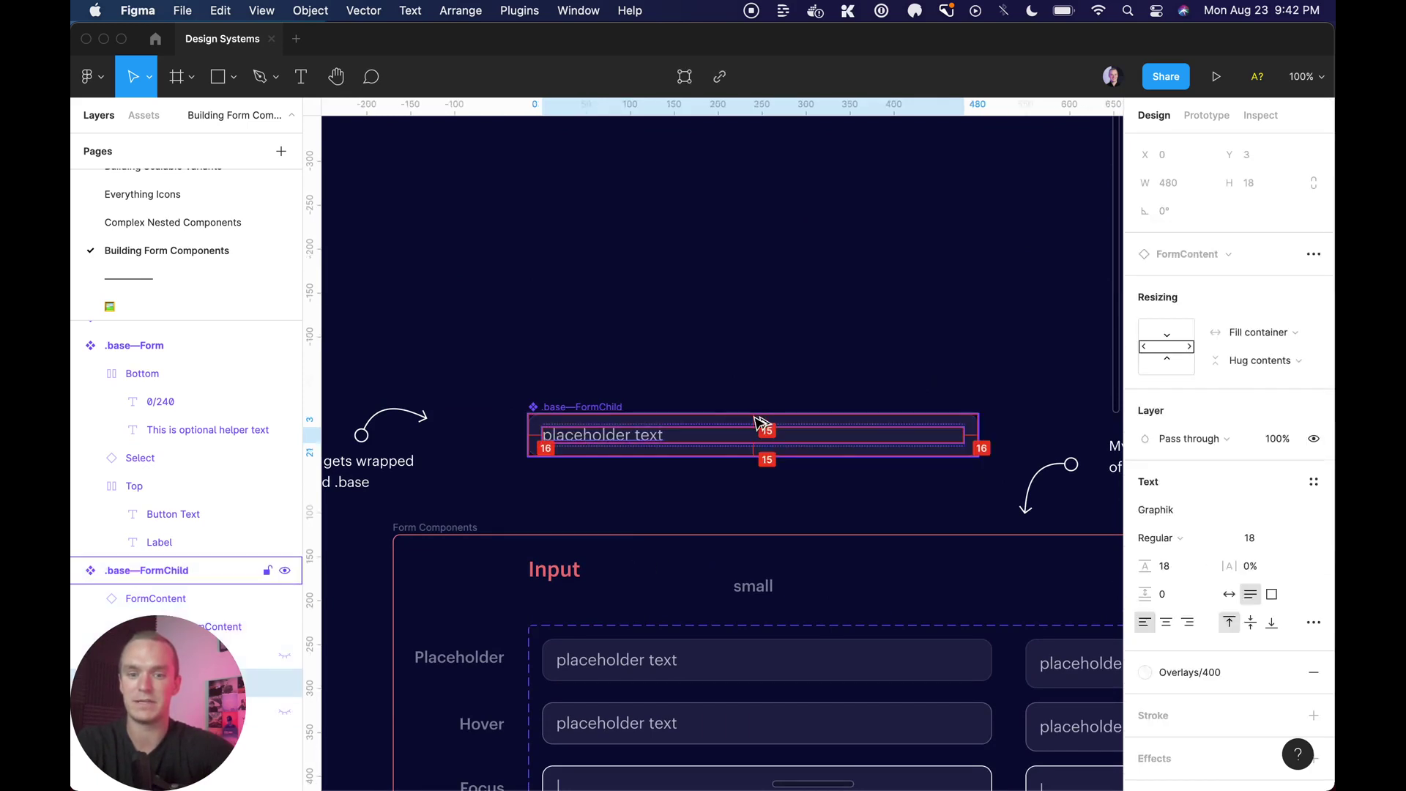
pyautogui.scroll(10, 762, 423)
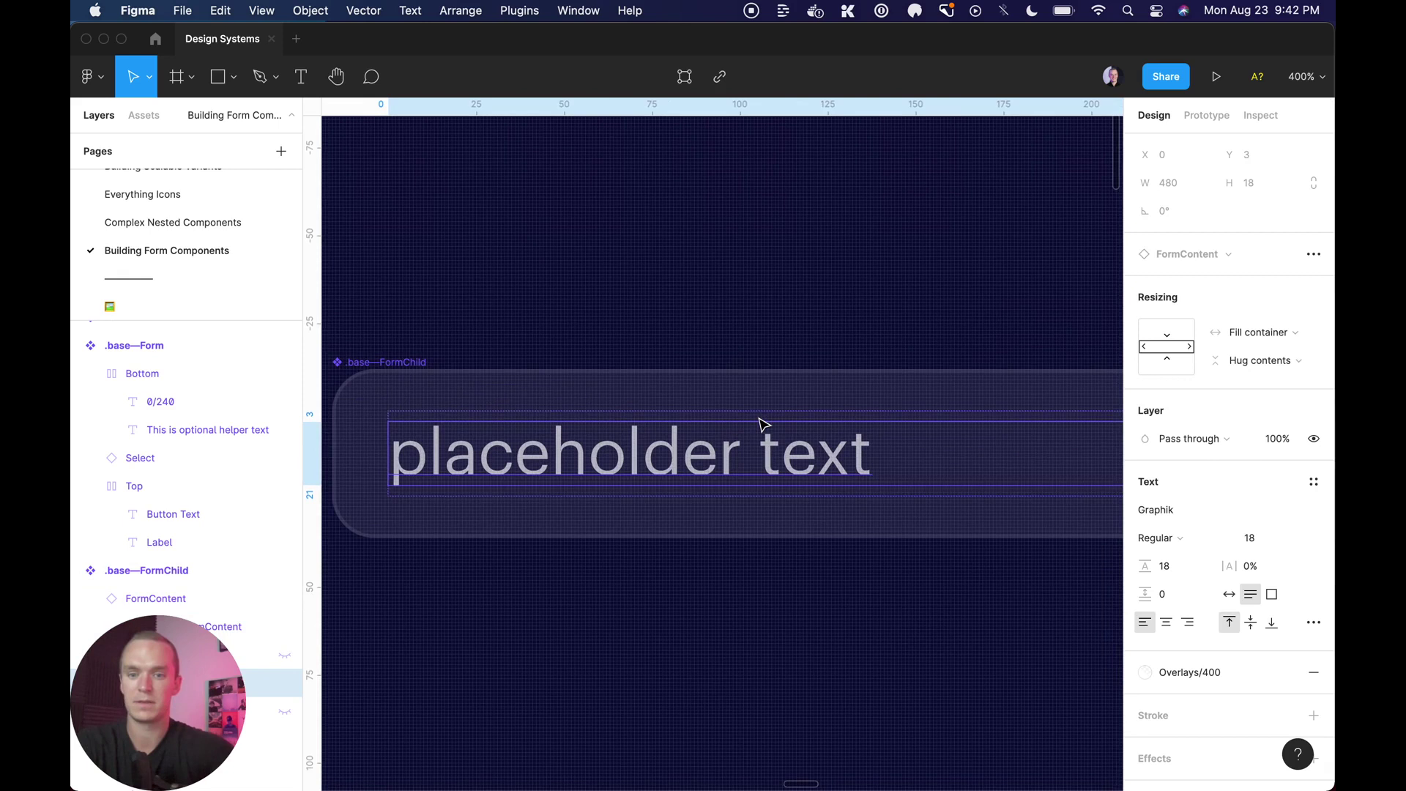
pyautogui.hotkey('shift', 'Return')
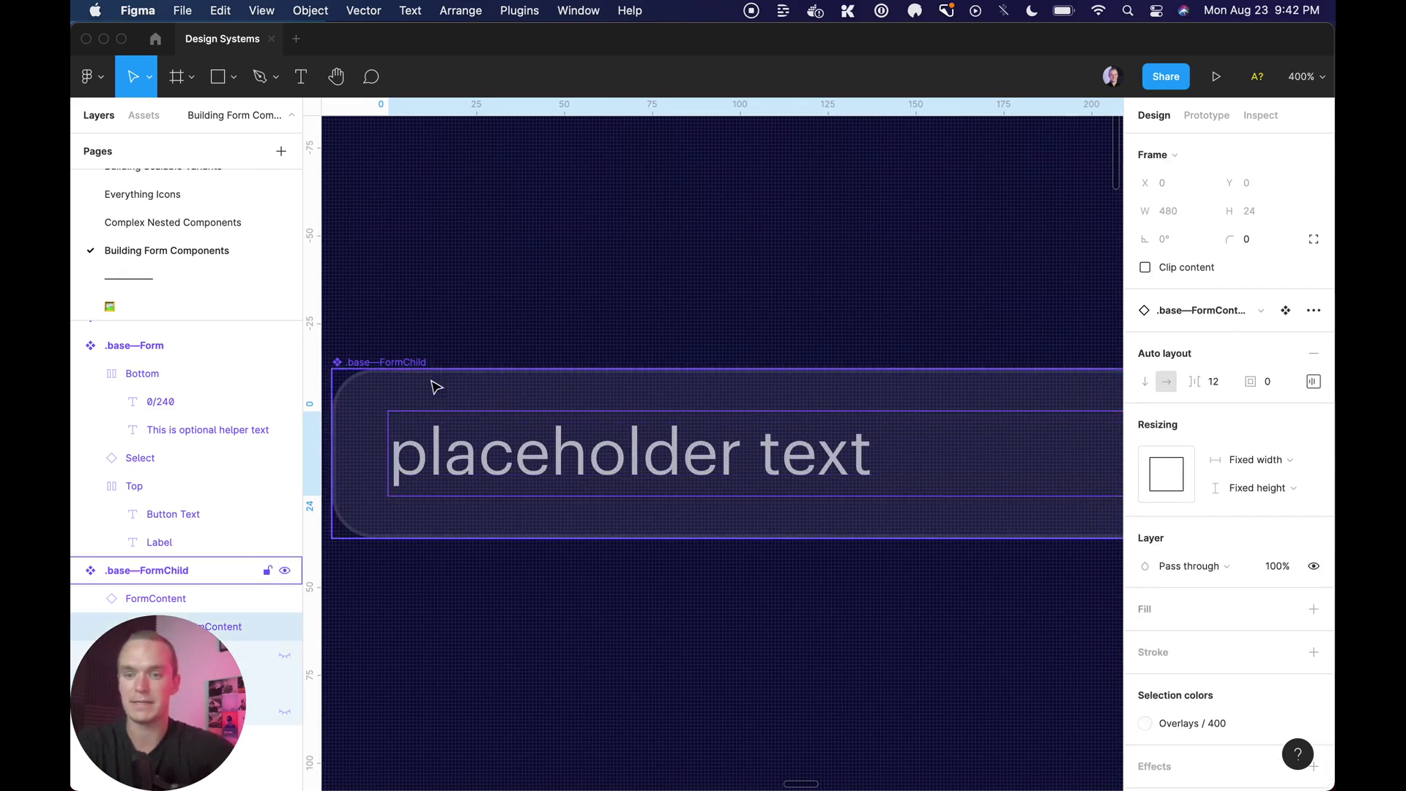
pyautogui.click(410, 364)
pyautogui.hotkey('shift', '0')
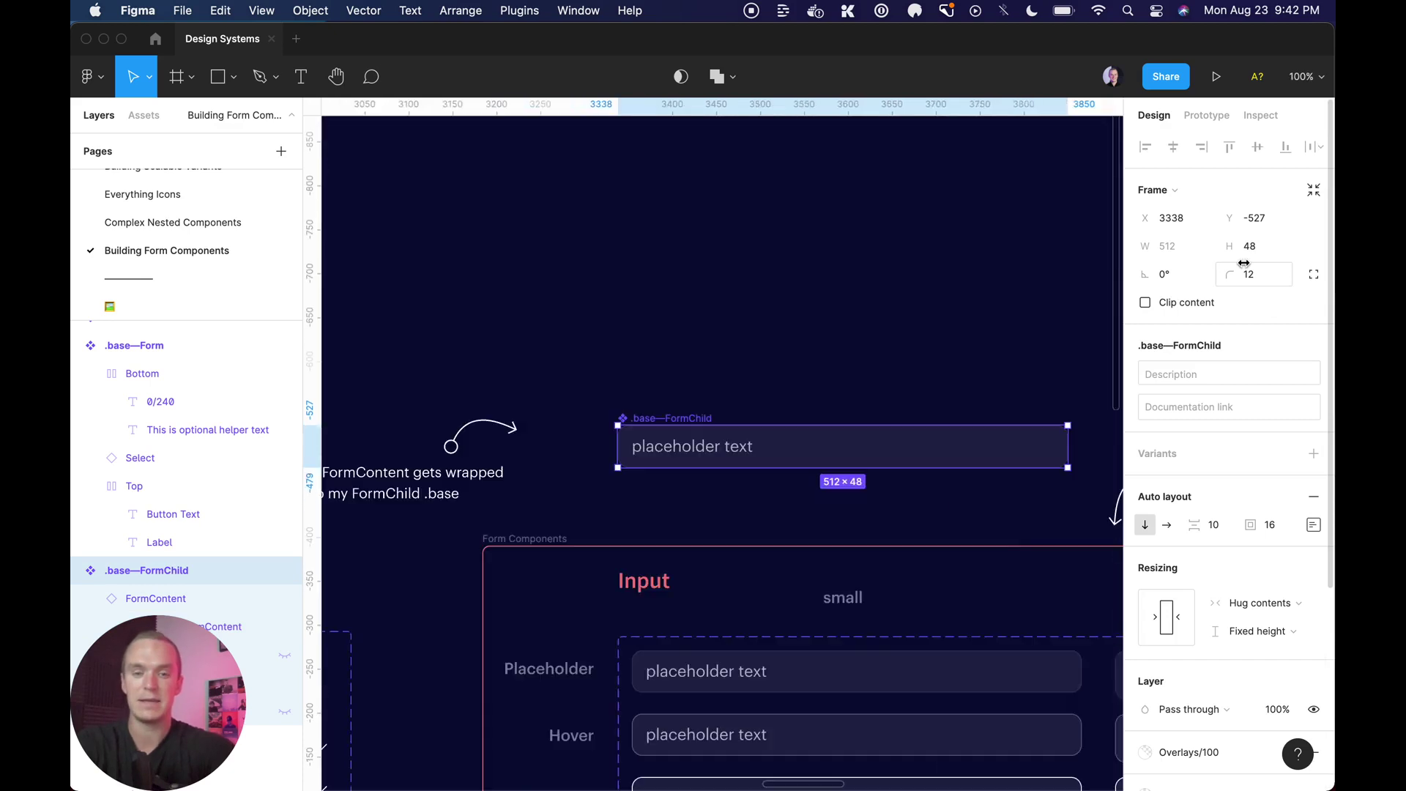
pyautogui.scroll(-4, 1042, 284)
pyautogui.hscroll(10, 1041, 284)
pyautogui.hscroll(2, 1041, 284)
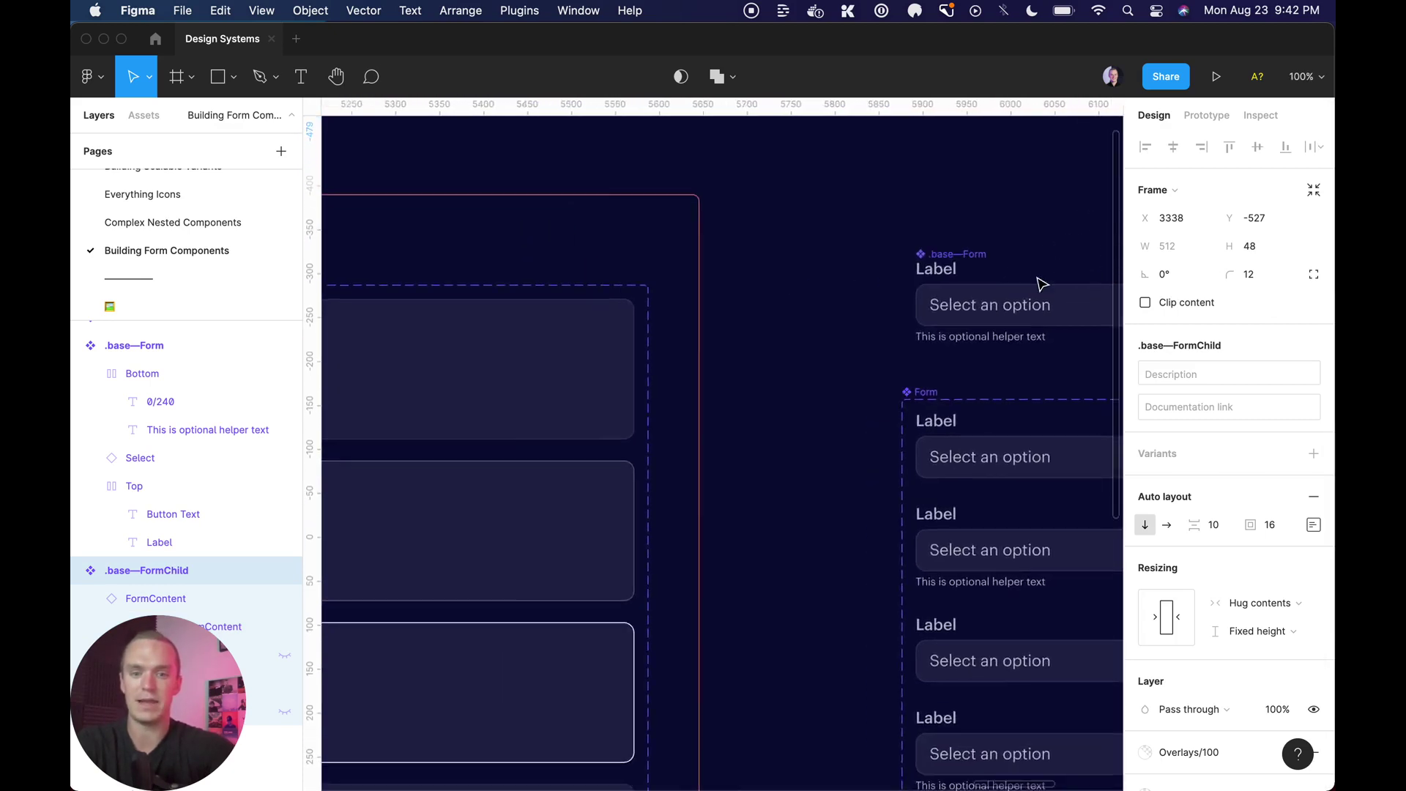
pyautogui.hscroll(-6, 1040, 283)
pyautogui.click(741, 367)
pyautogui.click(741, 367)
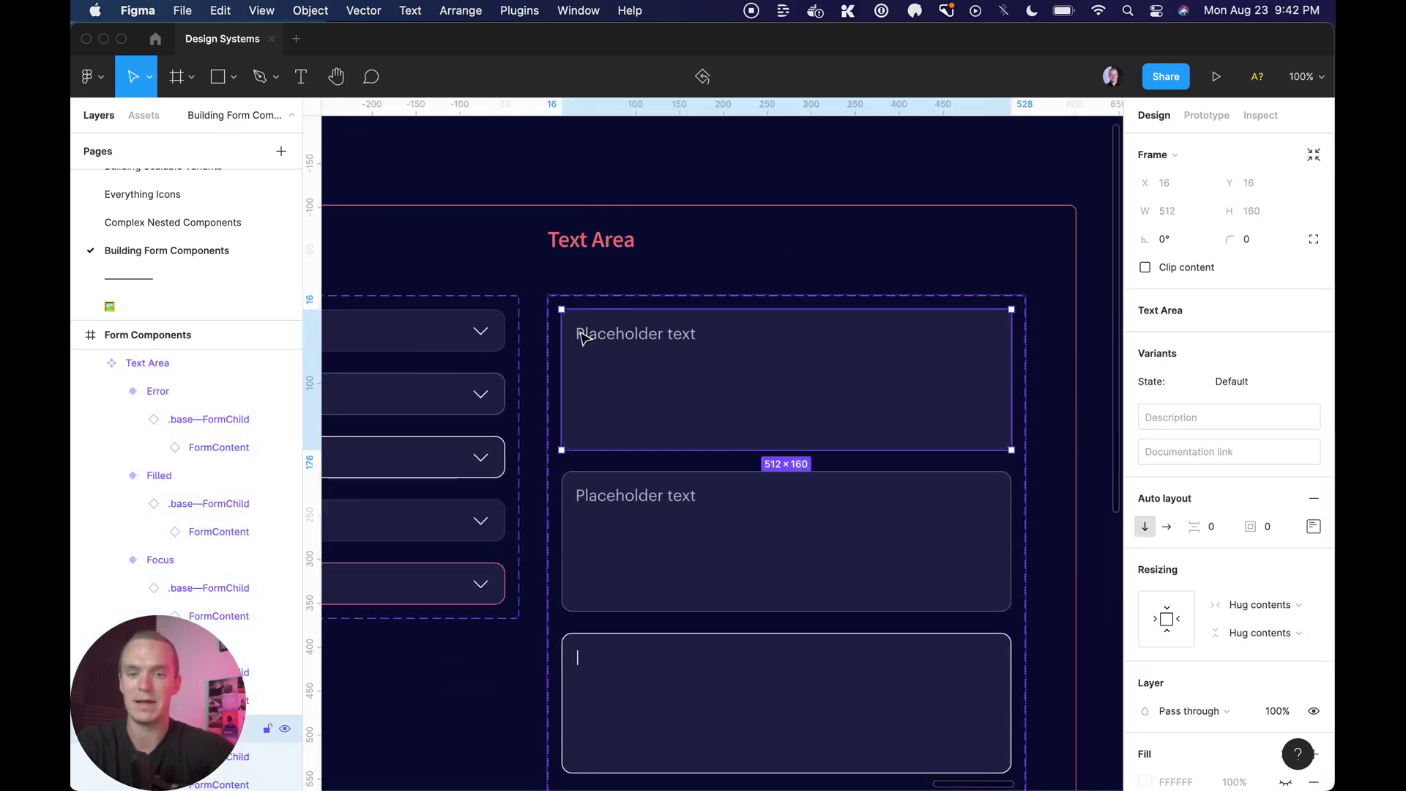
pyautogui.scroll(6, 584, 338)
pyautogui.keyDown('super'); pyautogui.click(520, 400); pyautogui.keyUp('super')
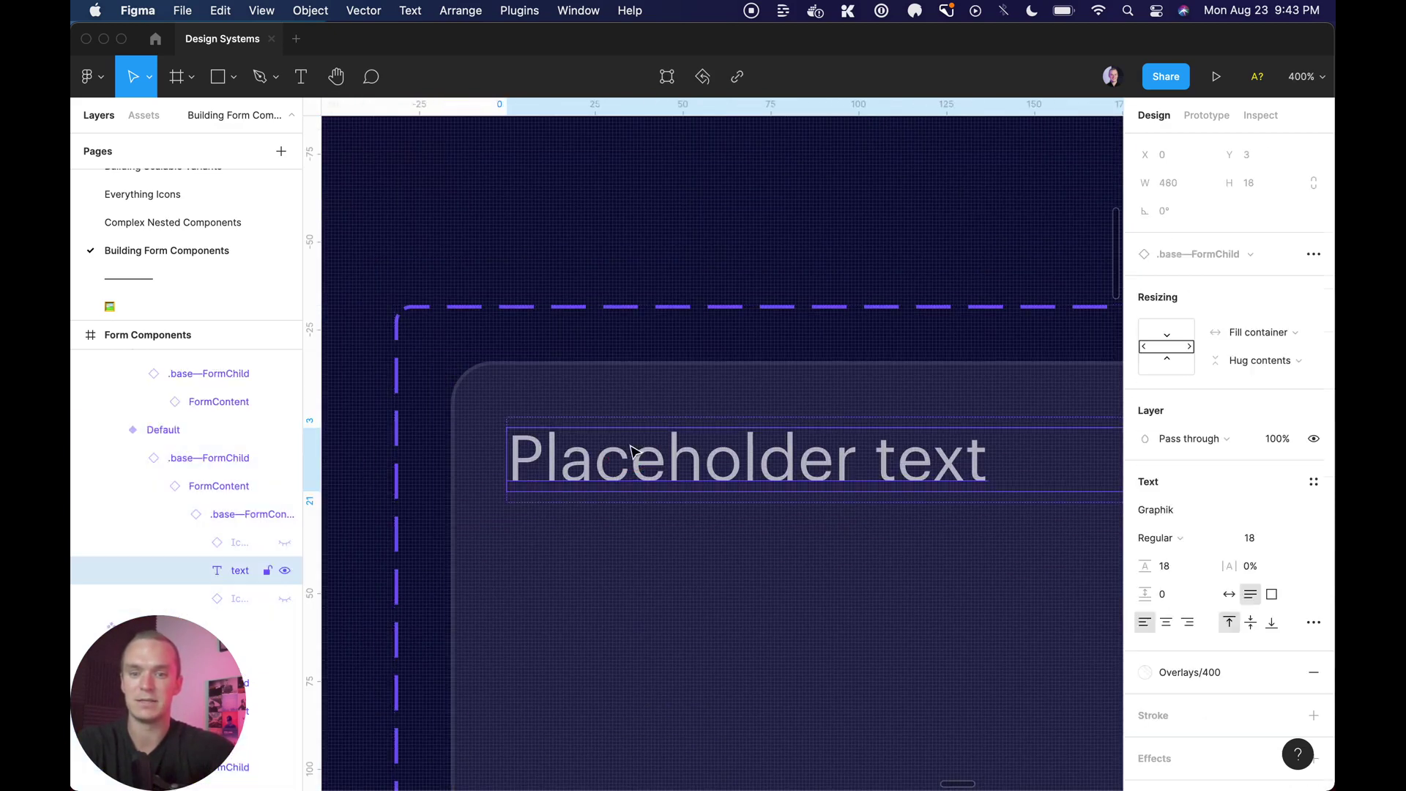
pyautogui.hotkey('shift', 'Return')
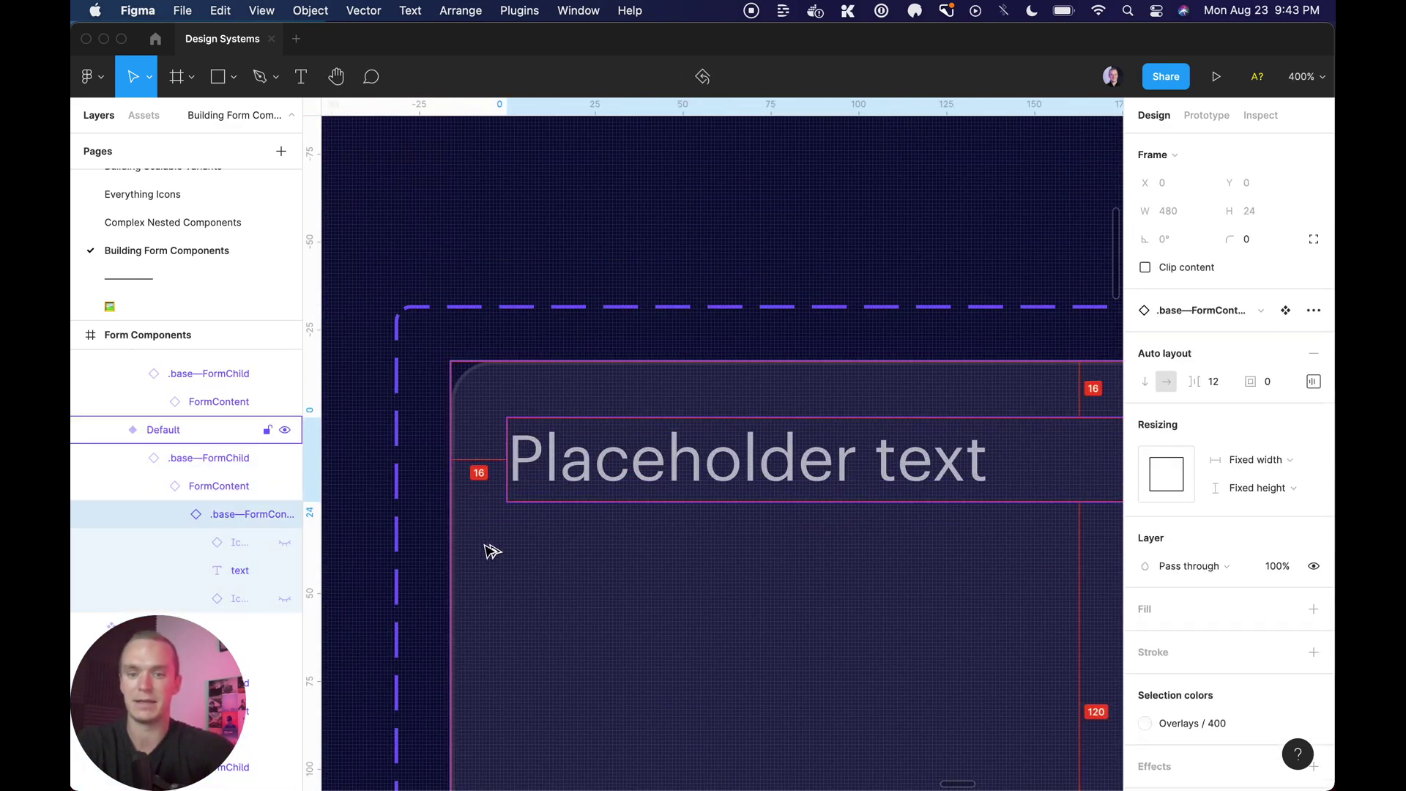
pyautogui.scroll(-8, 517, 512)
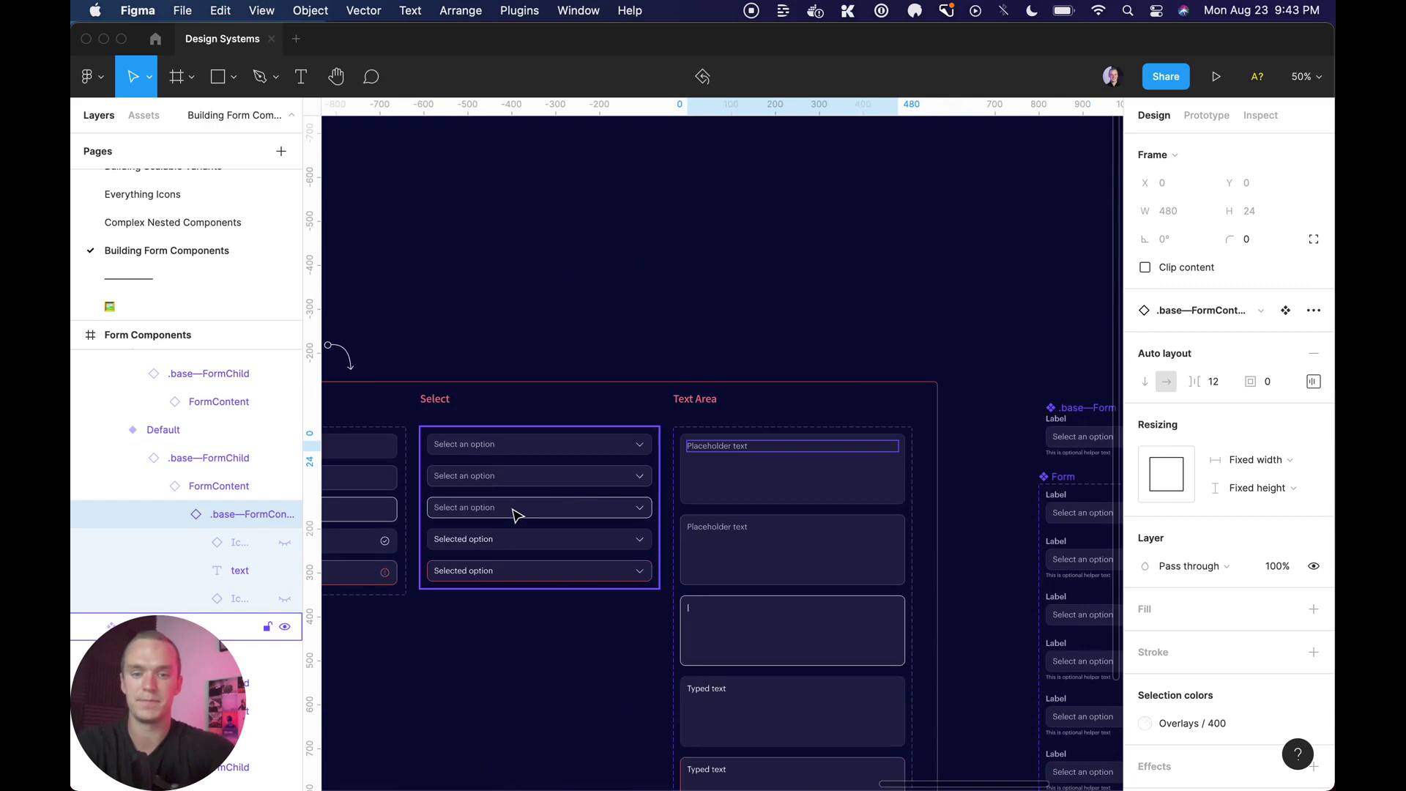
# Fit the whole Form Components frame in view.
pyautogui.click(745, 331)
pyautogui.scroll(-2, 744, 329)
pyautogui.hscroll(2, 744, 328)
pyautogui.hotkey('shift', '2')
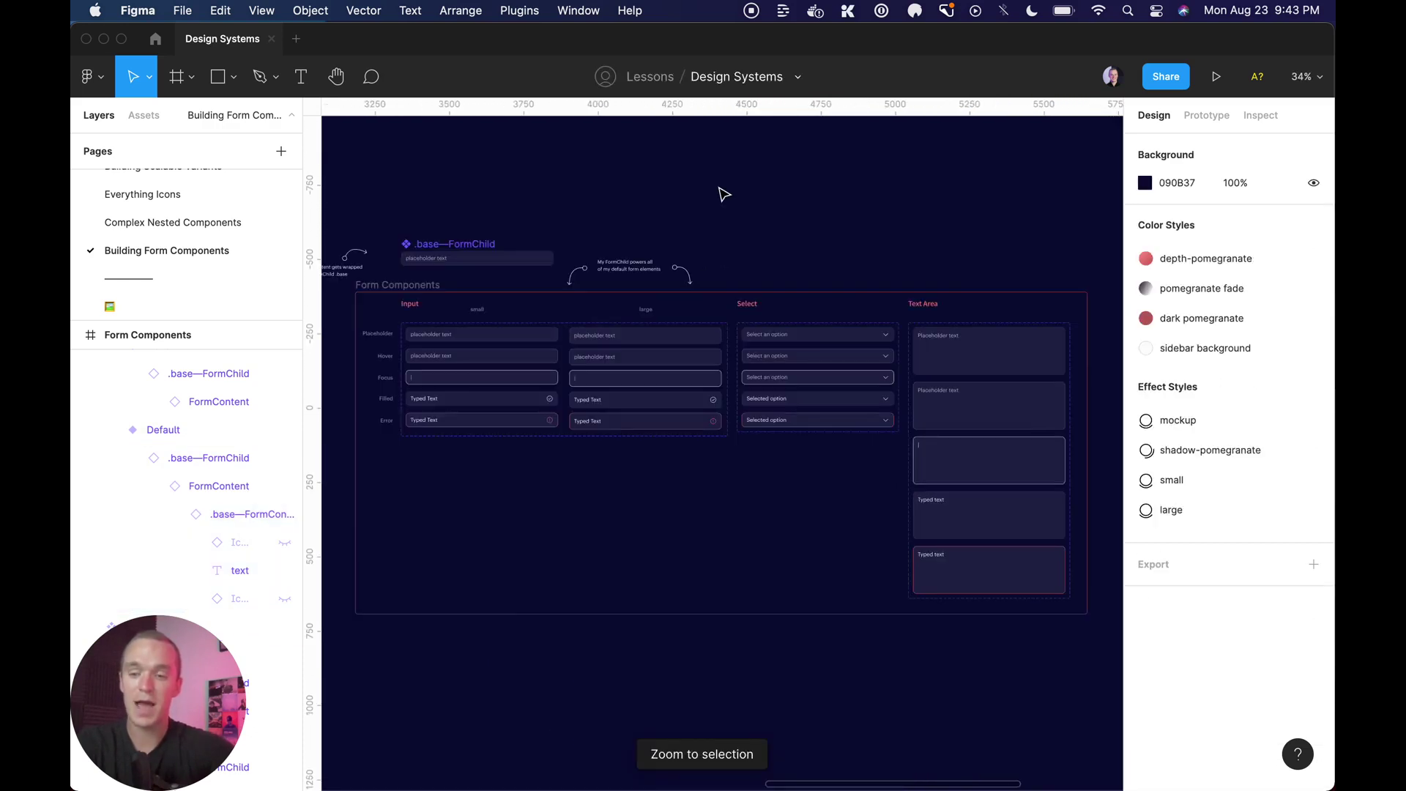
# Hide the interface with Cmd+\ and zoom to fit the Form Components frame.
pyautogui.click(390, 292)
pyautogui.press('super+backslash')
pyautogui.hotkey('shift', '2')
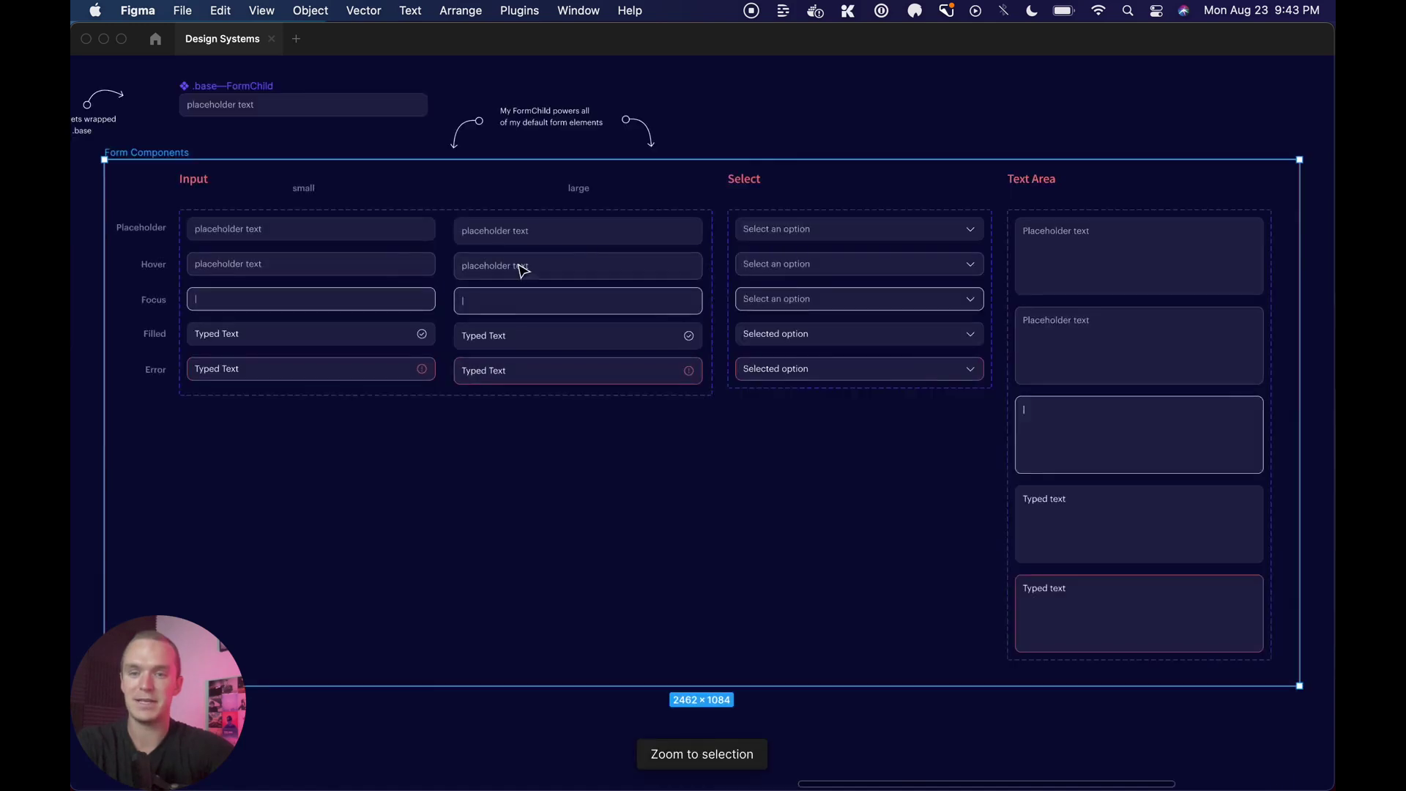
pyautogui.click(710, 115)
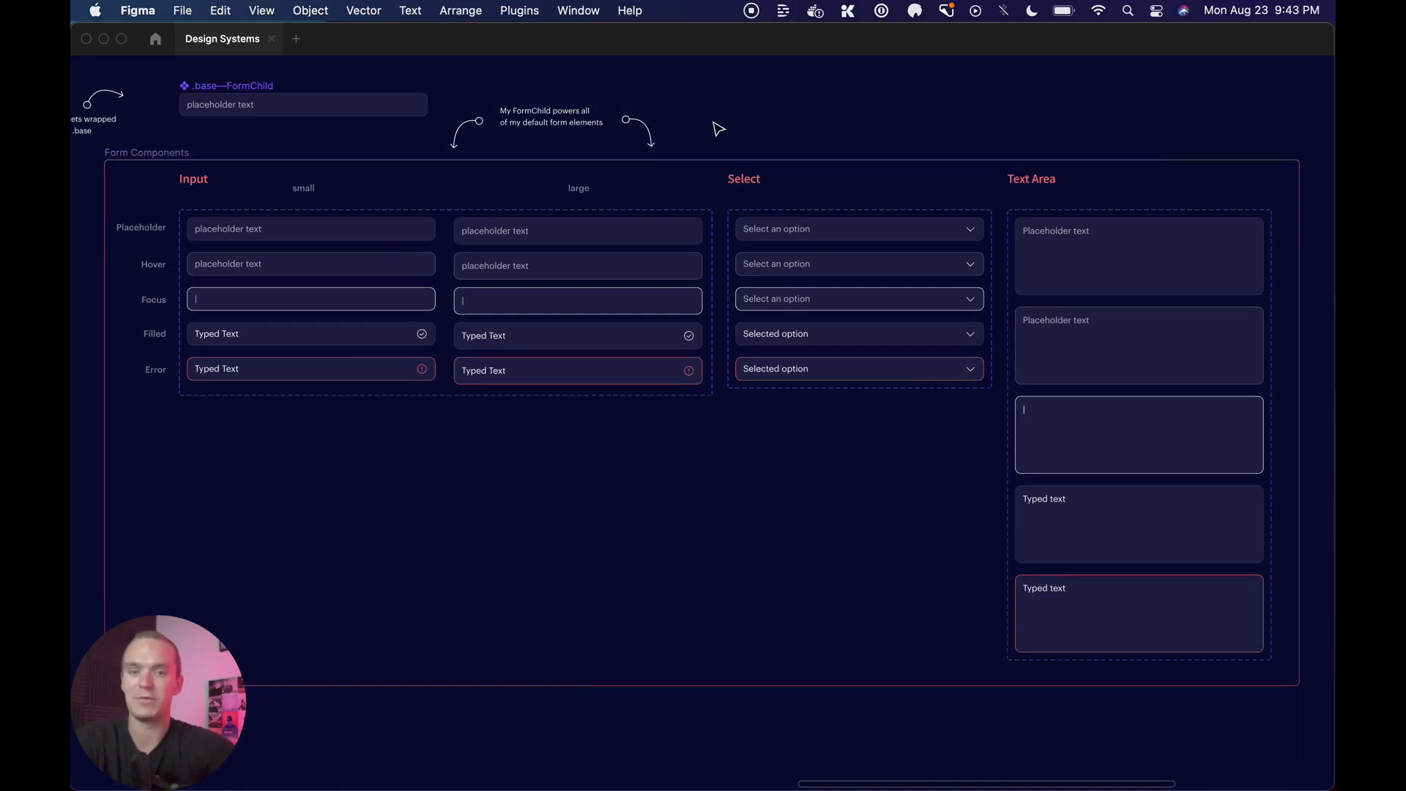
pyautogui.scroll(-5, 718, 129)
pyautogui.scroll(2, 717, 129)
pyautogui.hscroll(2, 718, 128)
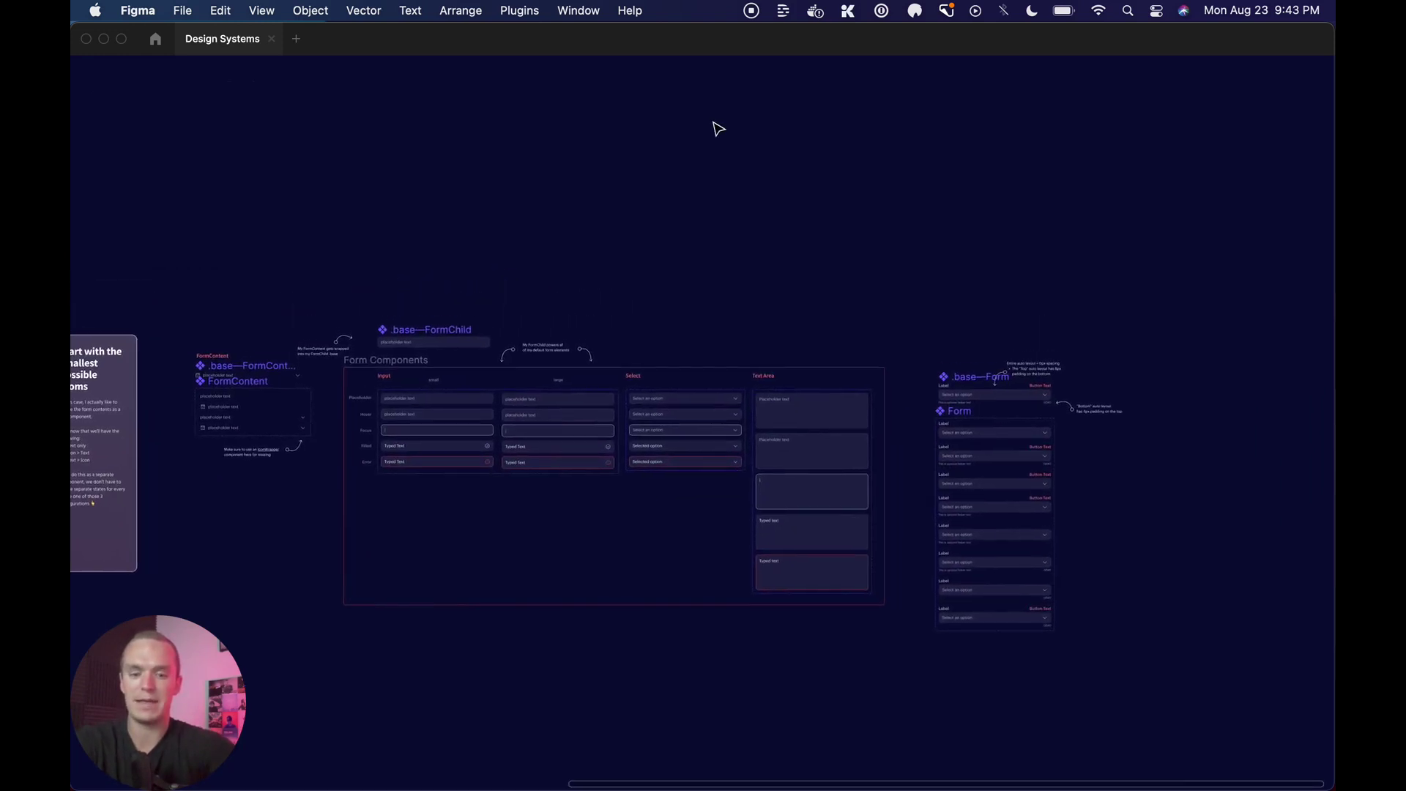
# Place an Input component instance from the library onto the canvas.
pyautogui.hotkey('shift', 'i')
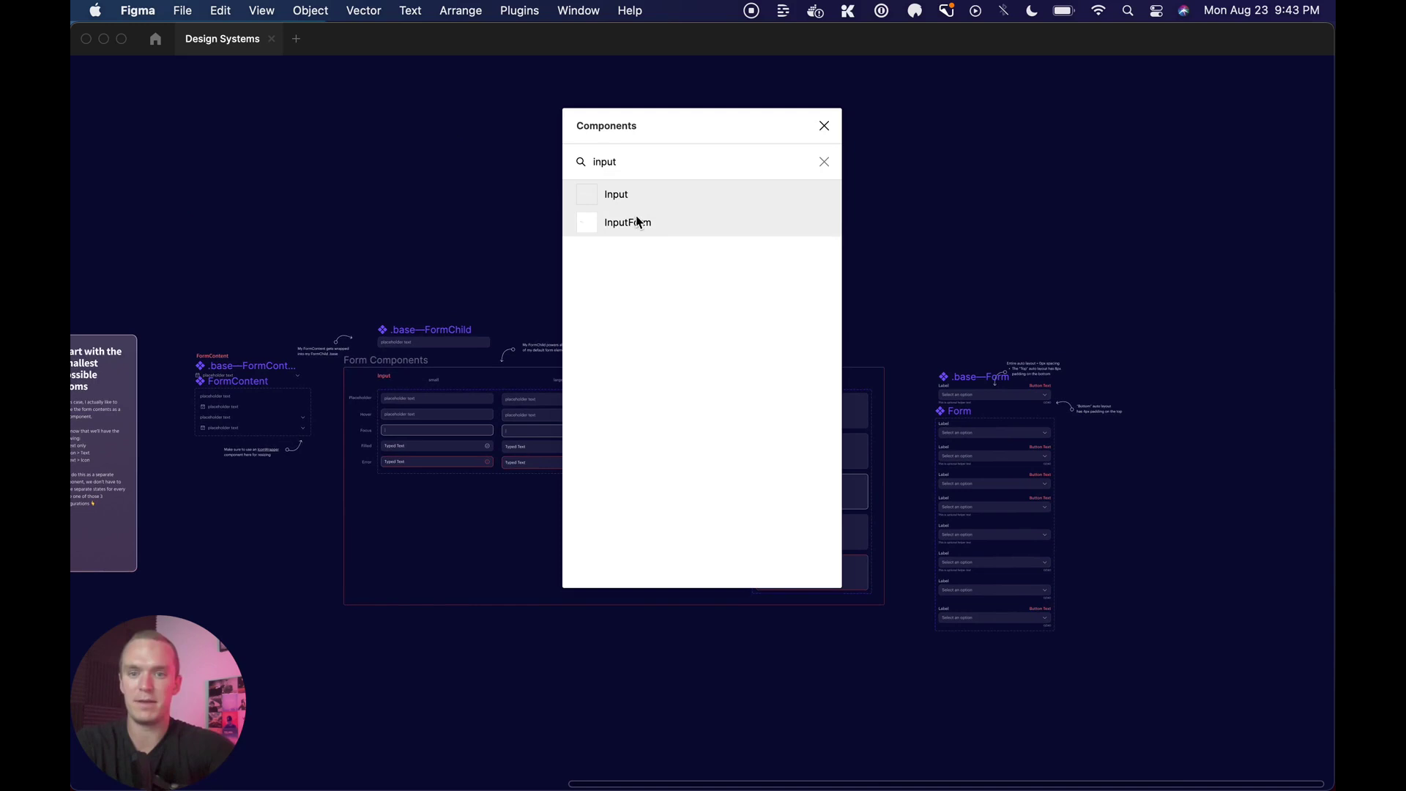
pyautogui.moveTo(623, 192); pyautogui.dragTo(949, 251)
pyautogui.hotkey('shift', '2')
pyautogui.press('super+backslash')
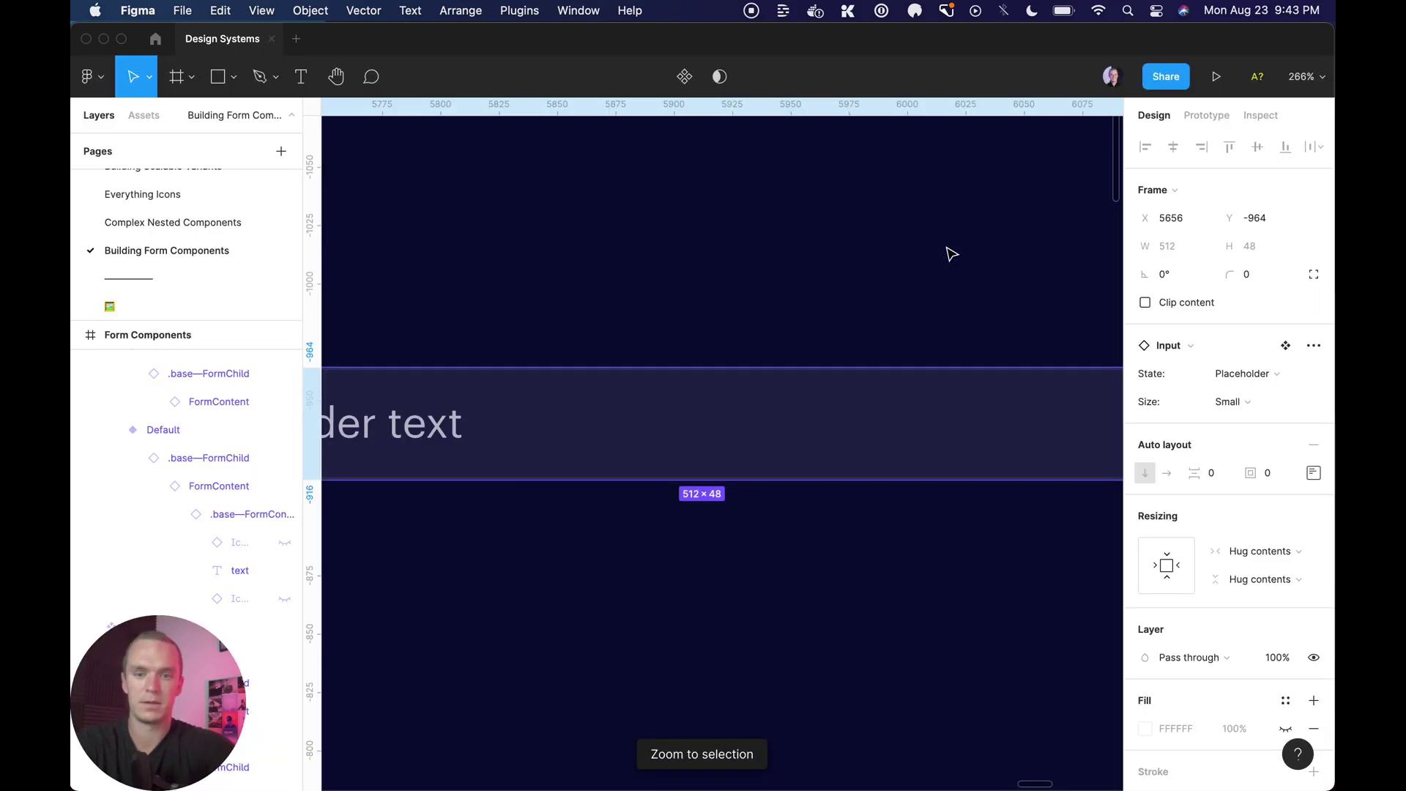
# Swap the instance through Select and Text Area, ending back on Input.
pyautogui.click(1245, 345)
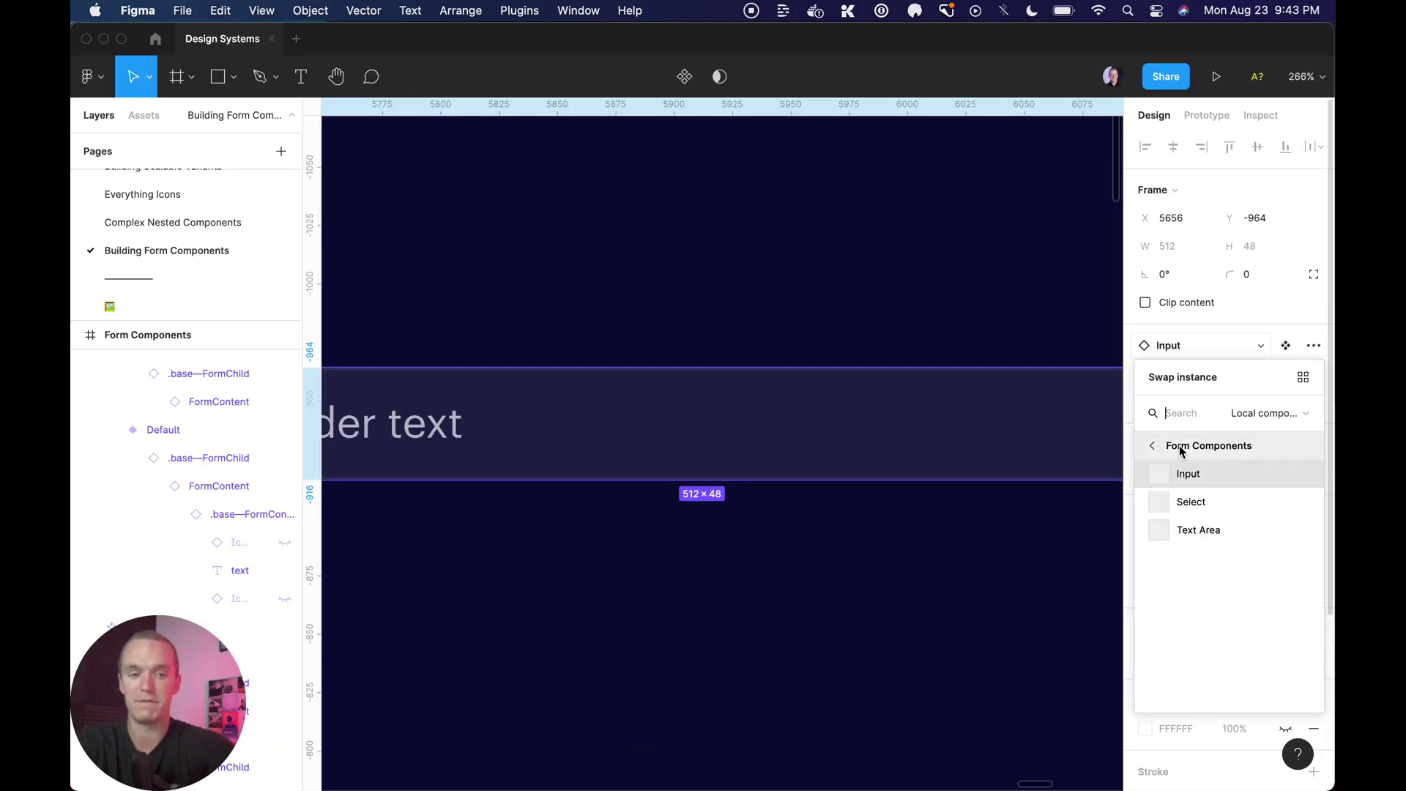
pyautogui.click(1201, 502)
pyautogui.click(1193, 345)
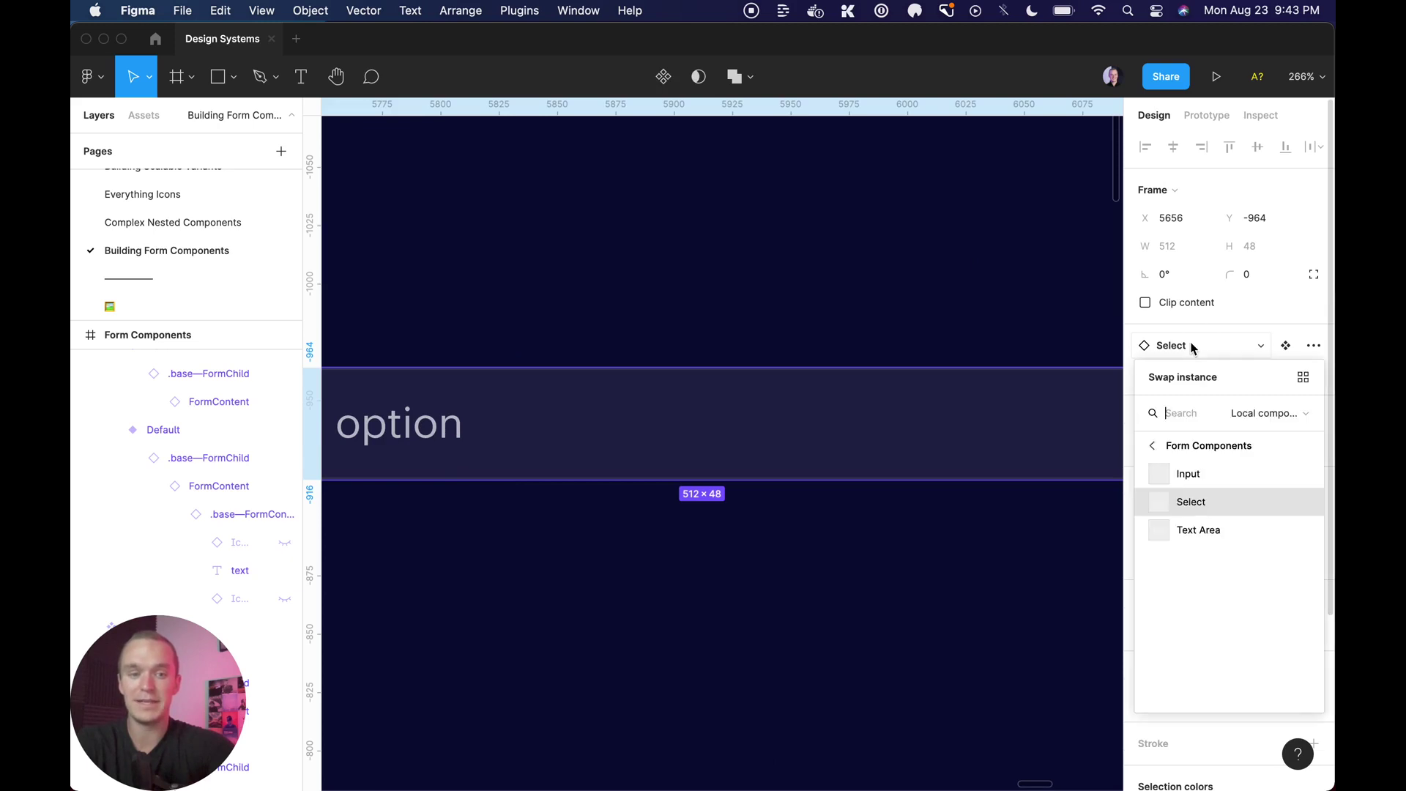
pyautogui.click(1218, 526)
pyautogui.click(1212, 345)
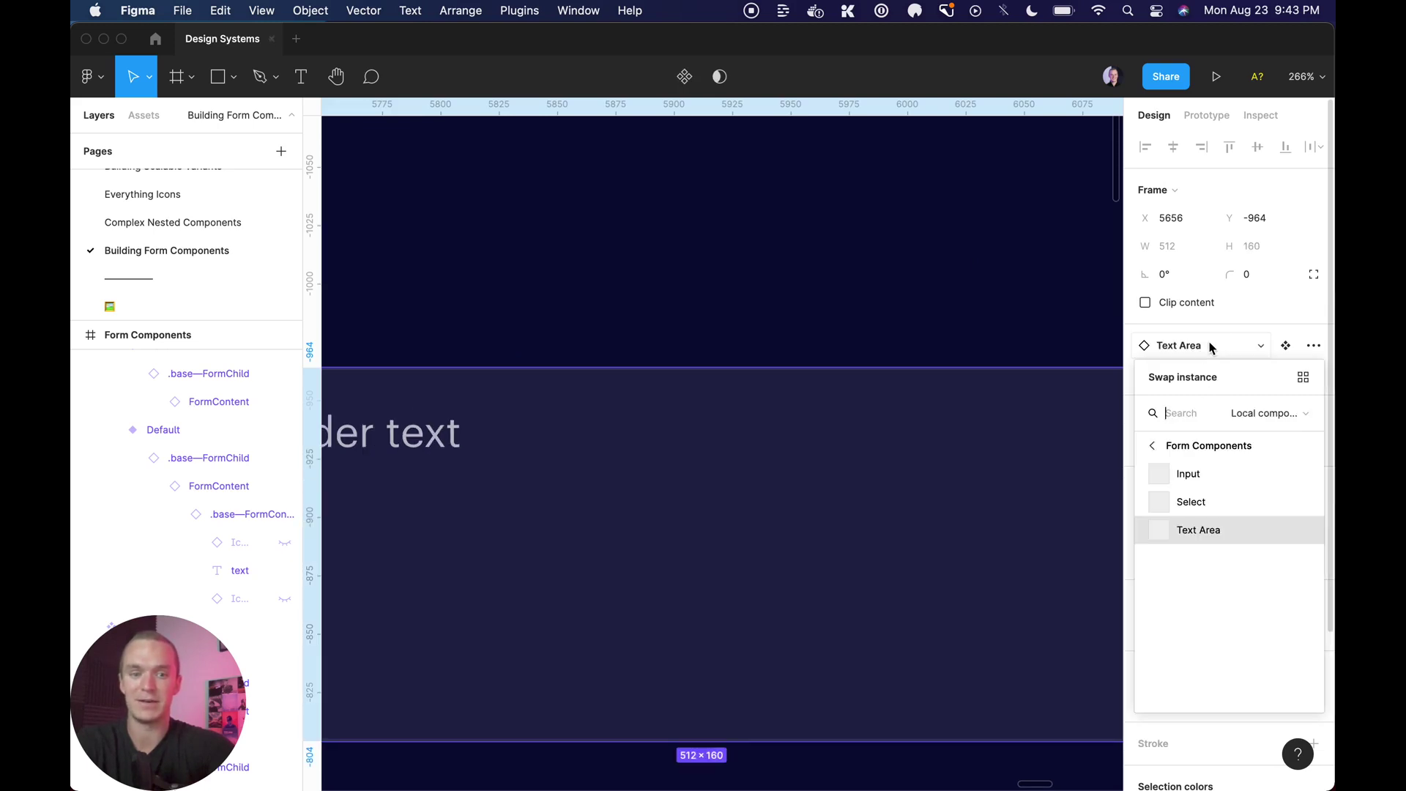
pyautogui.click(1196, 474)
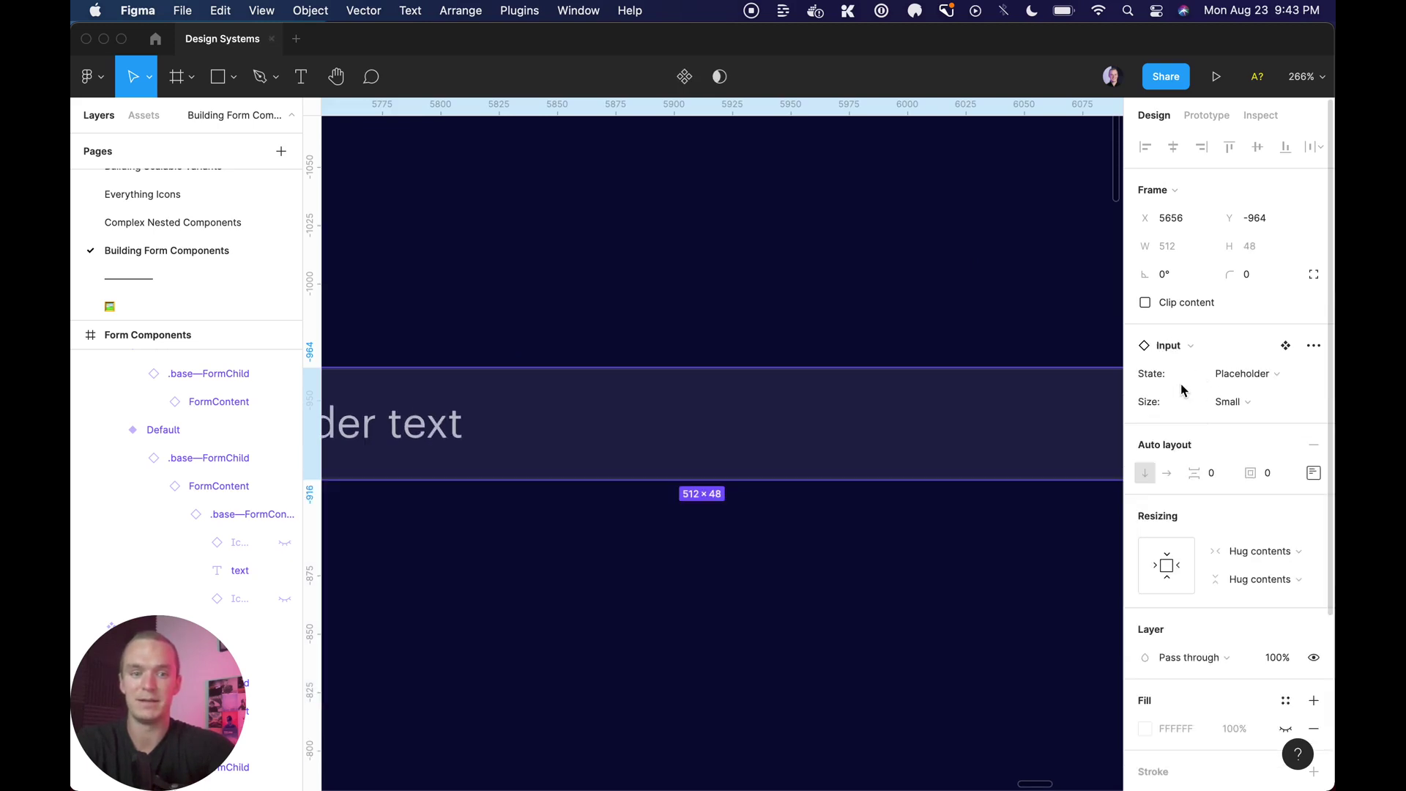
pyautogui.click(1172, 345)
pyautogui.click(1199, 498)
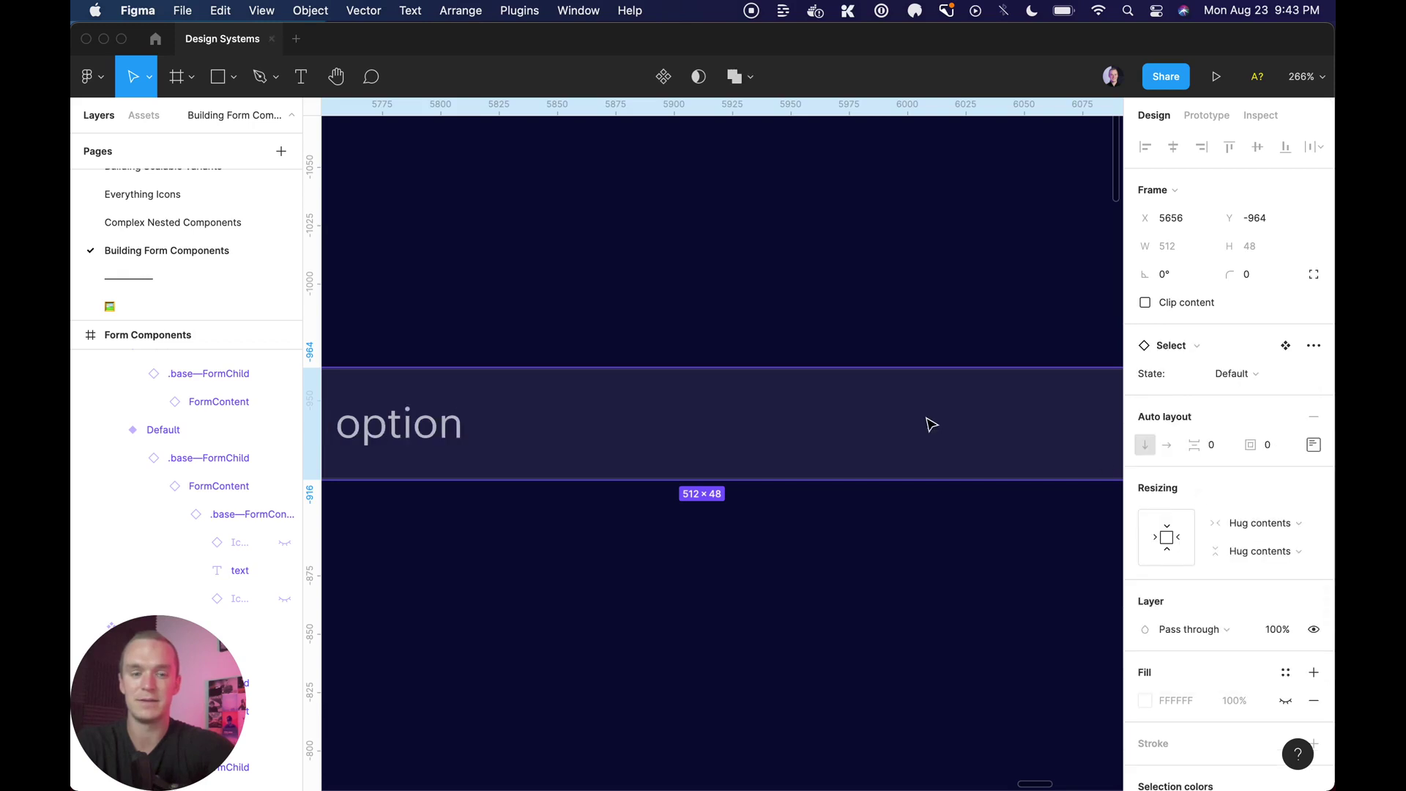
pyautogui.click(1170, 346)
pyautogui.click(1194, 472)
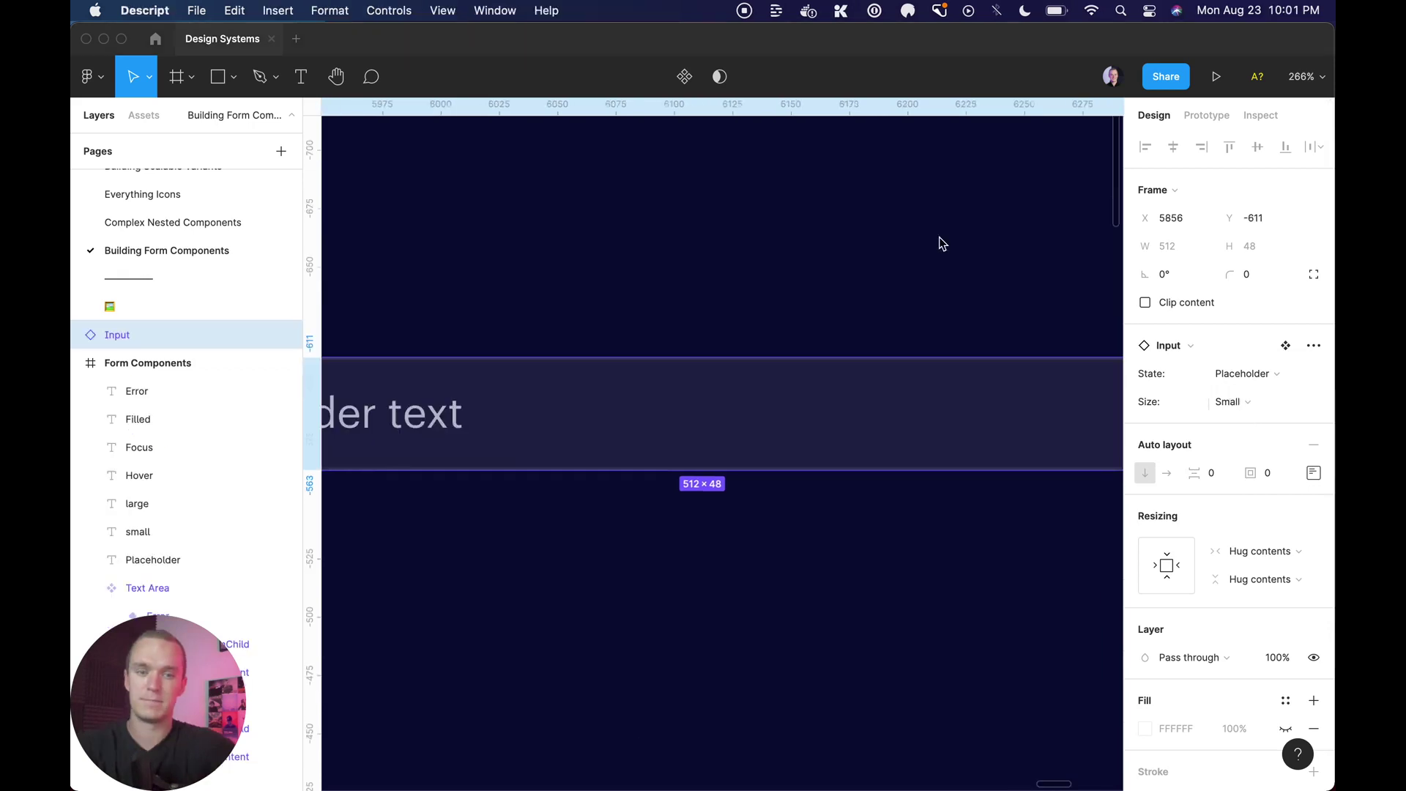
# Set the Input instance's State to Error and Size to Large.
pyautogui.click(1263, 380)
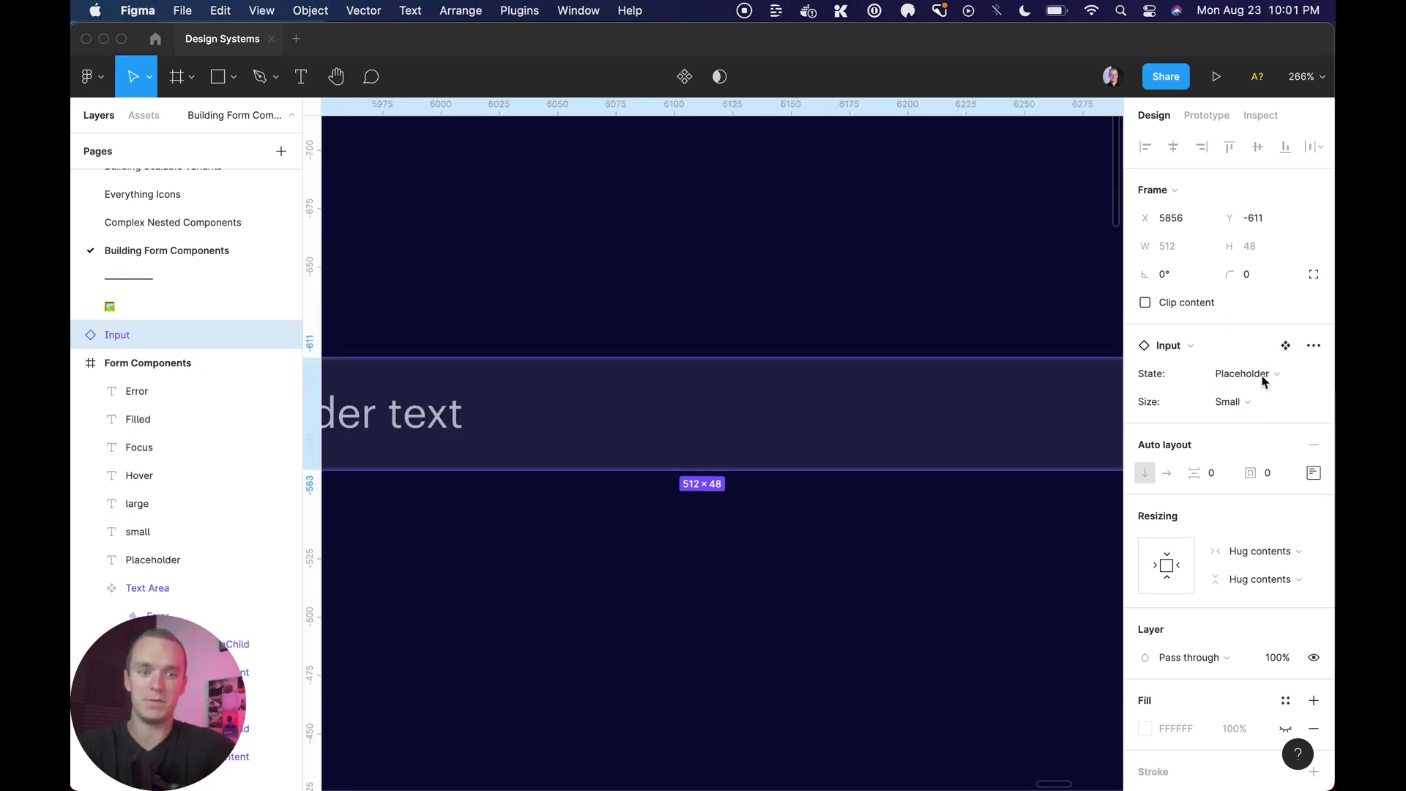
pyautogui.click(1263, 380)
pyautogui.click(1254, 410)
pyautogui.click(1234, 373)
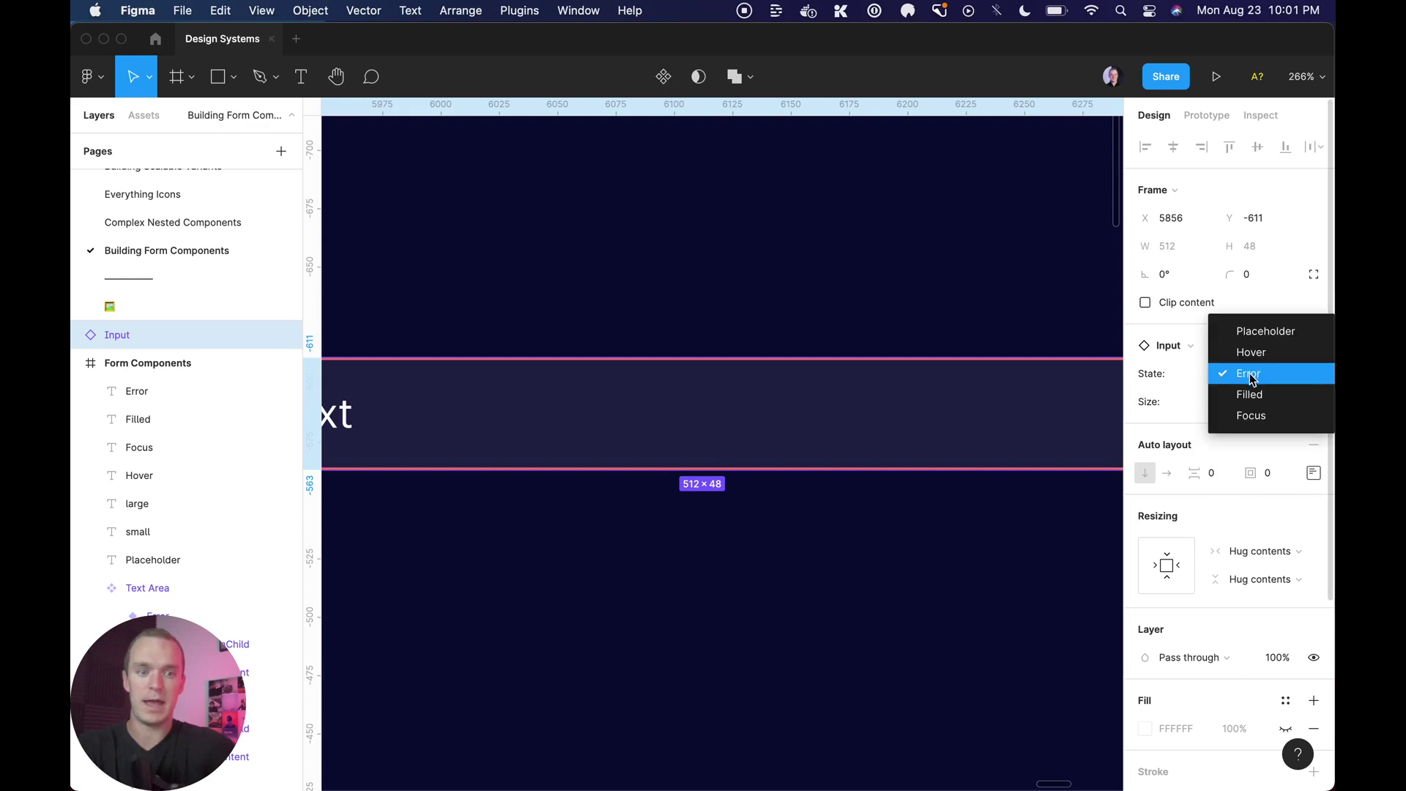
pyautogui.click(1253, 414)
pyautogui.click(1238, 403)
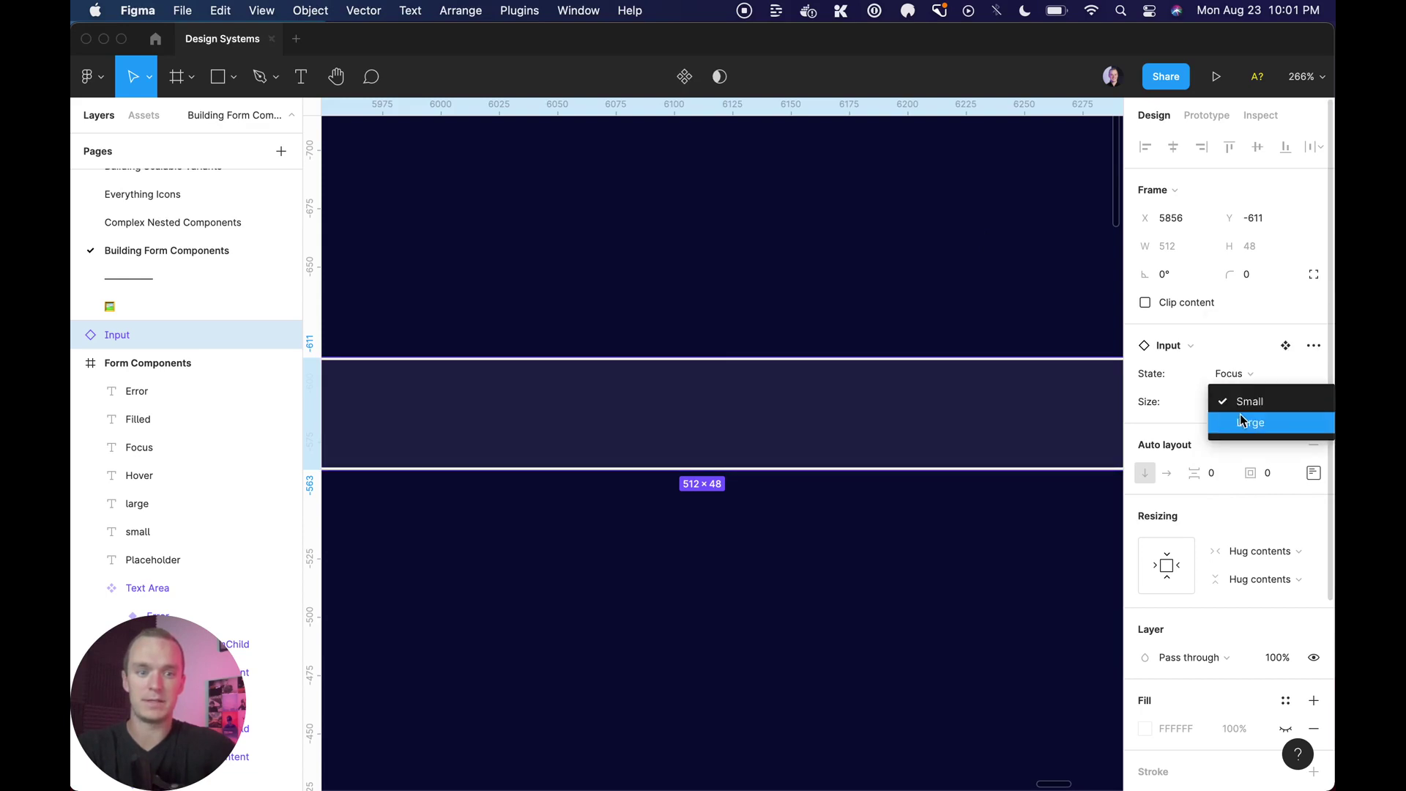
pyautogui.click(1246, 423)
pyautogui.hotkey('shift', '2')
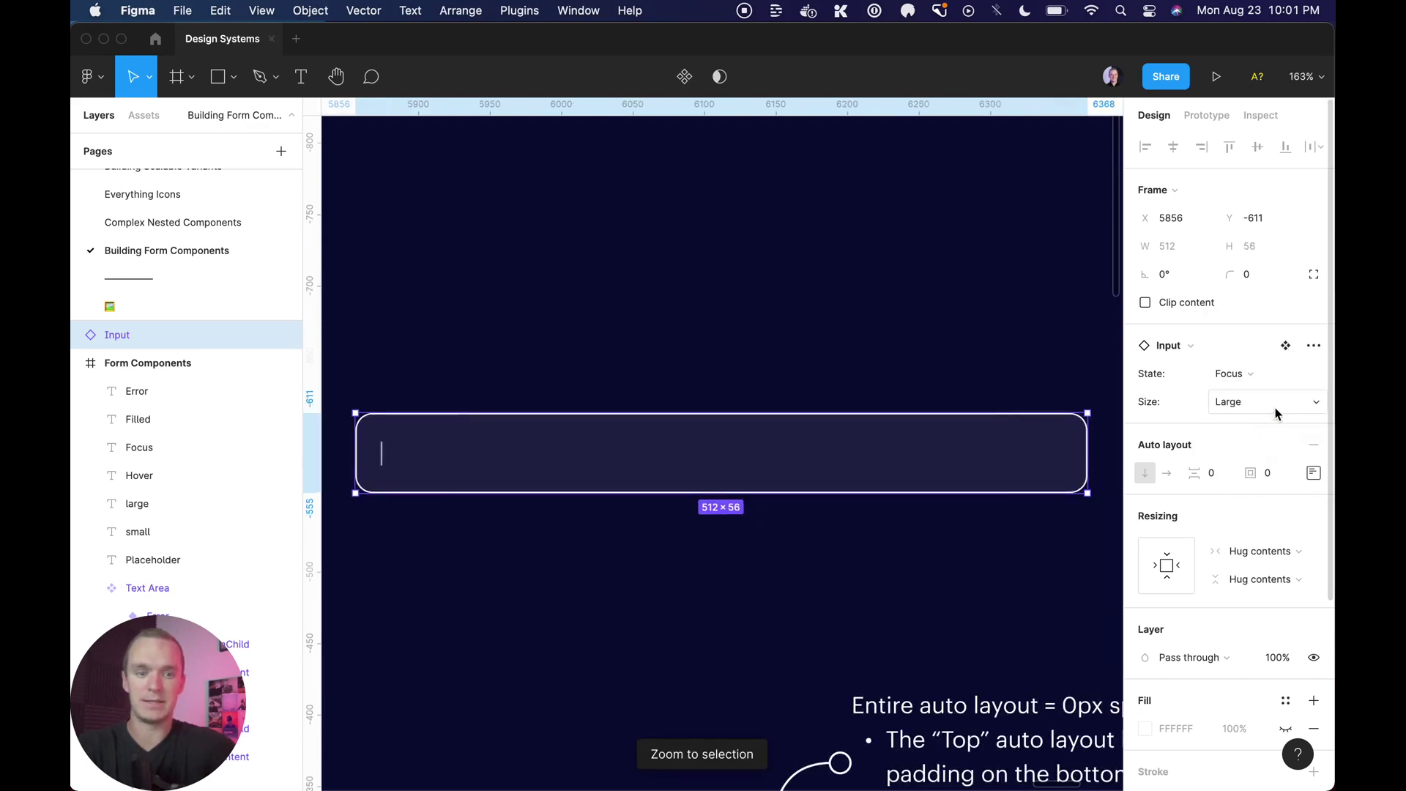
pyautogui.click(1235, 374)
pyautogui.click(1245, 352)
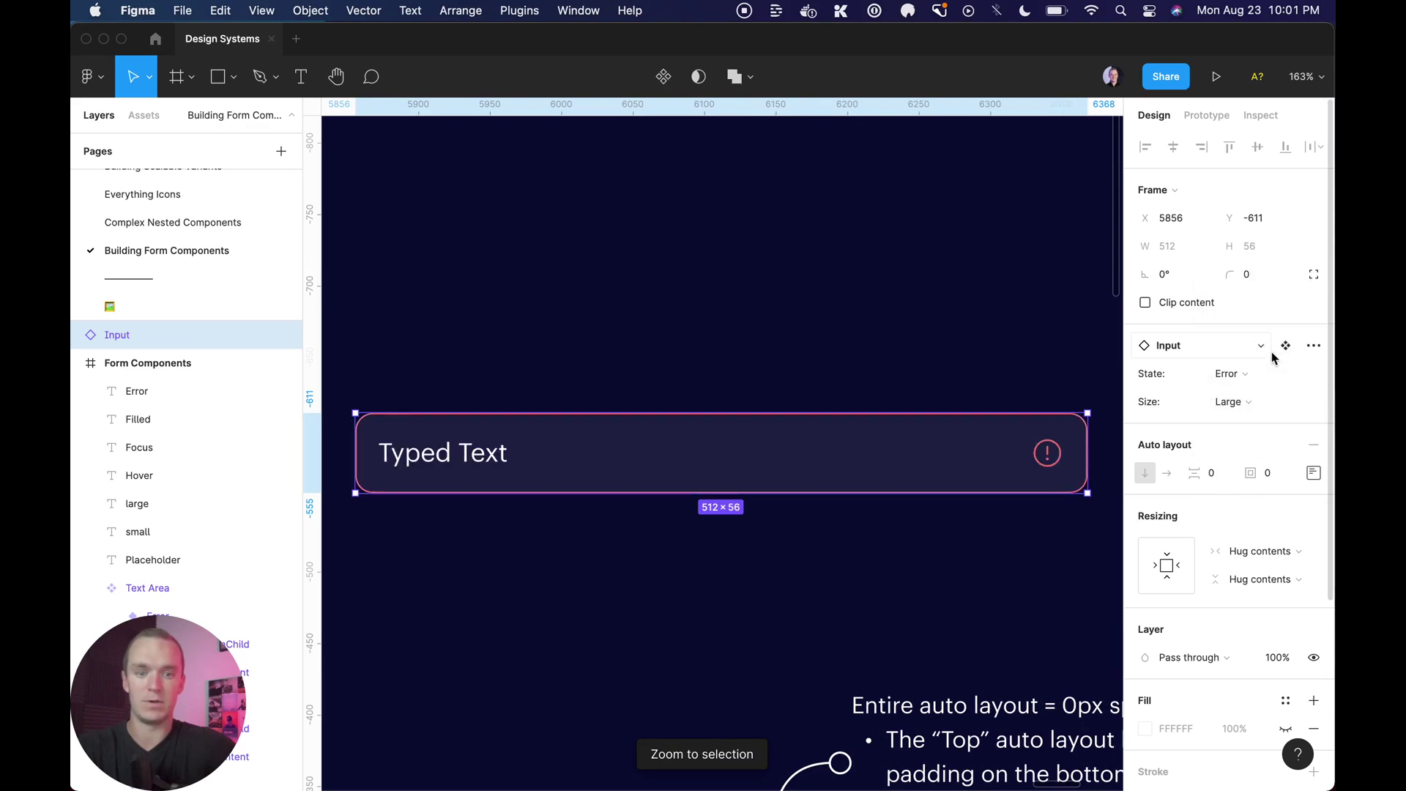
# Move the Input instance above the .base—Form example.
pyautogui.click(784, 364)
pyautogui.scroll(-4, 781, 359)
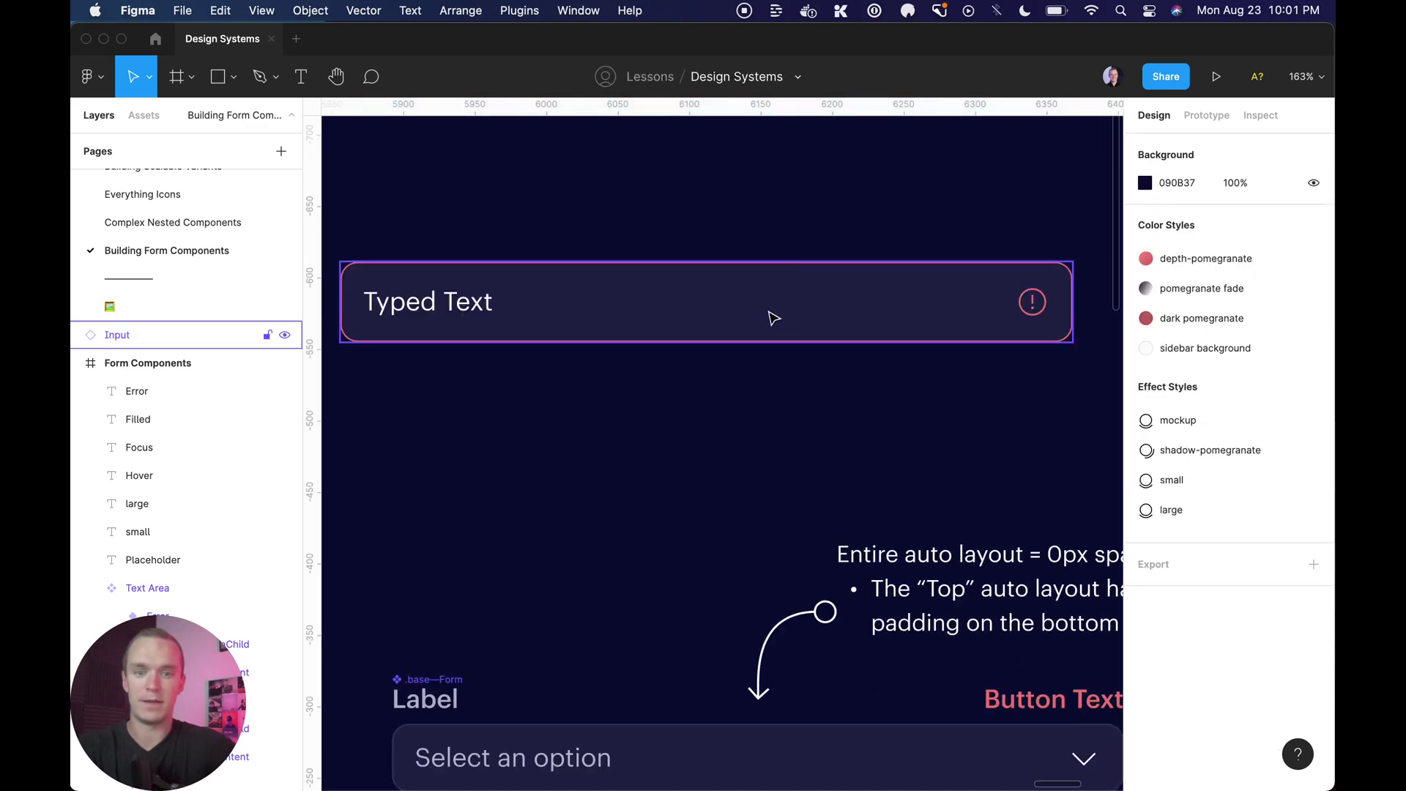
pyautogui.hotkey('shift', '0')
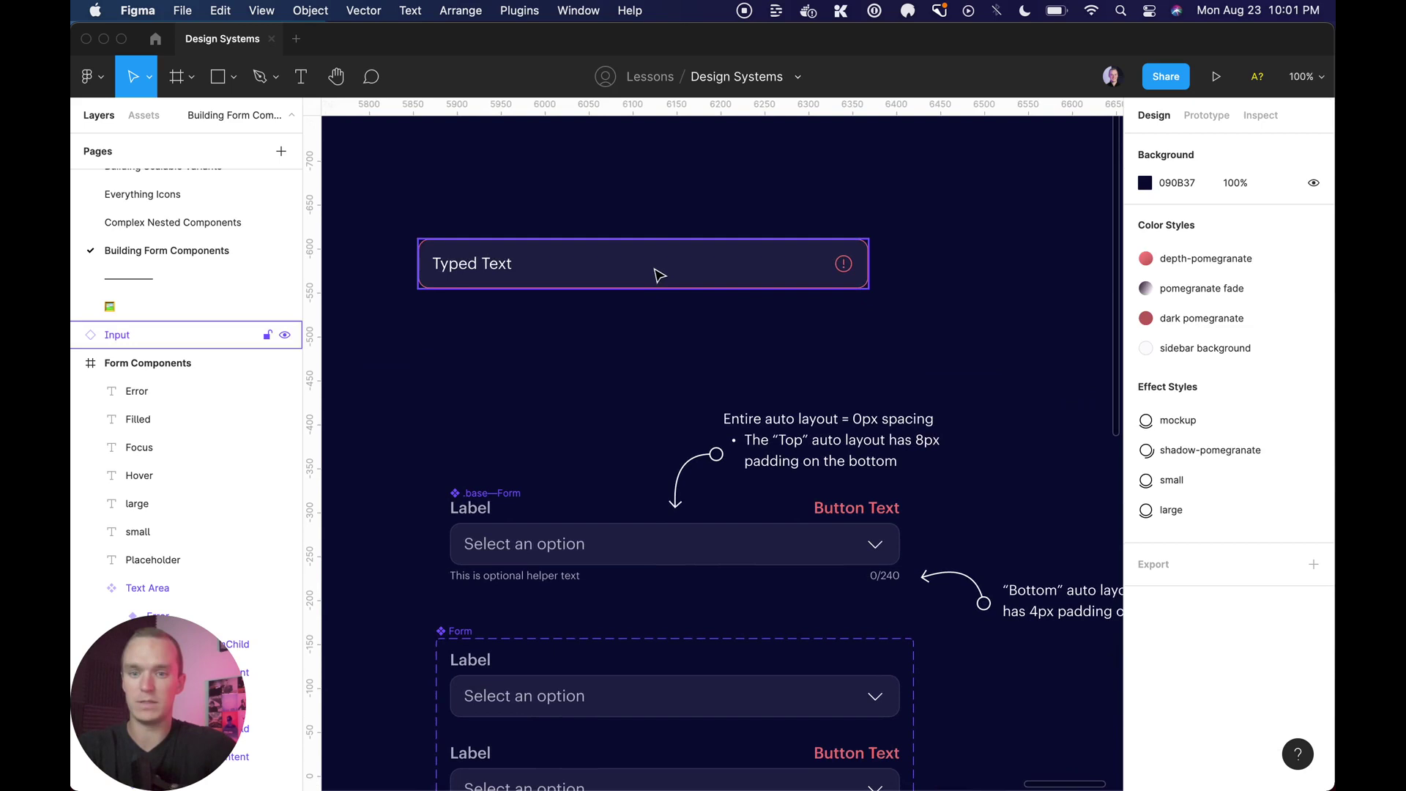
pyautogui.moveTo(657, 275); pyautogui.dragTo(697, 345)
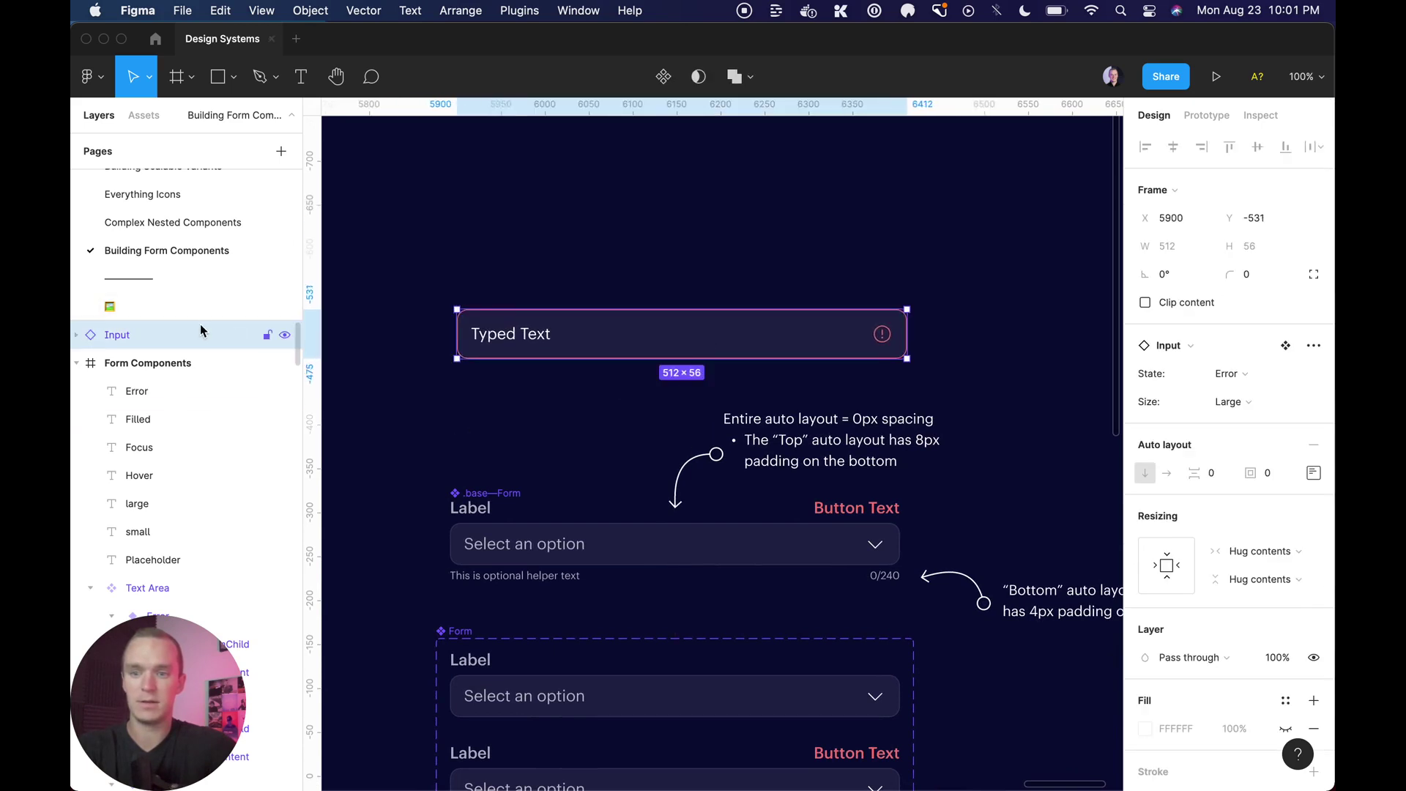
pyautogui.scroll(-4, 732, 388)
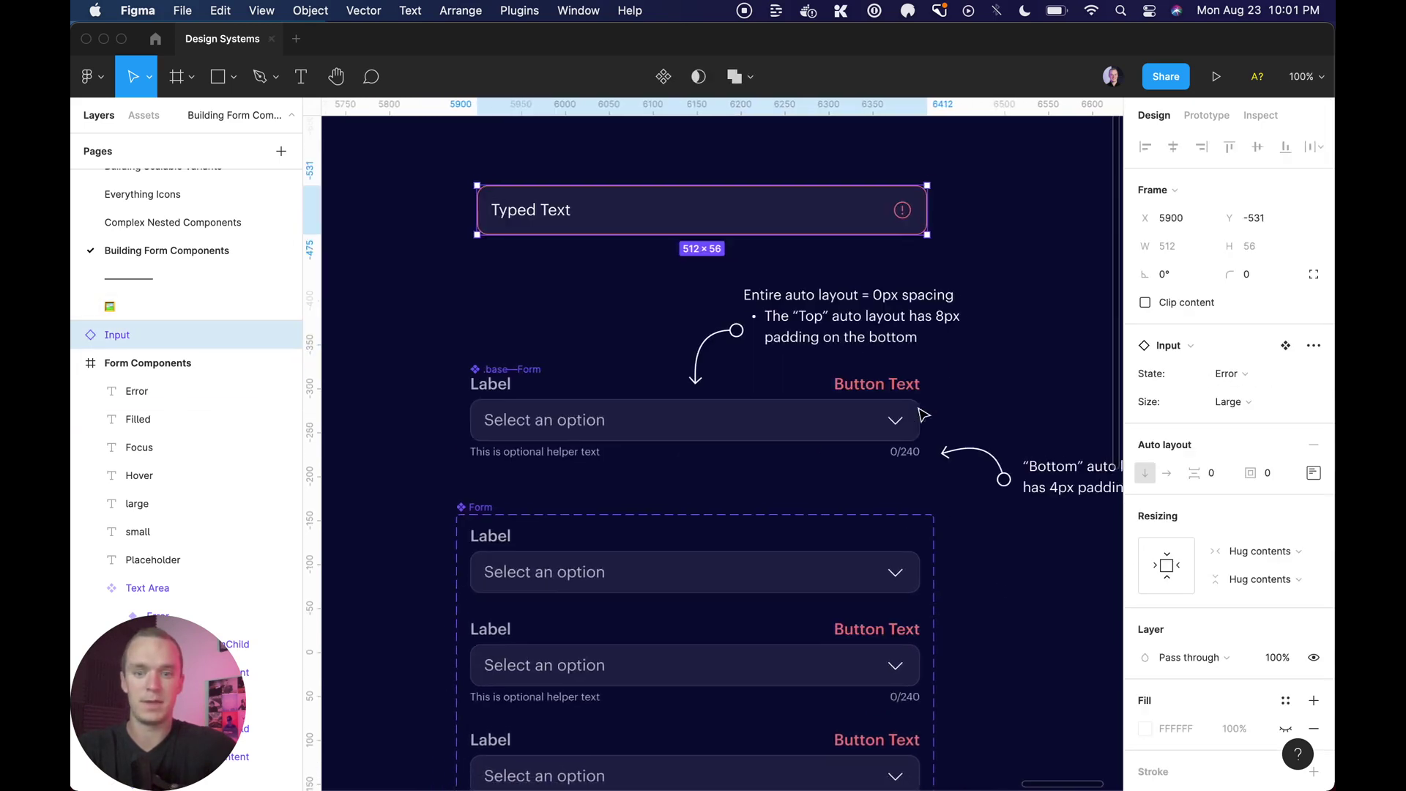
pyautogui.click(573, 414)
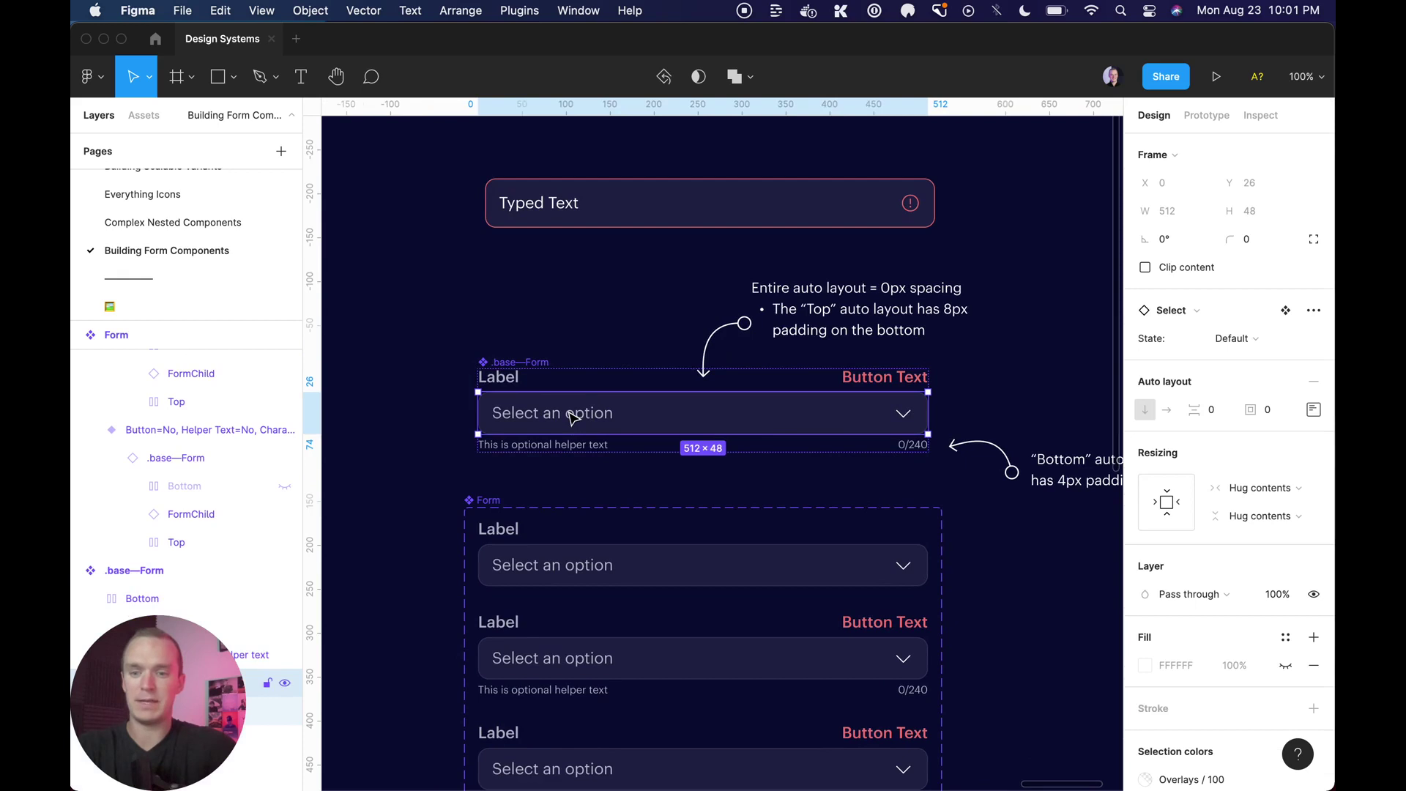
pyautogui.click(514, 364)
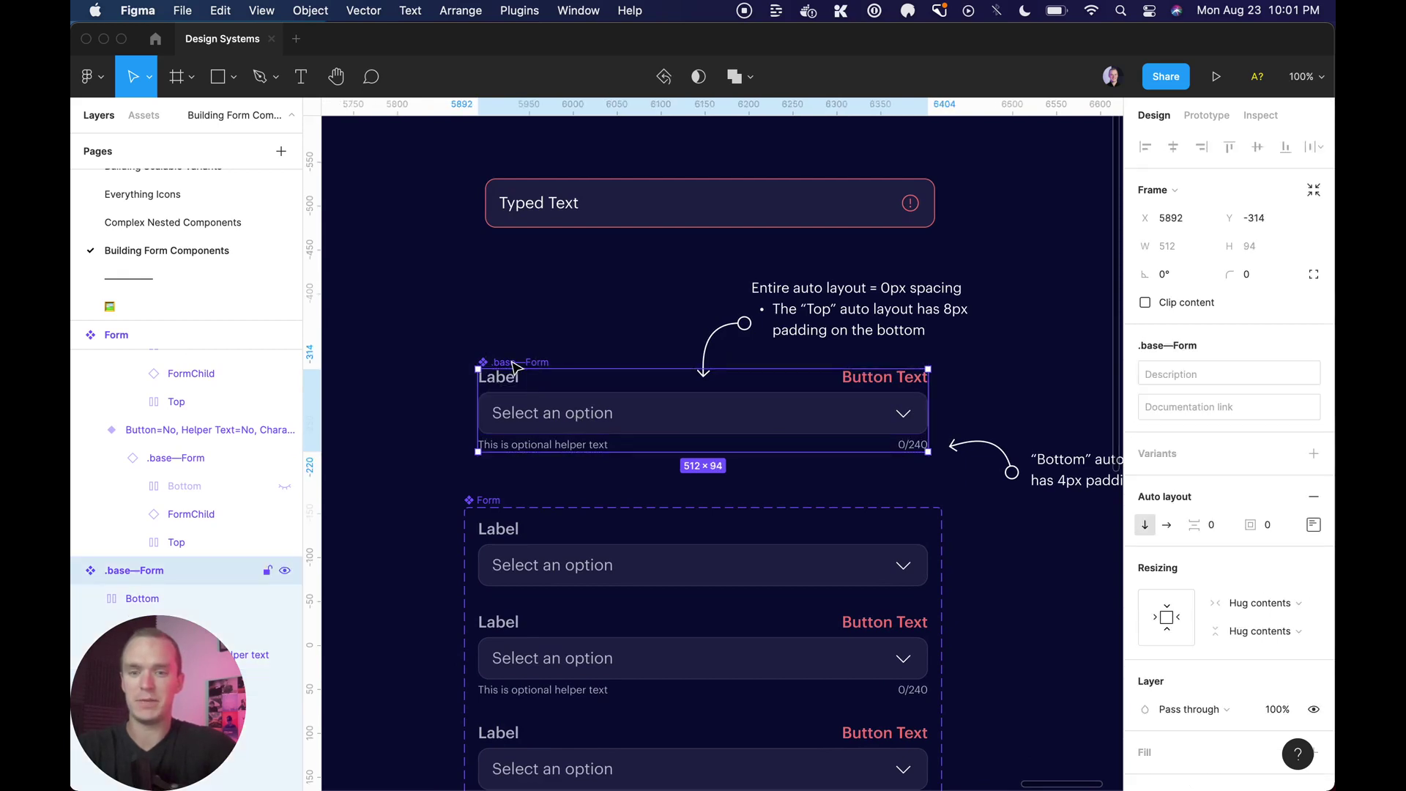
pyautogui.hotkey('shift', '2')
pyautogui.press('Escape')
pyautogui.press('super+backslash')
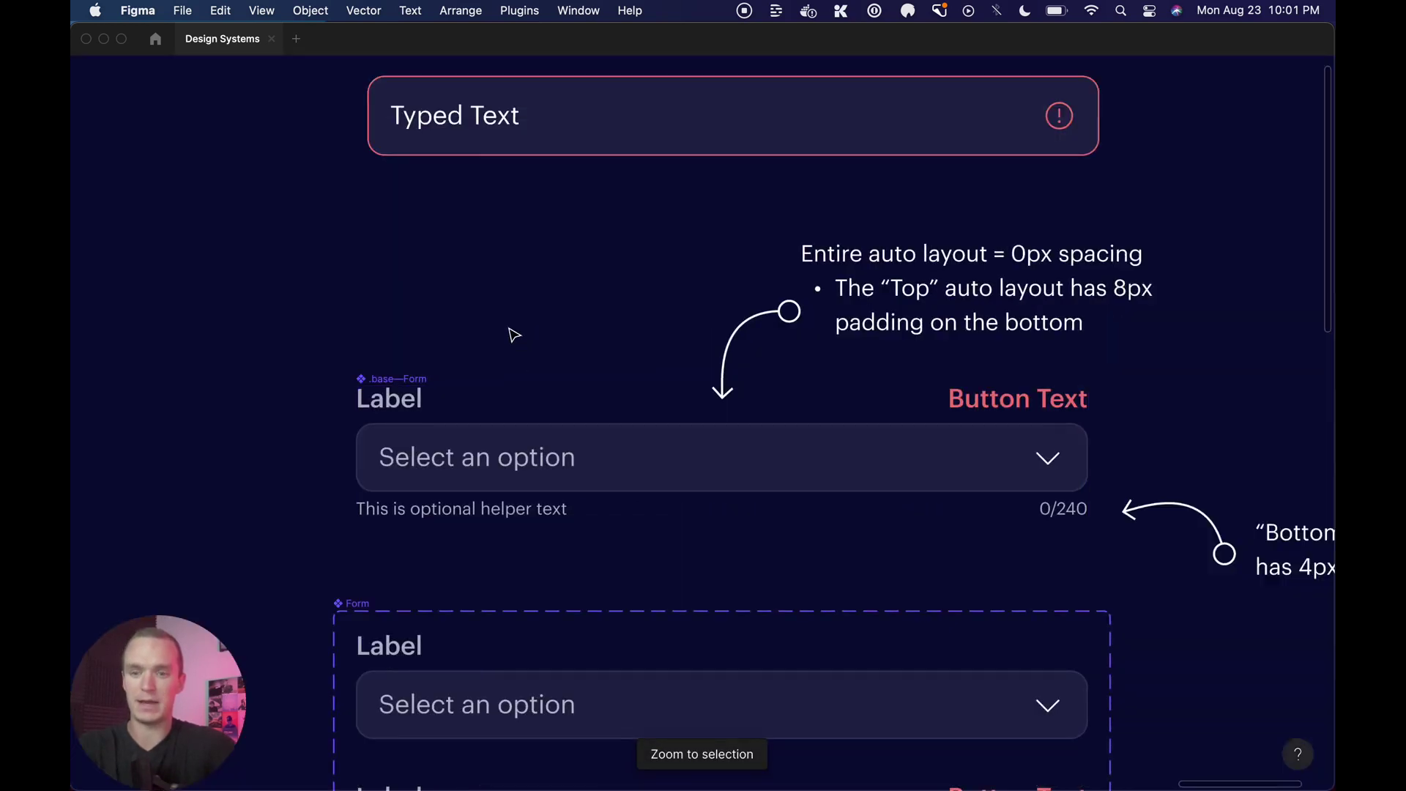
pyautogui.click(403, 379)
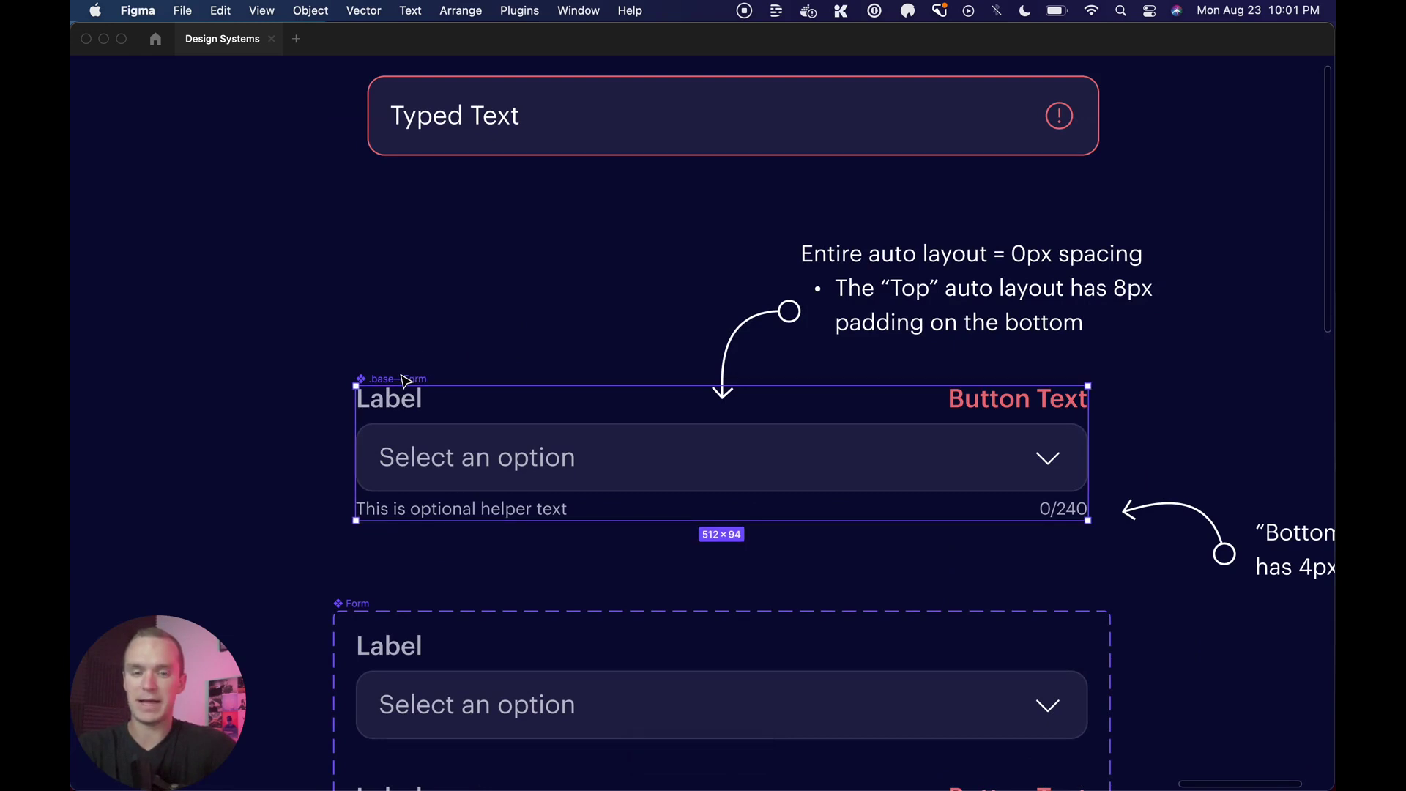
pyautogui.hotkey('shift', '2')
pyautogui.click(349, 393)
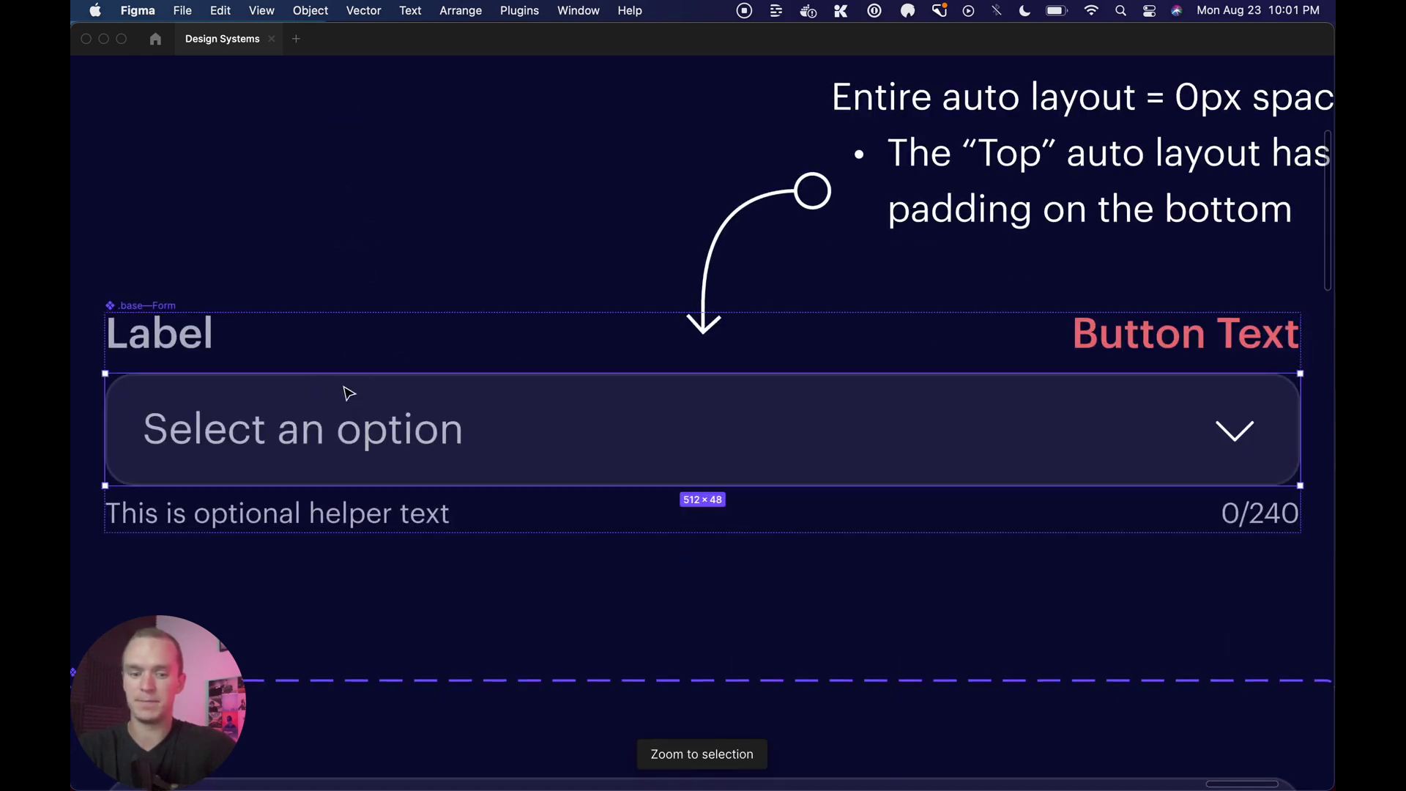
pyautogui.press('super+backslash')
pyautogui.scroll(2, 195, 455)
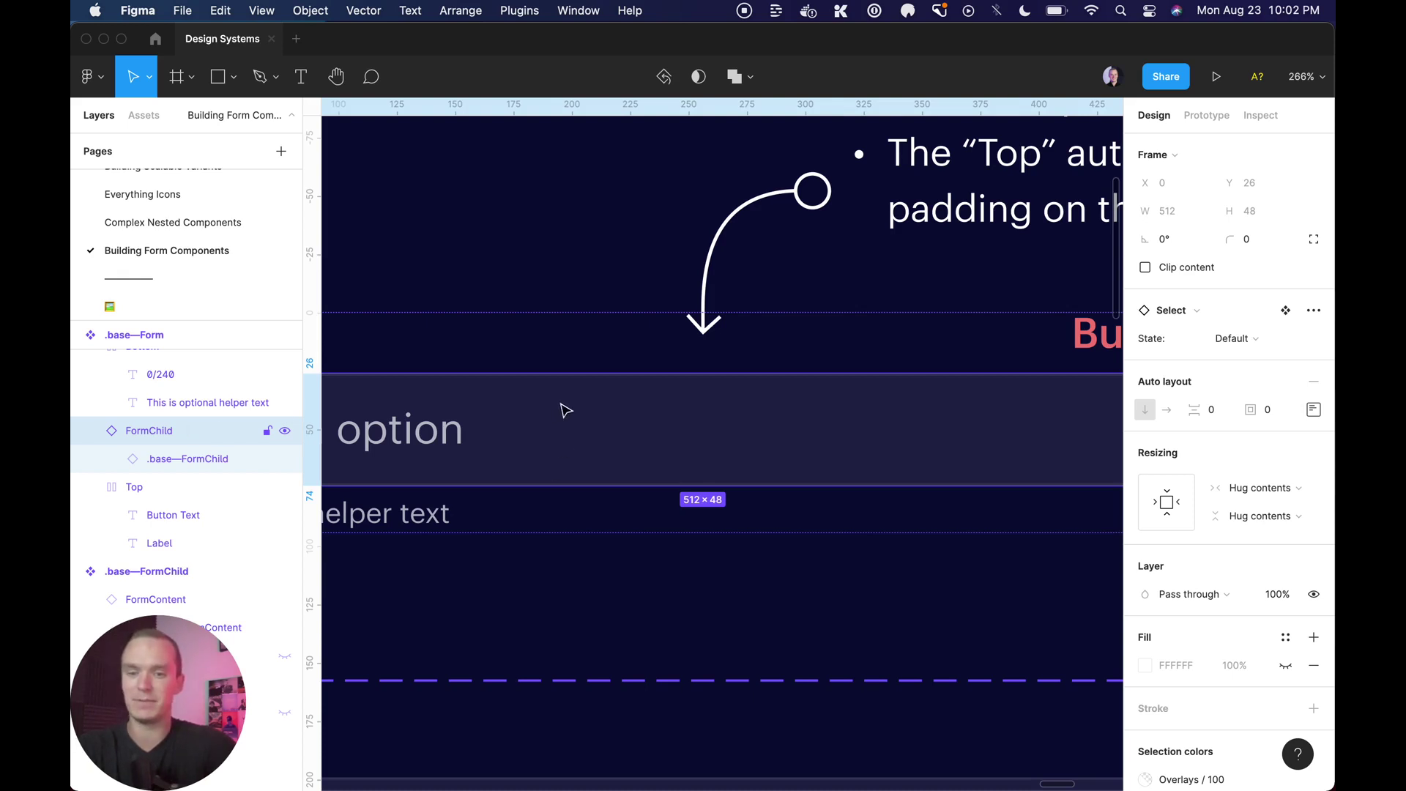
pyautogui.click(581, 224)
pyautogui.hotkey('shift', '1')
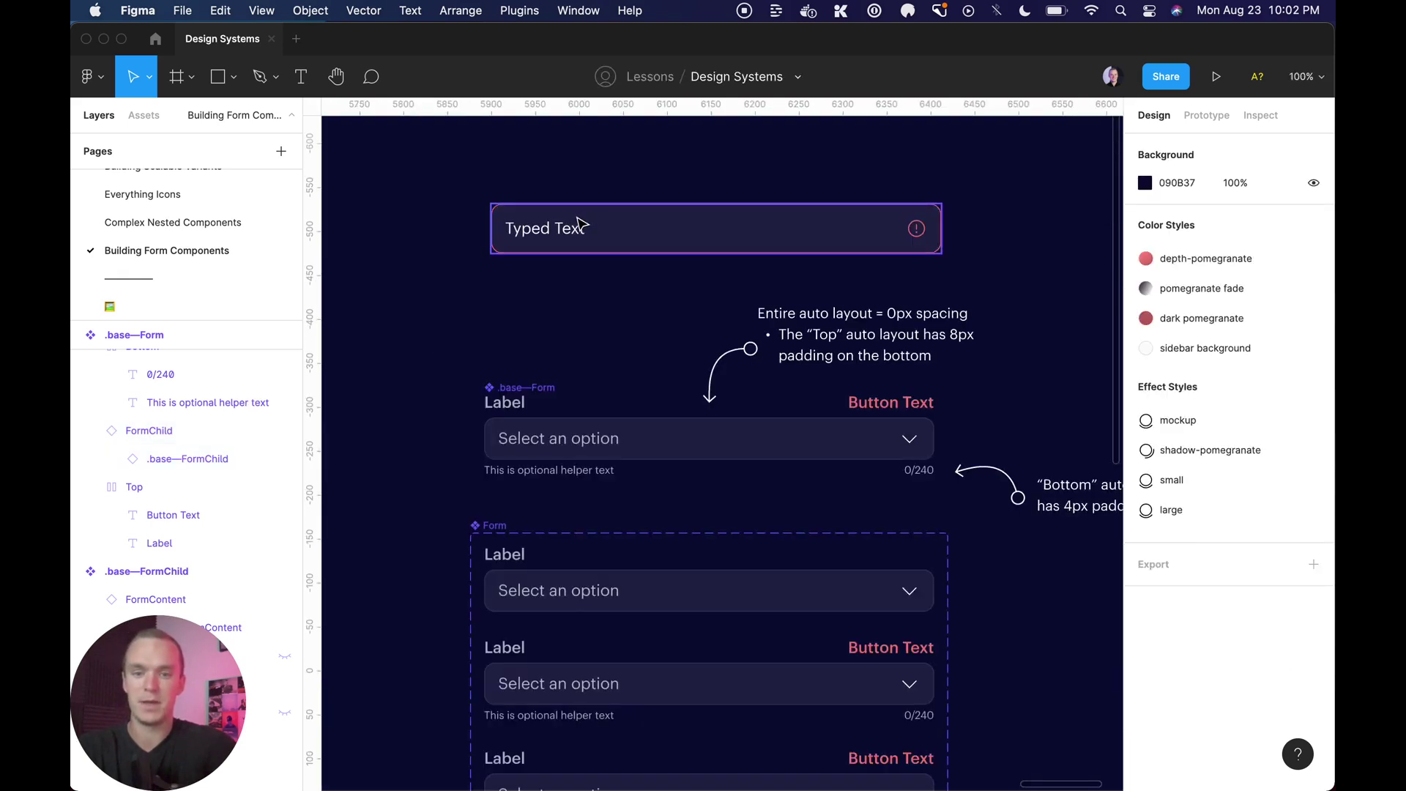
pyautogui.click(514, 388)
pyautogui.hotkey('shift', '2')
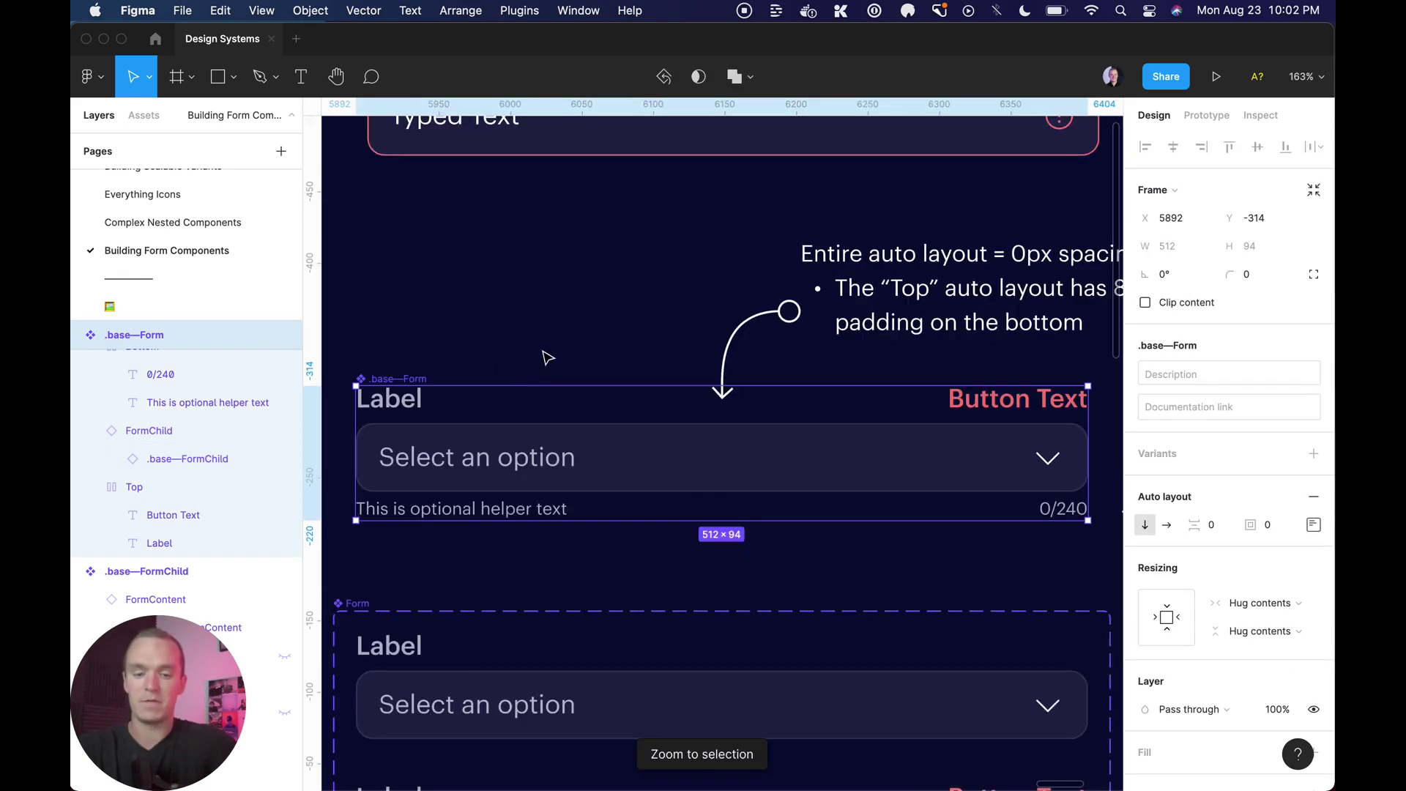
pyautogui.press('super+backslash')
pyautogui.hotkey('shift', '2')
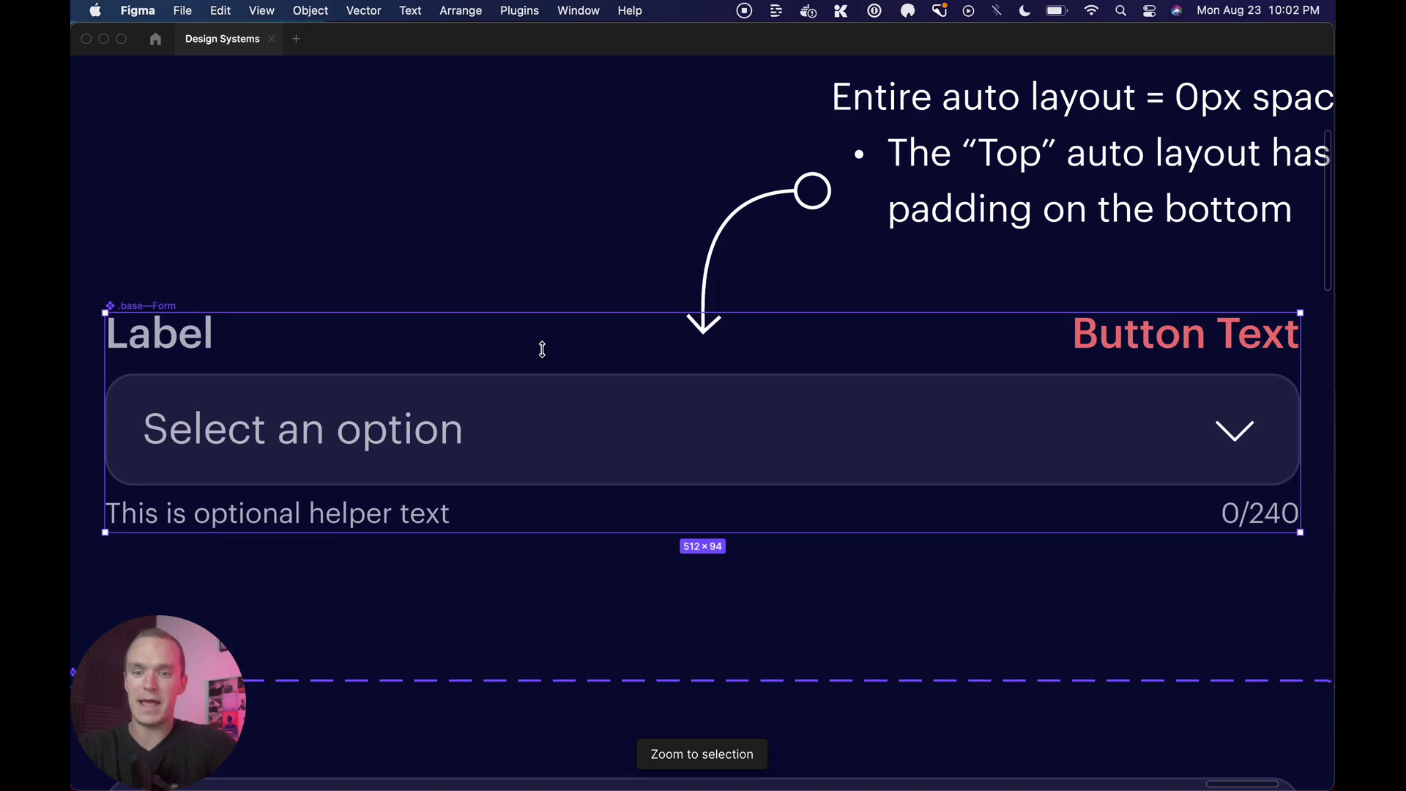
pyautogui.click(174, 362)
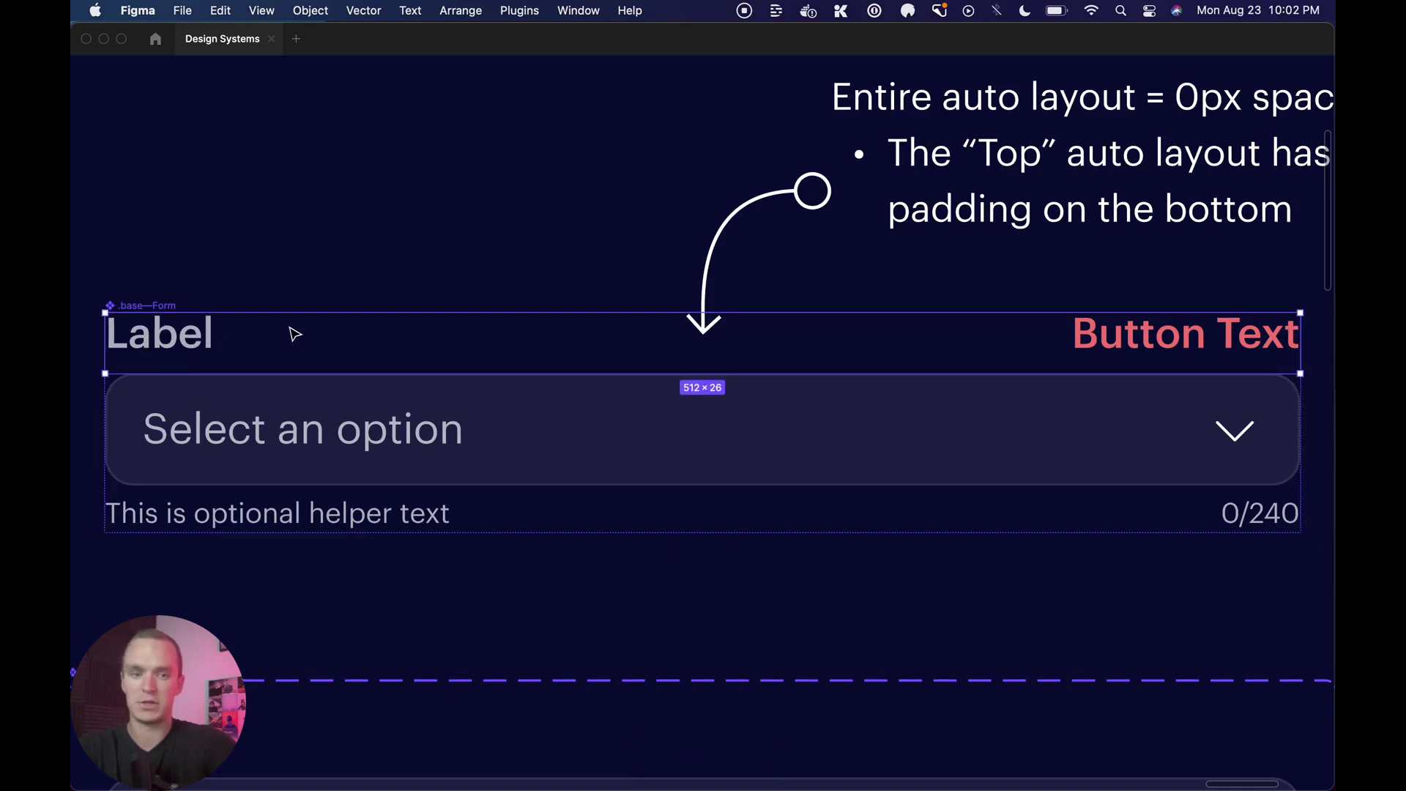
pyautogui.click(311, 517)
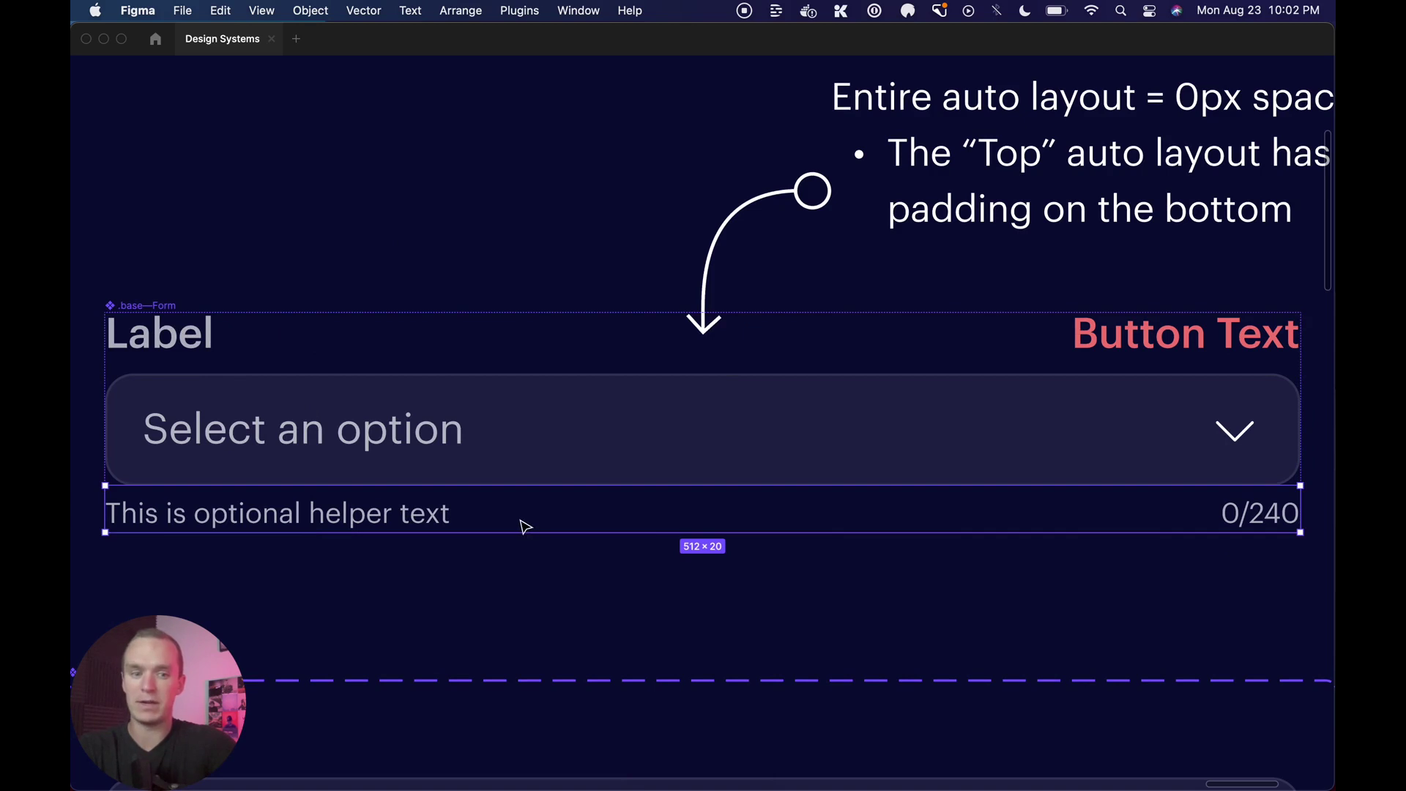
pyautogui.hotkey('shift', 'Return')
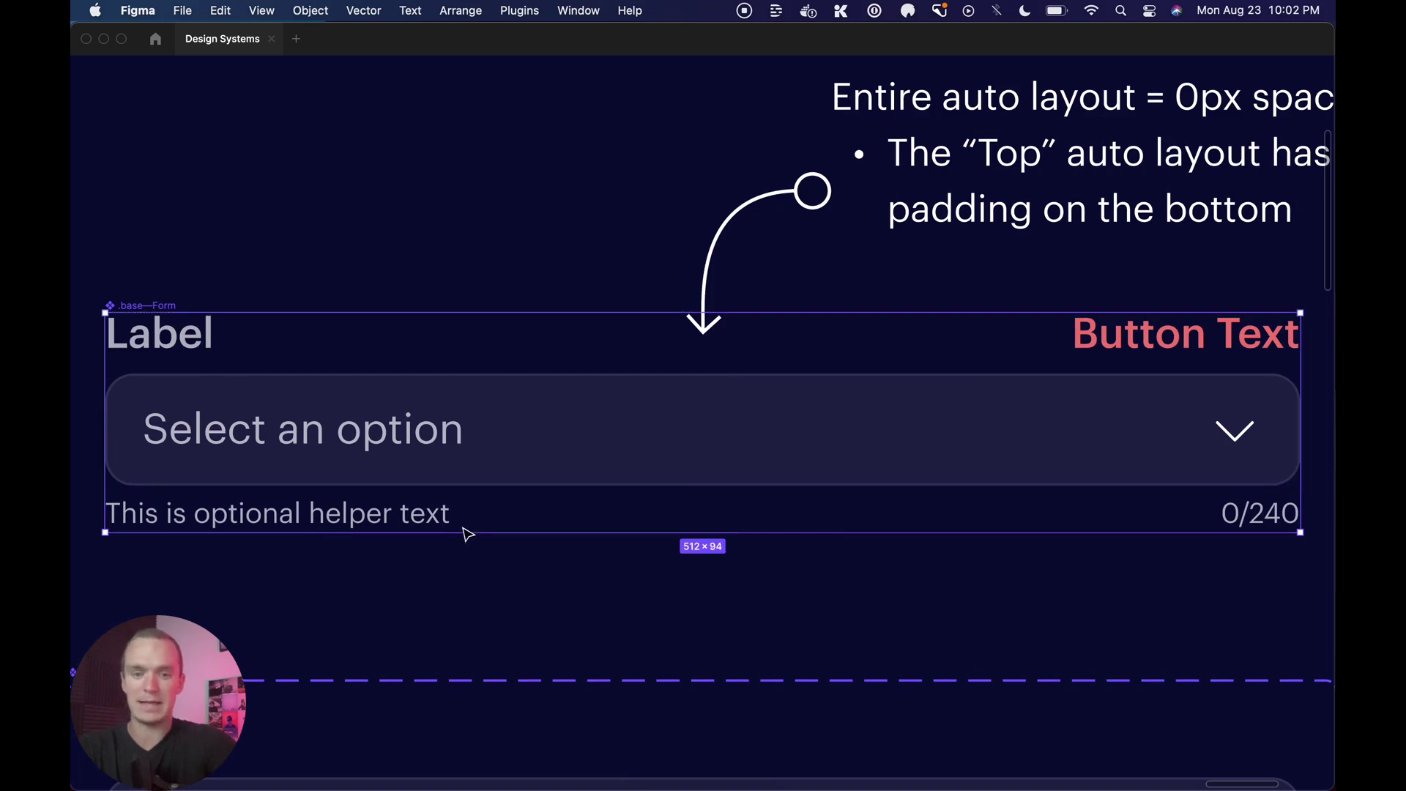
pyautogui.press('super+backslash')
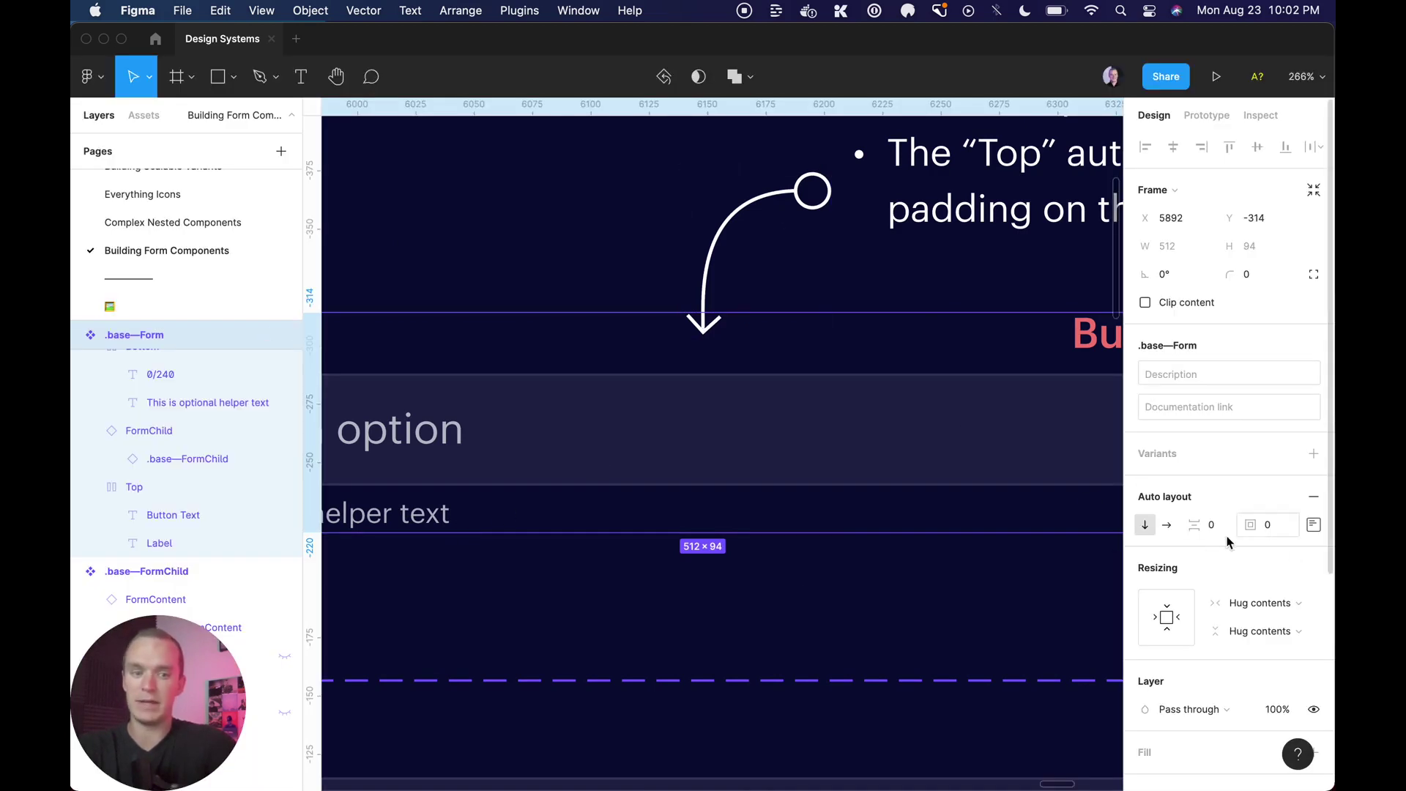
pyautogui.press('super+backslash')
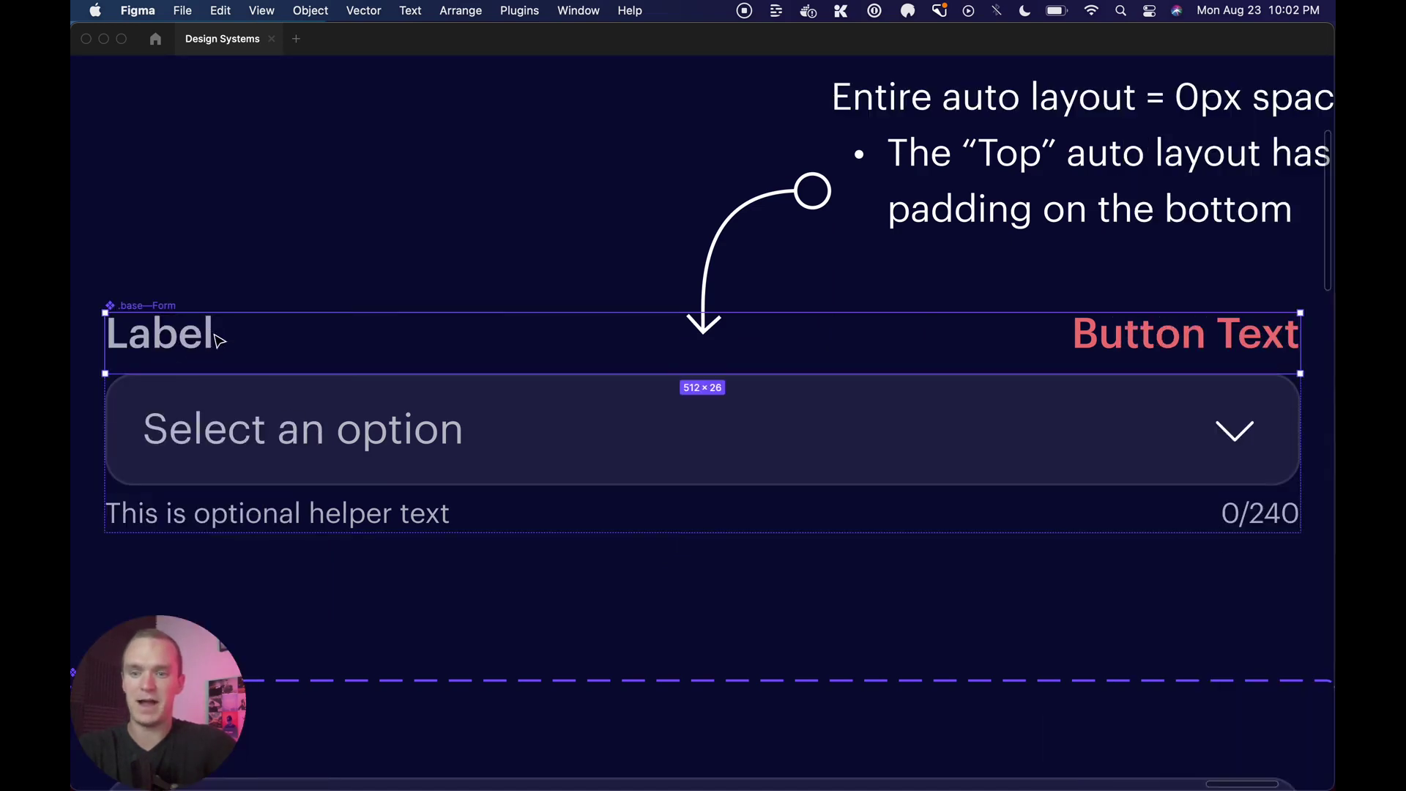
pyautogui.click(205, 370)
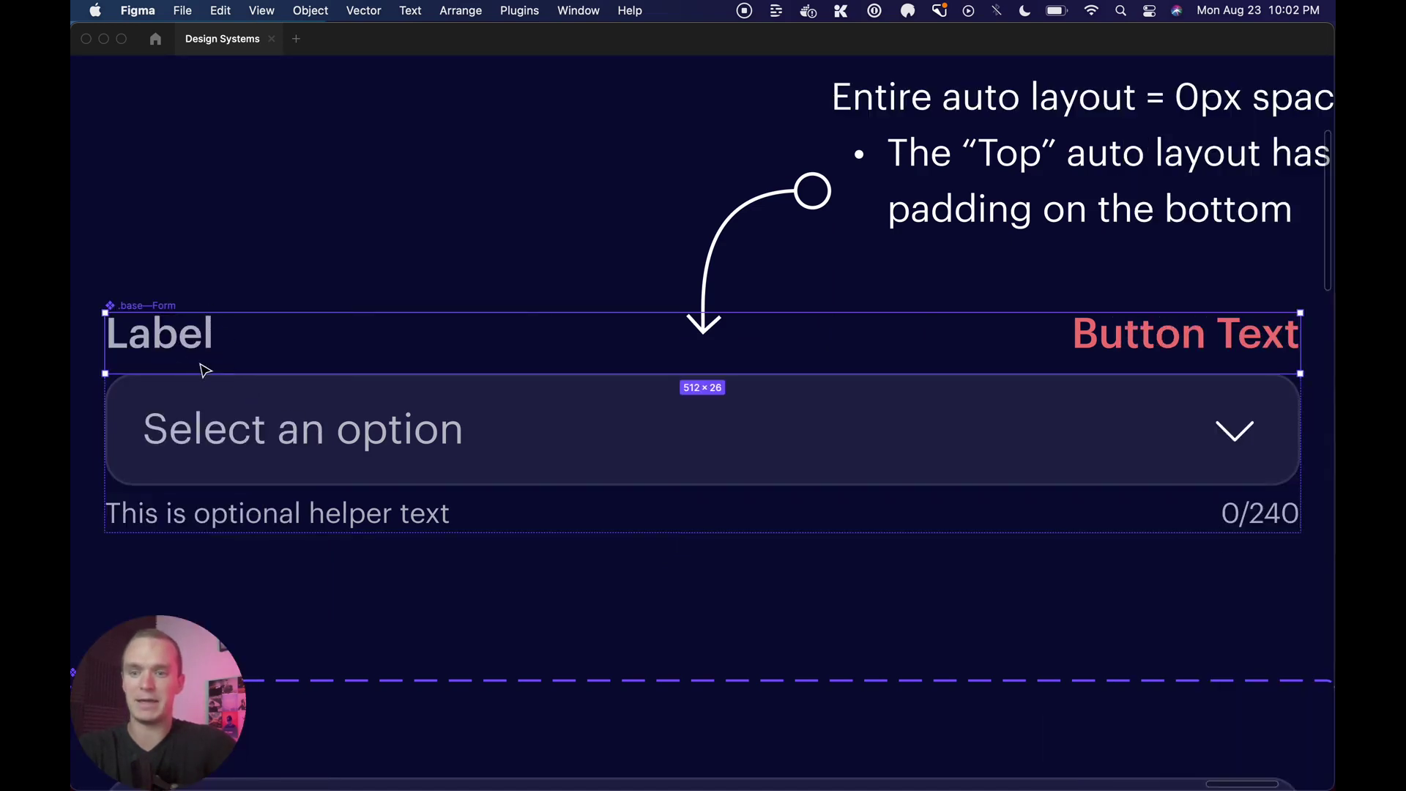
pyautogui.click(314, 515)
pyautogui.click(194, 348)
pyautogui.click(260, 522)
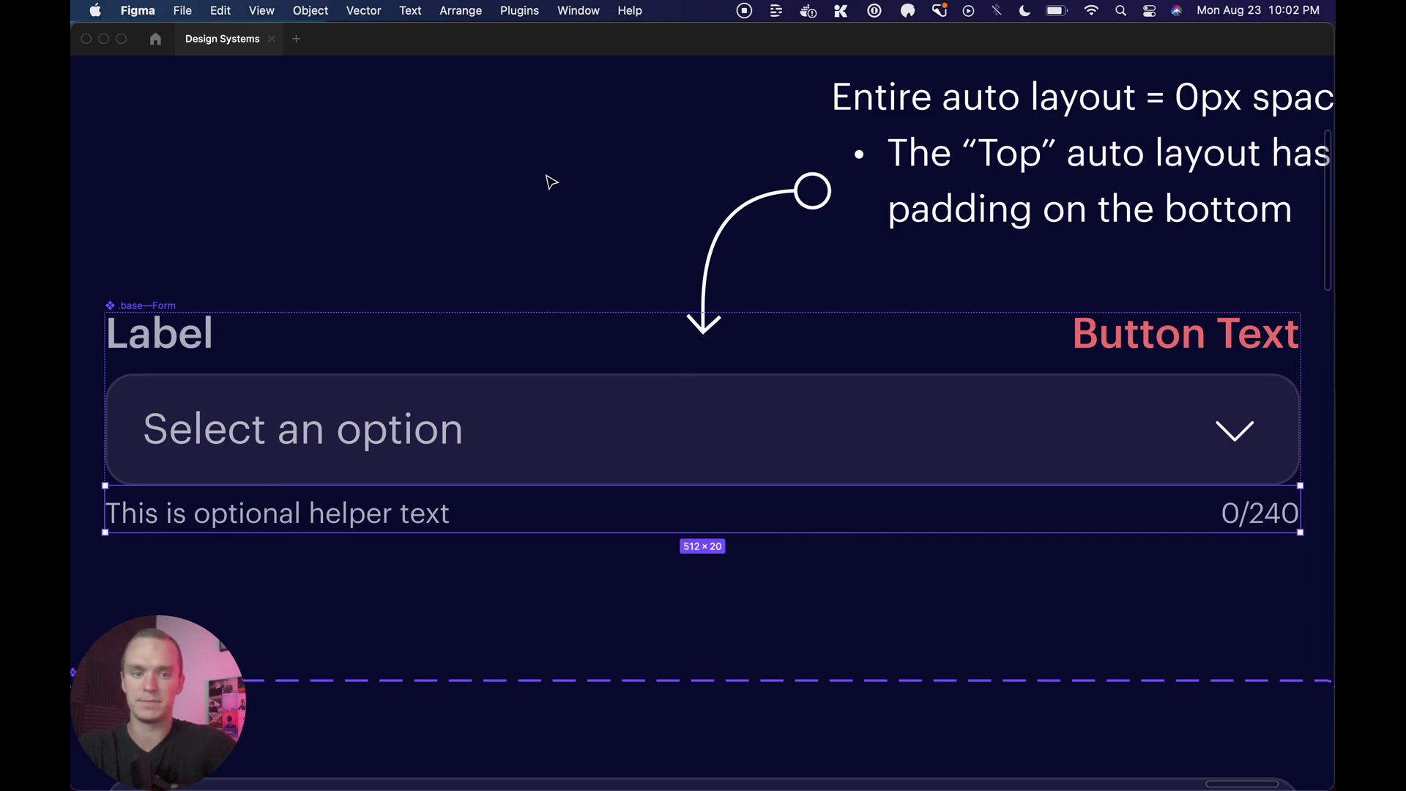
pyautogui.hotkey('ctrl', '\\')
# Set the Label in the Top row to Fill container horizontally.
pyautogui.click(407, 462)
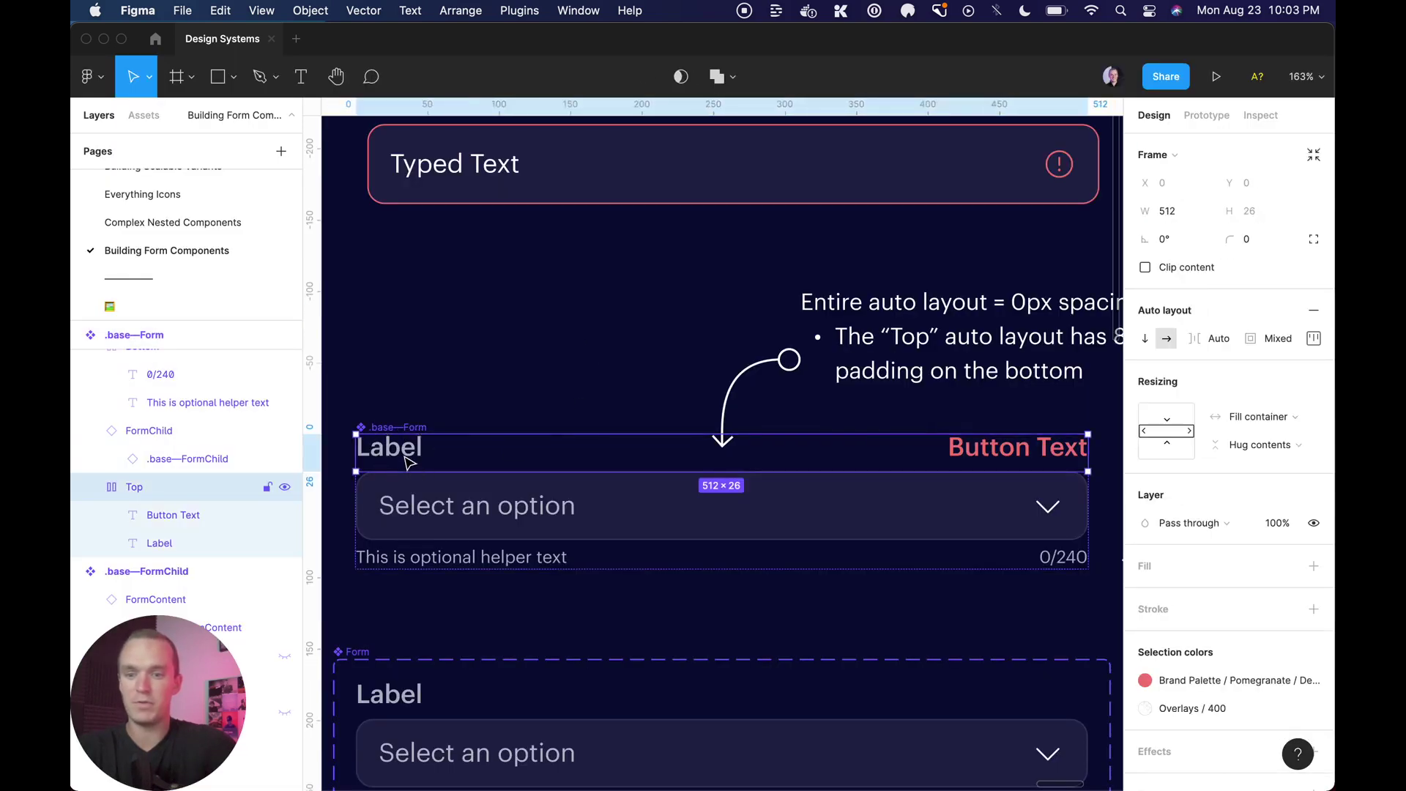
pyautogui.click(517, 558)
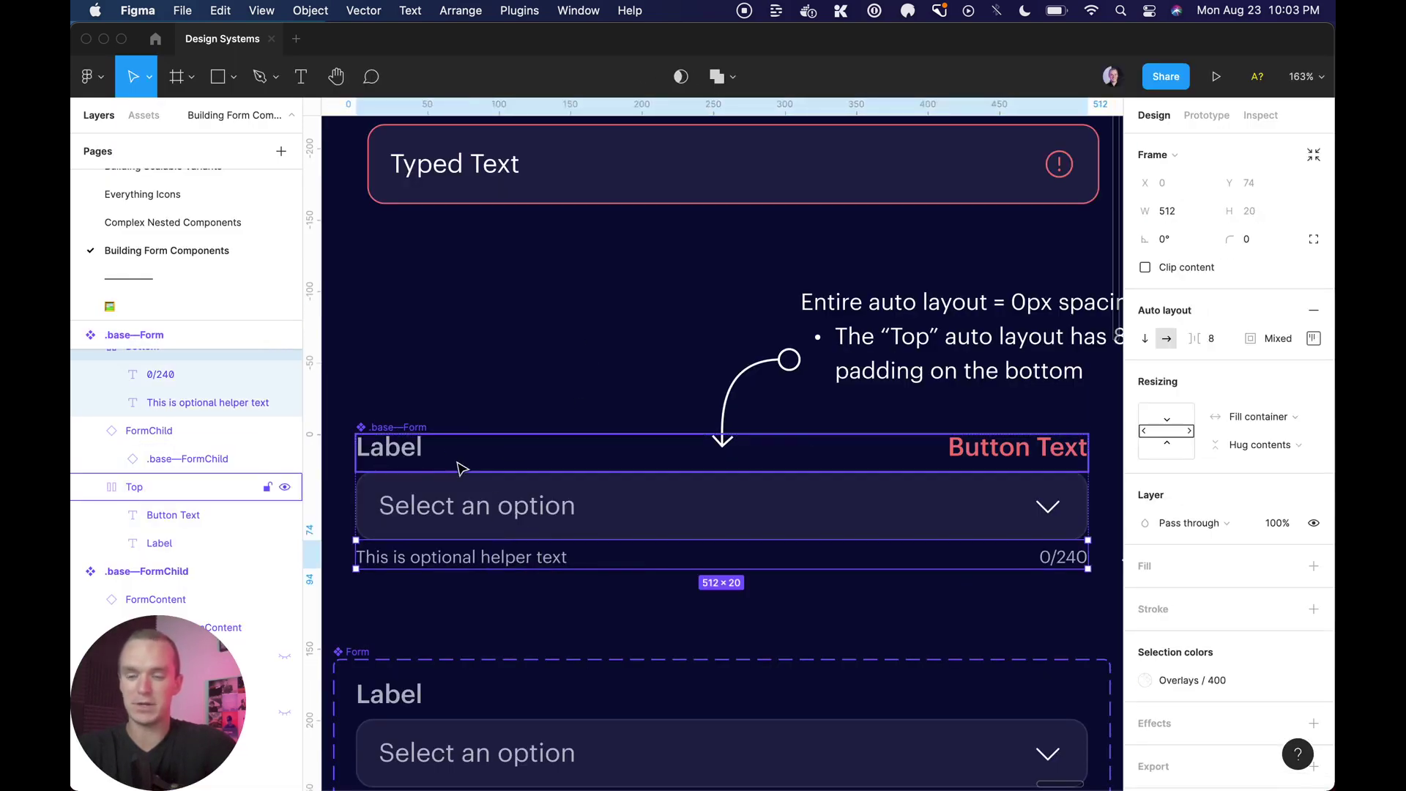
pyautogui.click(525, 438)
pyautogui.click(1314, 337)
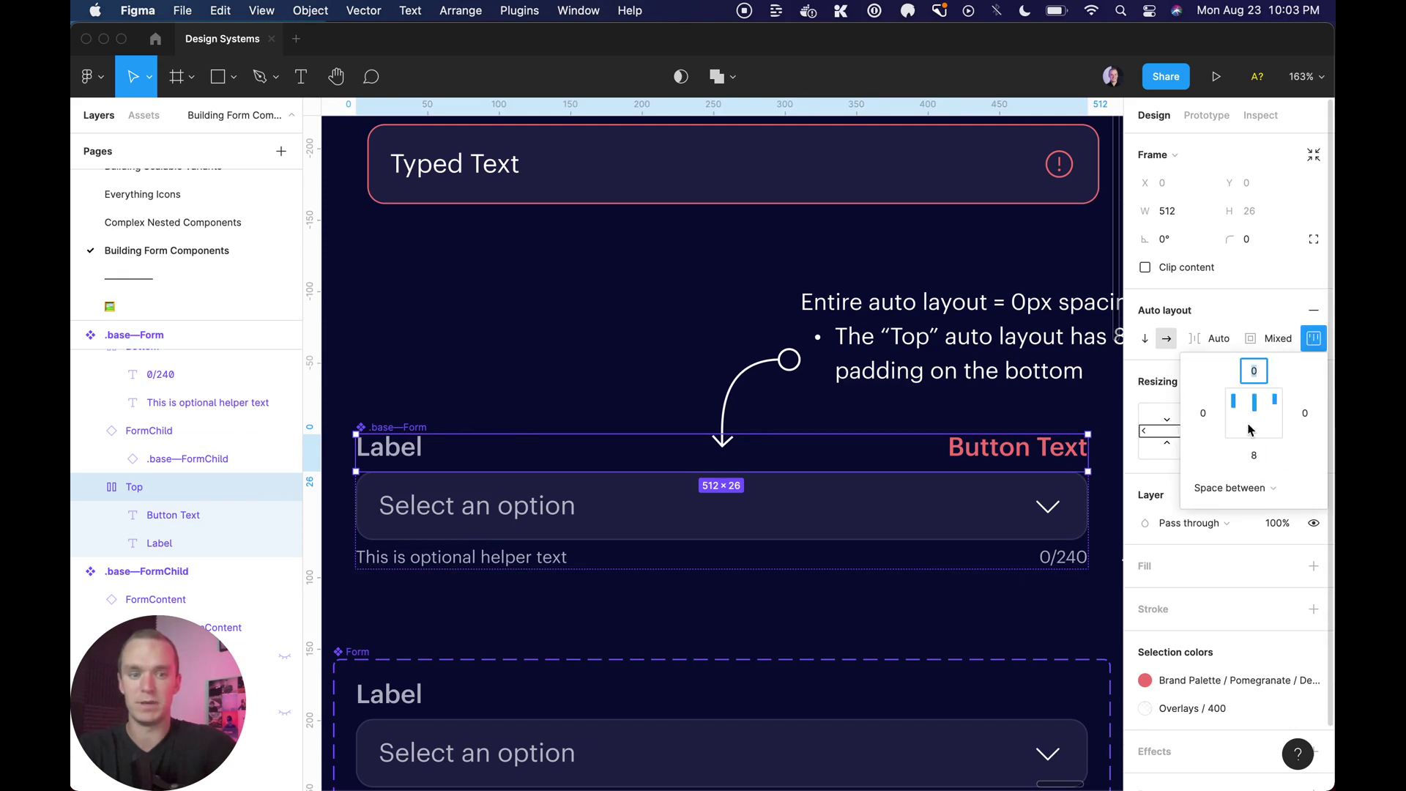
pyautogui.click(412, 457)
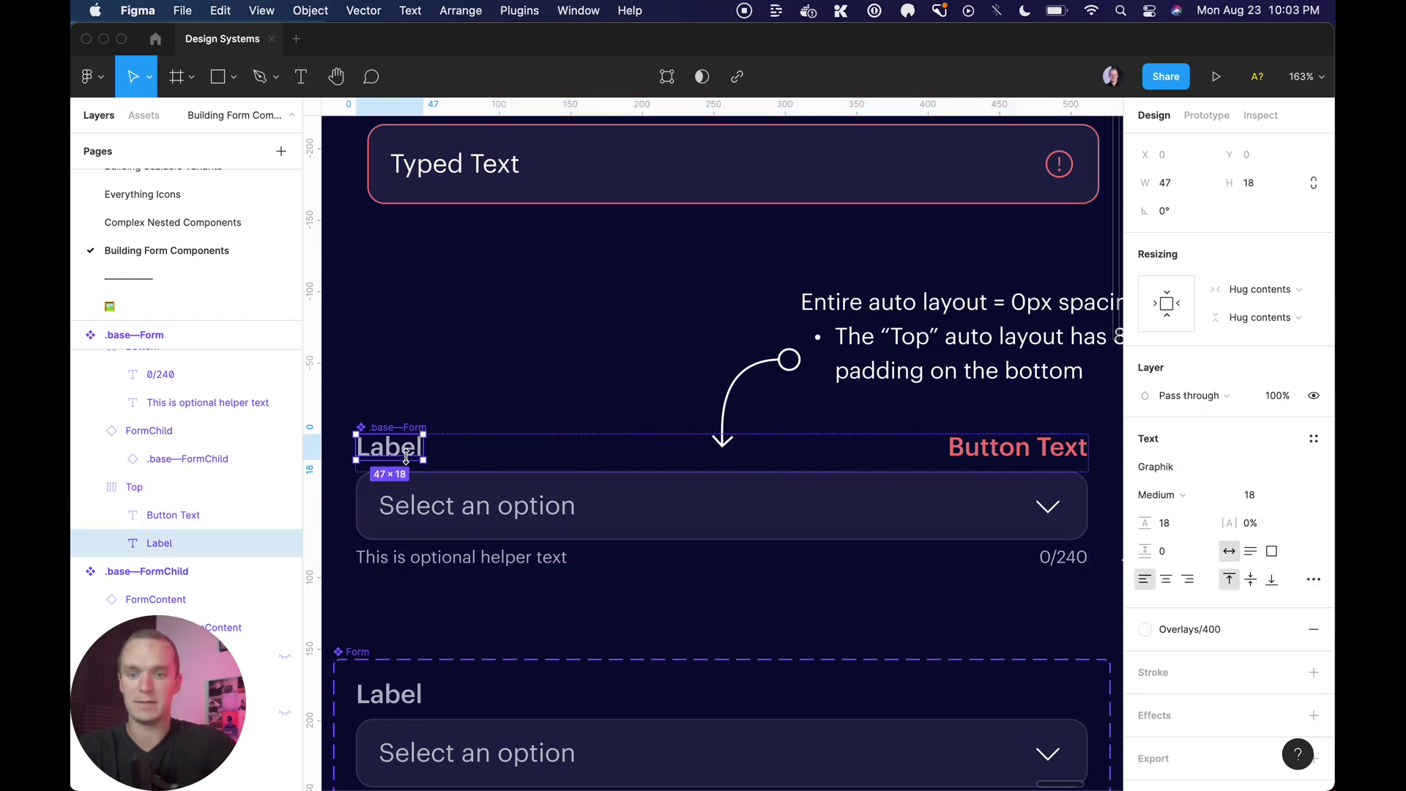
pyautogui.doubleClick(421, 455)
# Inspect the helper text, then the .base—Form's Label and Button Text.
pyautogui.click(504, 560)
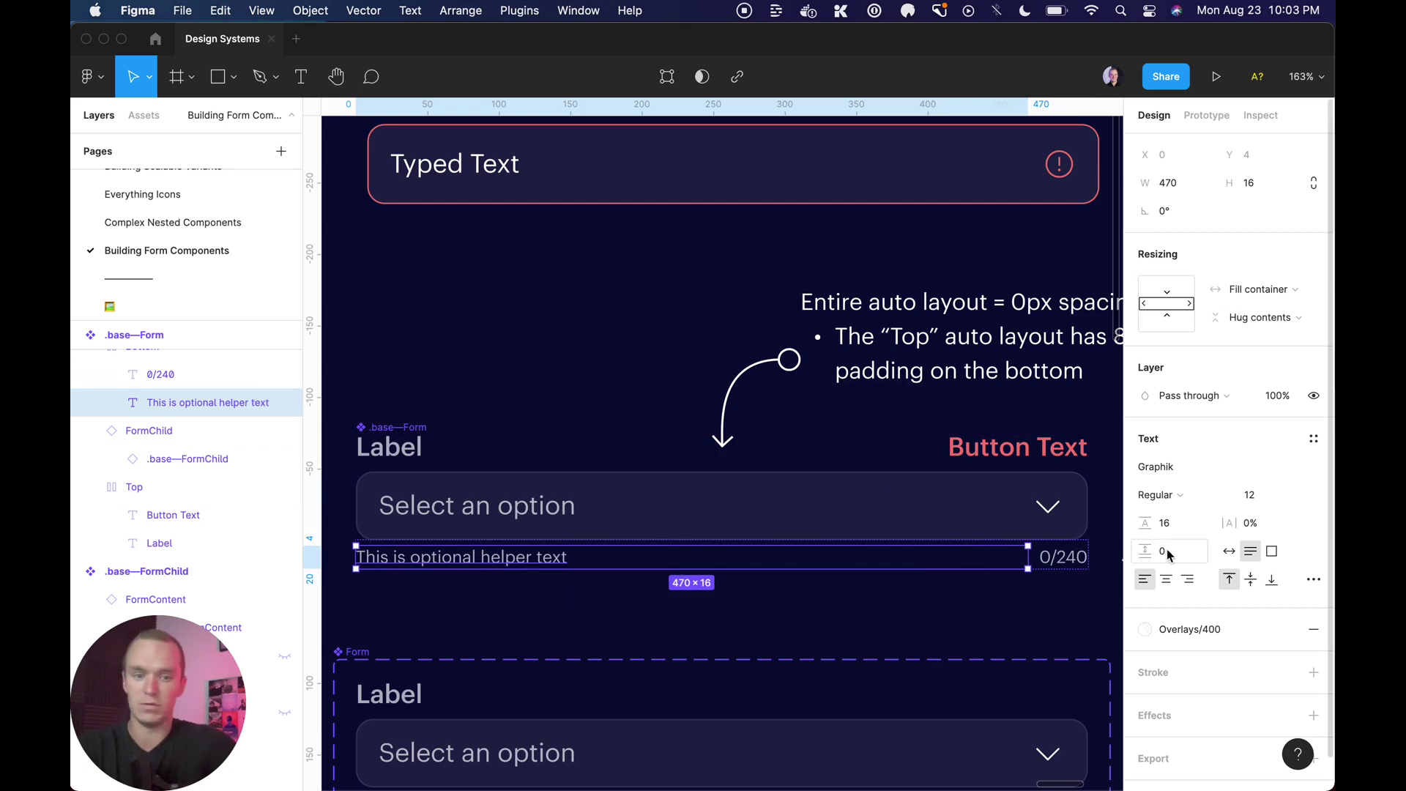
pyautogui.click(667, 373)
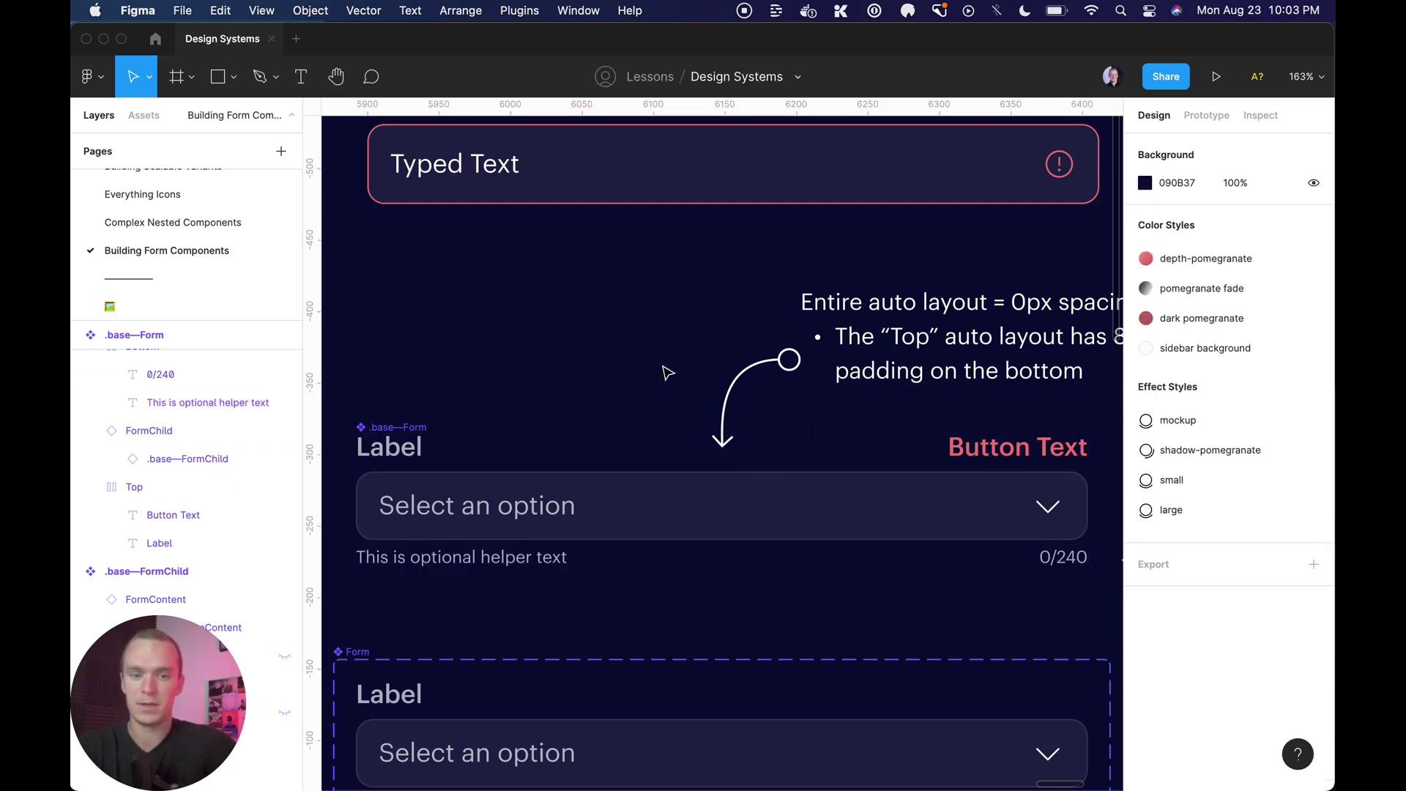
pyautogui.click(405, 458)
pyautogui.click(395, 448)
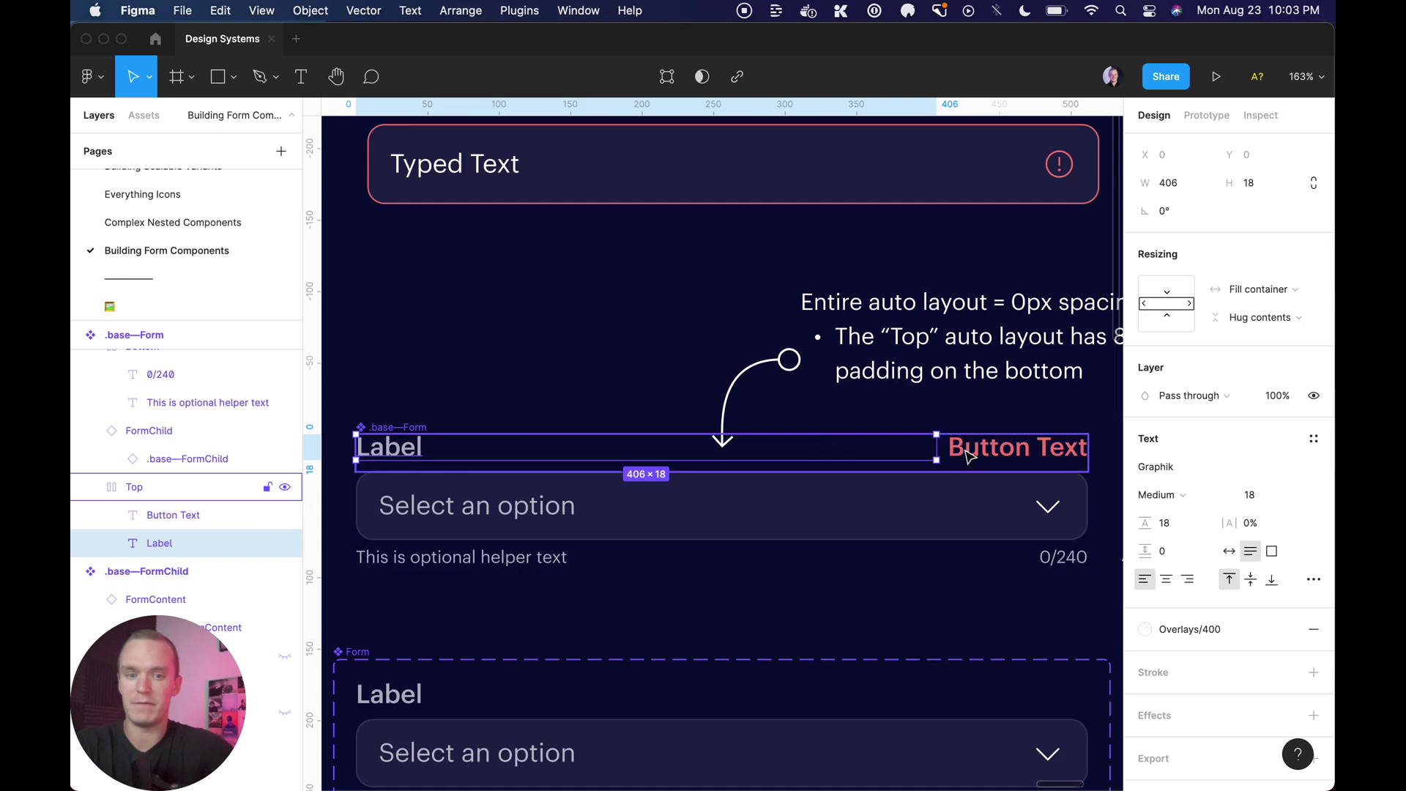
pyautogui.click(1017, 458)
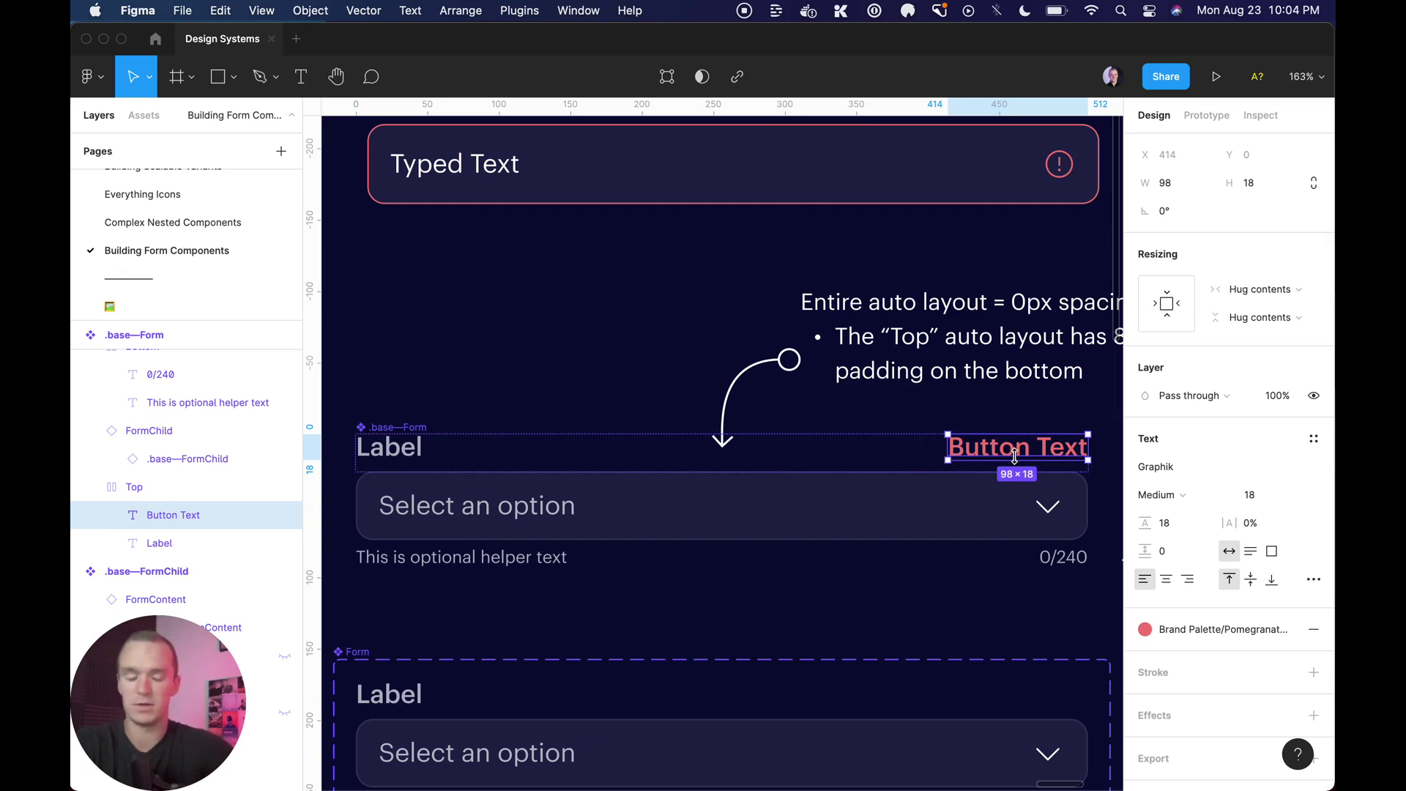
# Inspect the bottom helper text row and the 0/240 counter, then reselect .base—Form.
pyautogui.click(480, 561)
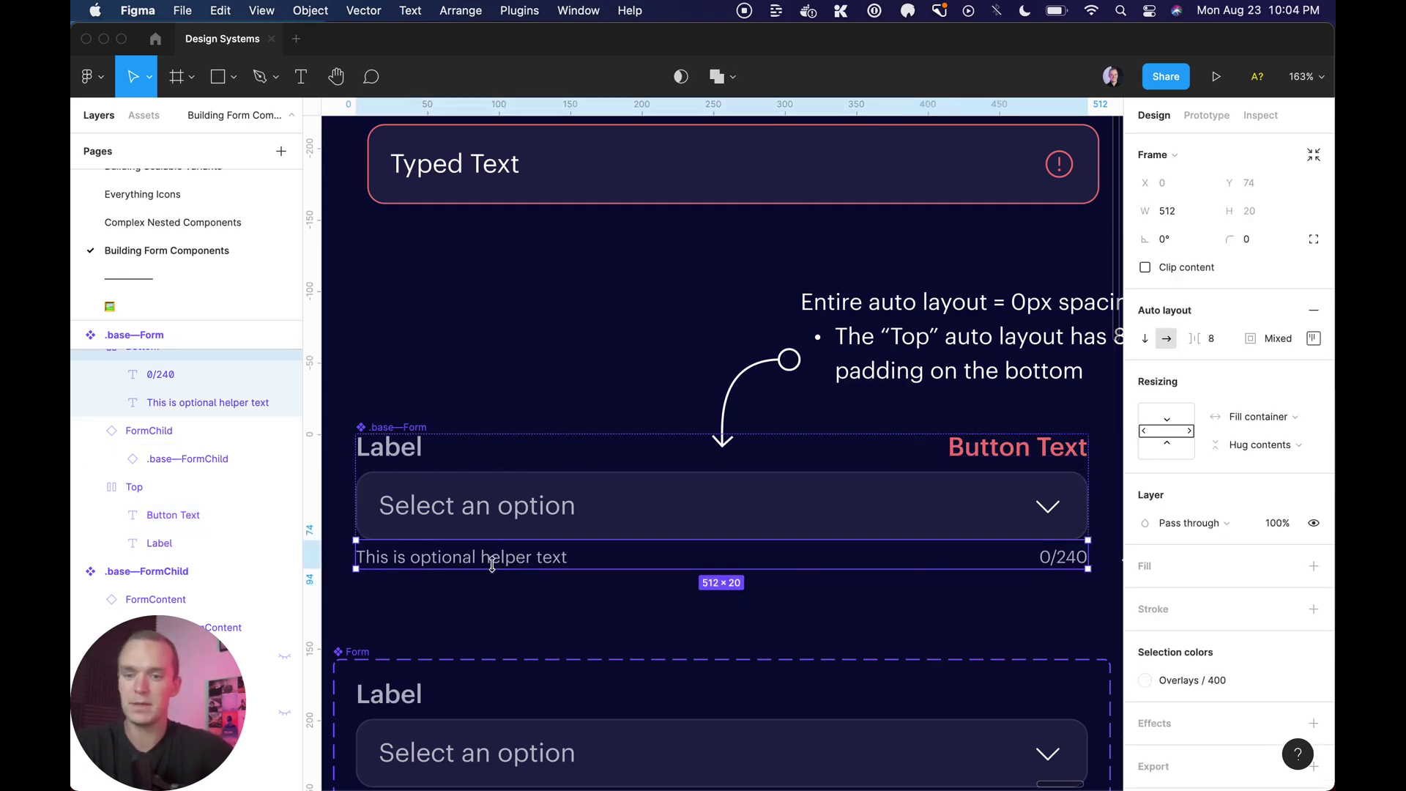
pyautogui.click(476, 561)
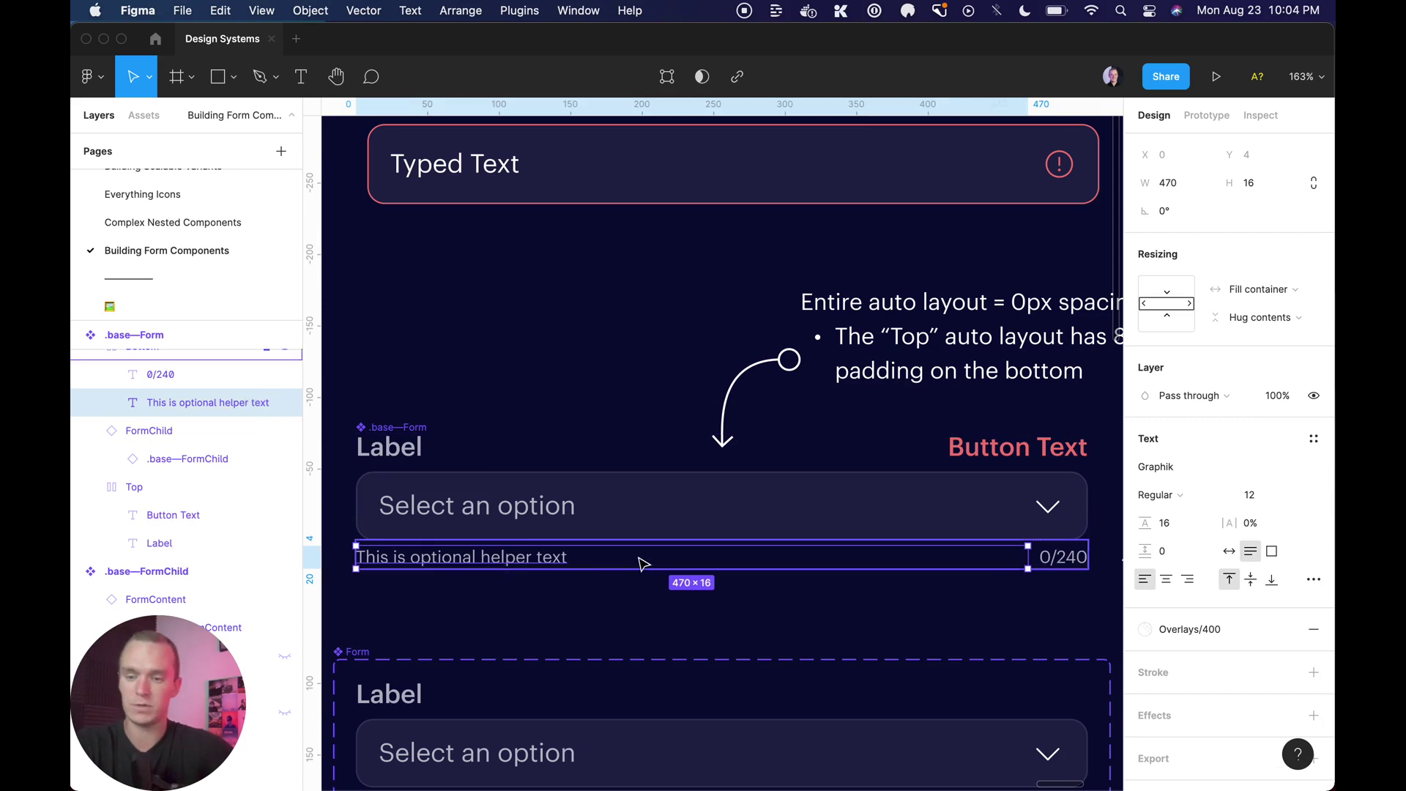
pyautogui.click(1069, 562)
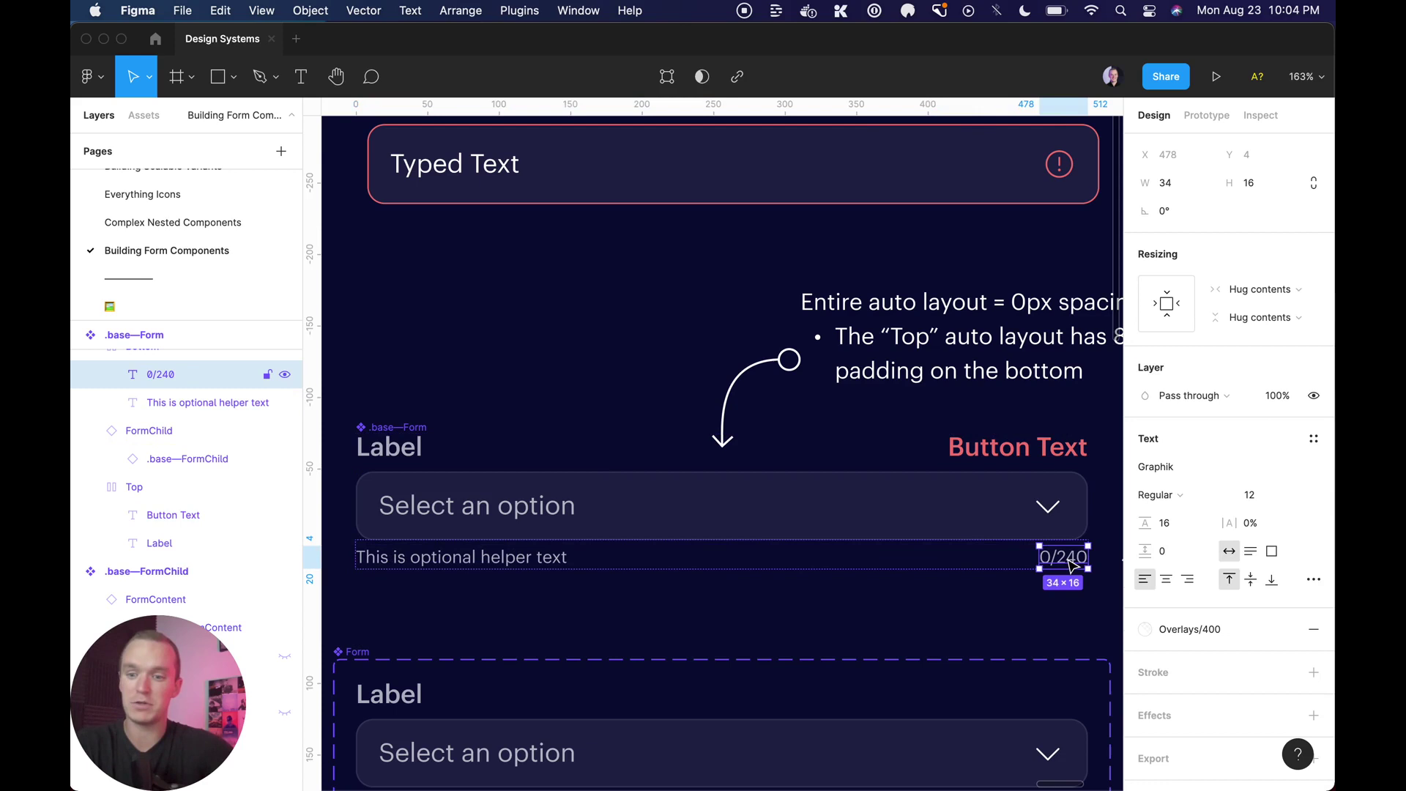
pyautogui.click(634, 351)
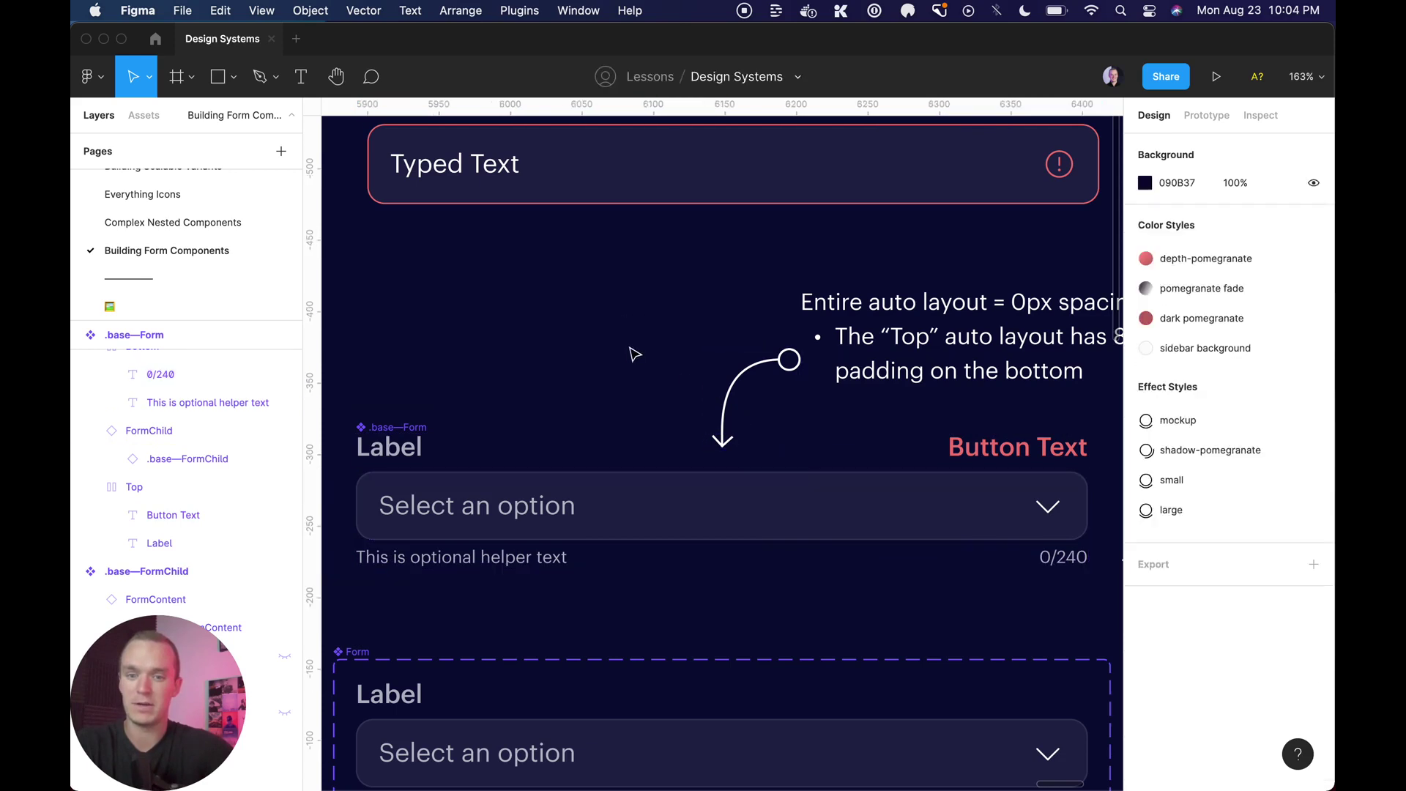
pyautogui.click(408, 427)
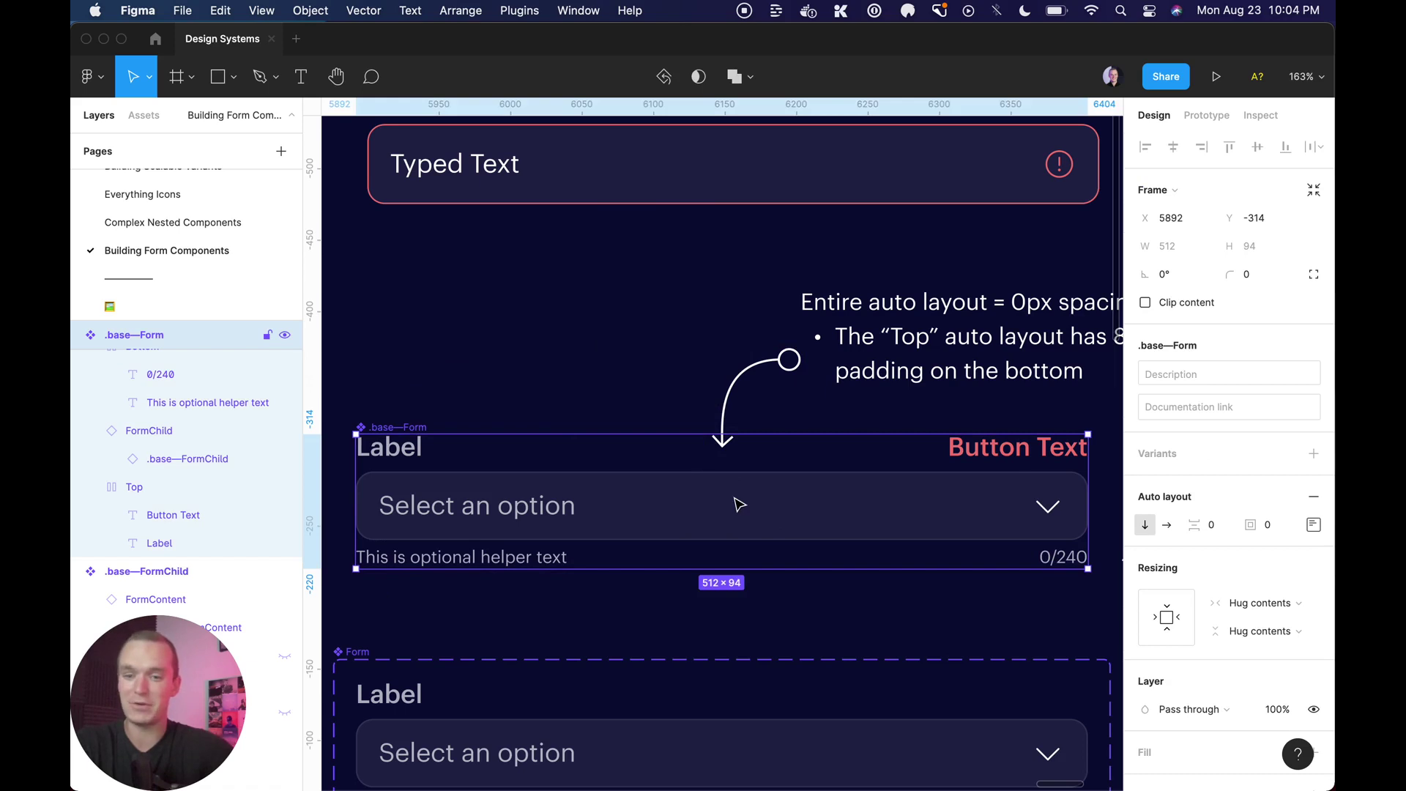
pyautogui.click(635, 366)
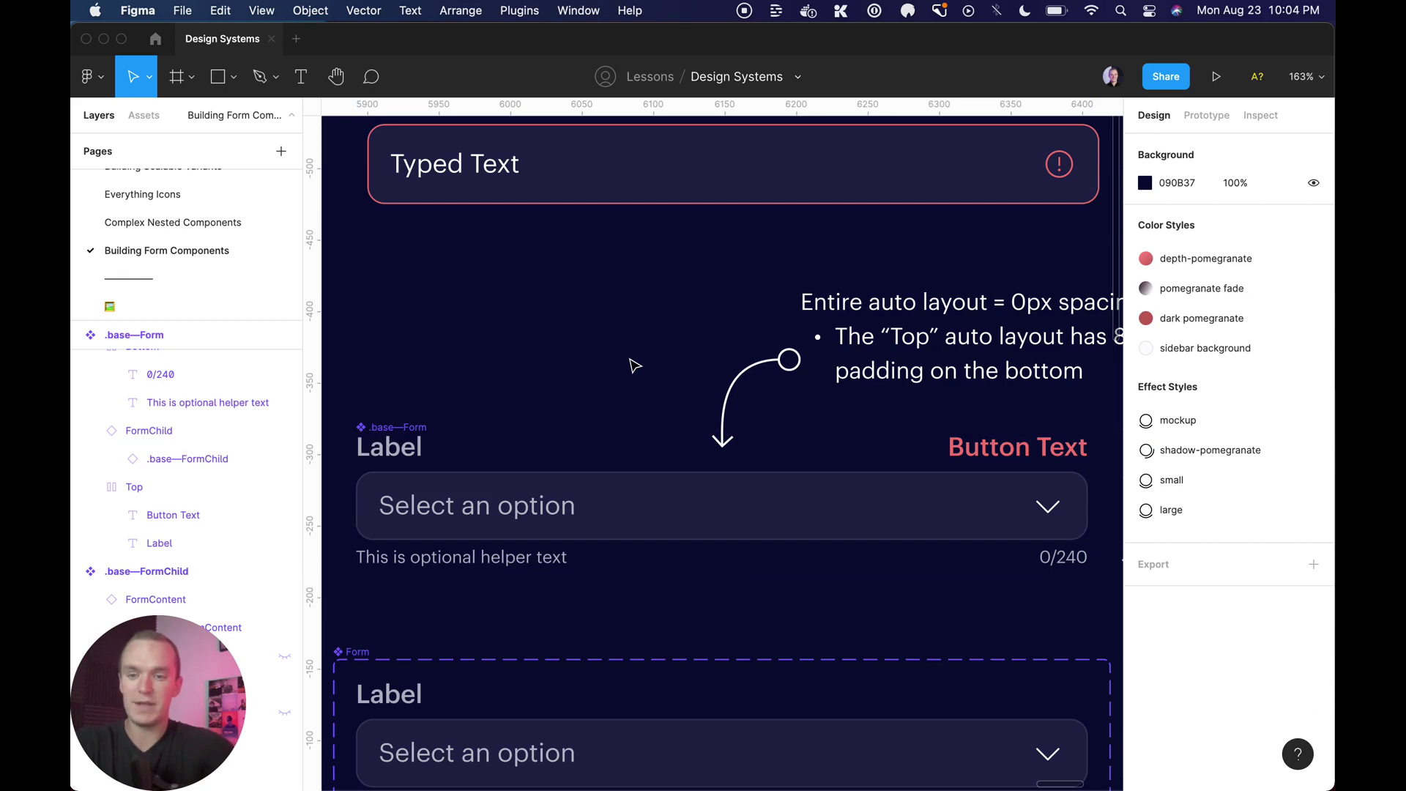
pyautogui.hotkey('shift', '0')
pyautogui.scroll(-5, 630, 364)
pyautogui.click(481, 332)
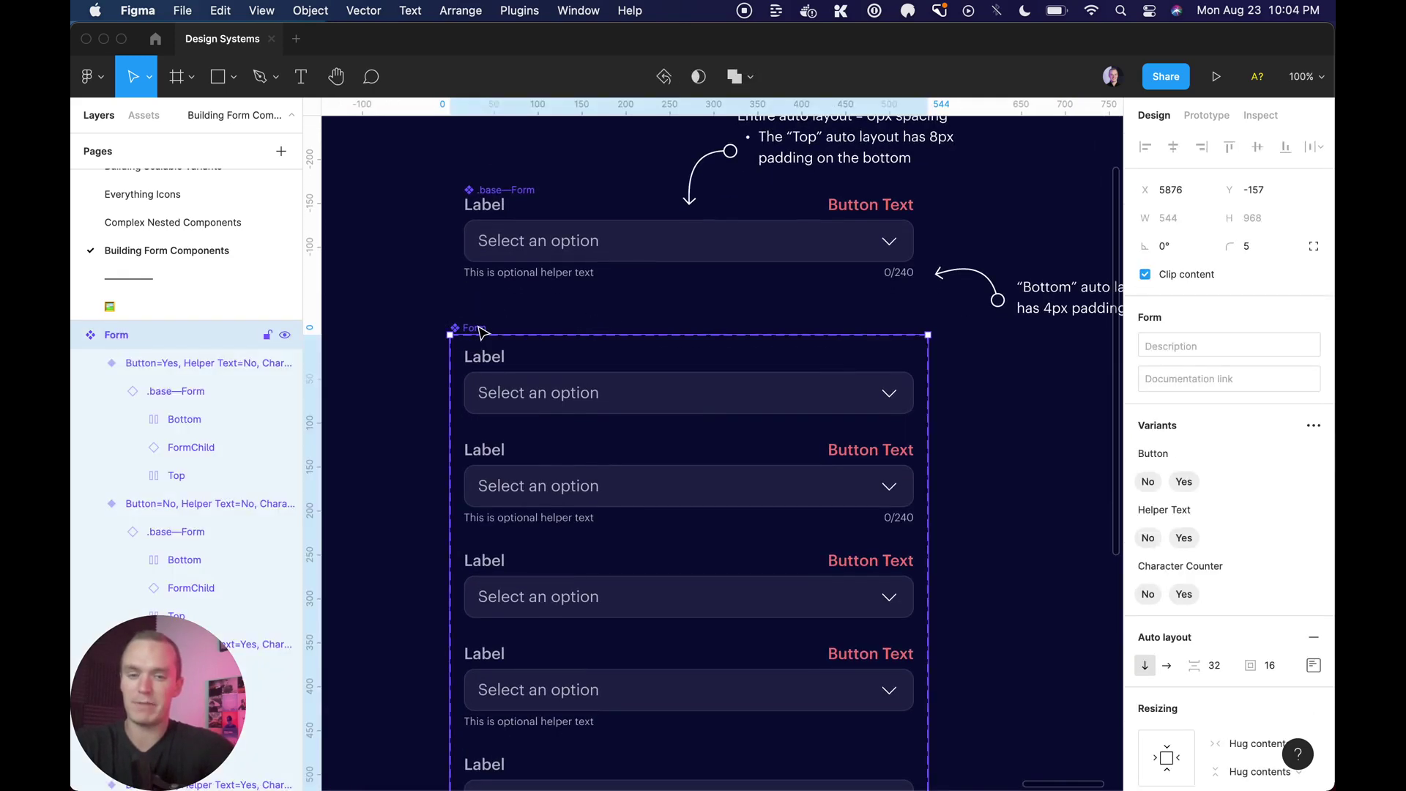
pyautogui.hotkey('shift', '2')
pyautogui.press('super+backslash')
pyautogui.hotkey('shift', '2')
pyautogui.click(1151, 331)
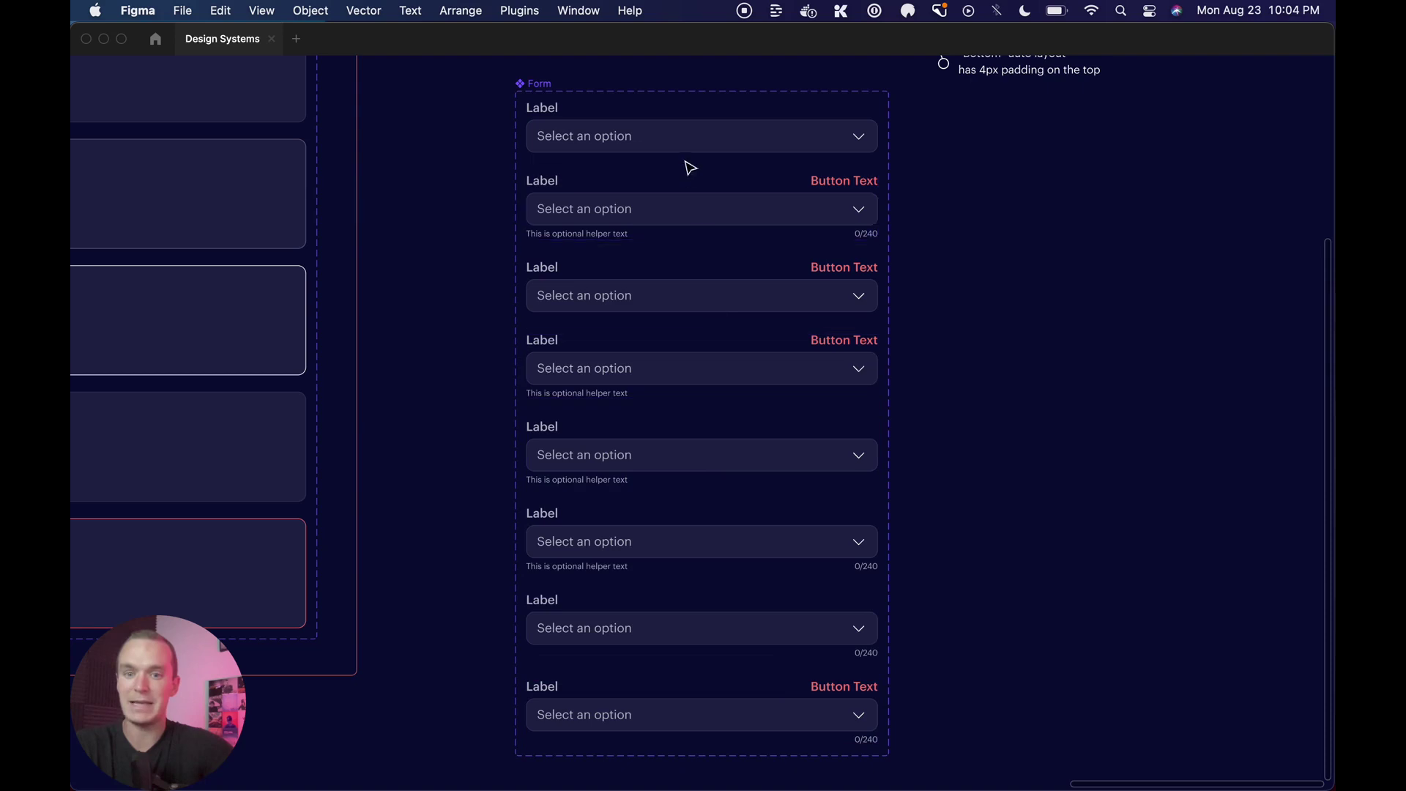
pyautogui.click(1021, 237)
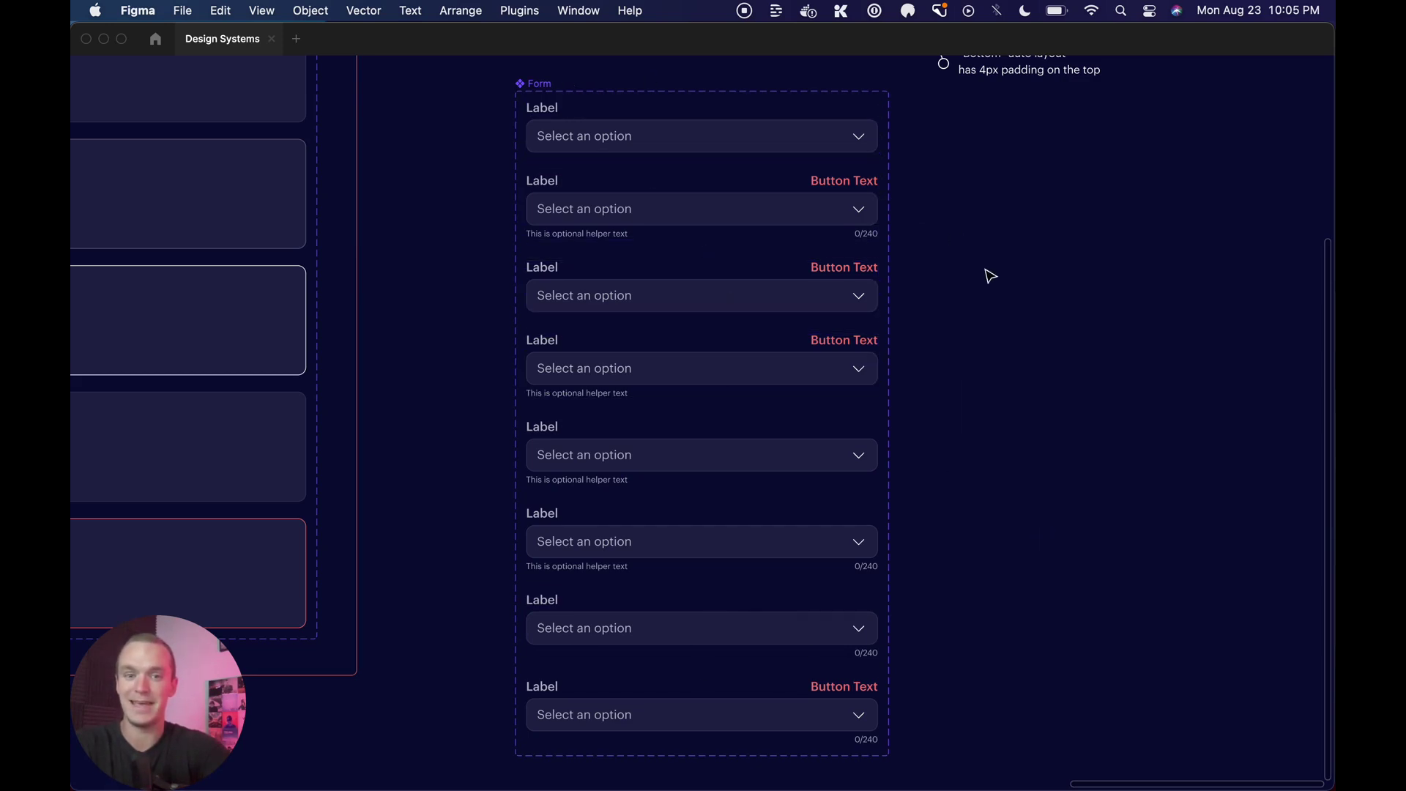
# Search 'form' and place a Form instance on the canvas, with panels shown again.
pyautogui.hscroll(9, 990, 276)
pyautogui.scroll(4, 990, 277)
pyautogui.hotkey('shift', 'i')
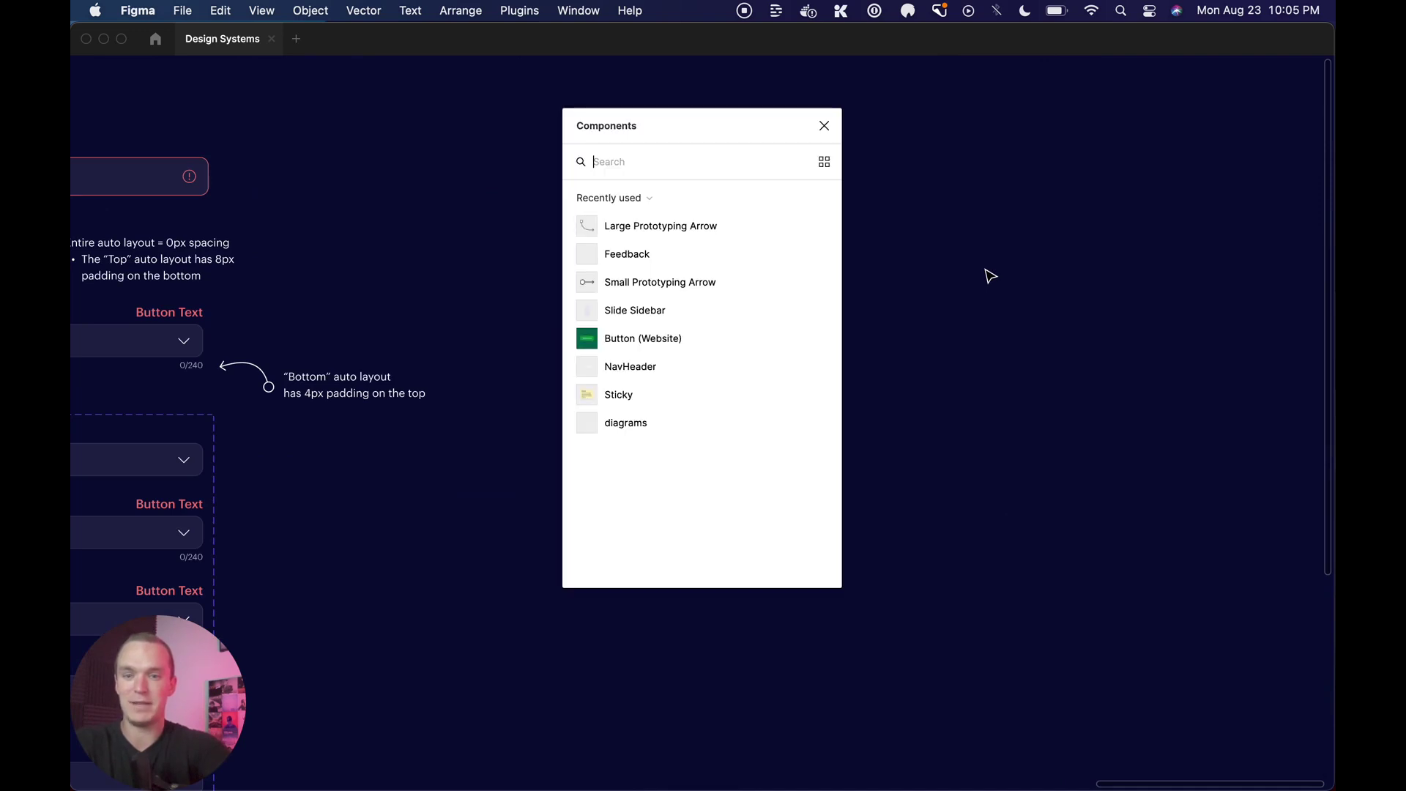
pyautogui.write('form')
pyautogui.moveTo(639, 220); pyautogui.dragTo(1084, 405)
pyautogui.hotkey('shift', '2')
pyautogui.press('super+backslash')
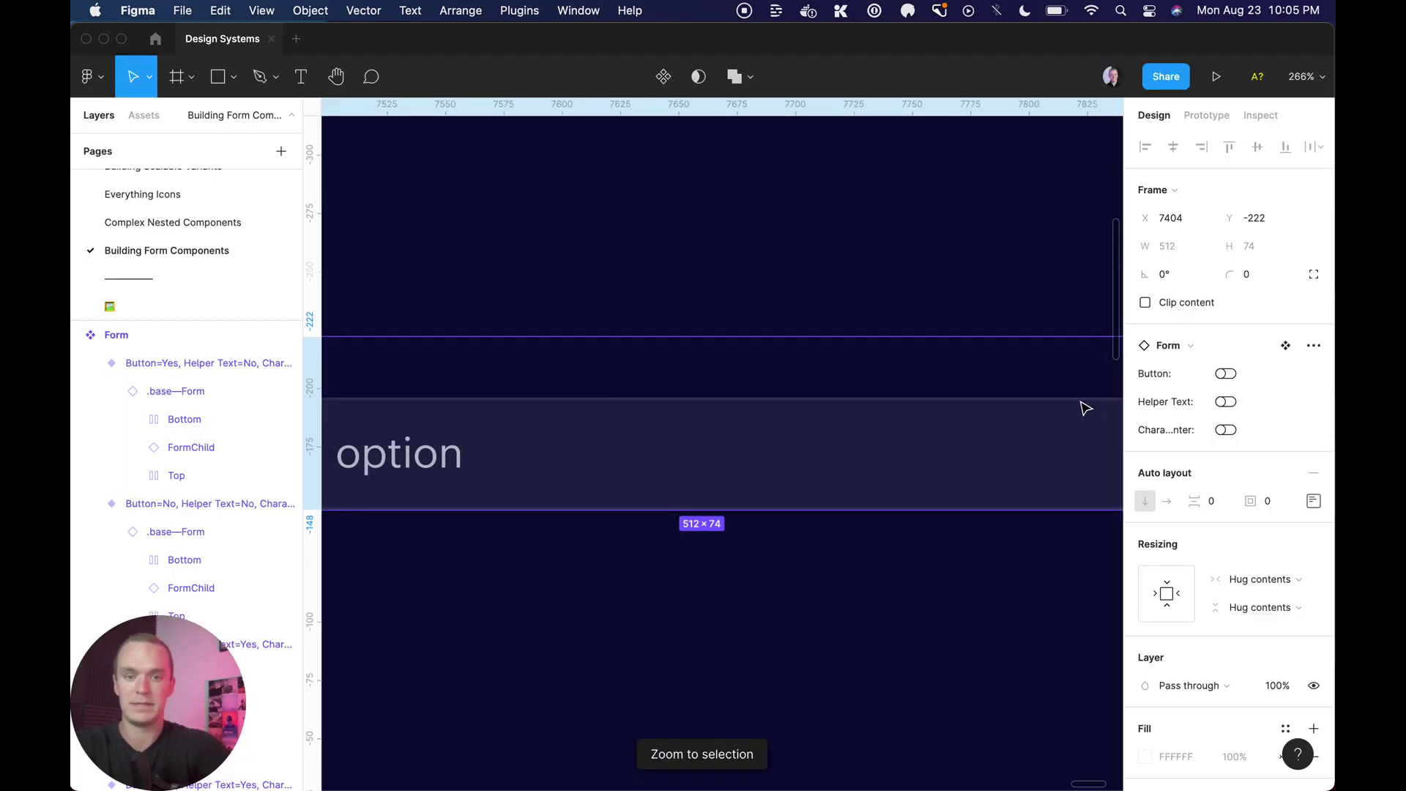
pyautogui.hotkey('shift', '2')
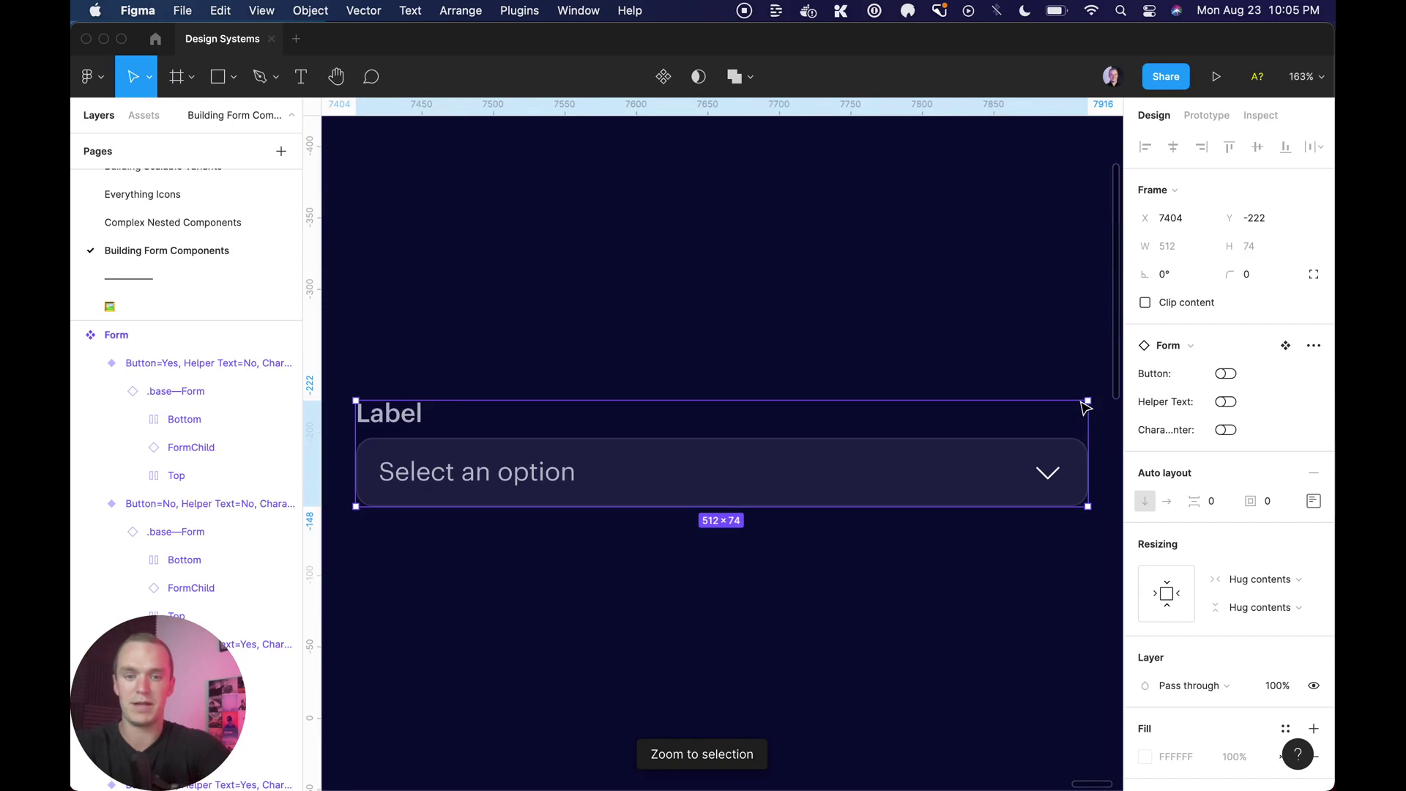
# Toggle the Form's Button, Helper Text and Character counter properties, leaving only Helper Text on.
pyautogui.click(1223, 375)
pyautogui.click(1224, 402)
pyautogui.click(1225, 430)
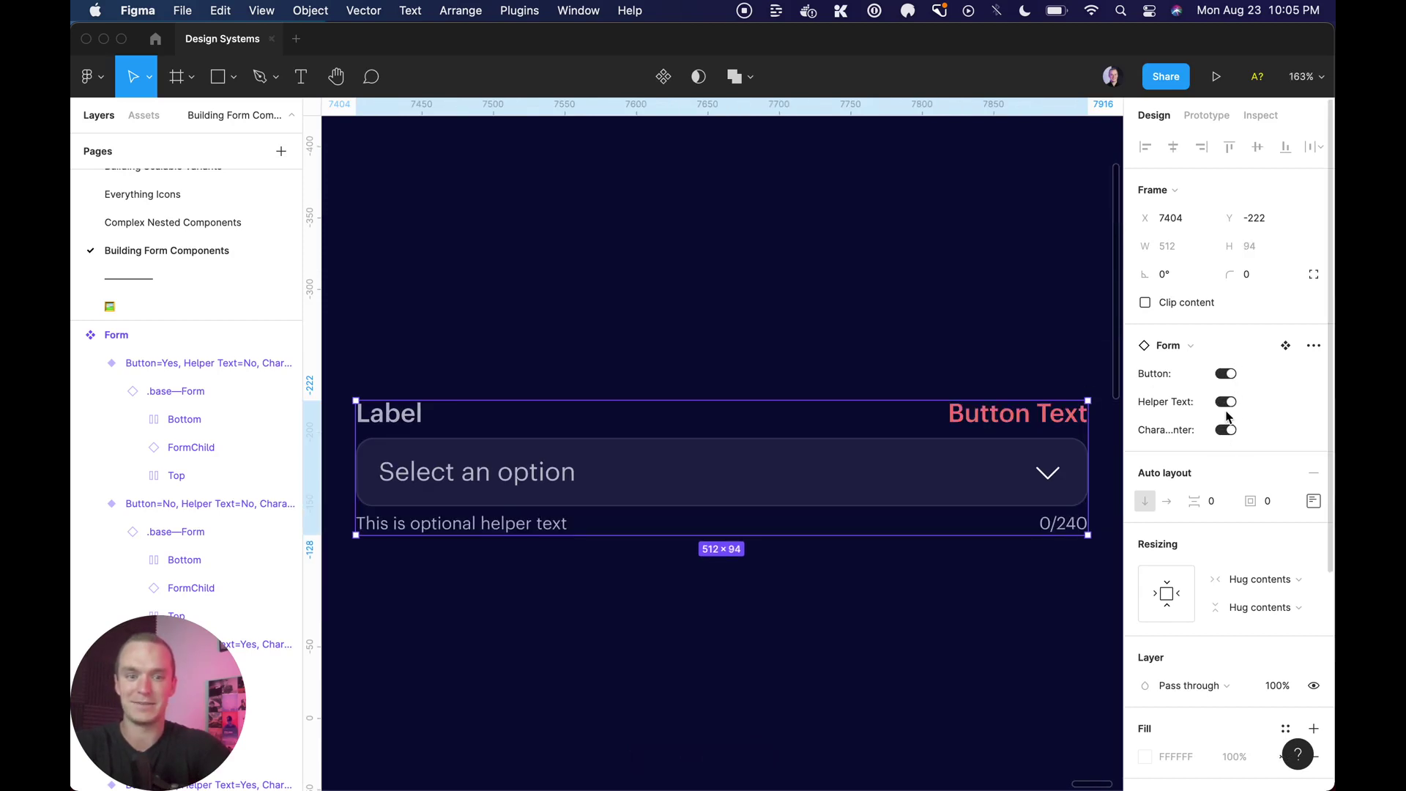
pyautogui.click(1225, 402)
pyautogui.click(1225, 430)
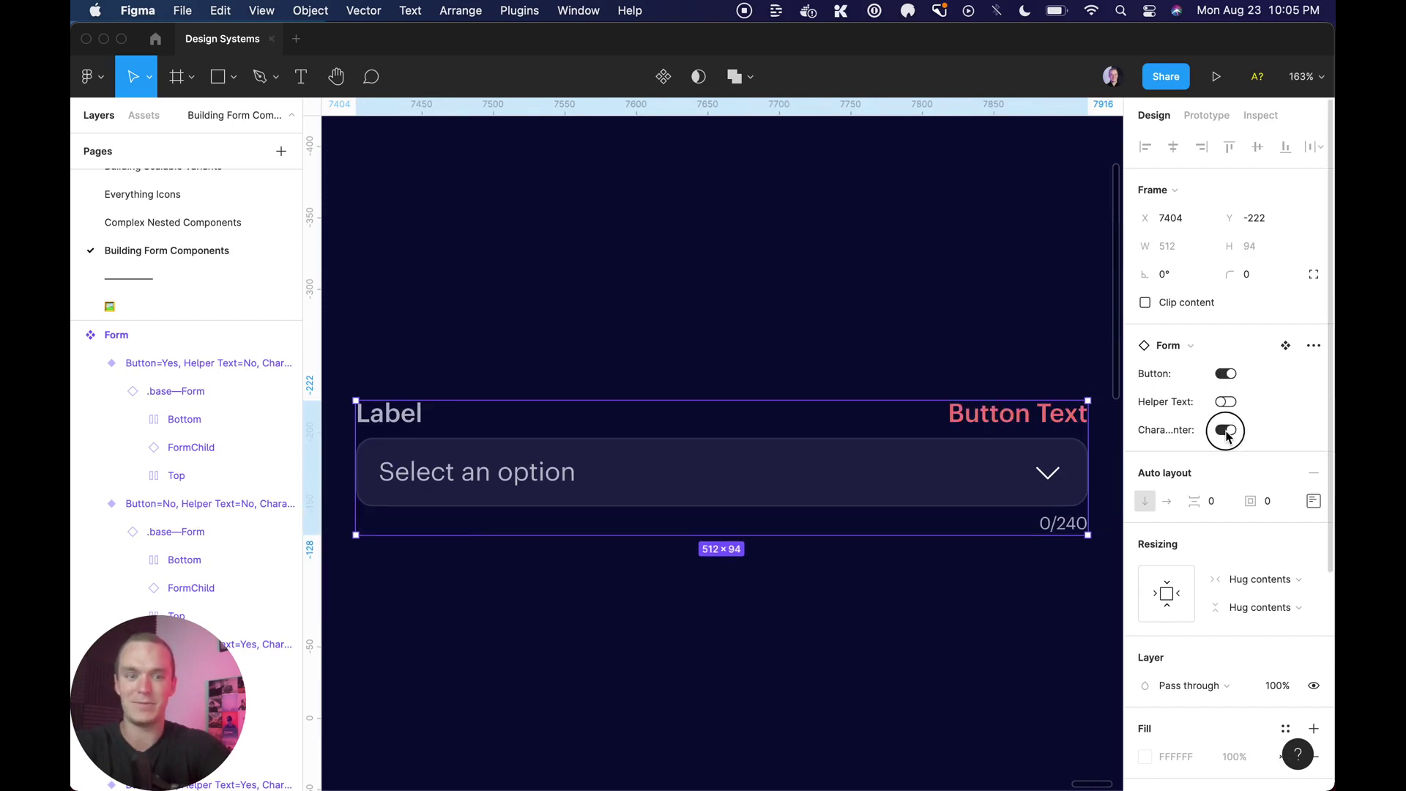
pyautogui.click(1227, 375)
pyautogui.click(1227, 402)
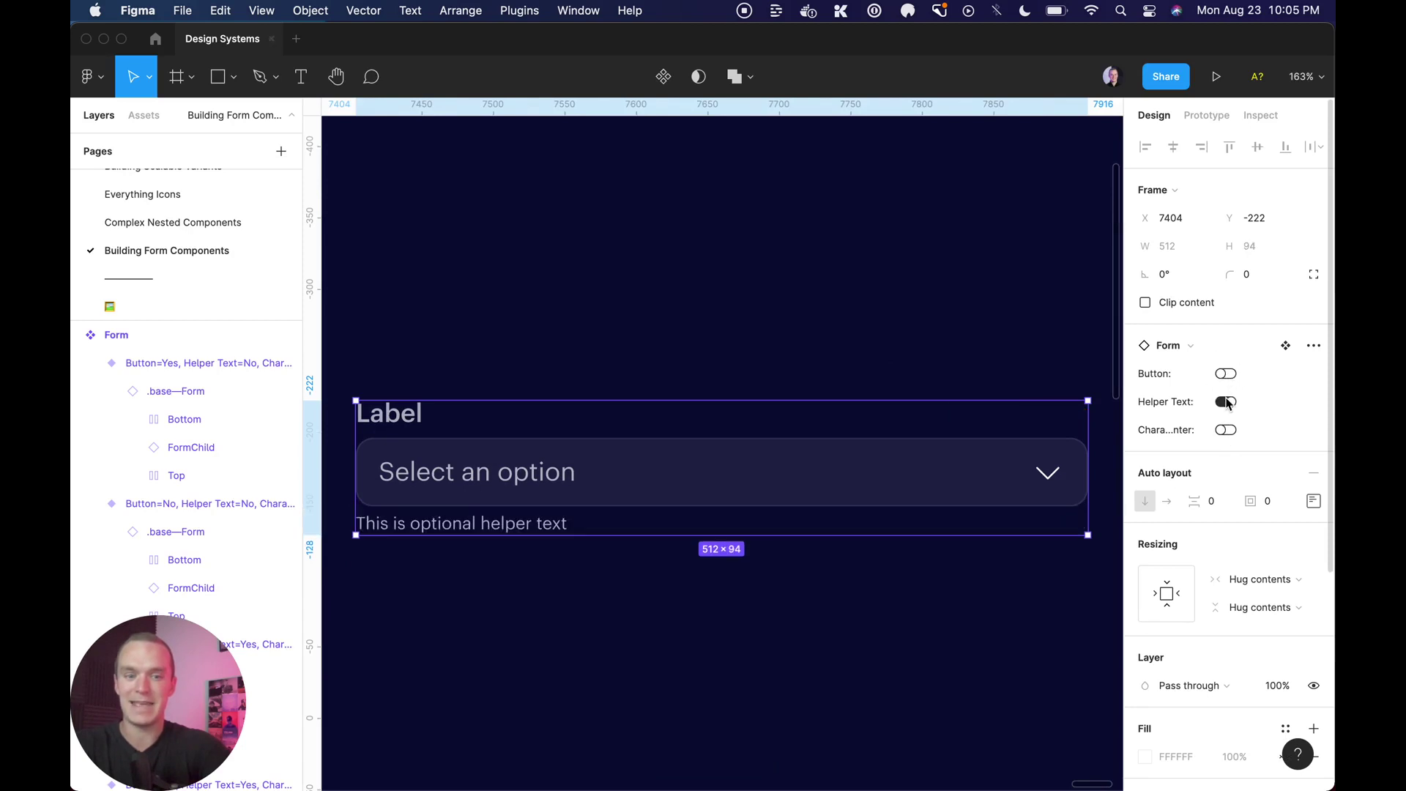
# Swap the Form's nested Select field for a Text Area.
pyautogui.doubleClick(943, 477)
pyautogui.doubleClick(854, 493)
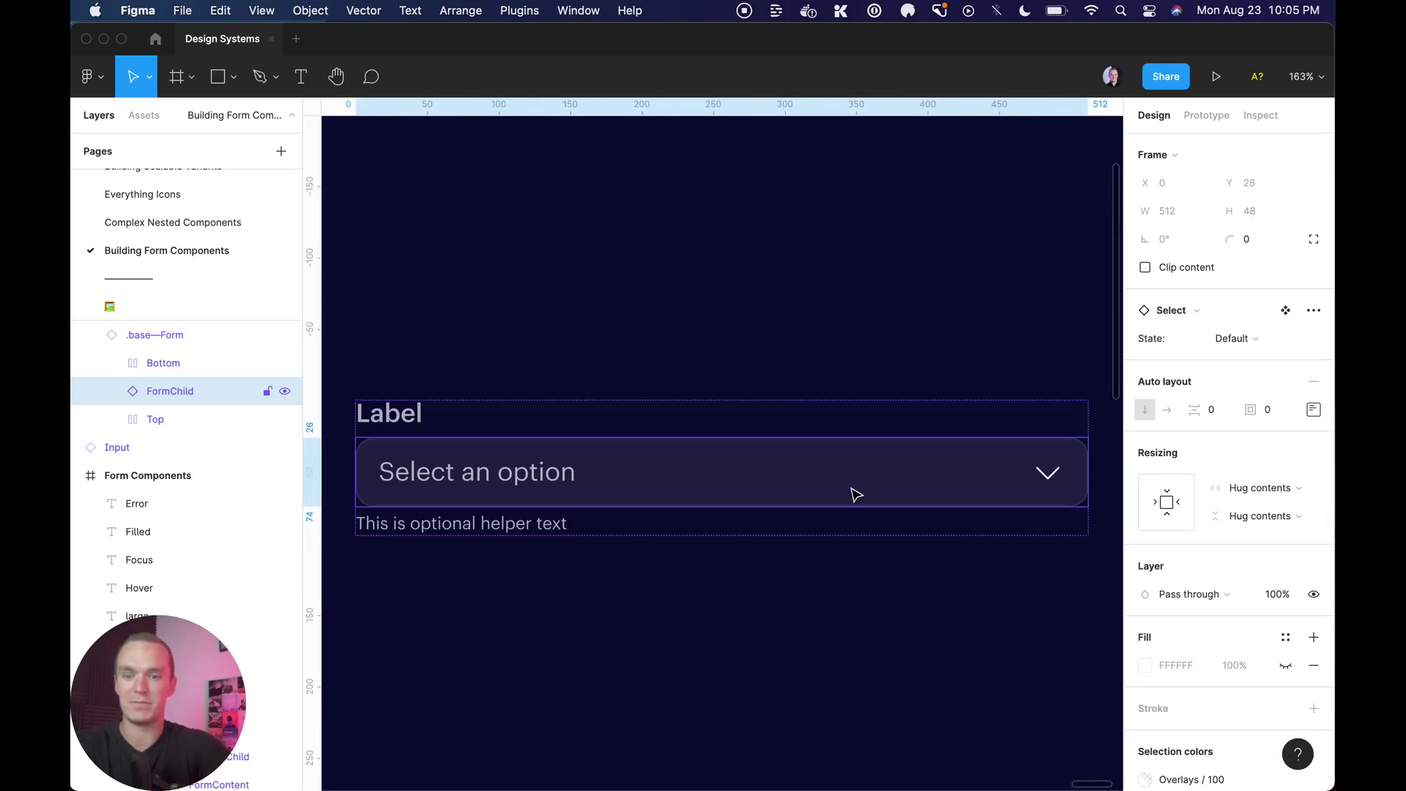
pyautogui.click(1201, 323)
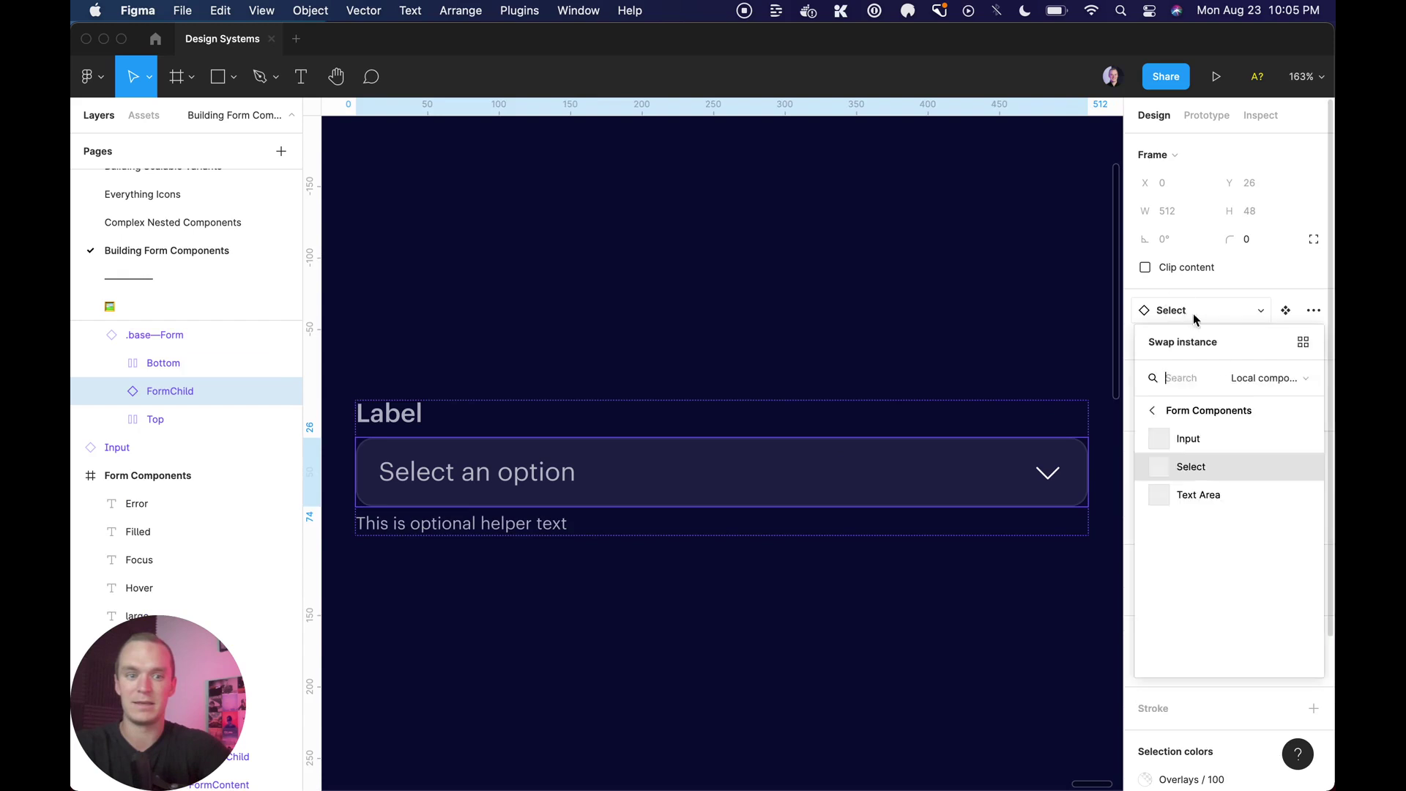
pyautogui.click(1208, 493)
# Enable Button Text and the Character counter on the whole Form.
pyautogui.press('Escape')
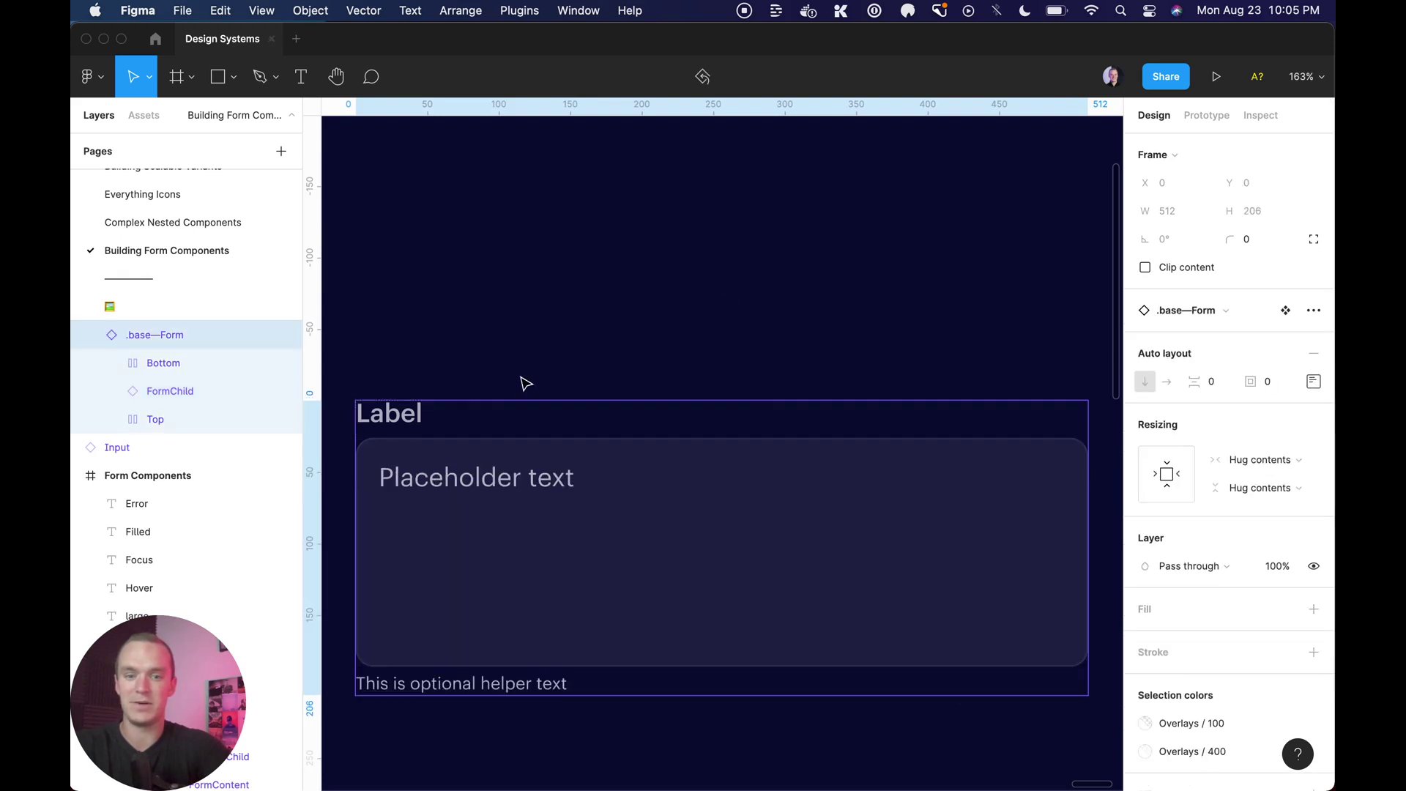
pyautogui.press('Escape')
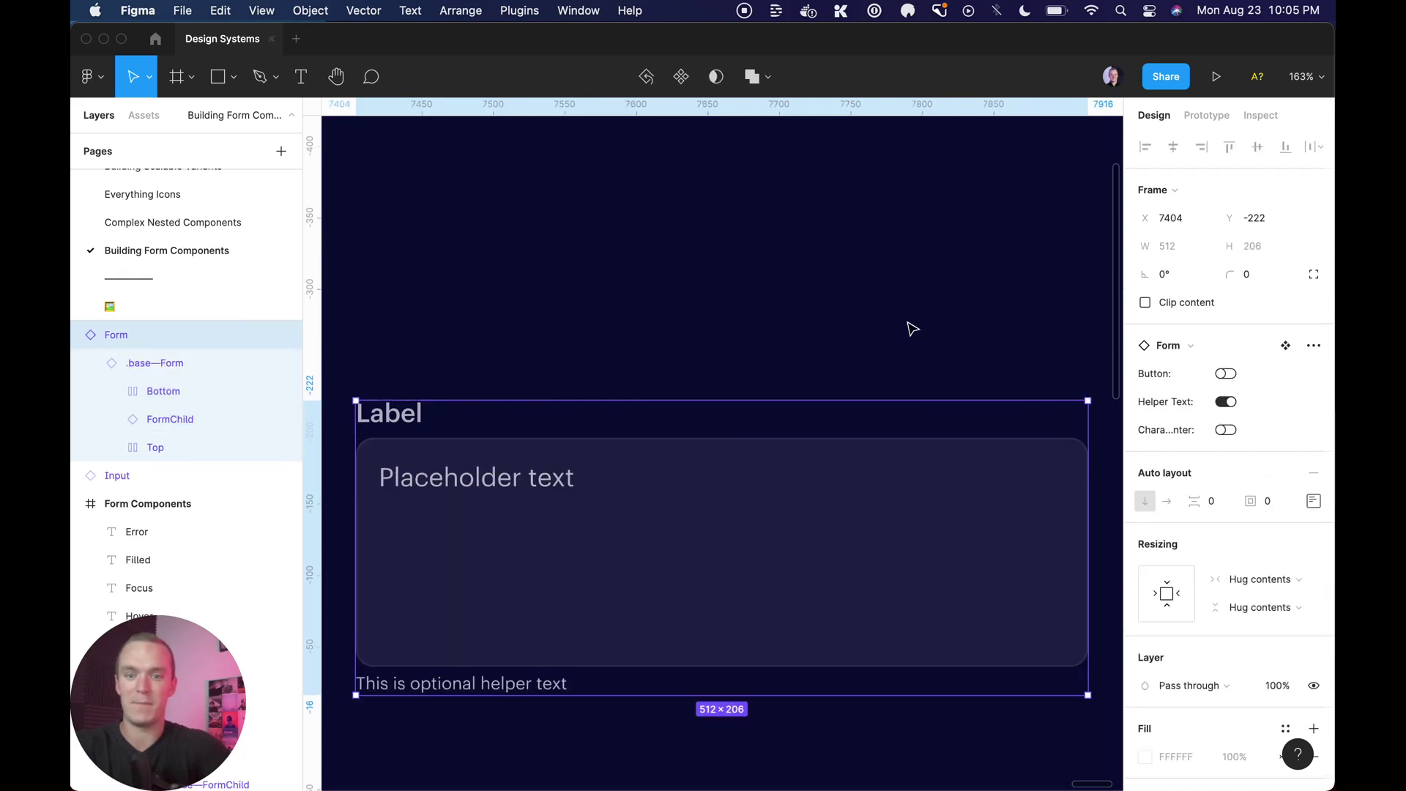
pyautogui.click(1225, 374)
pyautogui.click(1225, 429)
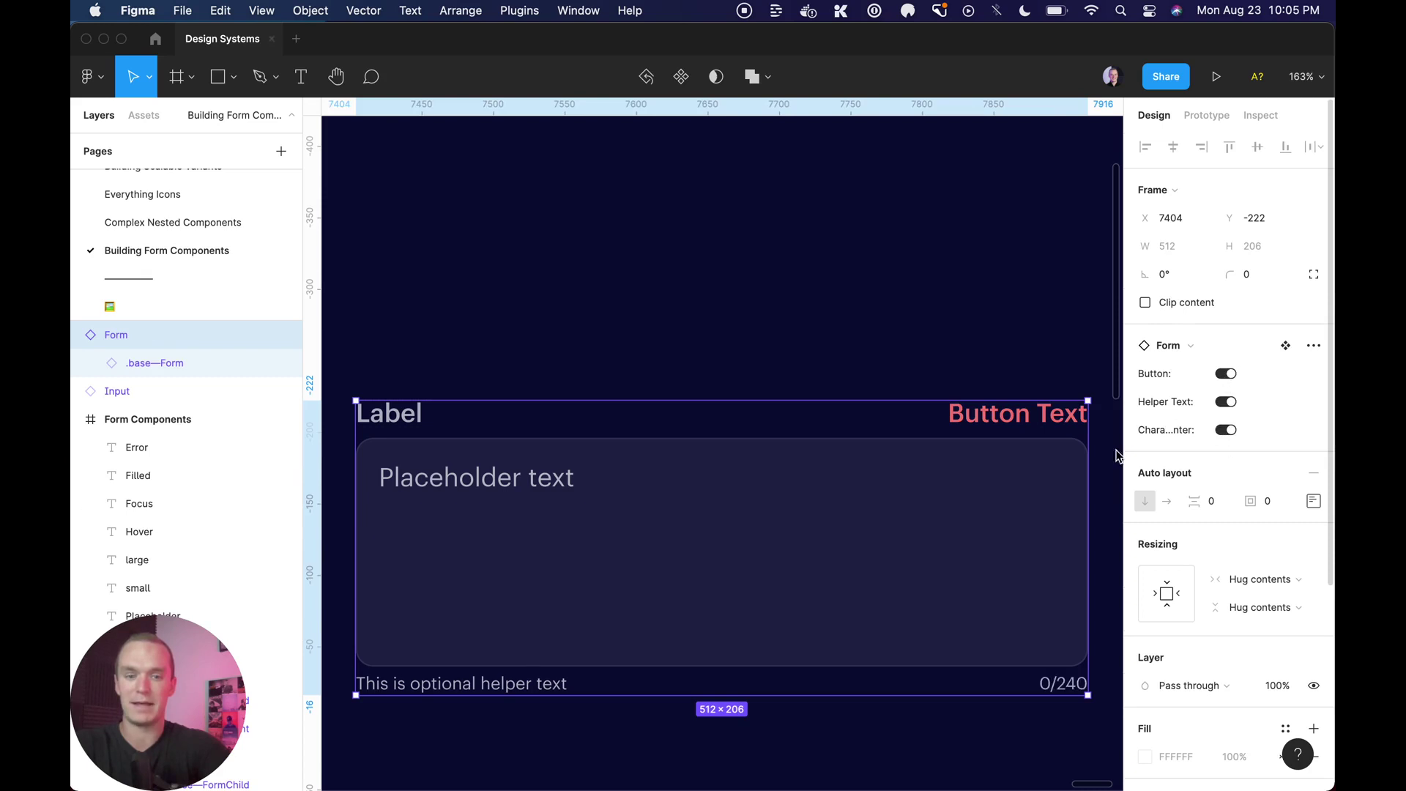
# Swap the nested Text Area field back to a Select.
pyautogui.doubleClick(981, 513)
pyautogui.click(853, 535)
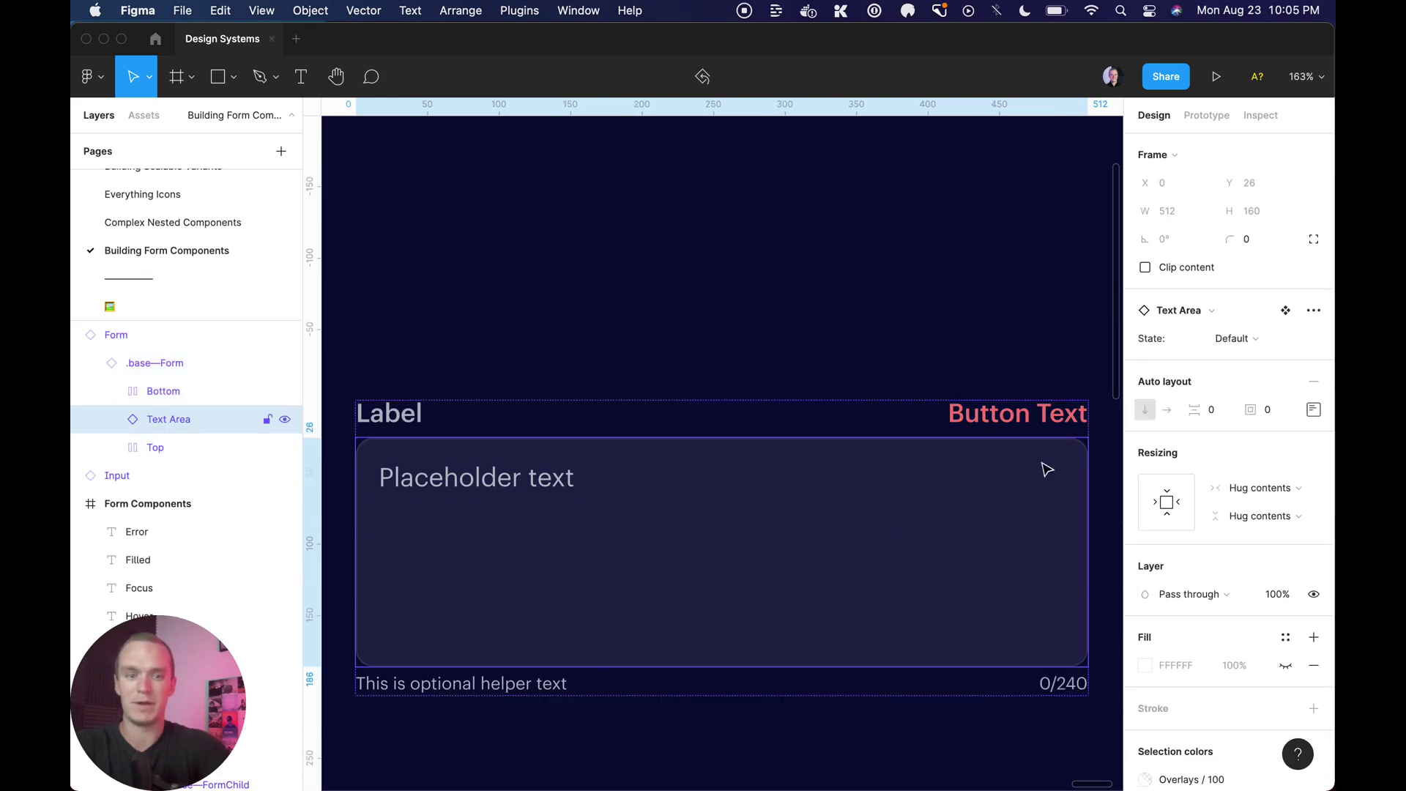
pyautogui.click(1260, 311)
pyautogui.click(1193, 467)
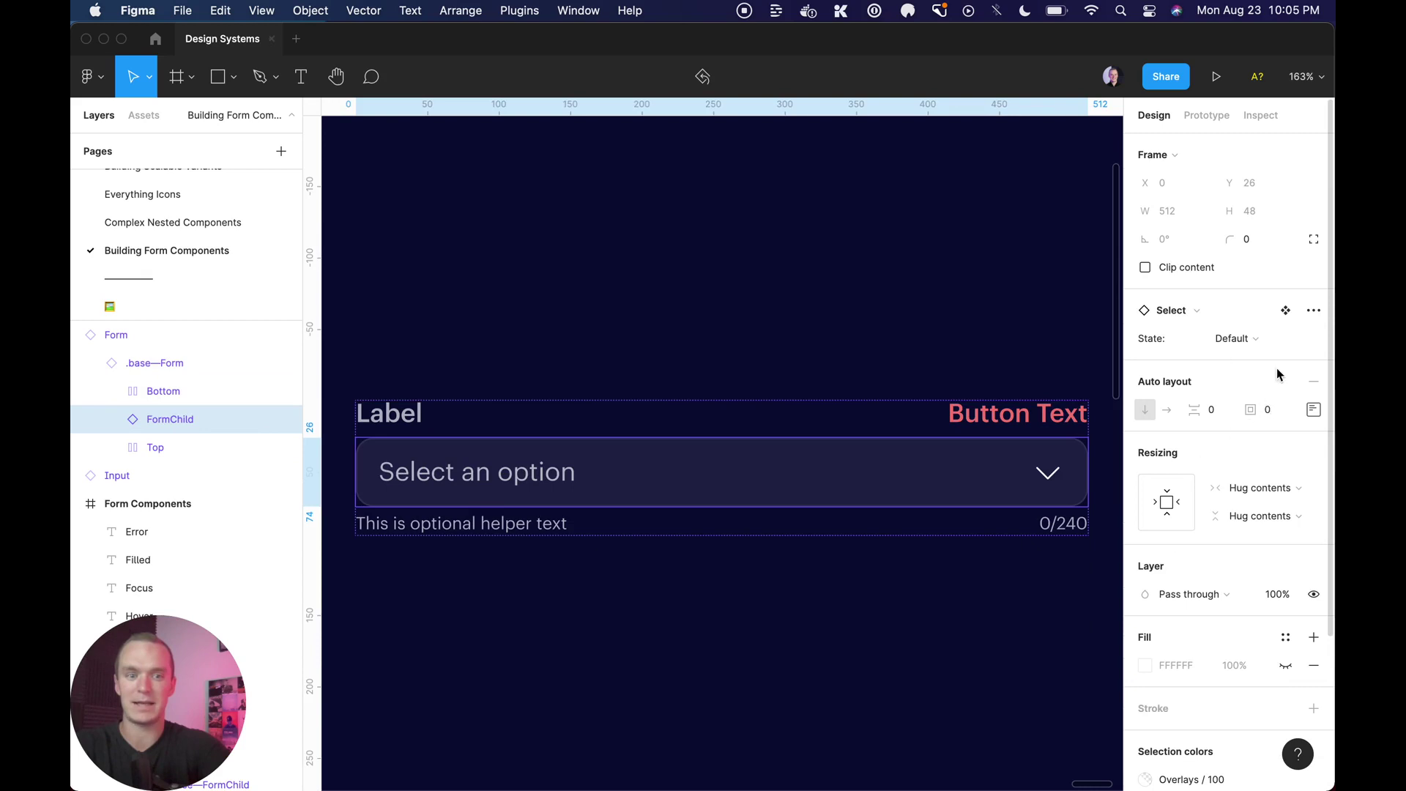
pyautogui.click(1255, 341)
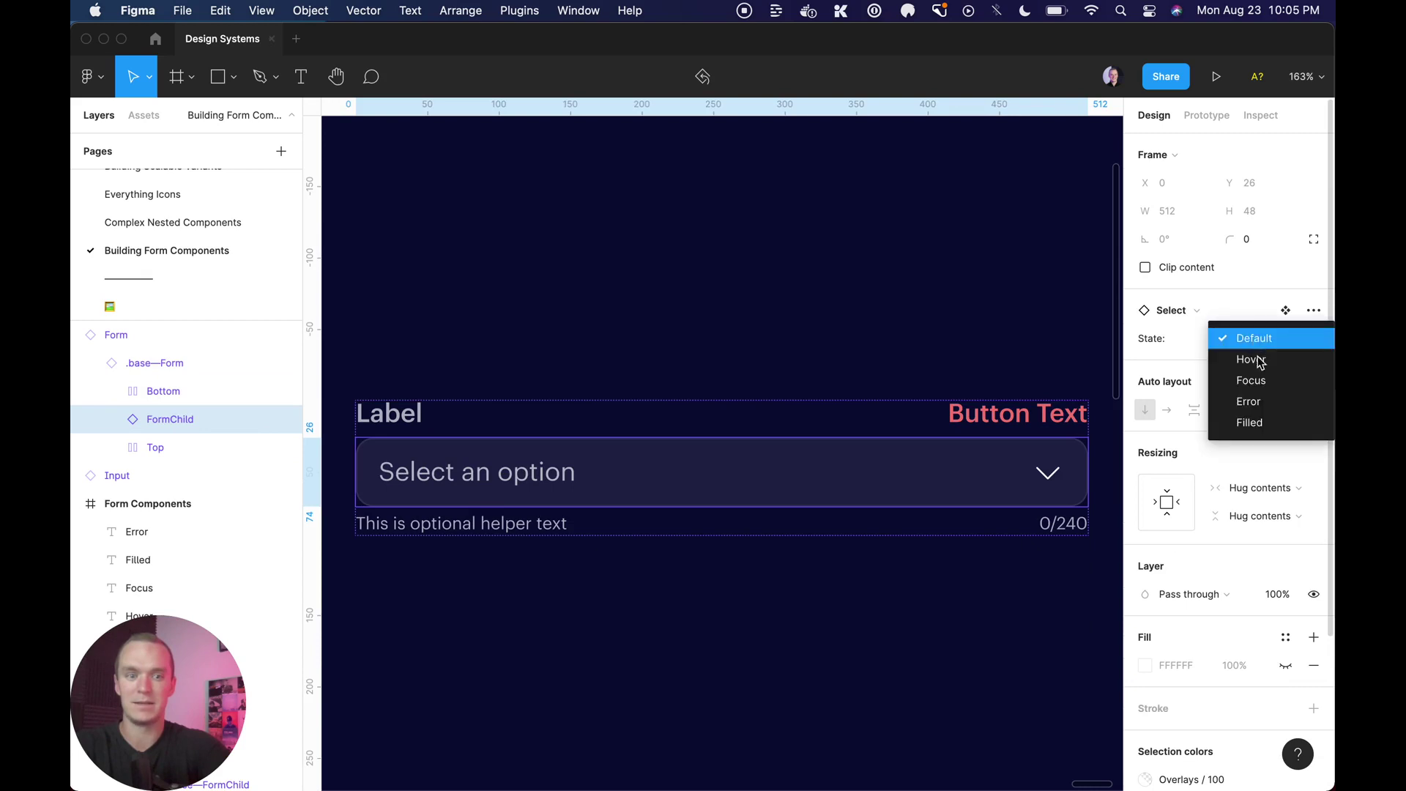
# Put the Select field in its Error state and turn off the Form's Character counter.
pyautogui.click(1252, 401)
pyautogui.hotkey('shift', 'Return')
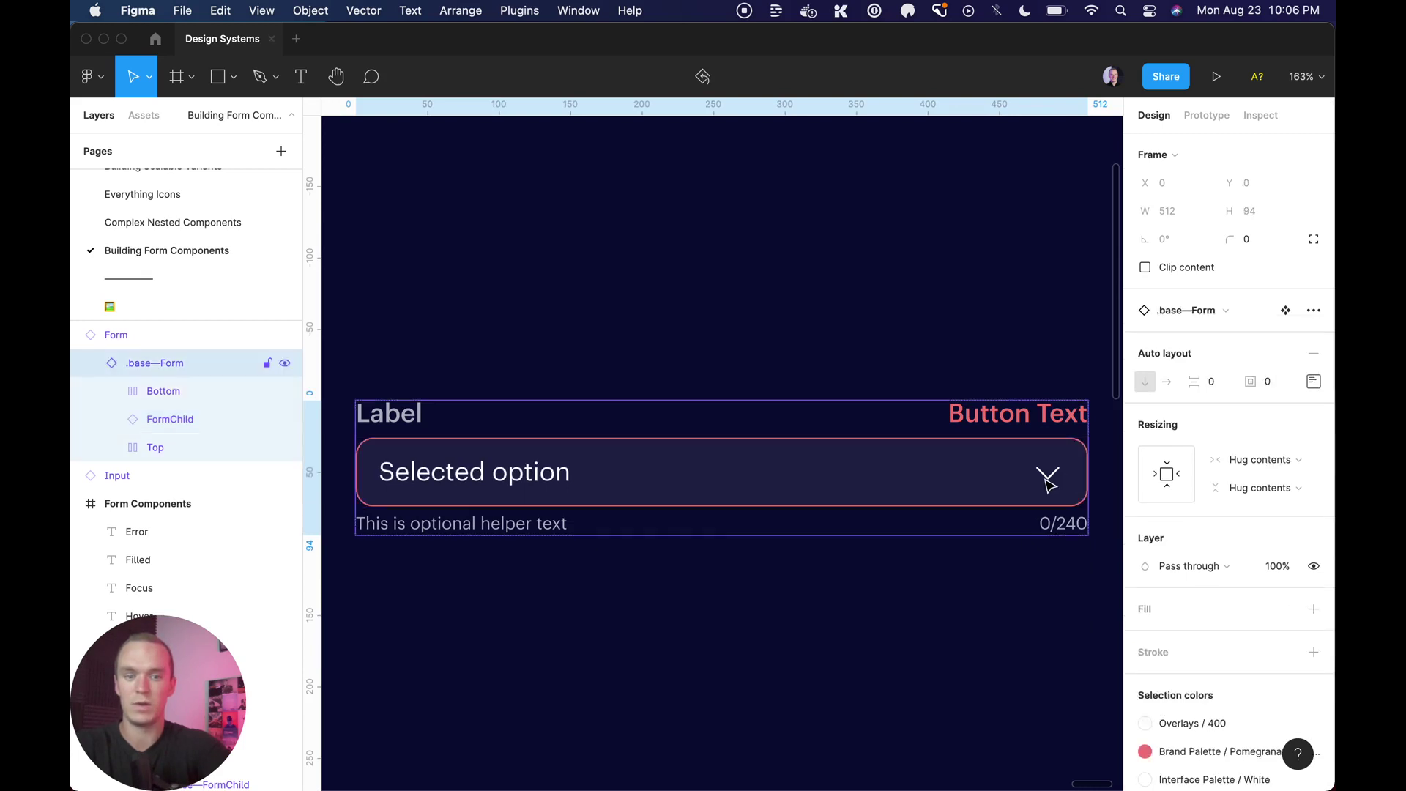
pyautogui.hotkey('shift', 'Return')
pyautogui.click(1226, 431)
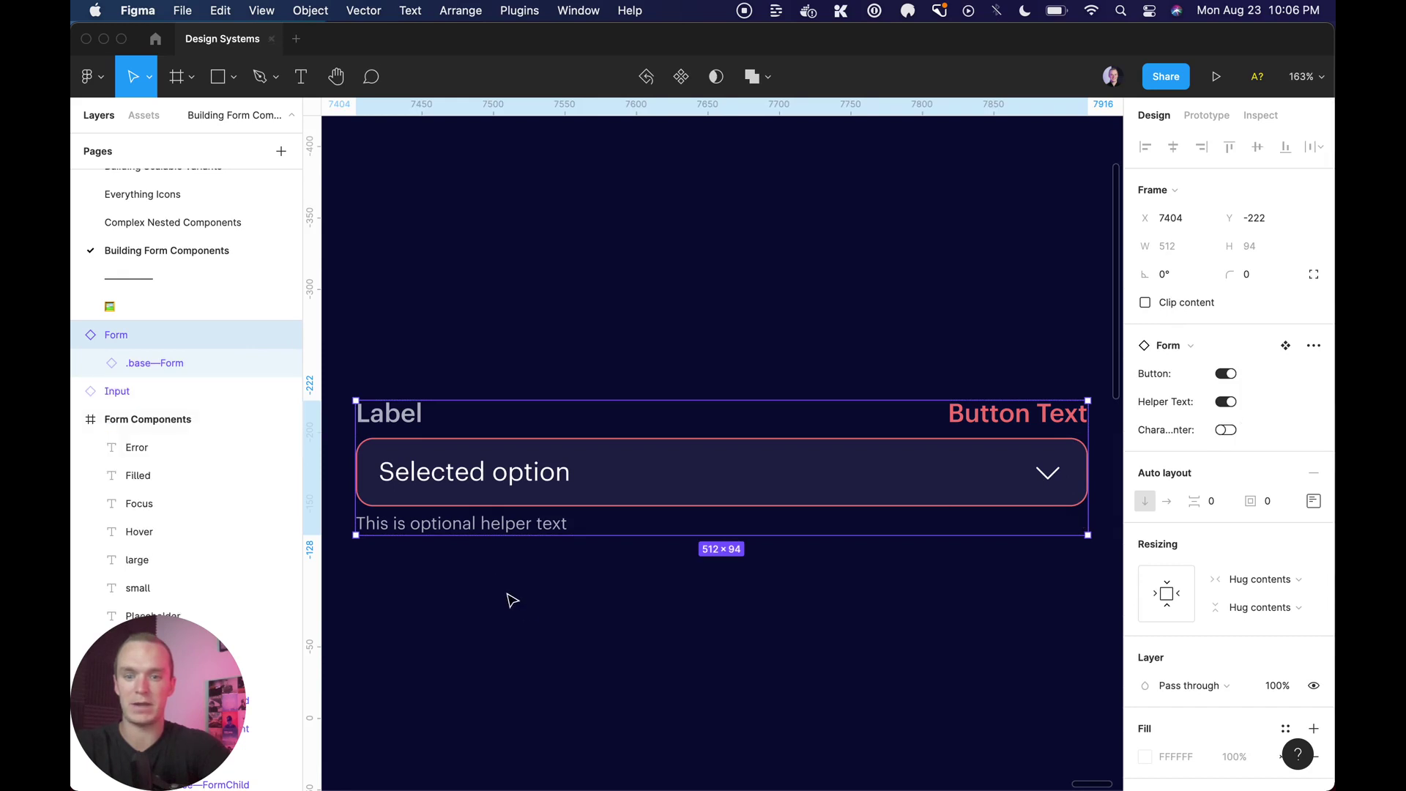
# Apply the Pomegranate colour style to the helper text.
pyautogui.keyDown('super'); pyautogui.click(473, 525); pyautogui.keyUp('super')
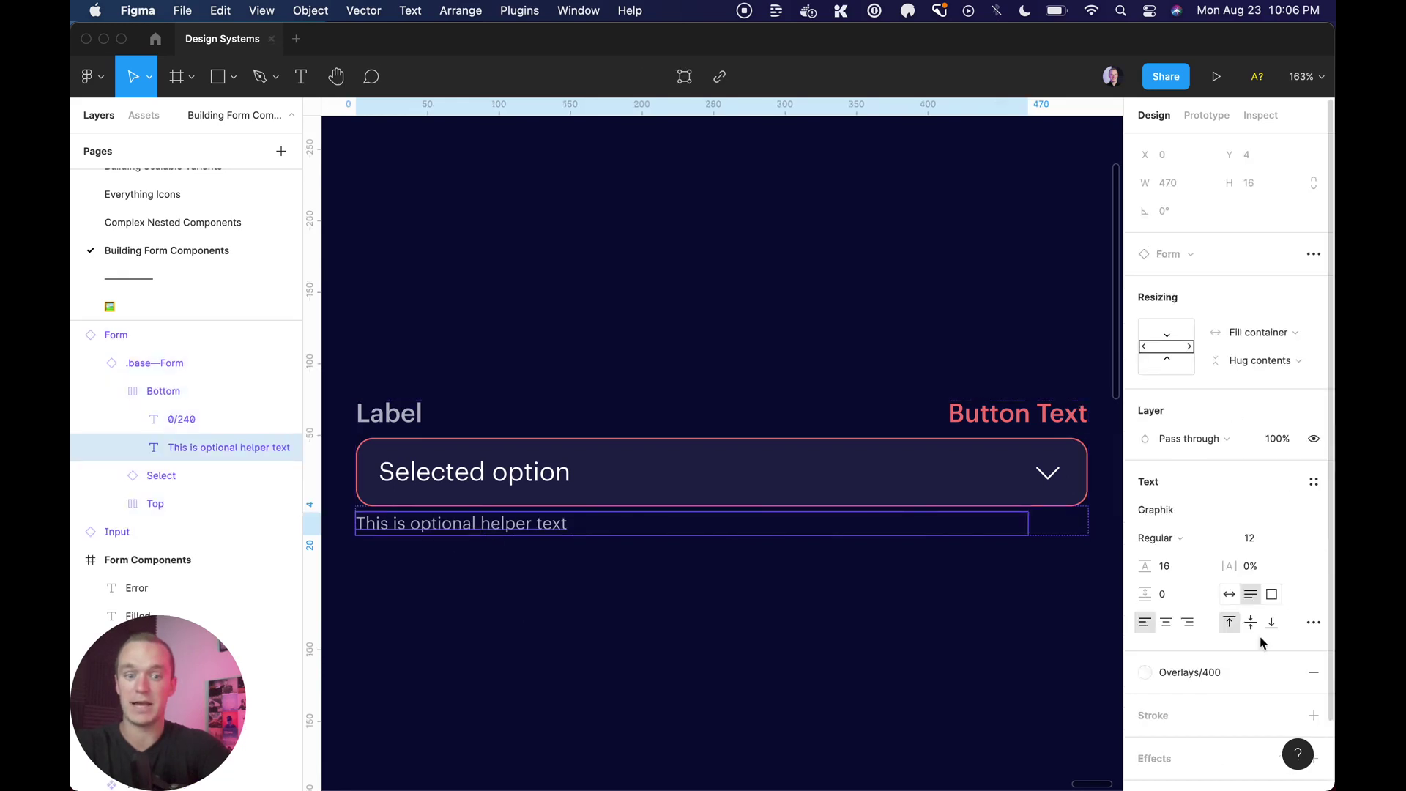
pyautogui.click(1285, 672)
pyautogui.scroll(2, 1177, 644)
pyautogui.click(1161, 668)
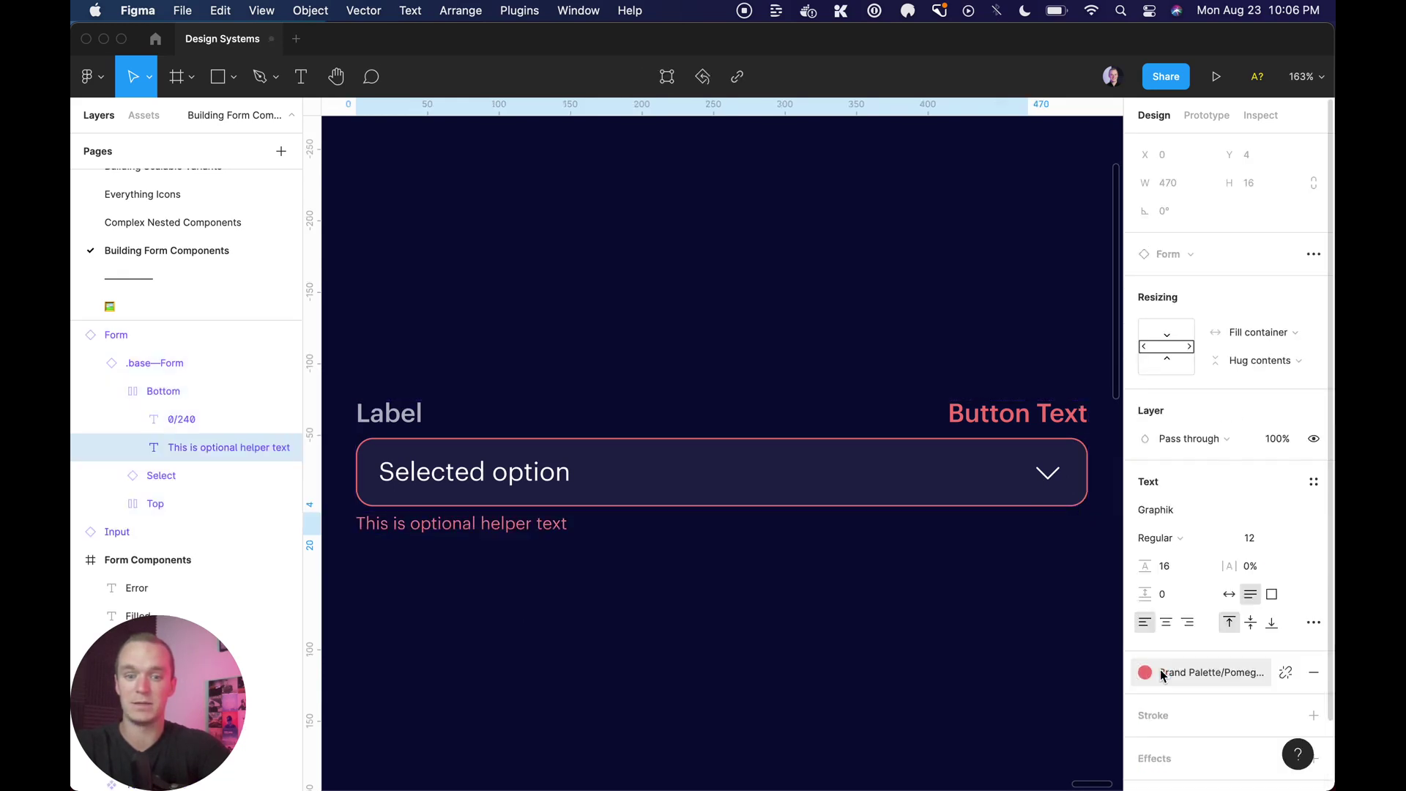
pyautogui.click(757, 278)
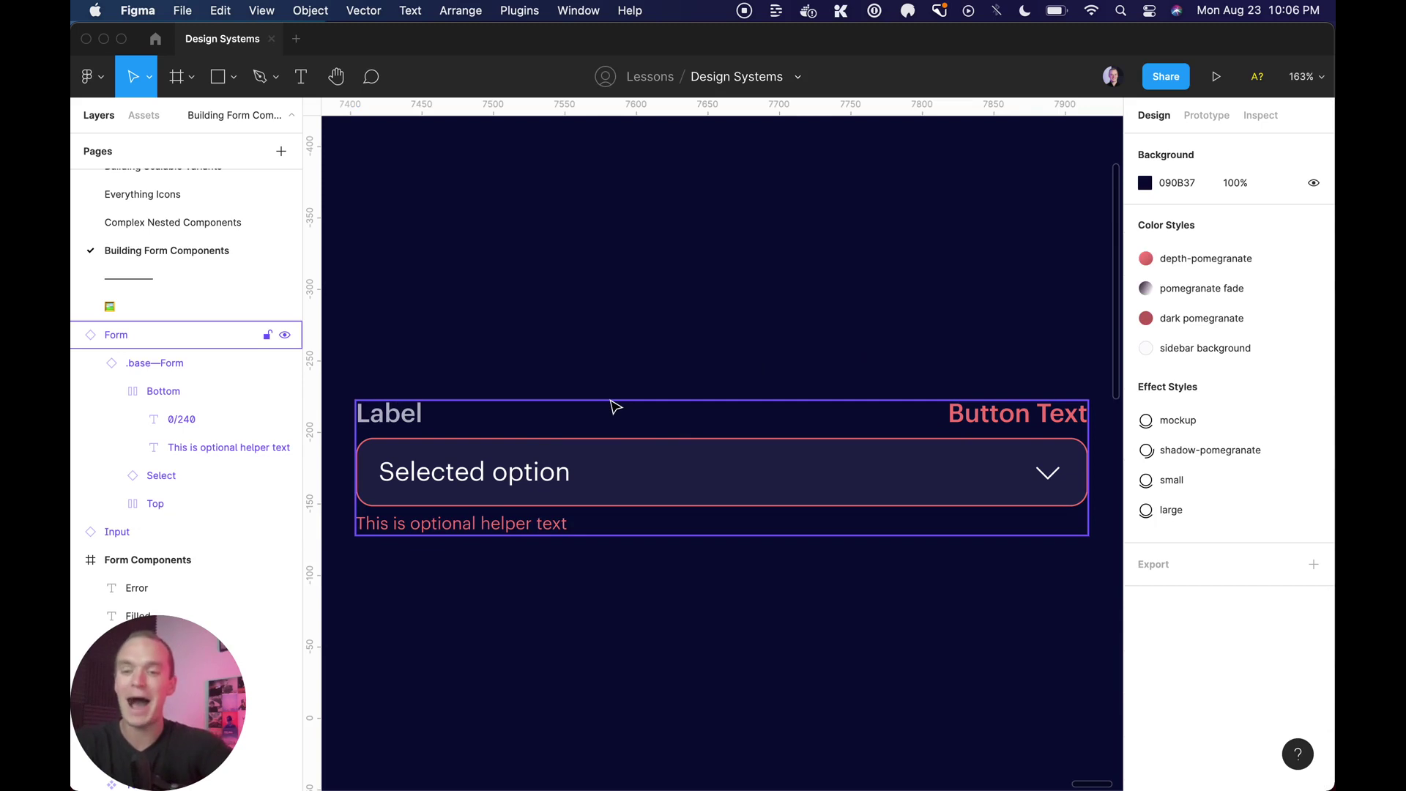
# Delete the customised Form and place a fresh Form instance from the components panel.
pyautogui.click(596, 484)
pyautogui.press('Delete')
pyautogui.hotkey('shift', 'i')
pyautogui.write('form')
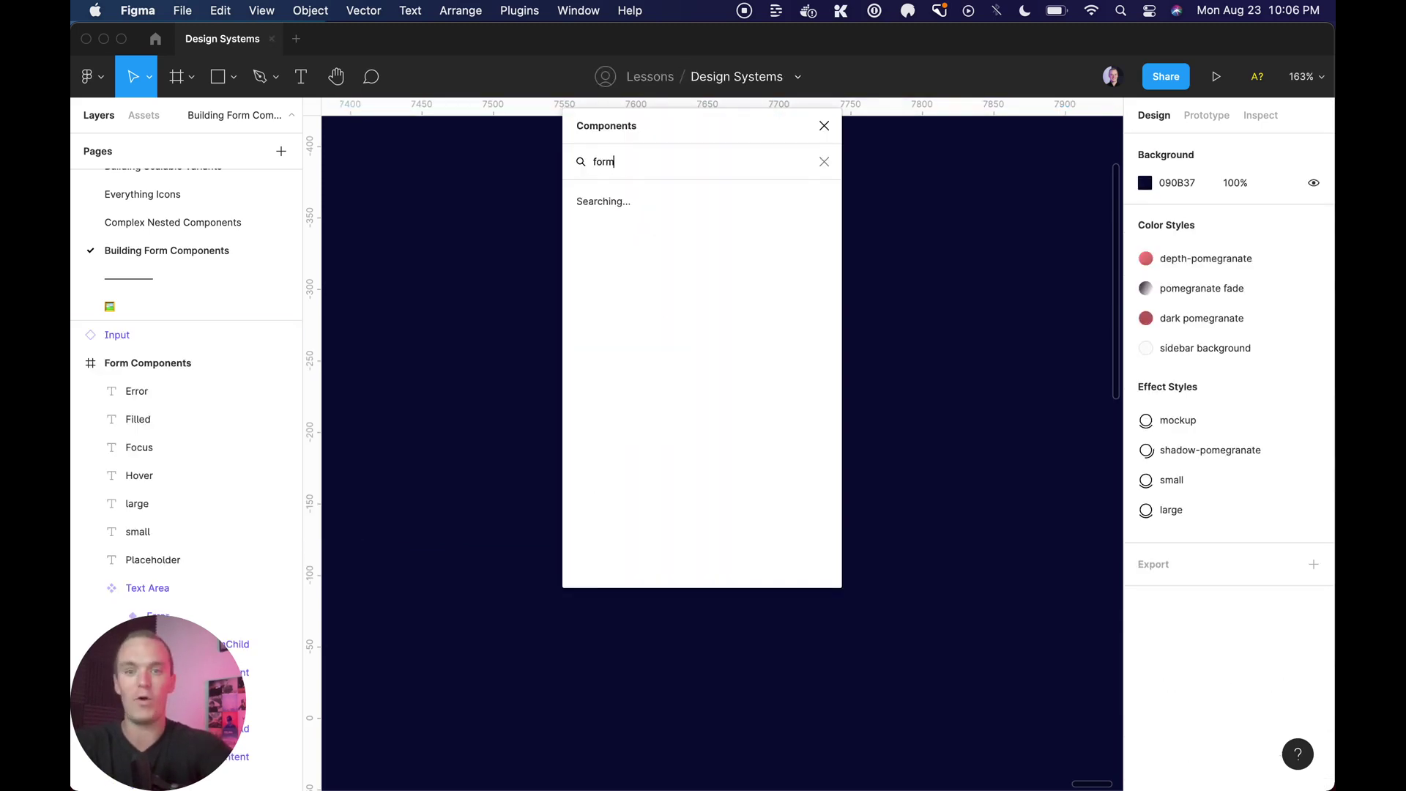
pyautogui.moveTo(612, 216); pyautogui.dragTo(960, 547)
# Zoom to the new Form and inspect its nested Select field layers.
pyautogui.hotkey('shift', '2')
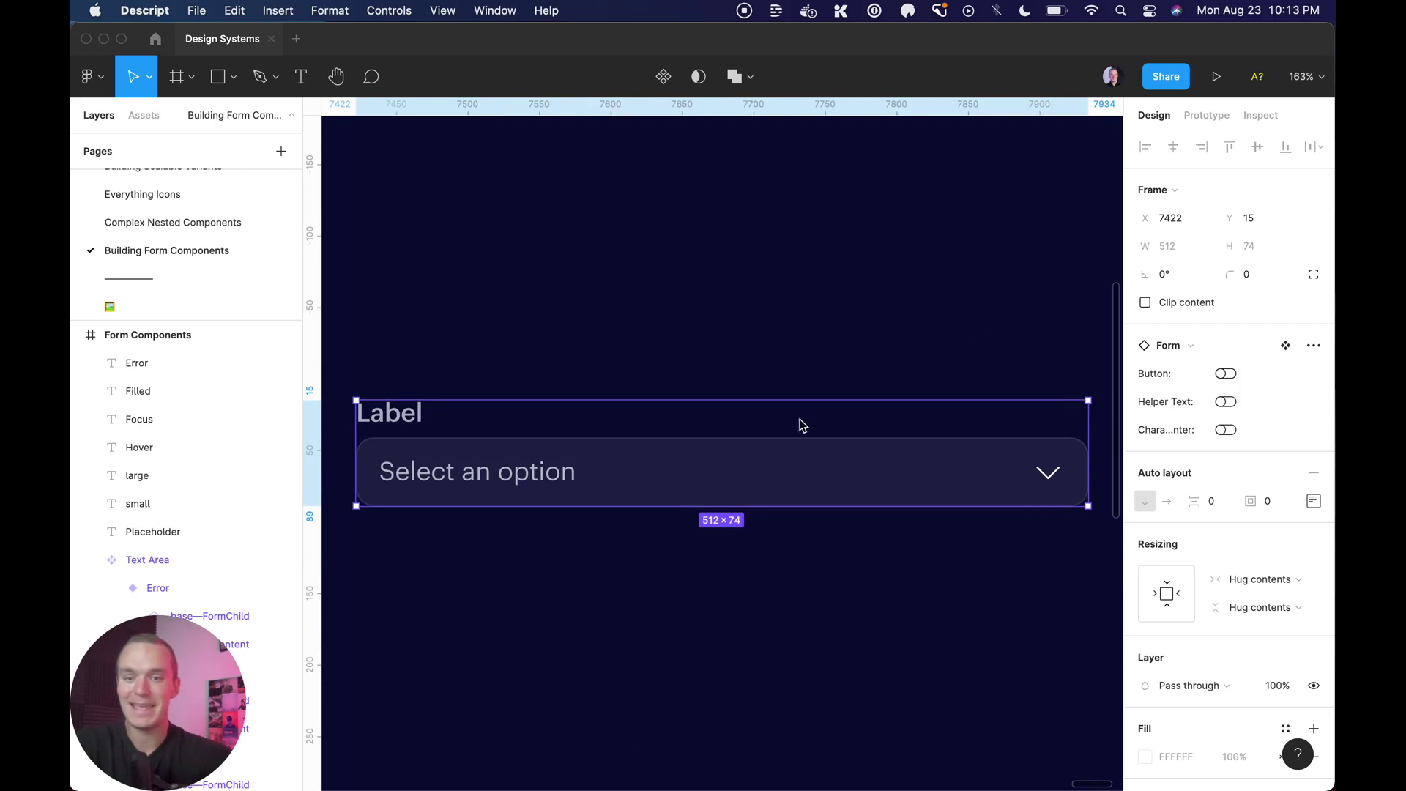
pyautogui.click(599, 472)
pyautogui.doubleClick(599, 471)
pyautogui.doubleClick(599, 472)
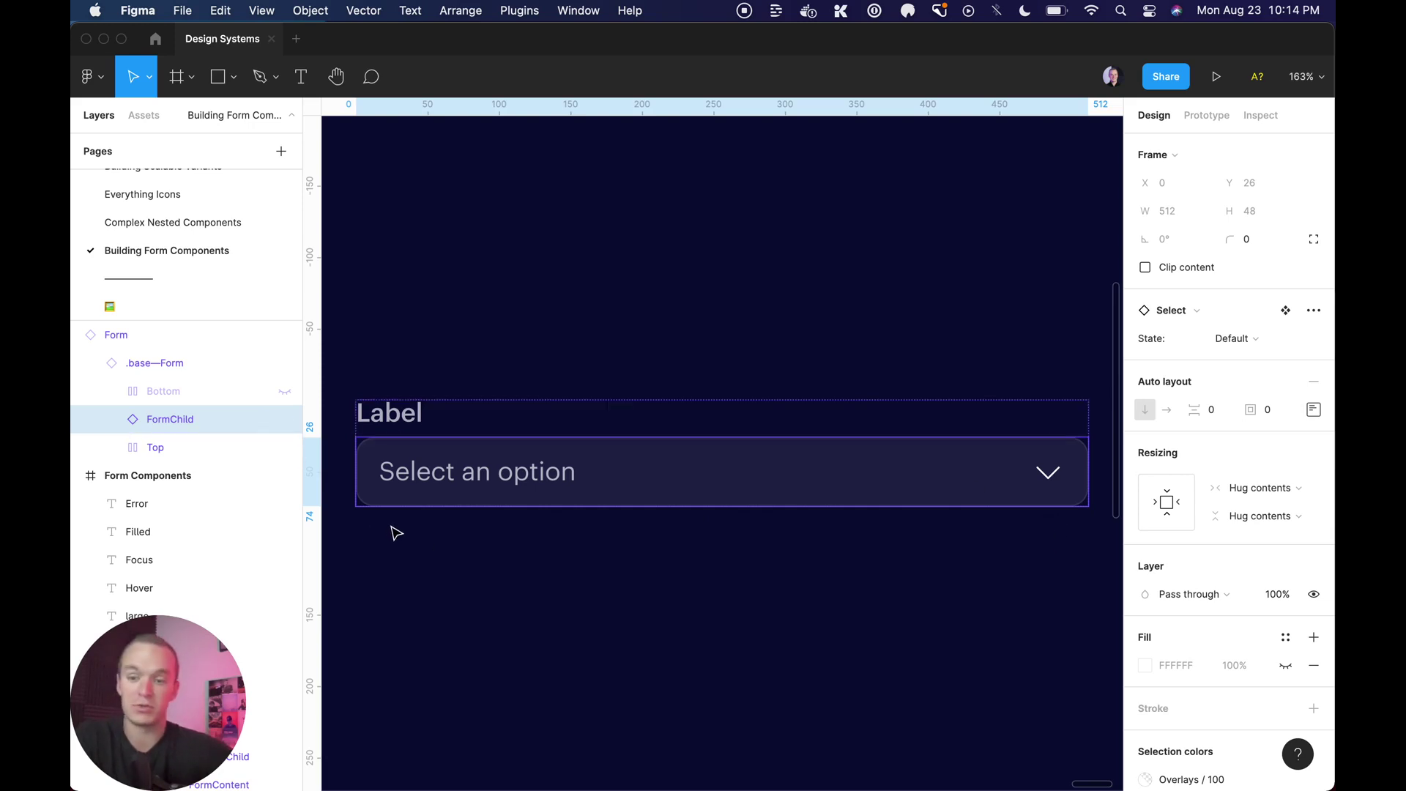
pyautogui.click(605, 341)
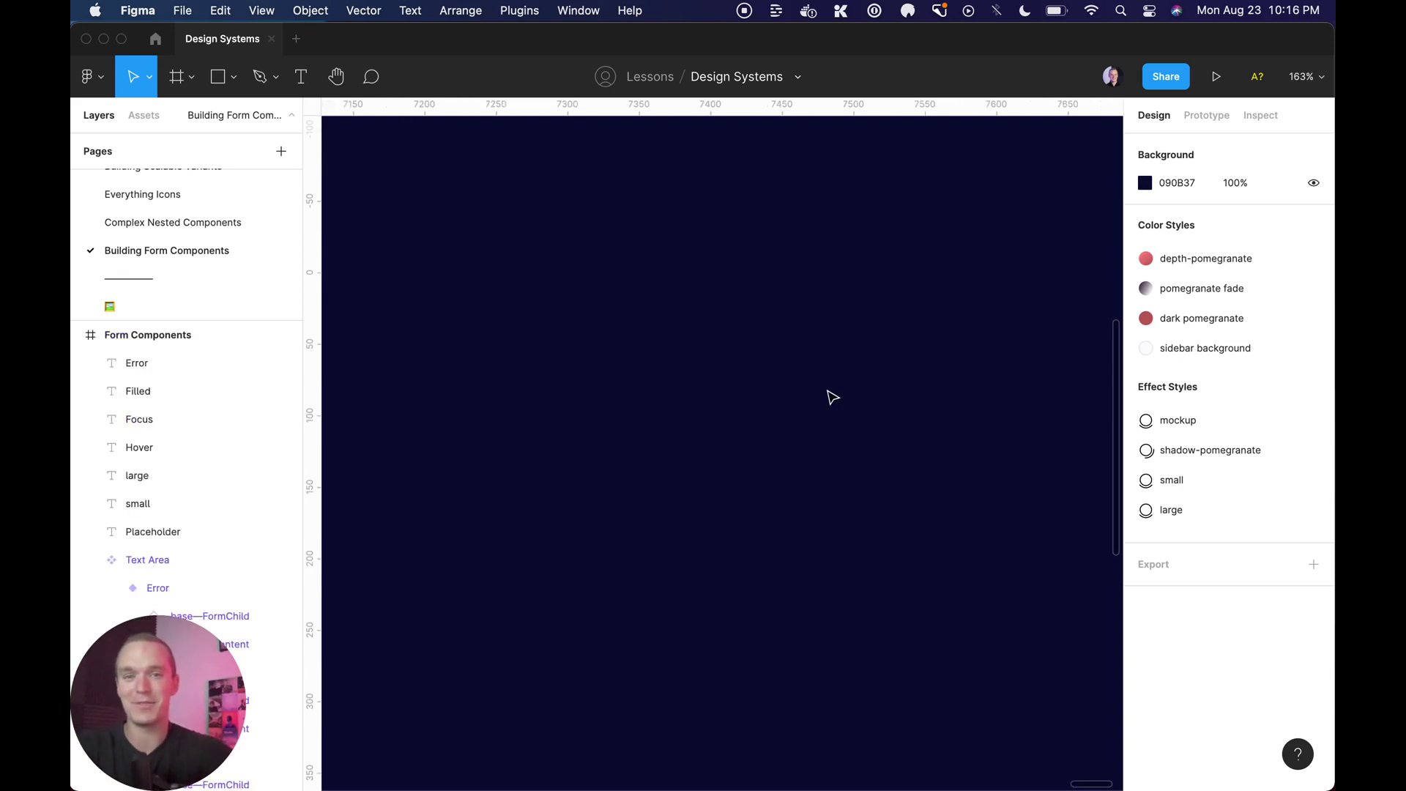
# Insert a Form instance from the components panel onto the canvas.
pyautogui.hotkey('shift', 'i')
pyautogui.write('form')
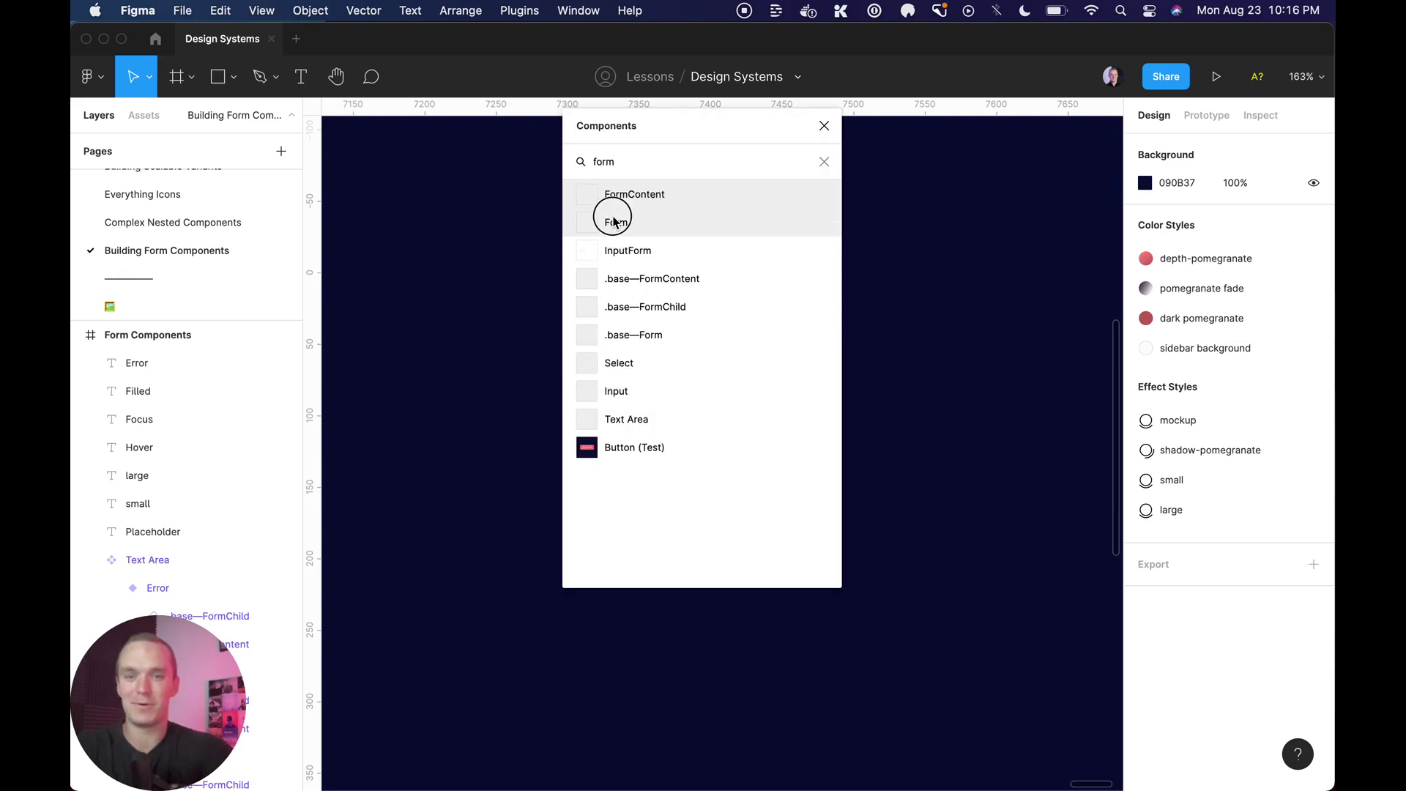
pyautogui.moveTo(615, 220); pyautogui.dragTo(994, 448)
pyautogui.hotkey('shift', '2')
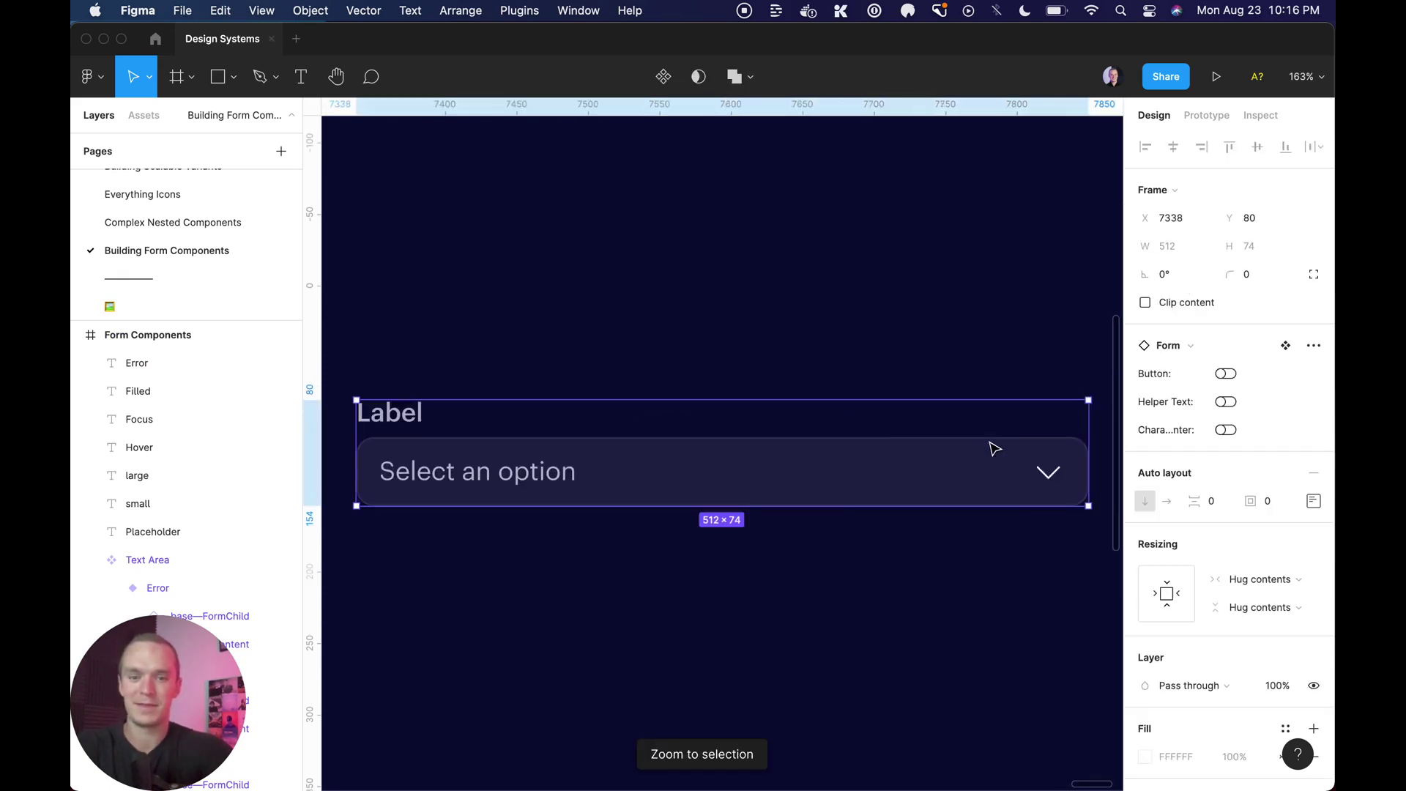
# Make four Form copies and stack them in an auto-layout frame with a 24 gap.
pyautogui.press('super+d')
pyautogui.press('super+d')
pyautogui.press('super+d')
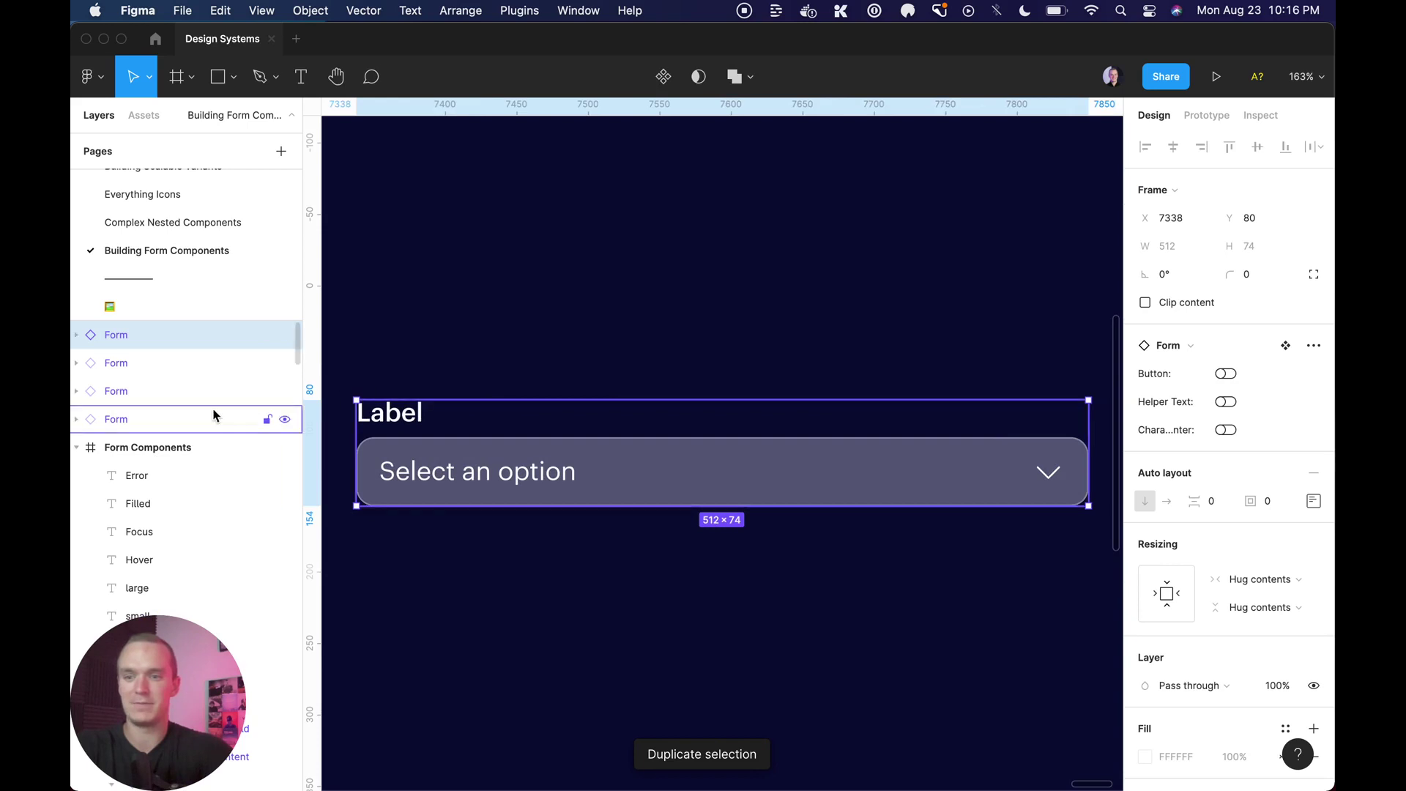
pyautogui.click(212, 416)
pyautogui.keyDown('shift'); pyautogui.click(135, 337); pyautogui.keyUp('shift')
pyautogui.hotkey('shift', 'a')
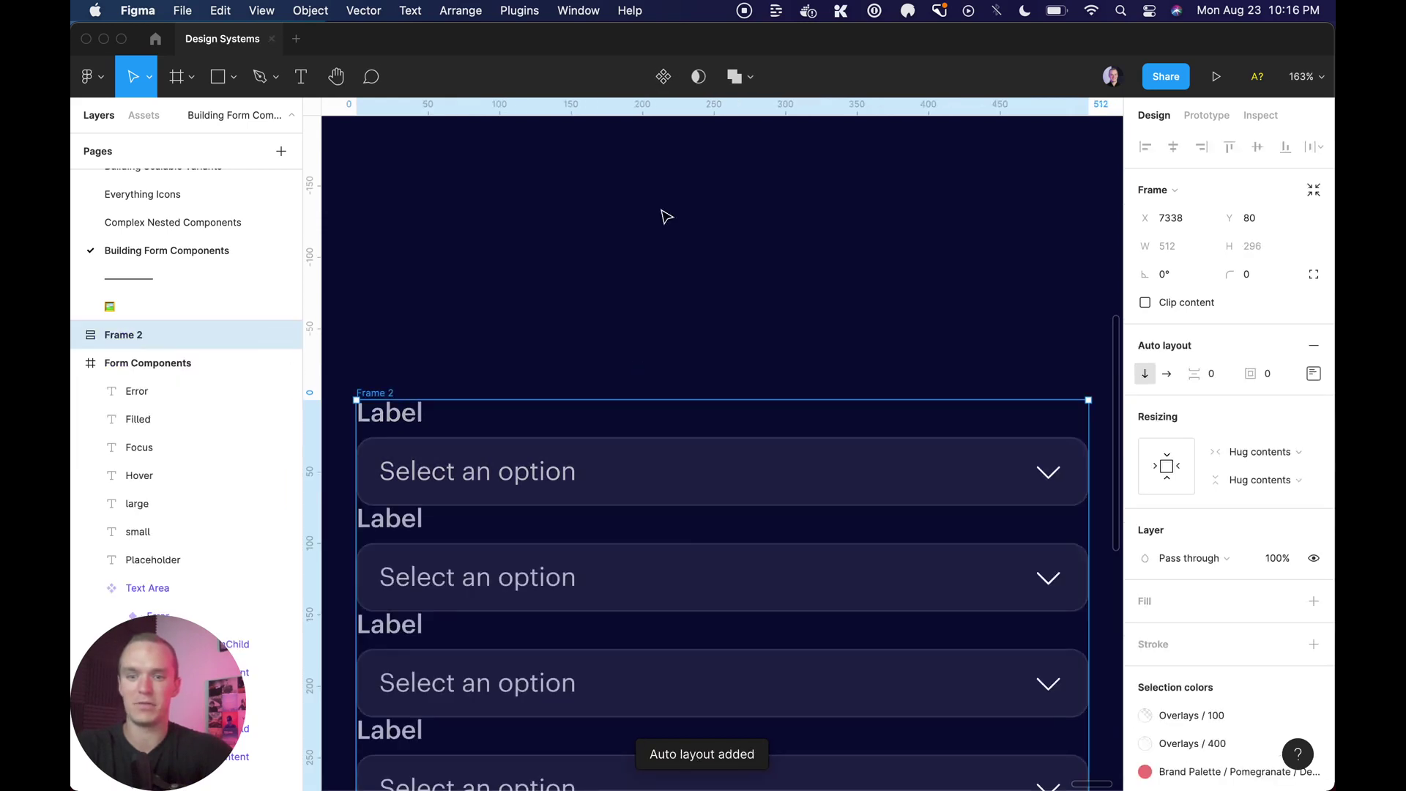
pyautogui.click(1210, 374)
pyautogui.write('24')
pyautogui.press('Return')
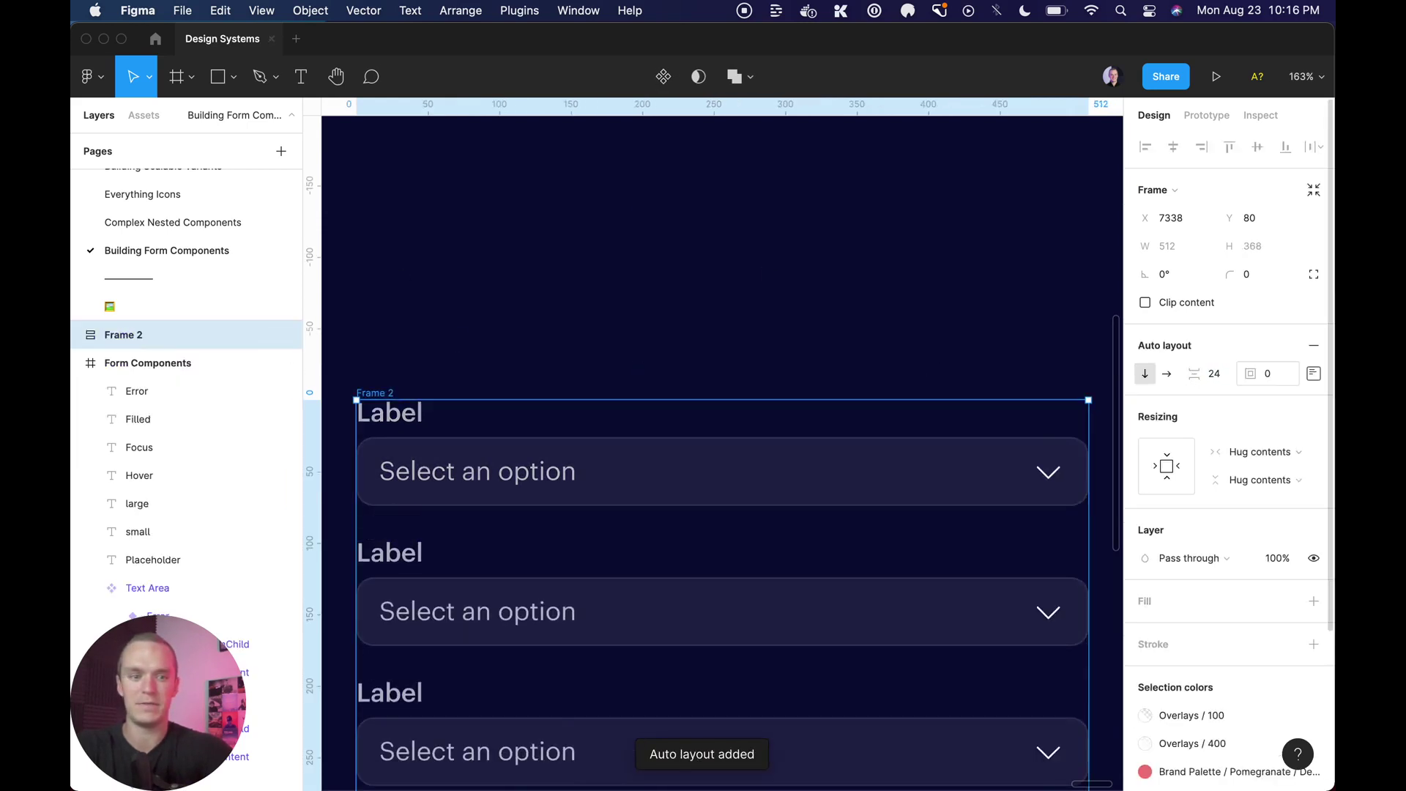
# Give Frame 2 32 padding and a 12 corner radius.
pyautogui.click(1265, 374)
pyautogui.write('32')
pyautogui.press('Return')
pyautogui.click(1252, 275)
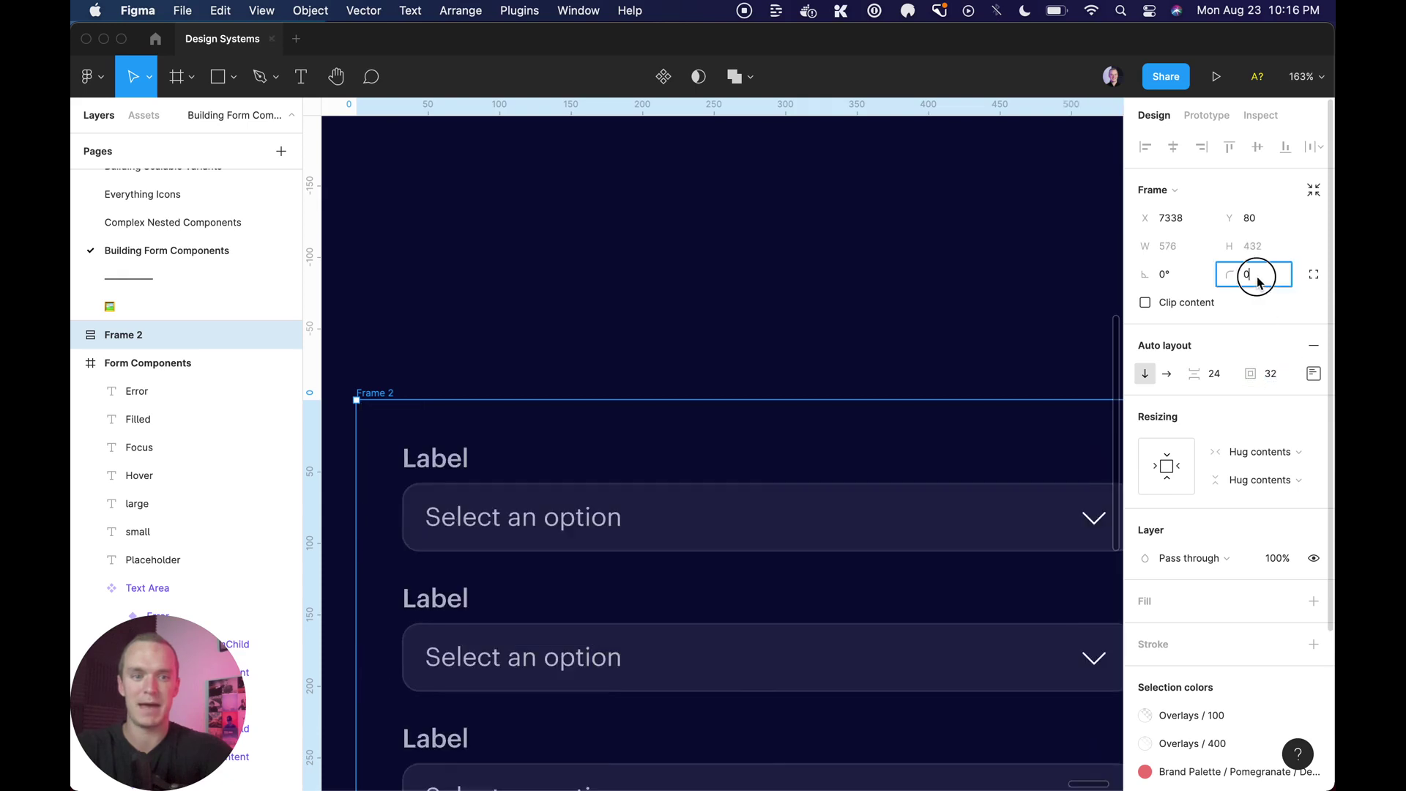
pyautogui.write('12')
pyautogui.press('Return')
# Fill Frame 2 with Light gradients/pomegranate and stroke it with Overlays/200.
pyautogui.scroll(-3, 1237, 446)
pyautogui.click(1289, 501)
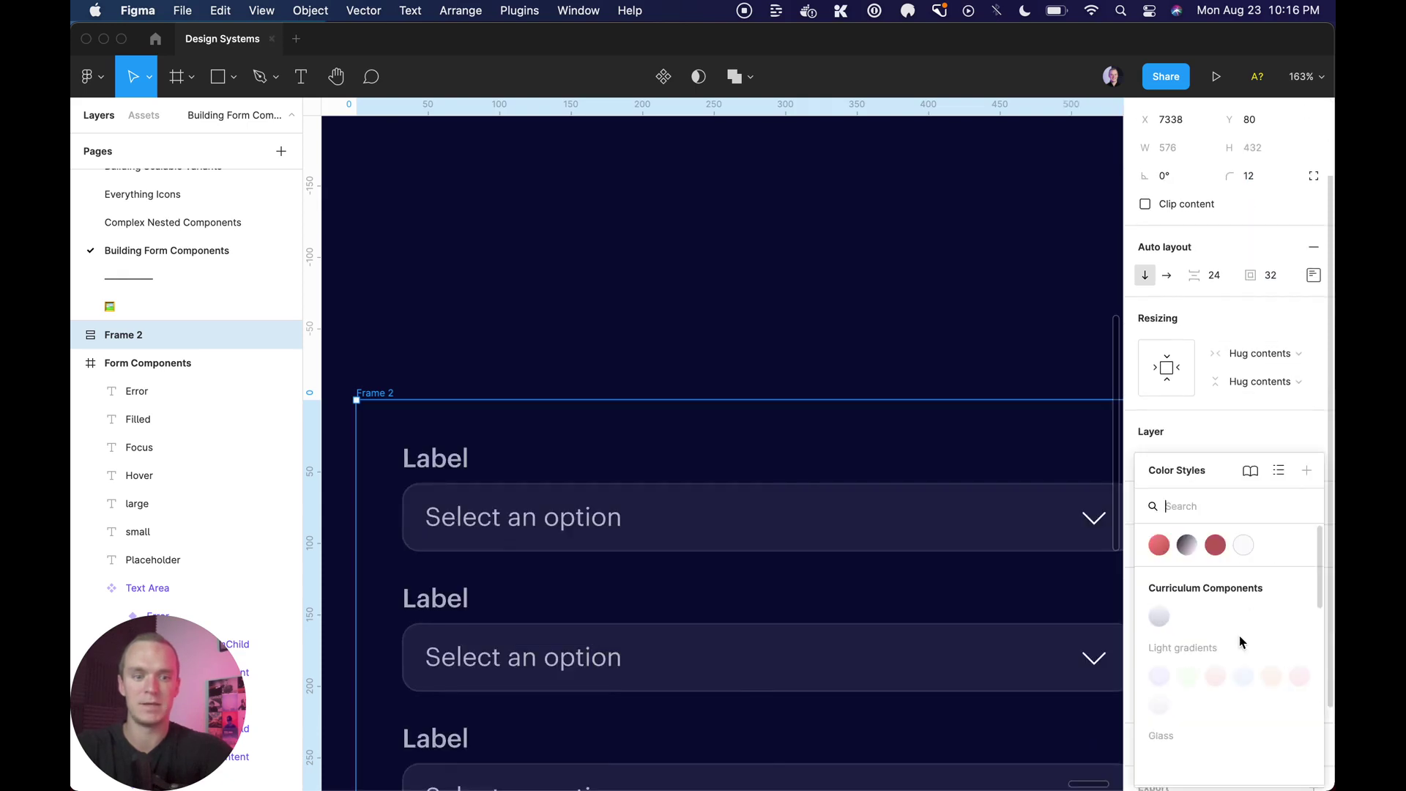
pyautogui.click(1216, 645)
pyautogui.scroll(-3, 1274, 572)
pyautogui.click(1285, 438)
pyautogui.scroll(-5, 1218, 704)
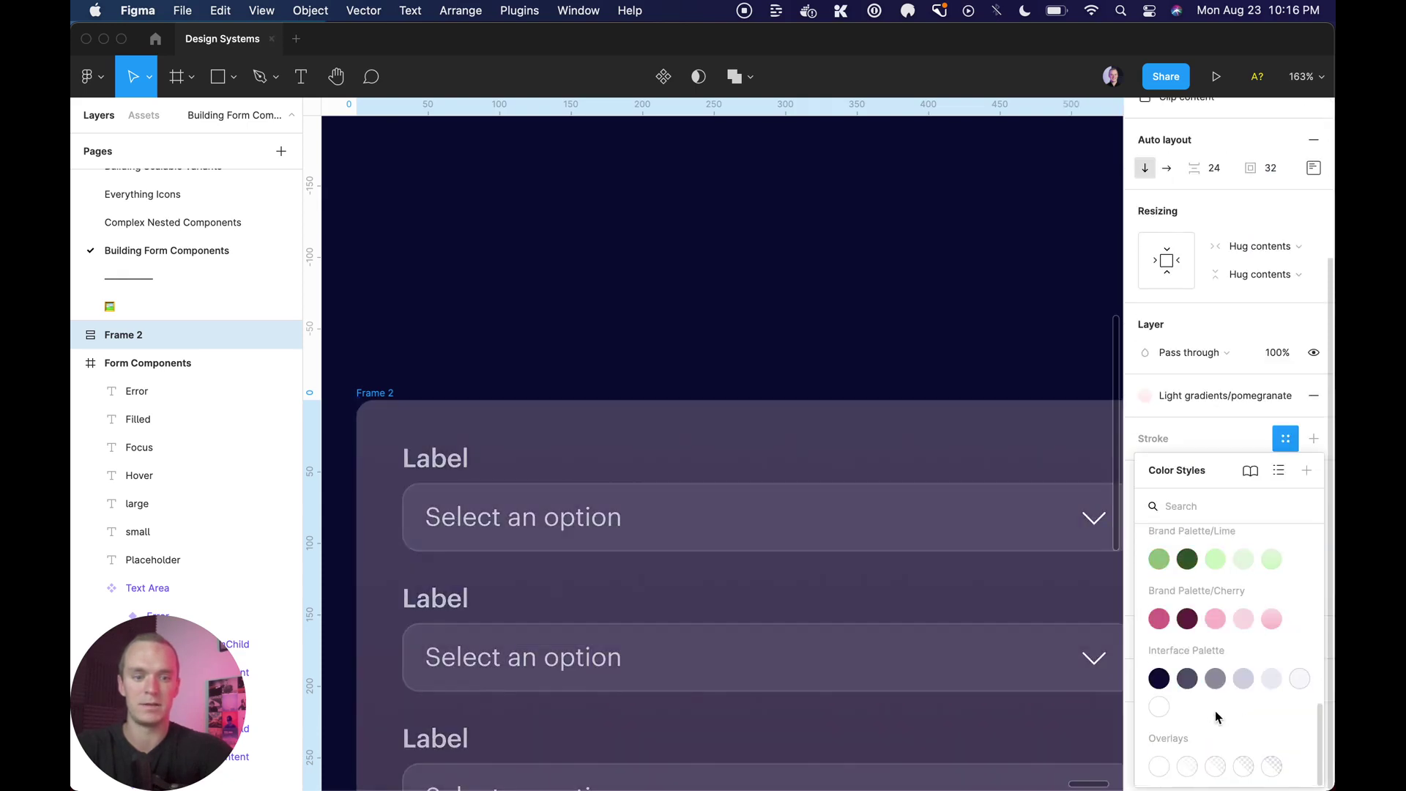
pyautogui.click(1243, 766)
pyautogui.hotkey('shift', '2')
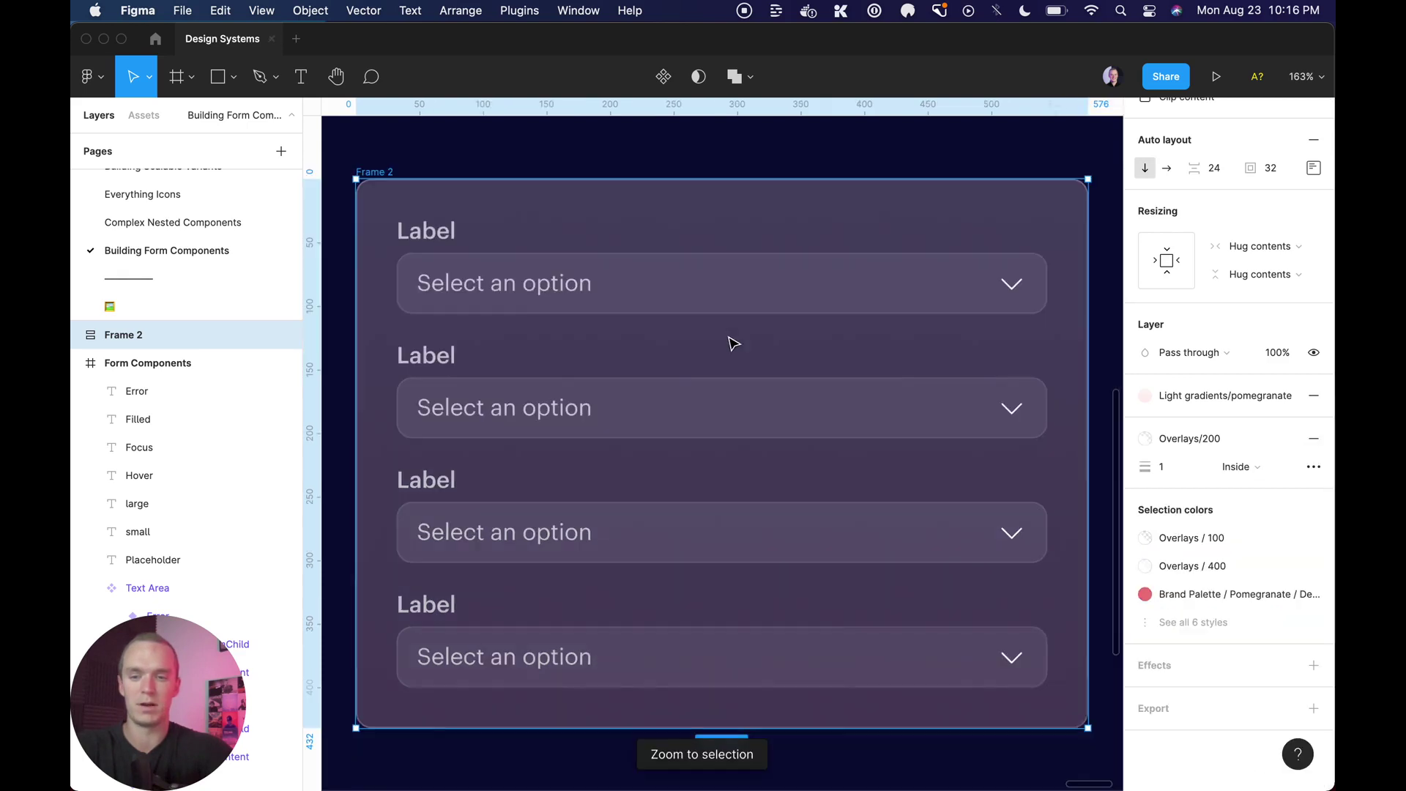
# Set Frame 2's bottom padding to 48.
pyautogui.click(1313, 168)
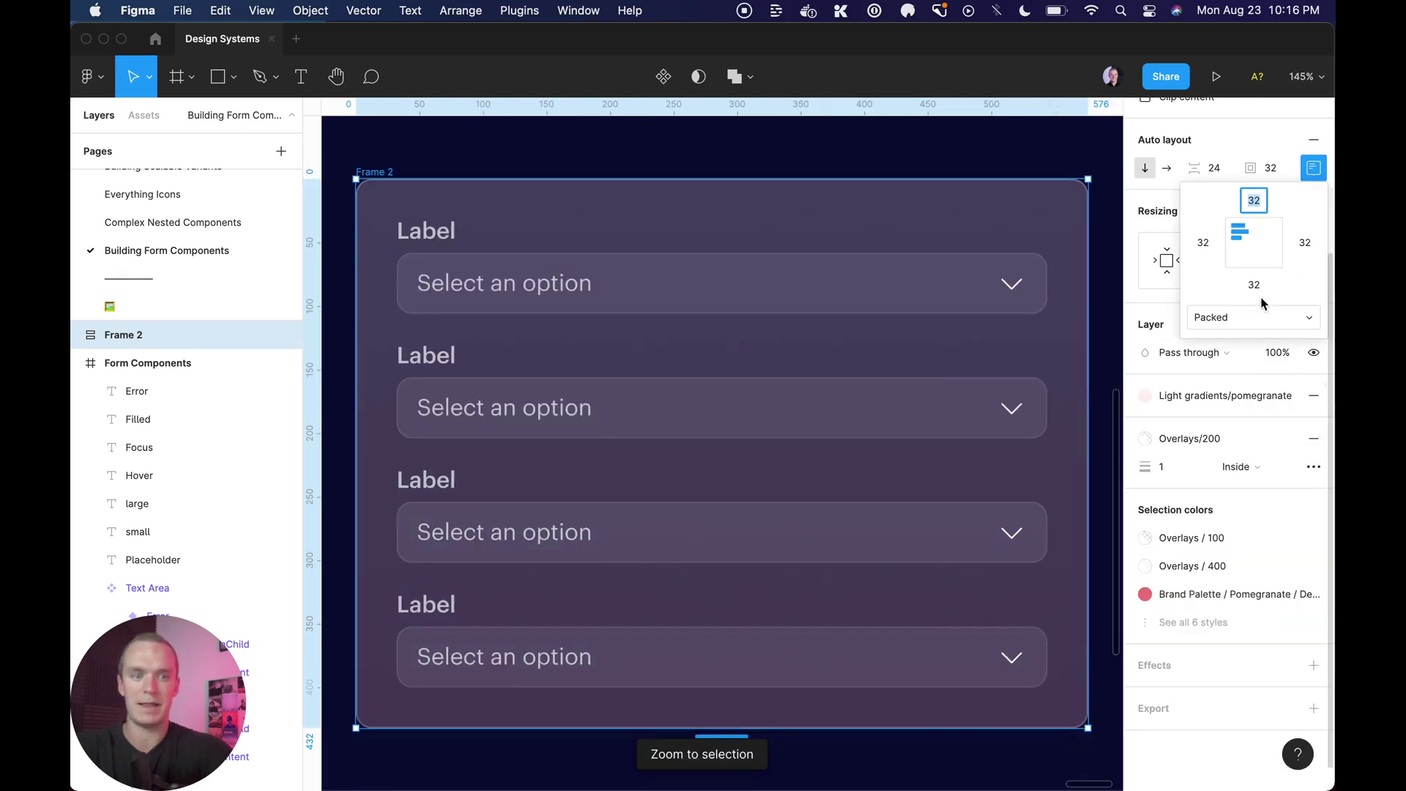
pyautogui.click(1254, 285)
pyautogui.write('48')
pyautogui.press('Return')
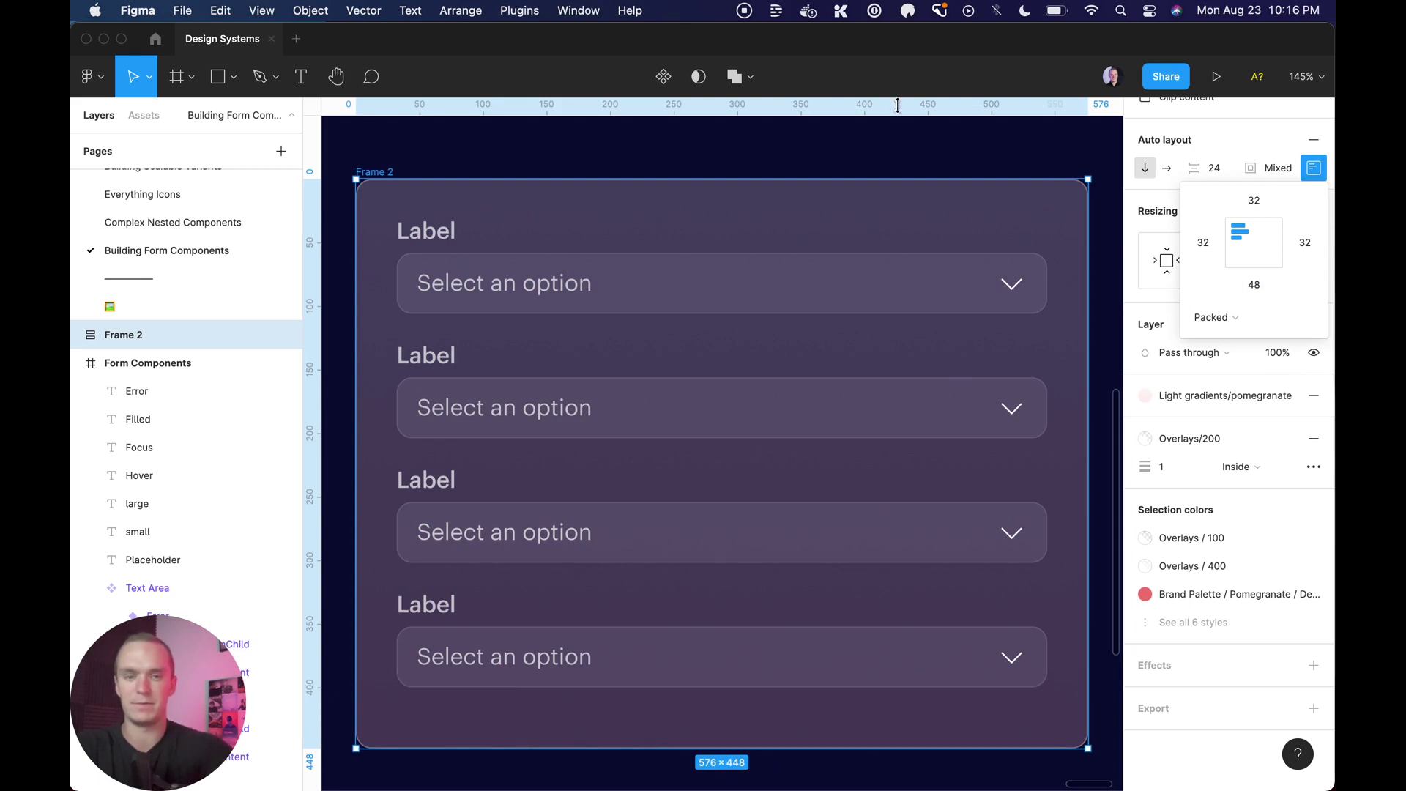
pyautogui.click(815, 157)
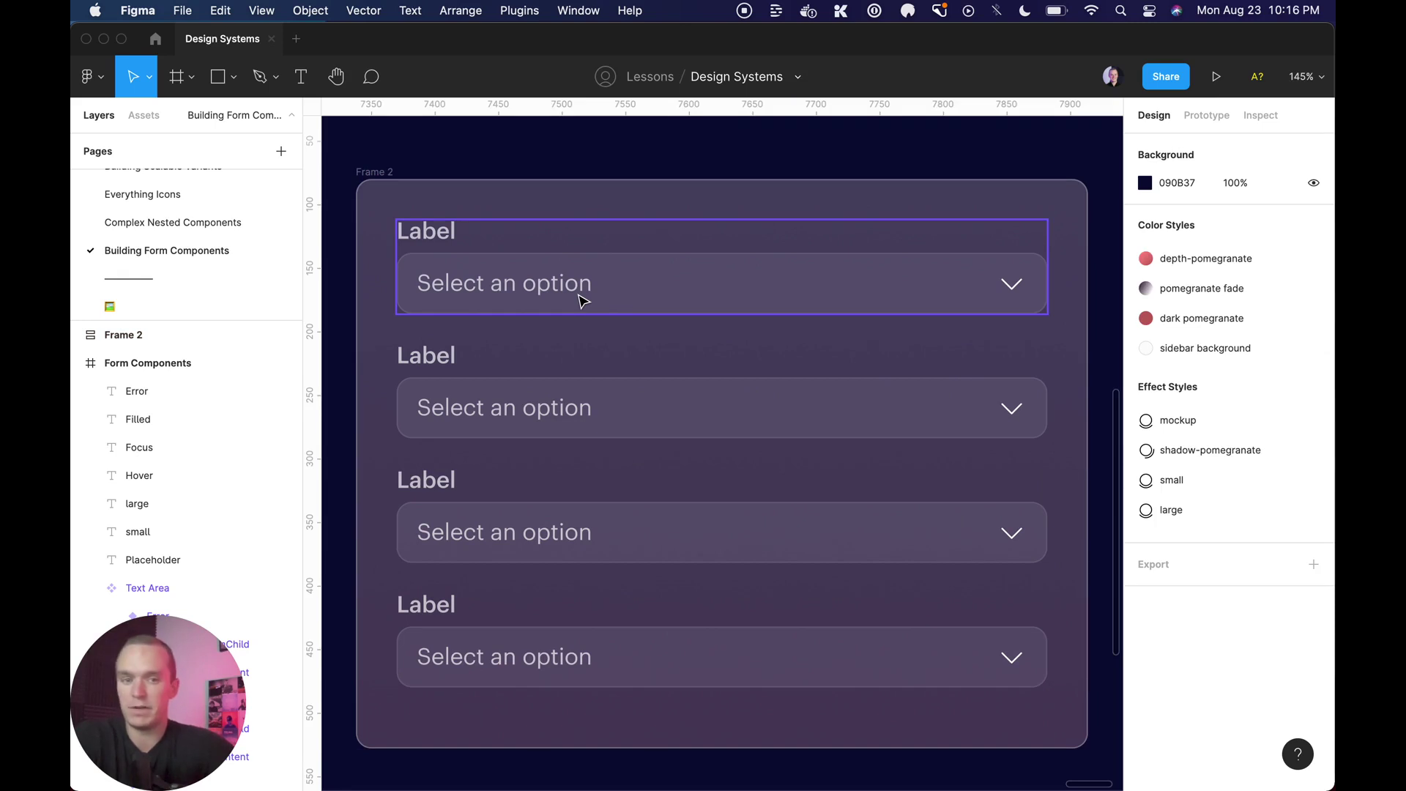
# Change the second field's placeholder text to 'Full Name'.
pyautogui.click(496, 409)
pyautogui.doubleClick(497, 409)
pyautogui.write('Full Name')
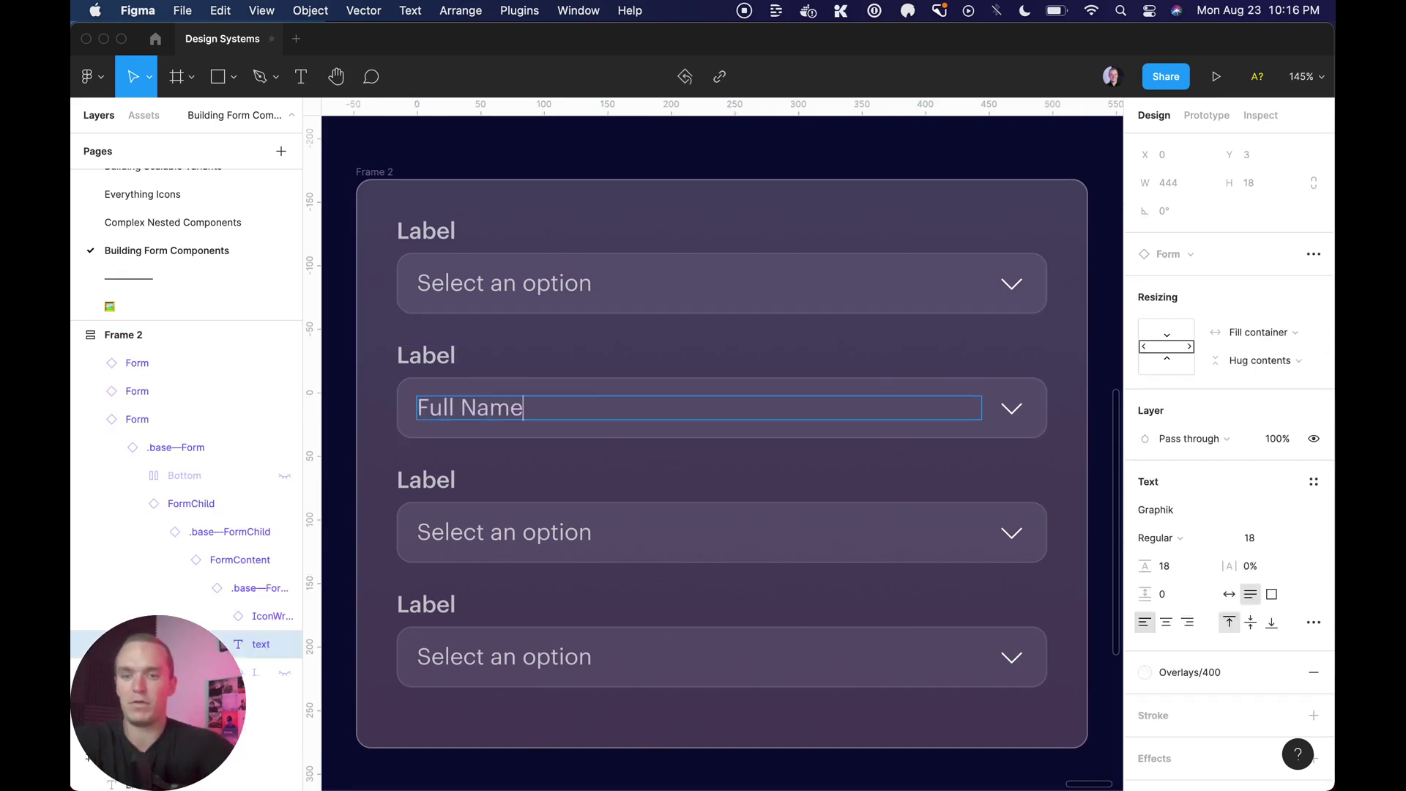
pyautogui.click(643, 157)
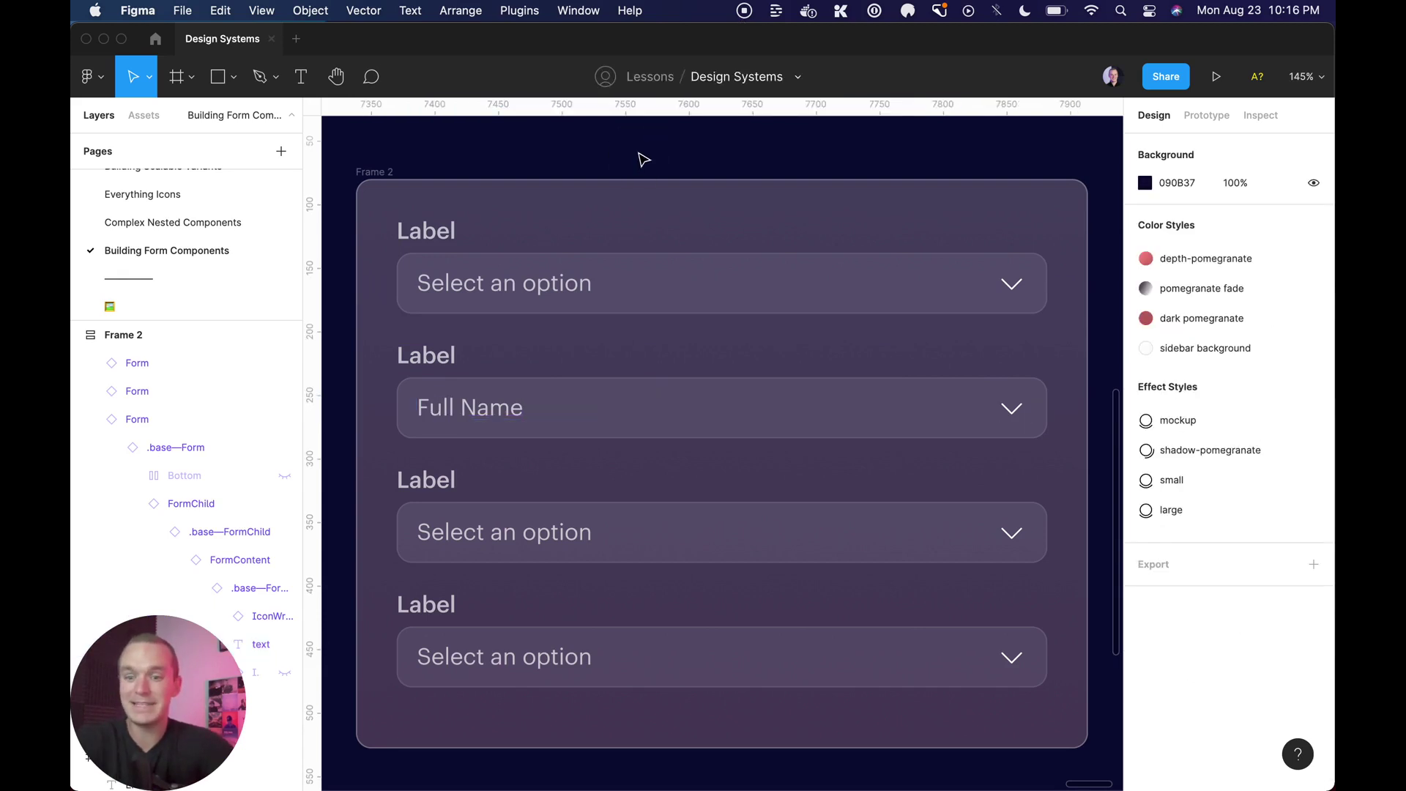
# Swap the Full Name field's component to an Input.
pyautogui.click(506, 407)
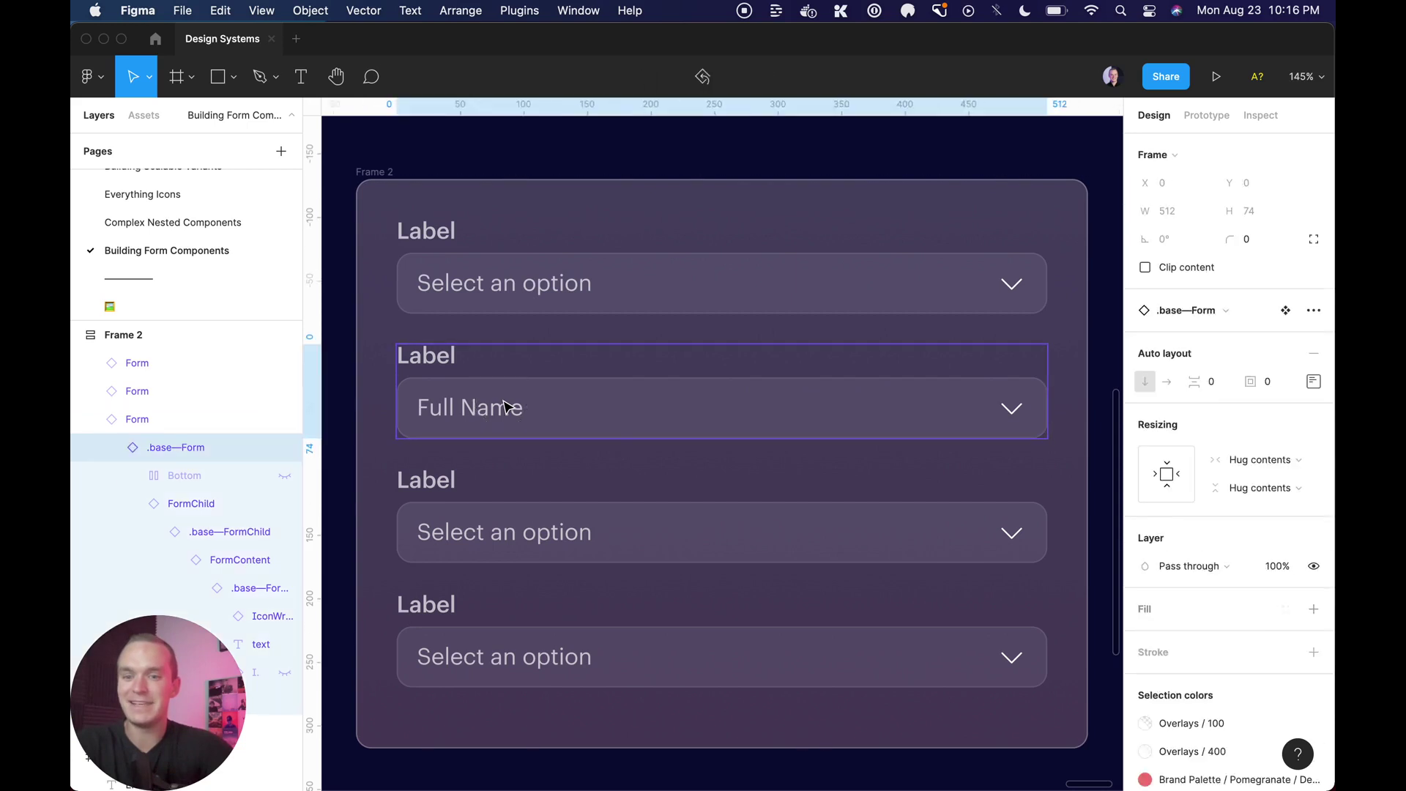
pyautogui.doubleClick(505, 406)
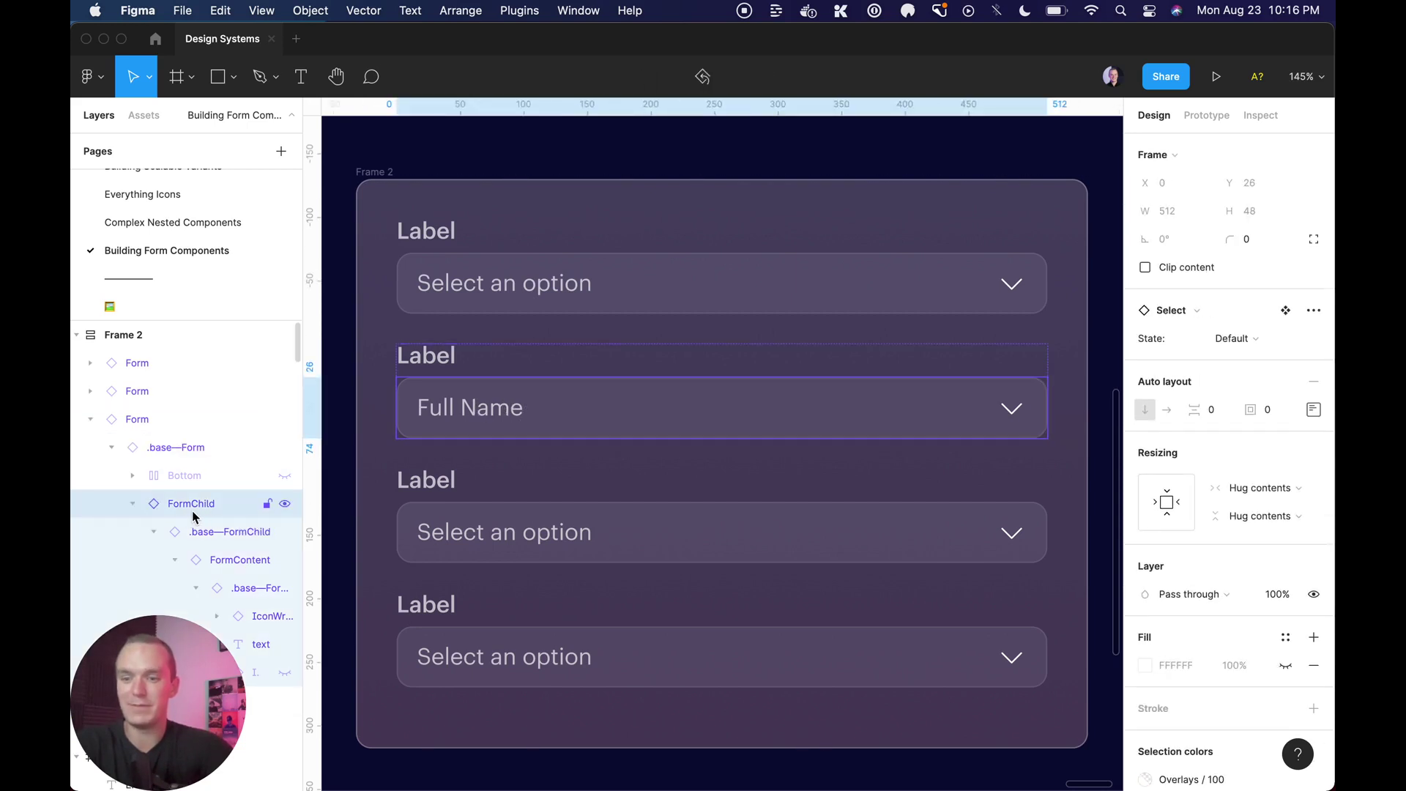
pyautogui.click(1197, 310)
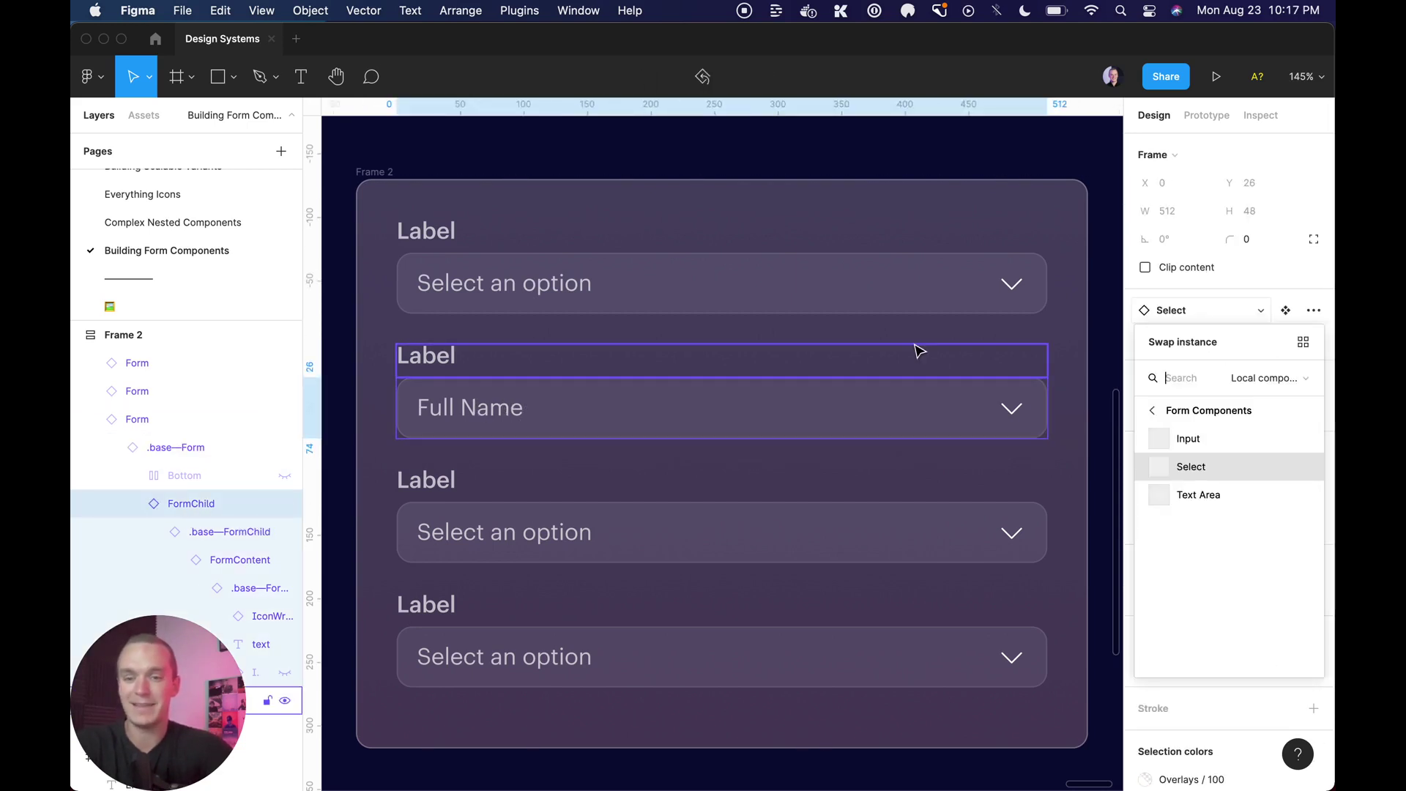
pyautogui.click(1222, 438)
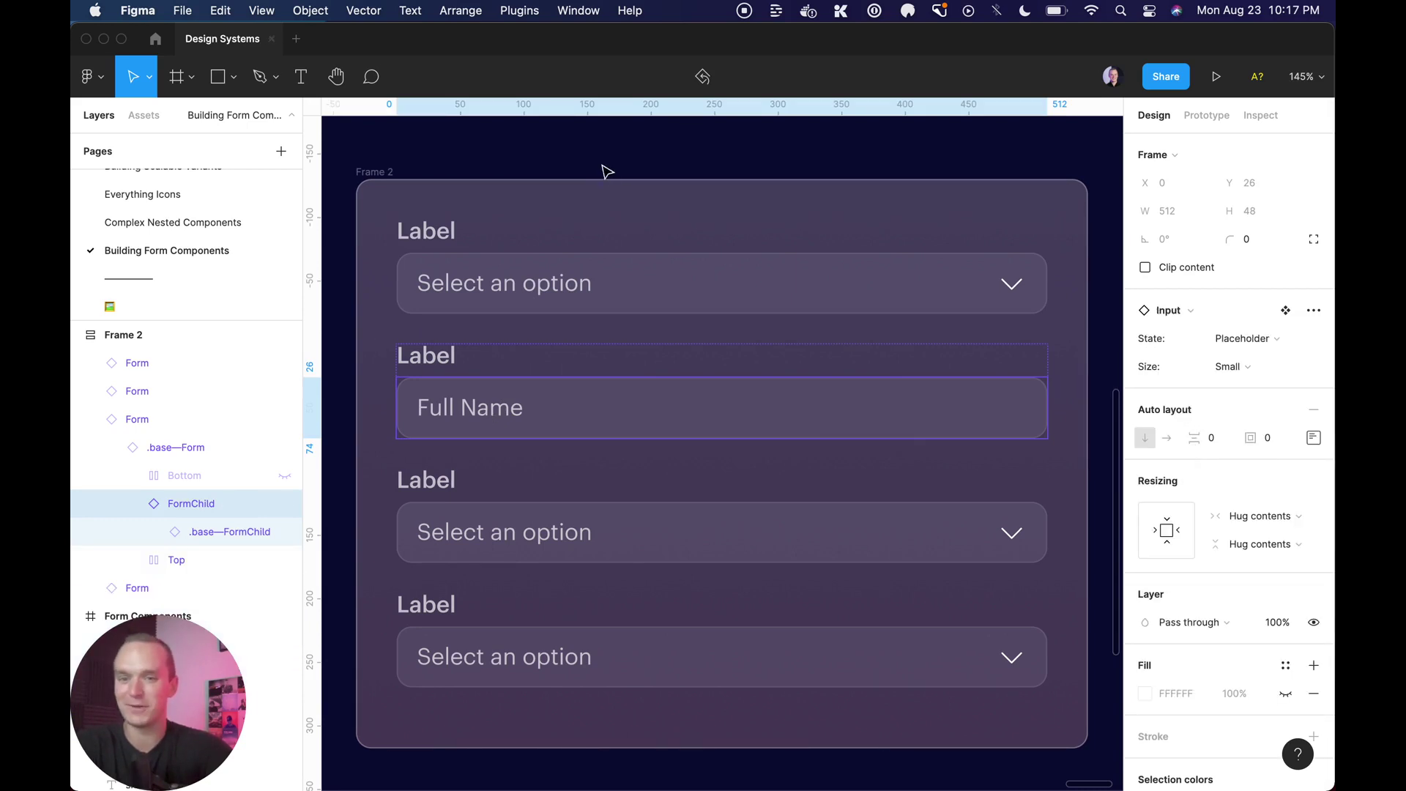
# Swap the third form's dropdown field to a Text Area.
pyautogui.click(565, 533)
pyautogui.click(565, 534)
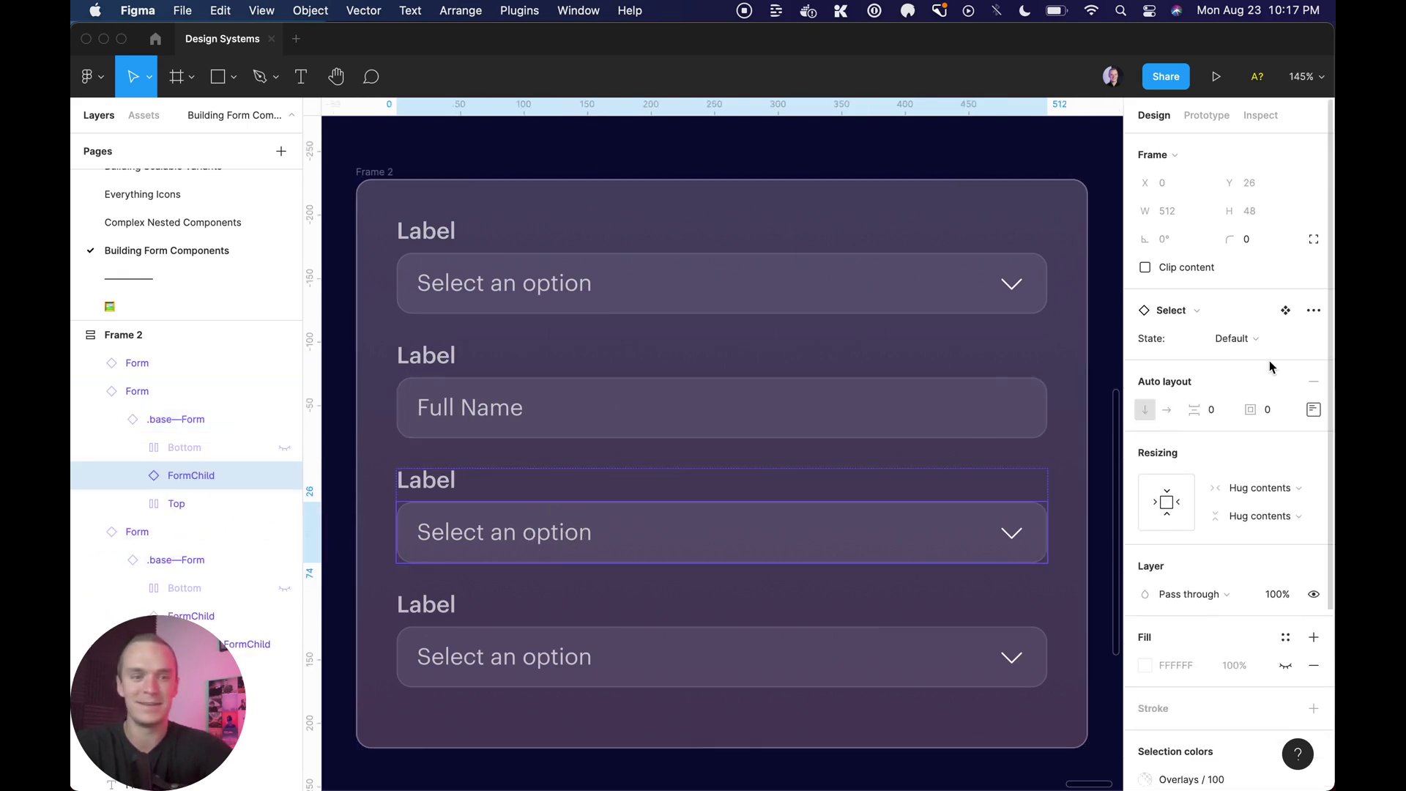
pyautogui.click(1202, 312)
pyautogui.click(1201, 495)
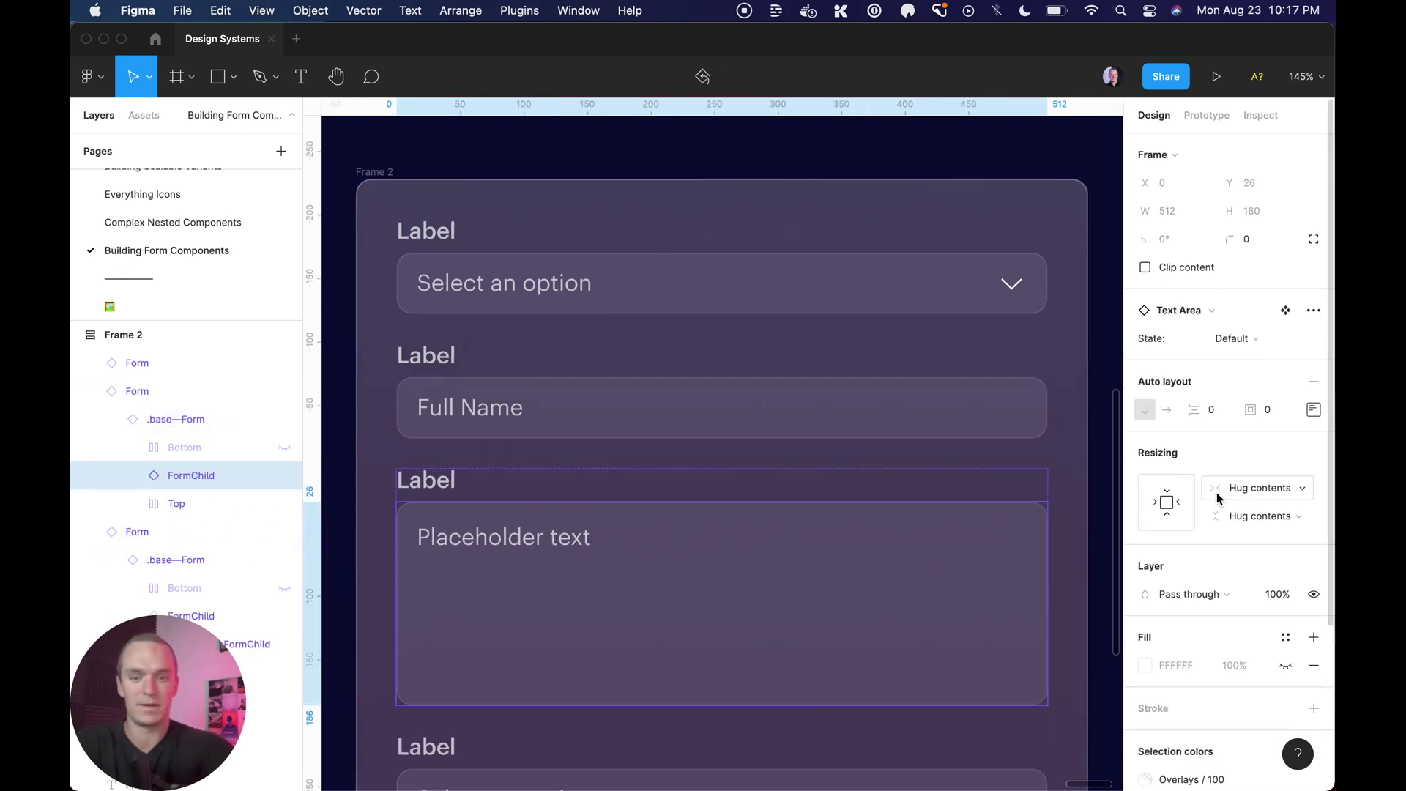
# Delete the fourth form, then select the first form component.
pyautogui.scroll(-3, 754, 427)
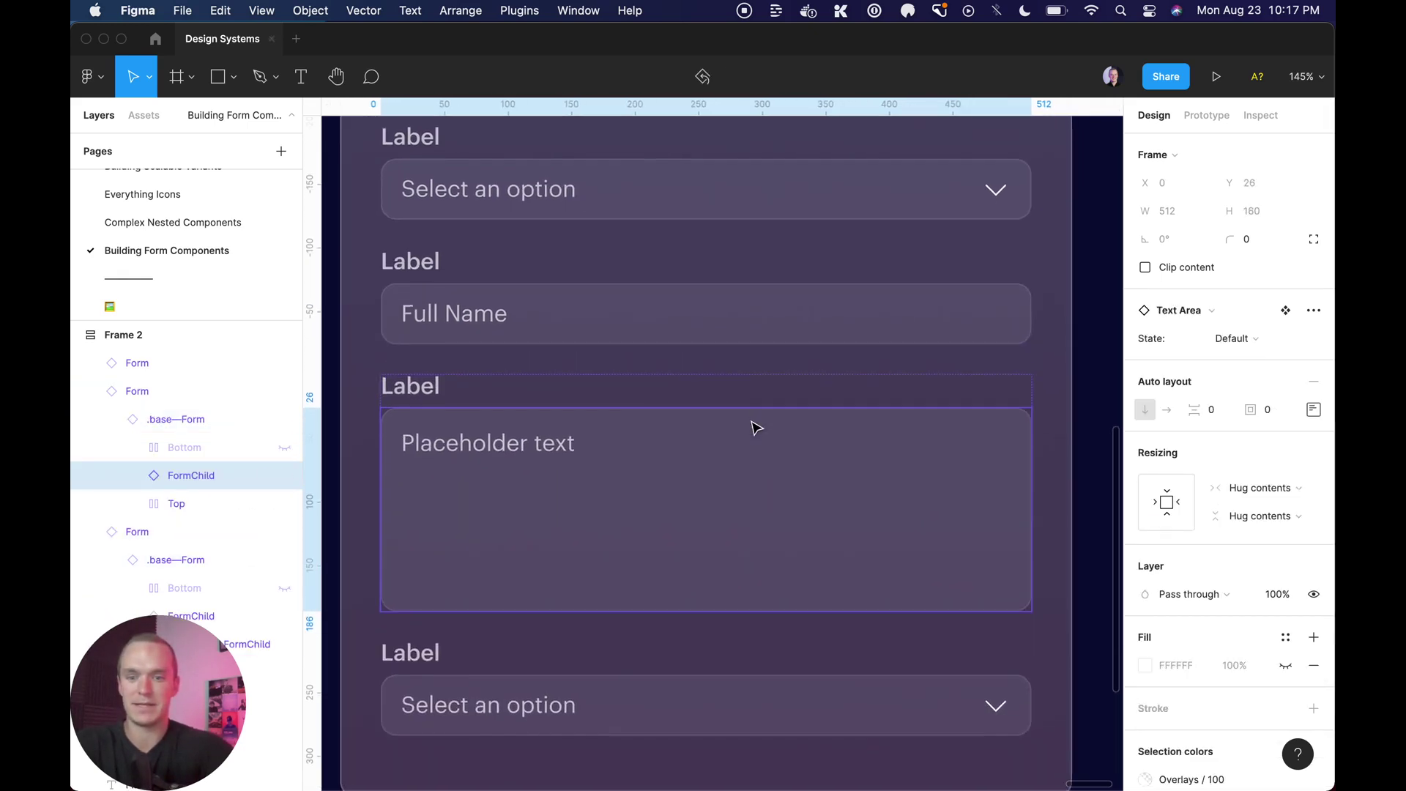
pyautogui.click(621, 681)
pyautogui.press('Delete')
pyautogui.scroll(3, 625, 685)
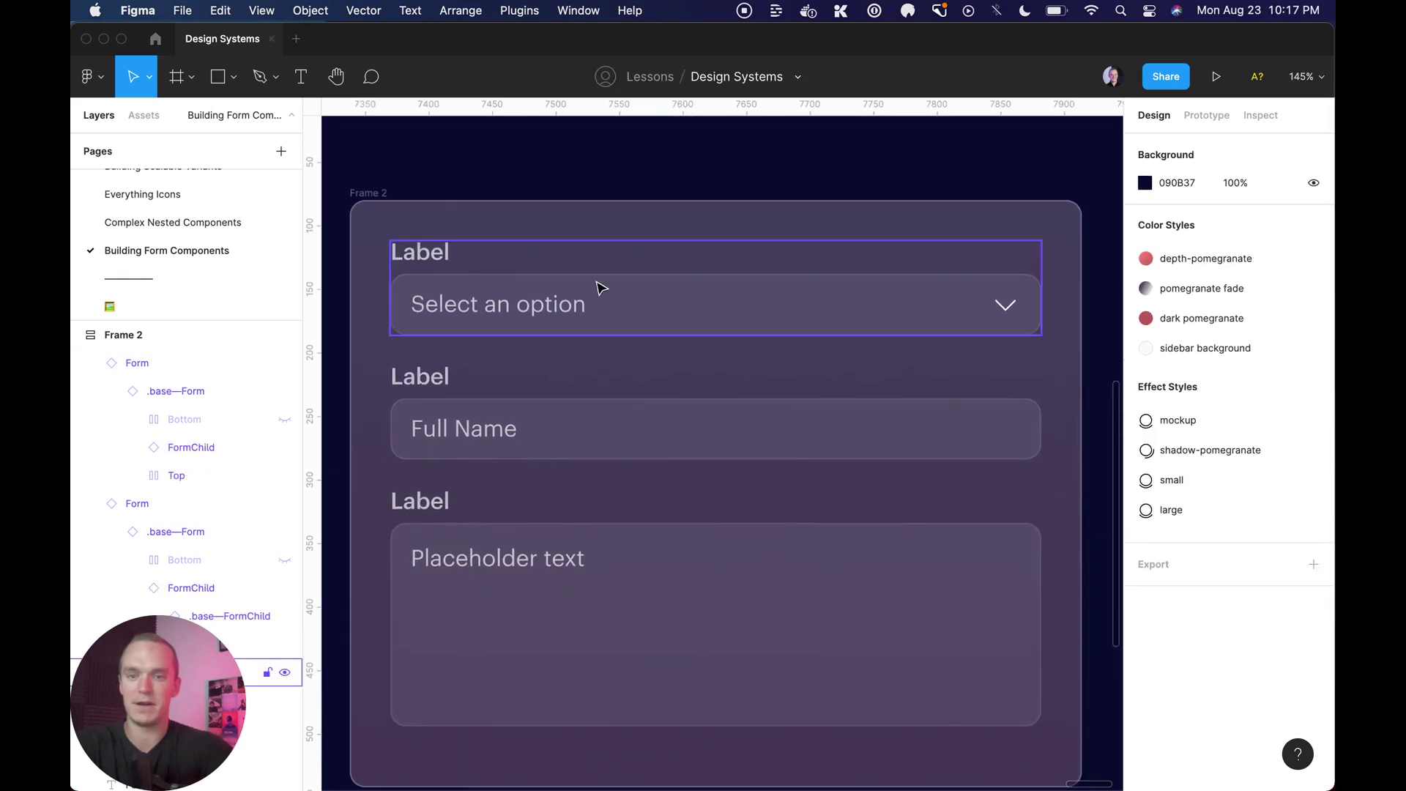
pyautogui.click(574, 308)
pyautogui.press('Escape')
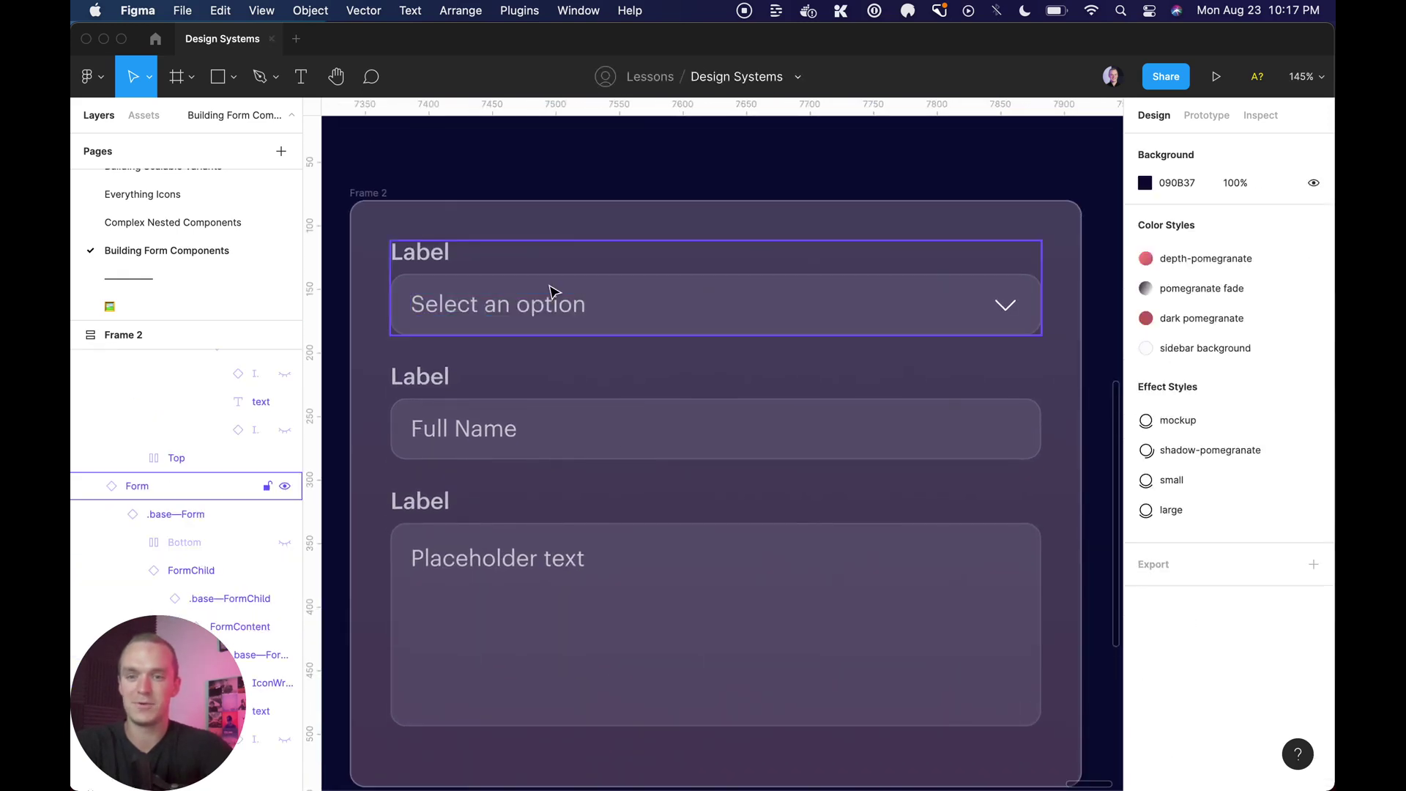
# Enable the first form's button text and relabel it 'Change this'.
pyautogui.click(190, 485)
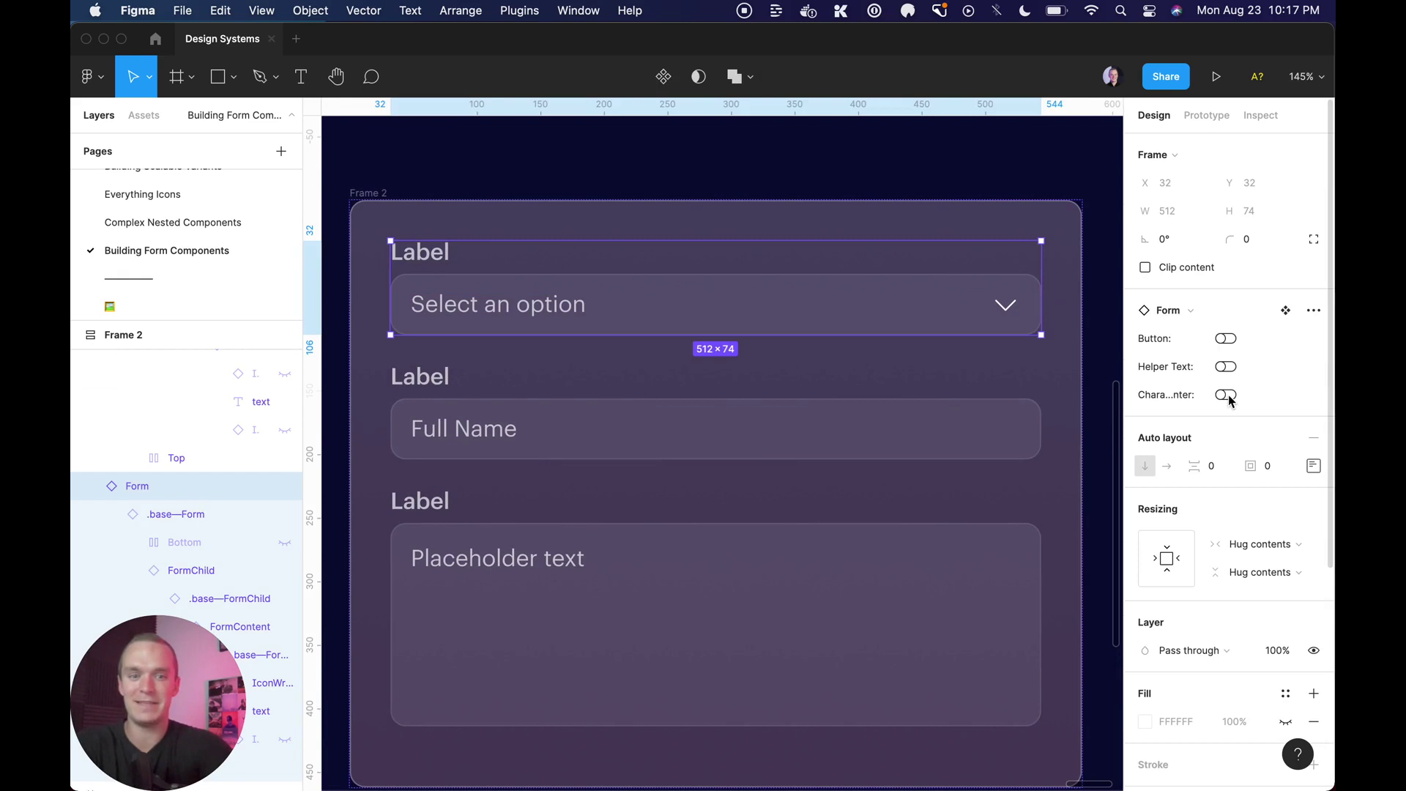
pyautogui.click(1226, 339)
pyautogui.doubleClick(946, 251)
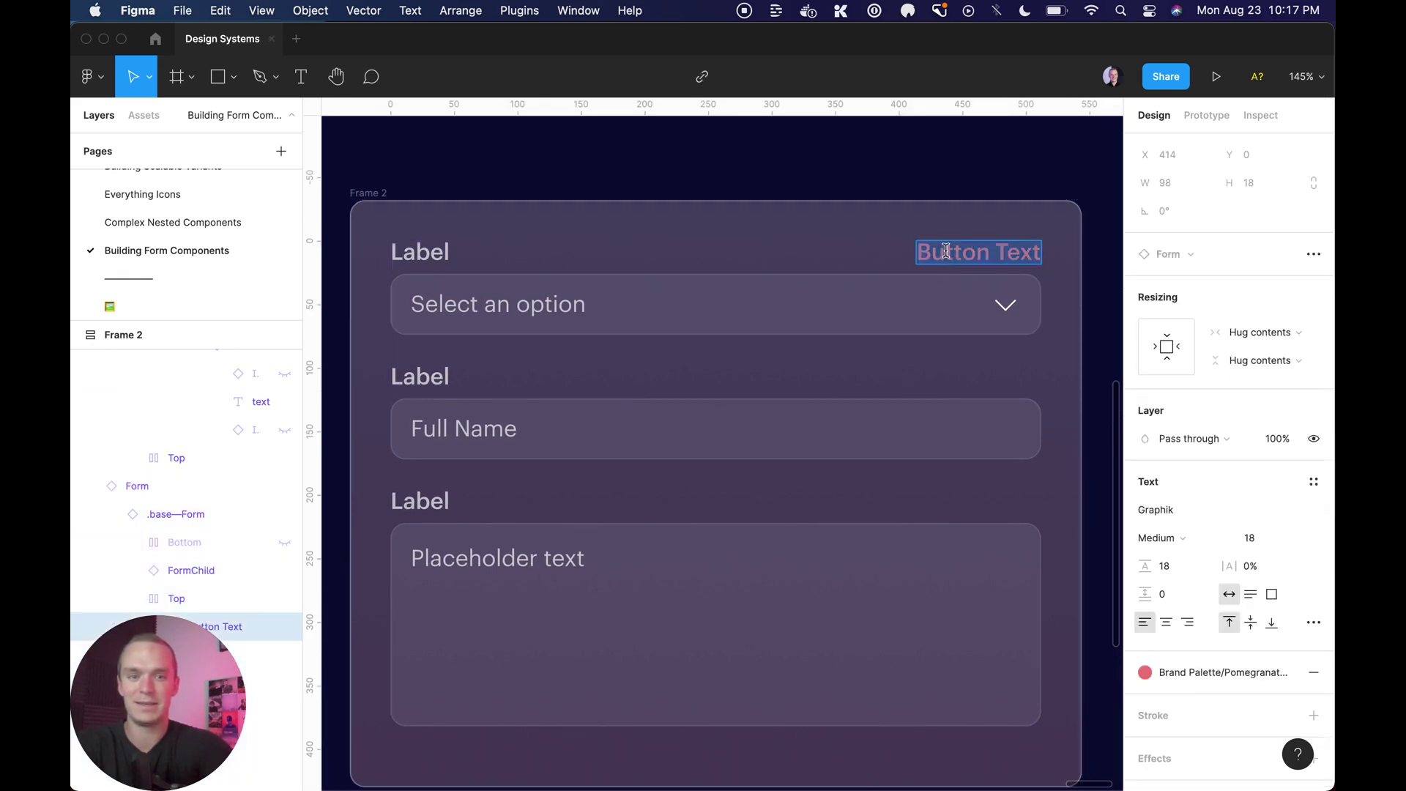
pyautogui.write('Change this')
pyautogui.click(884, 232)
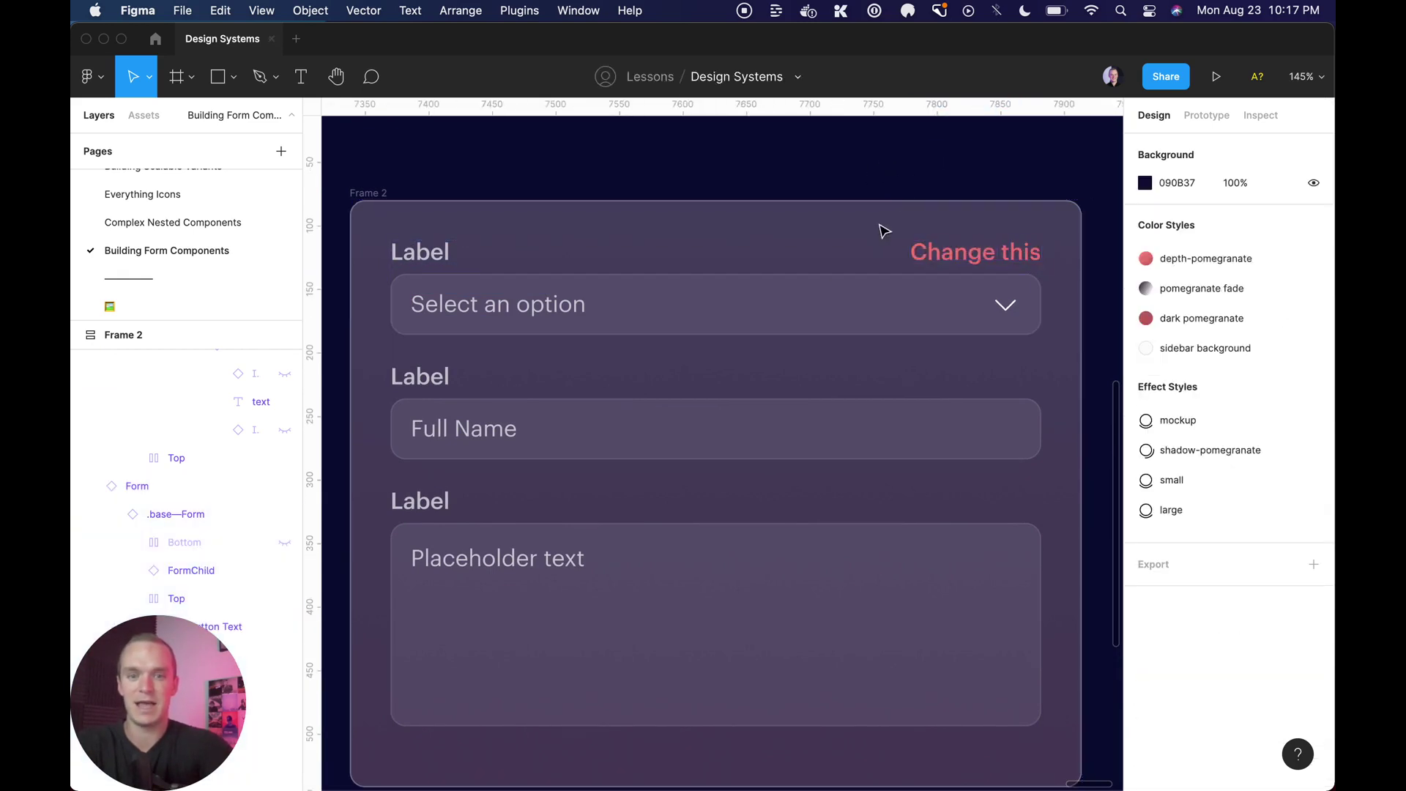
# Add a character counter to the Full Name form and set it to 0/100.
pyautogui.click(574, 417)
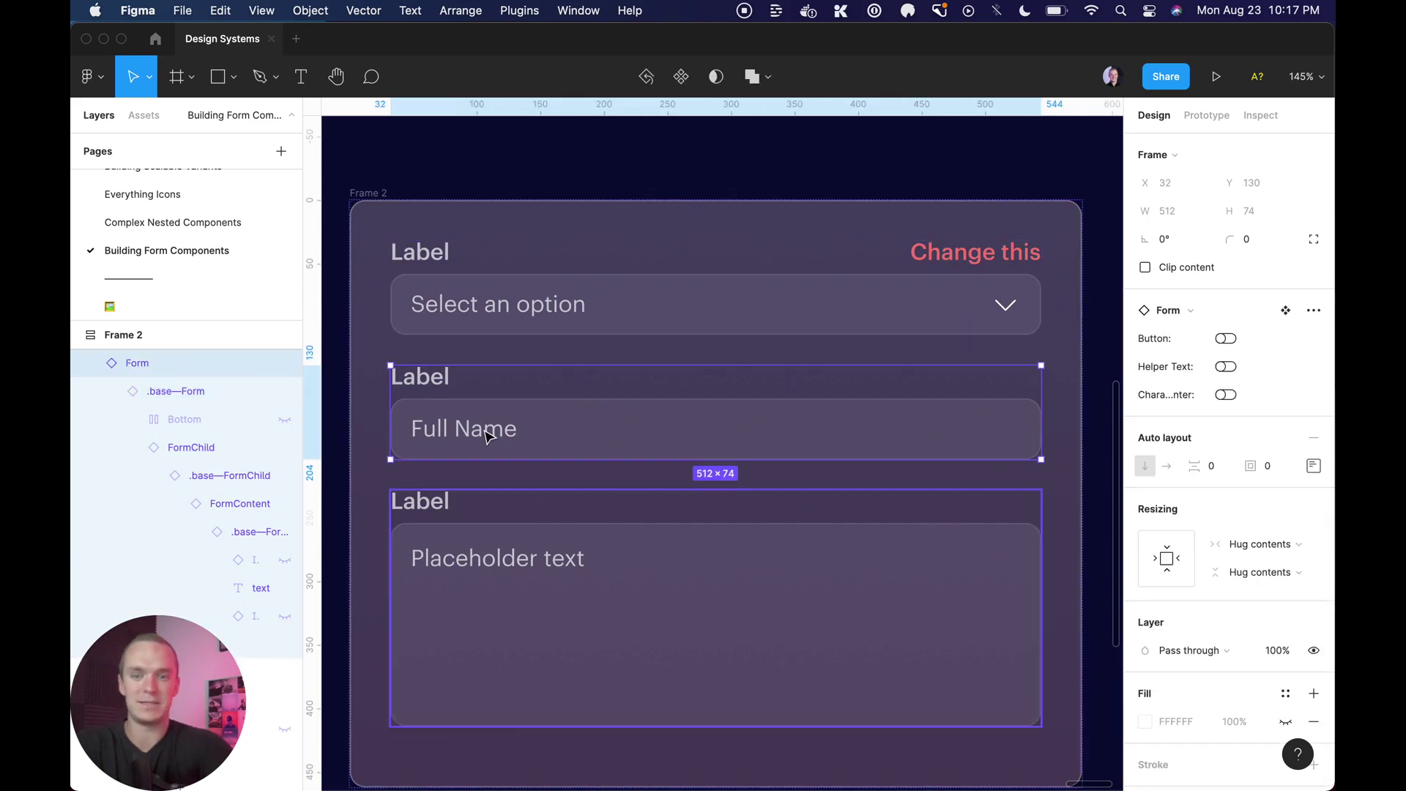
pyautogui.click(1231, 369)
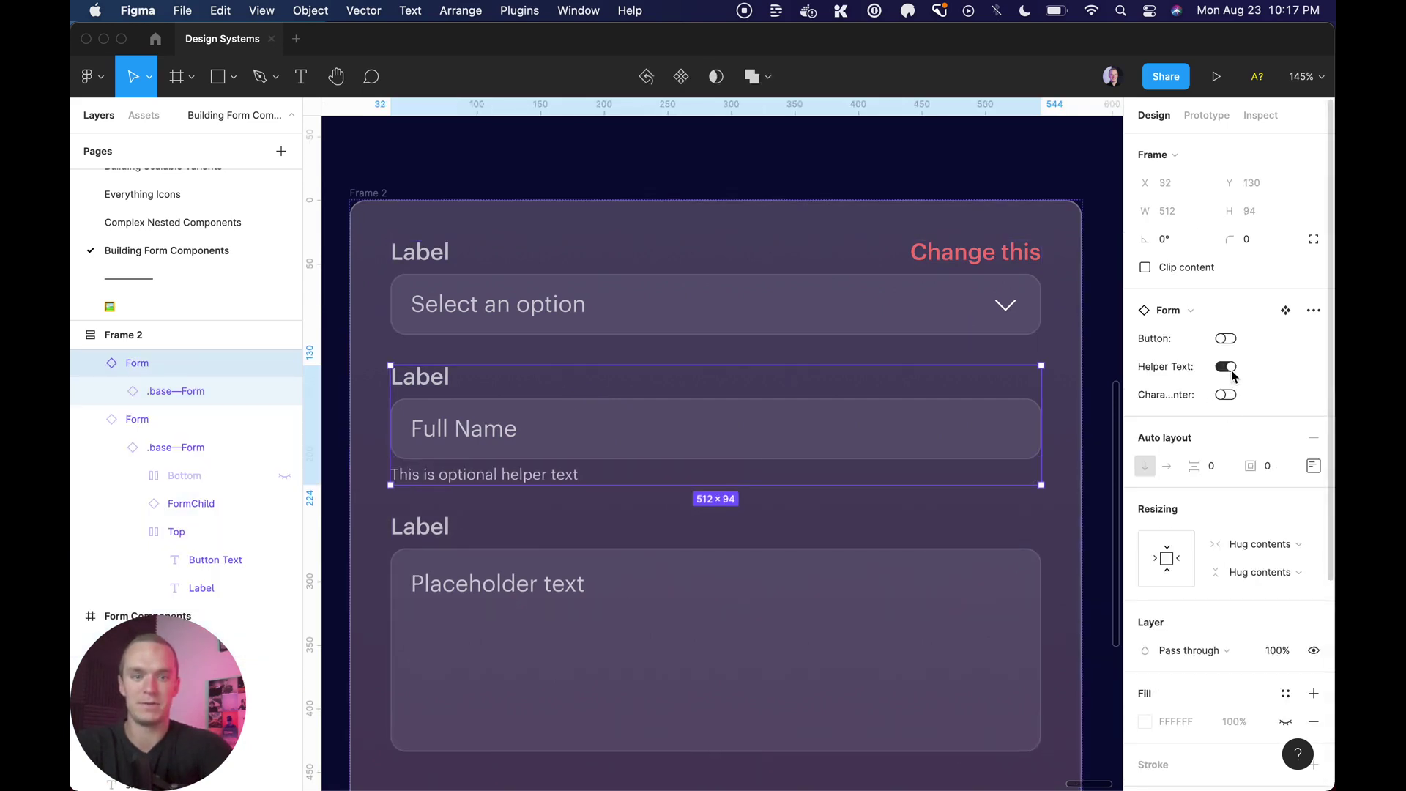
pyautogui.click(1226, 395)
pyautogui.click(1226, 367)
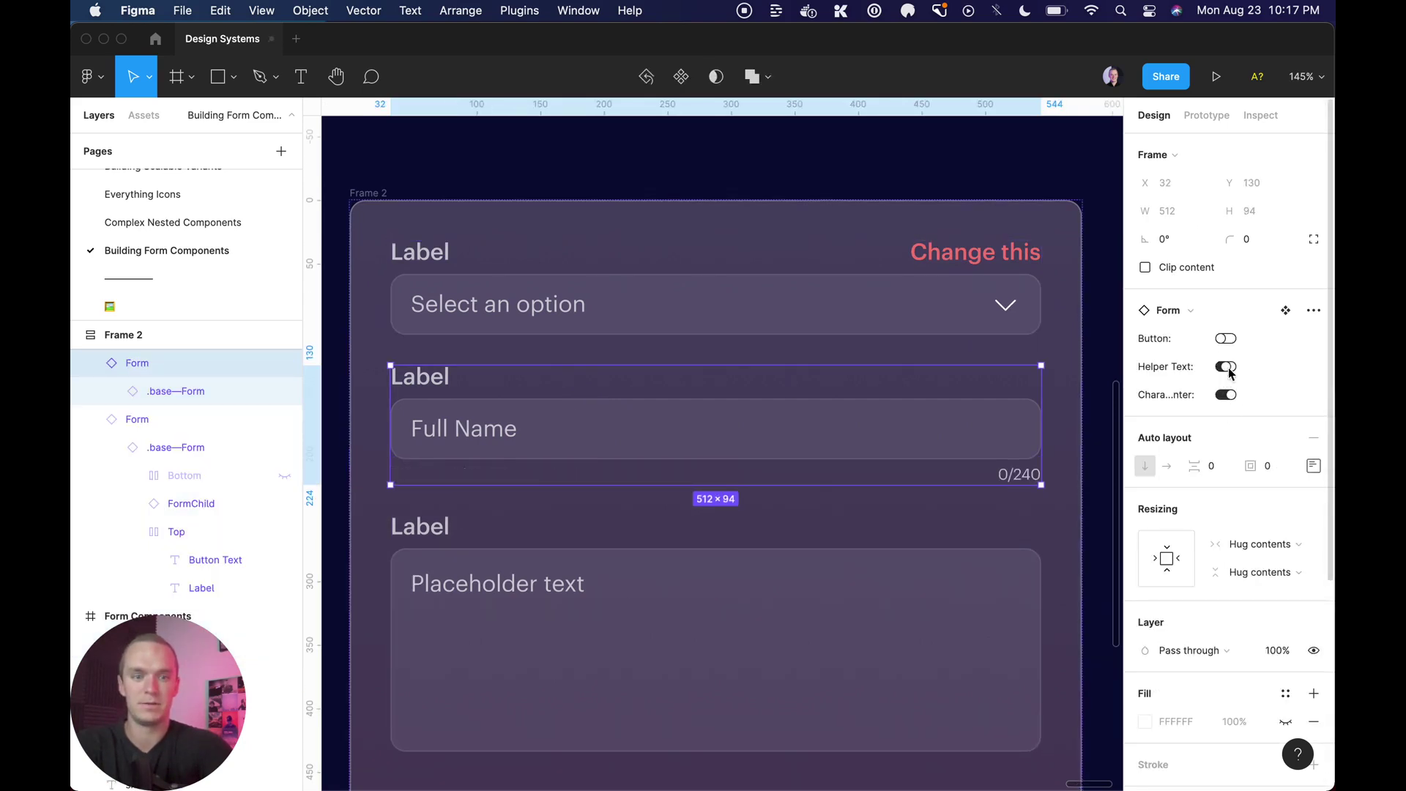
pyautogui.keyDown('super'); pyautogui.click(1027, 477); pyautogui.keyUp('super')
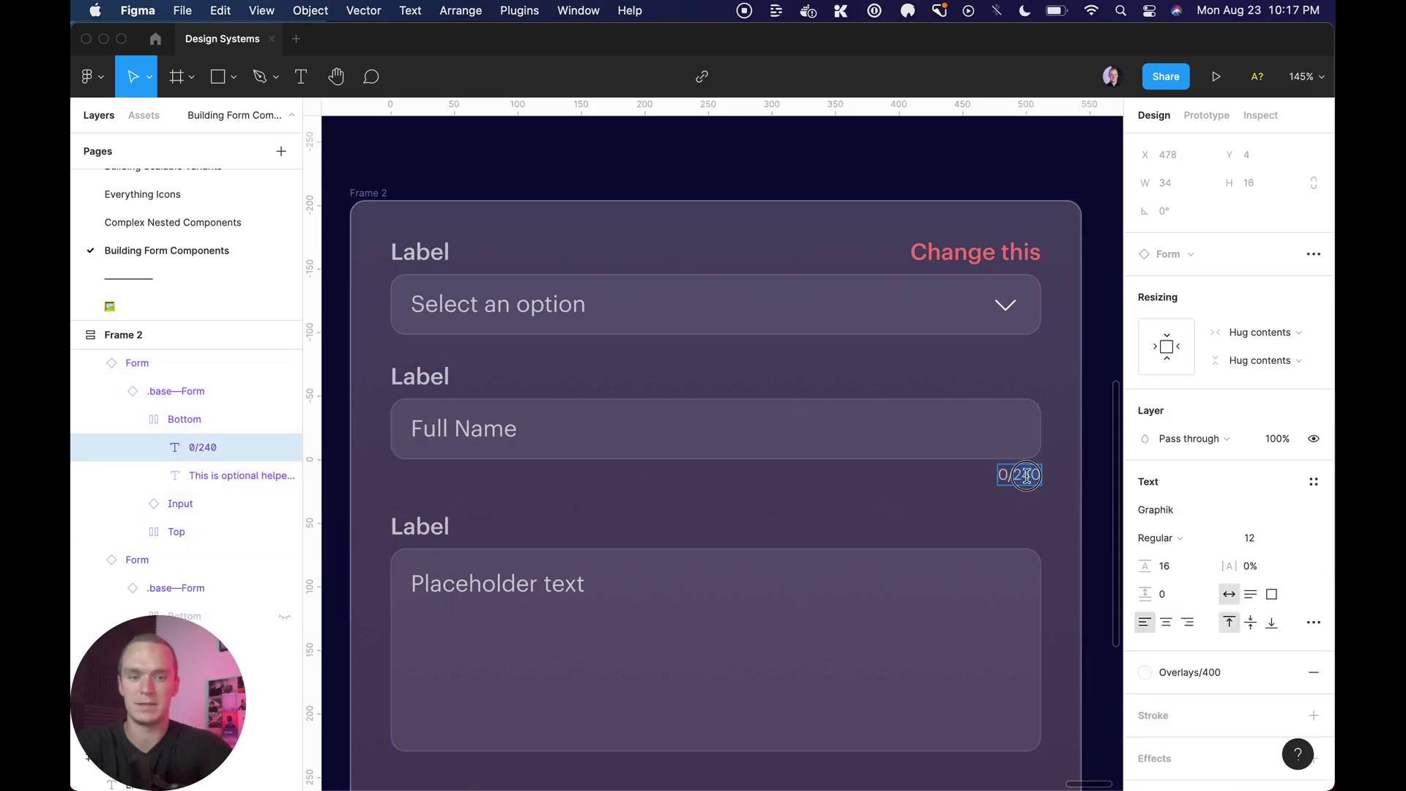
pyautogui.doubleClick(1027, 476)
pyautogui.write('100')
pyautogui.click(912, 195)
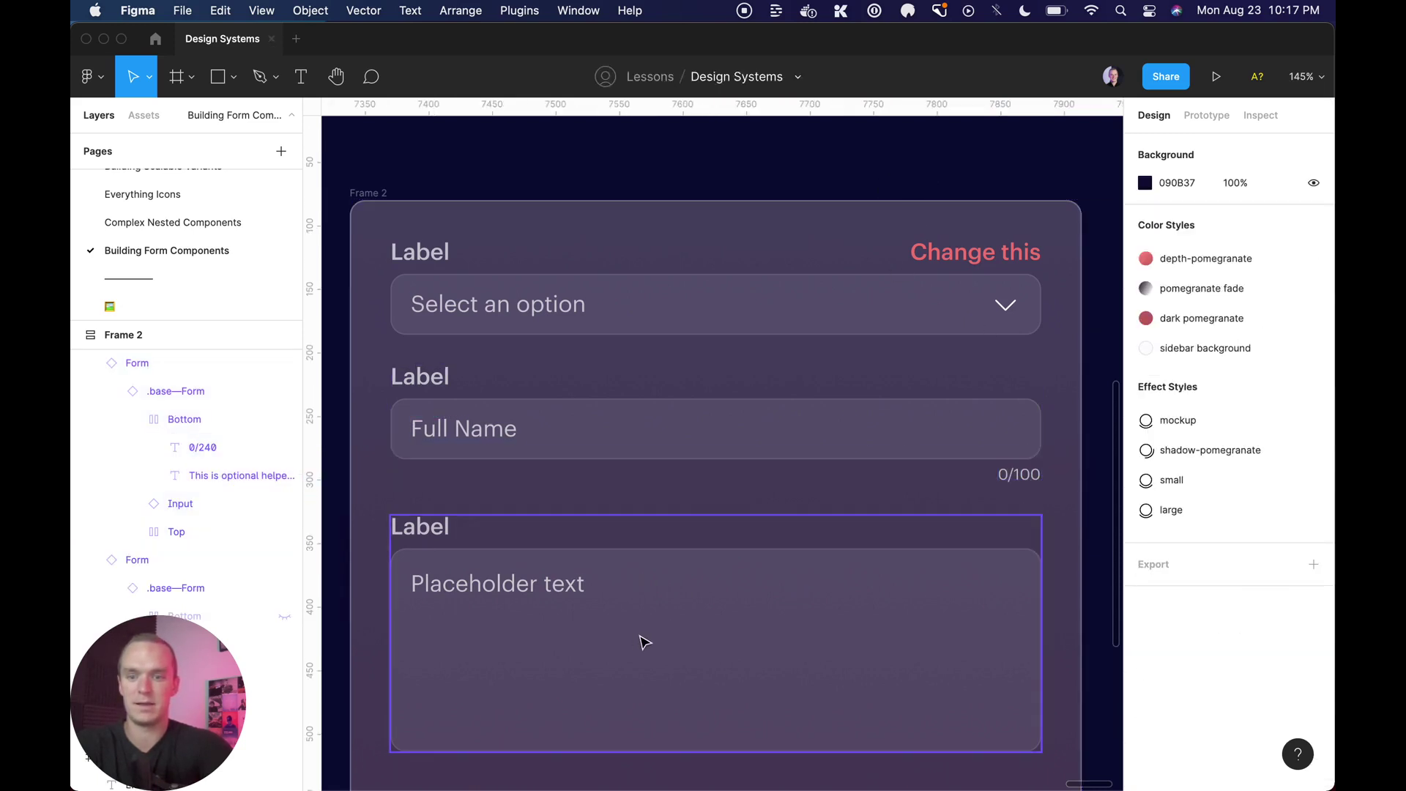
# Show helper text under the Text Area form, then fit Frame 2 in view.
pyautogui.click(643, 643)
pyautogui.scroll(-2, 637, 643)
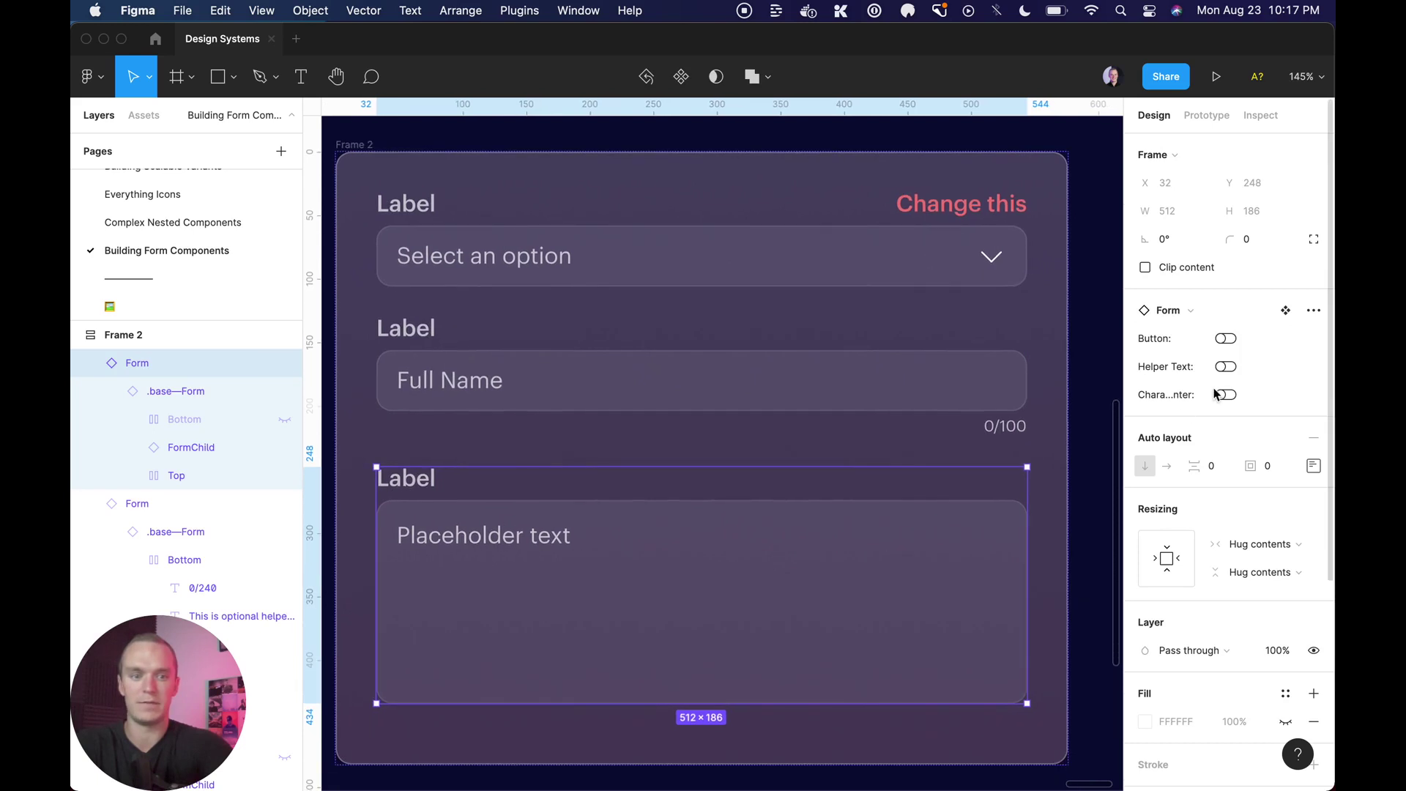
pyautogui.click(1225, 367)
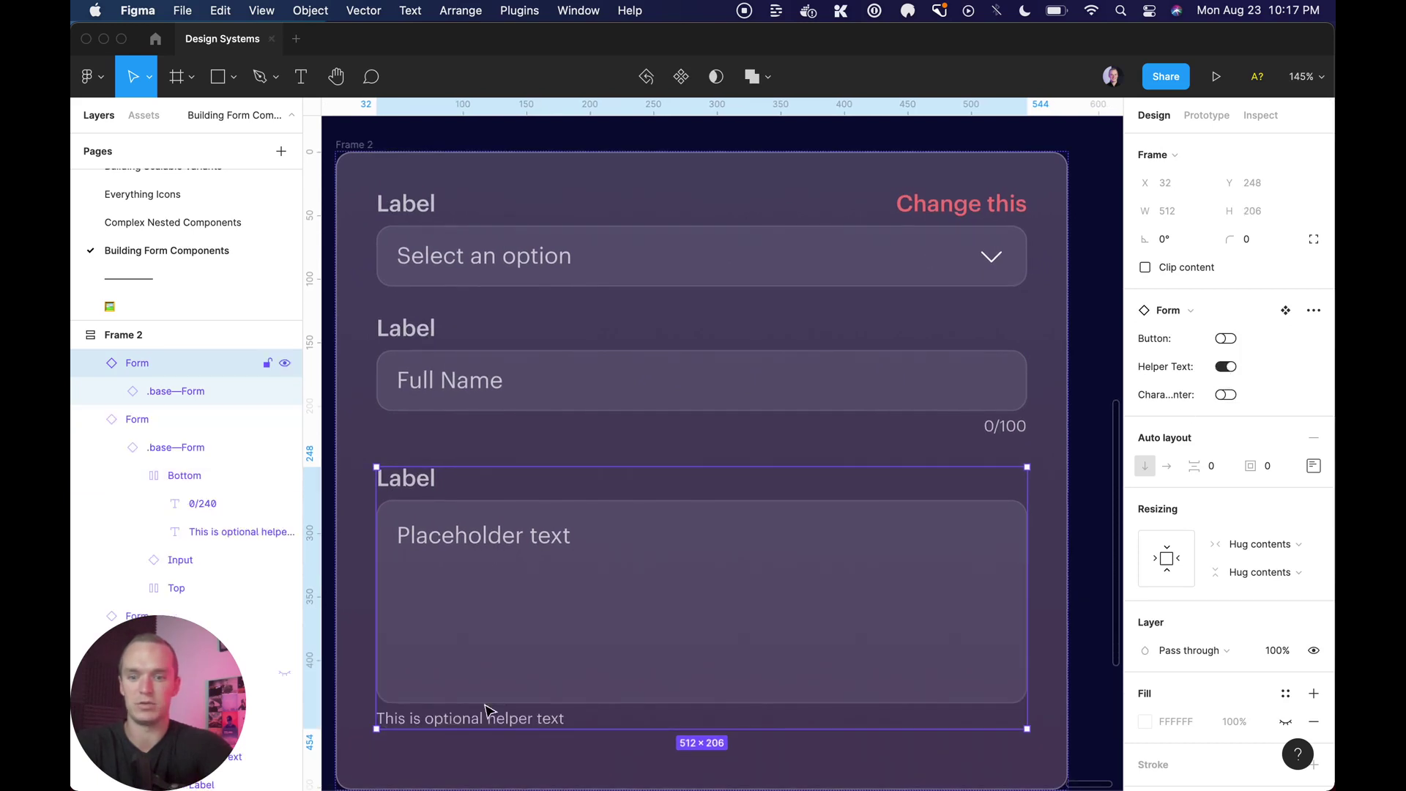
pyautogui.click(611, 142)
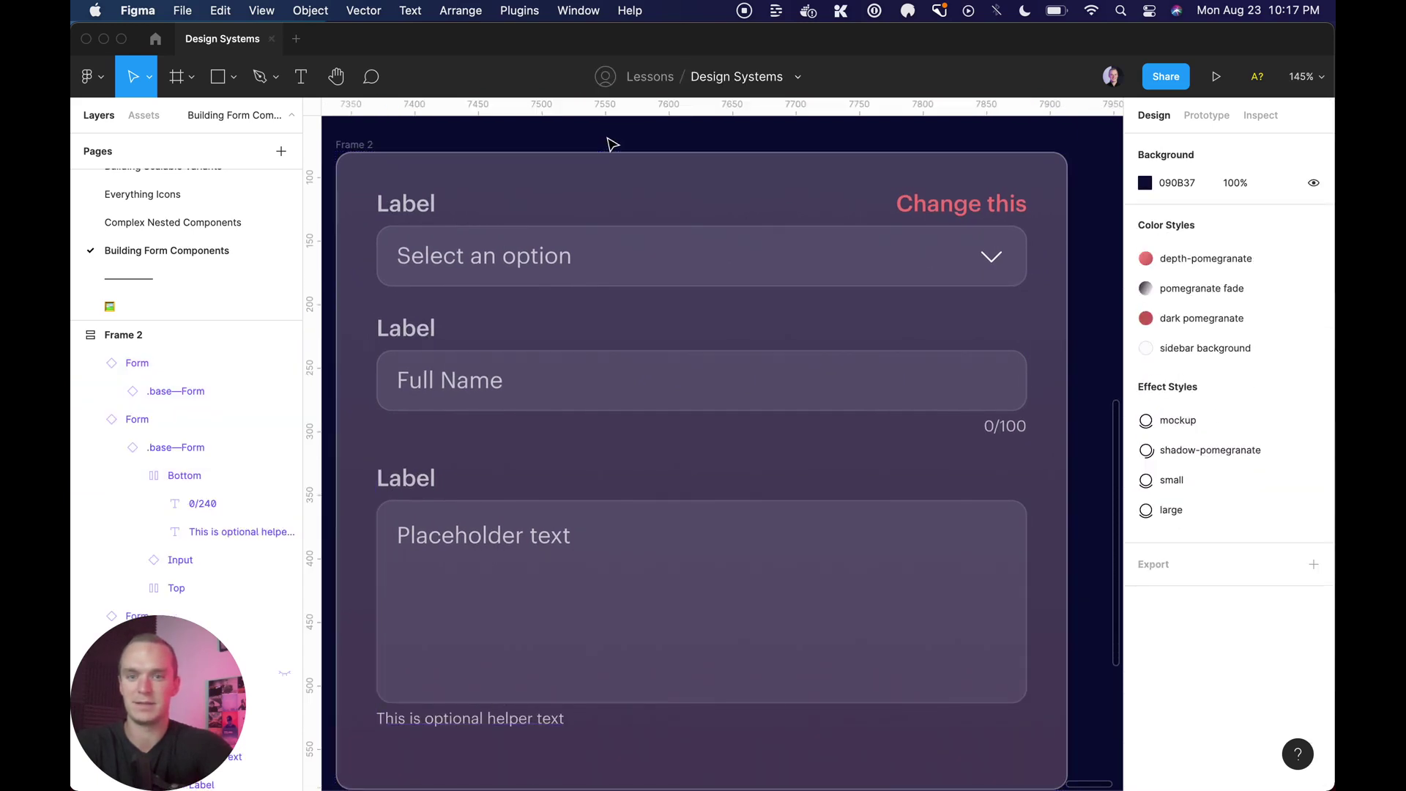
pyautogui.click(360, 154)
pyautogui.hotkey('shift', '2')
# Reduce Frame 2's auto-layout spacing between forms from 24 to 16.
pyautogui.click(490, 141)
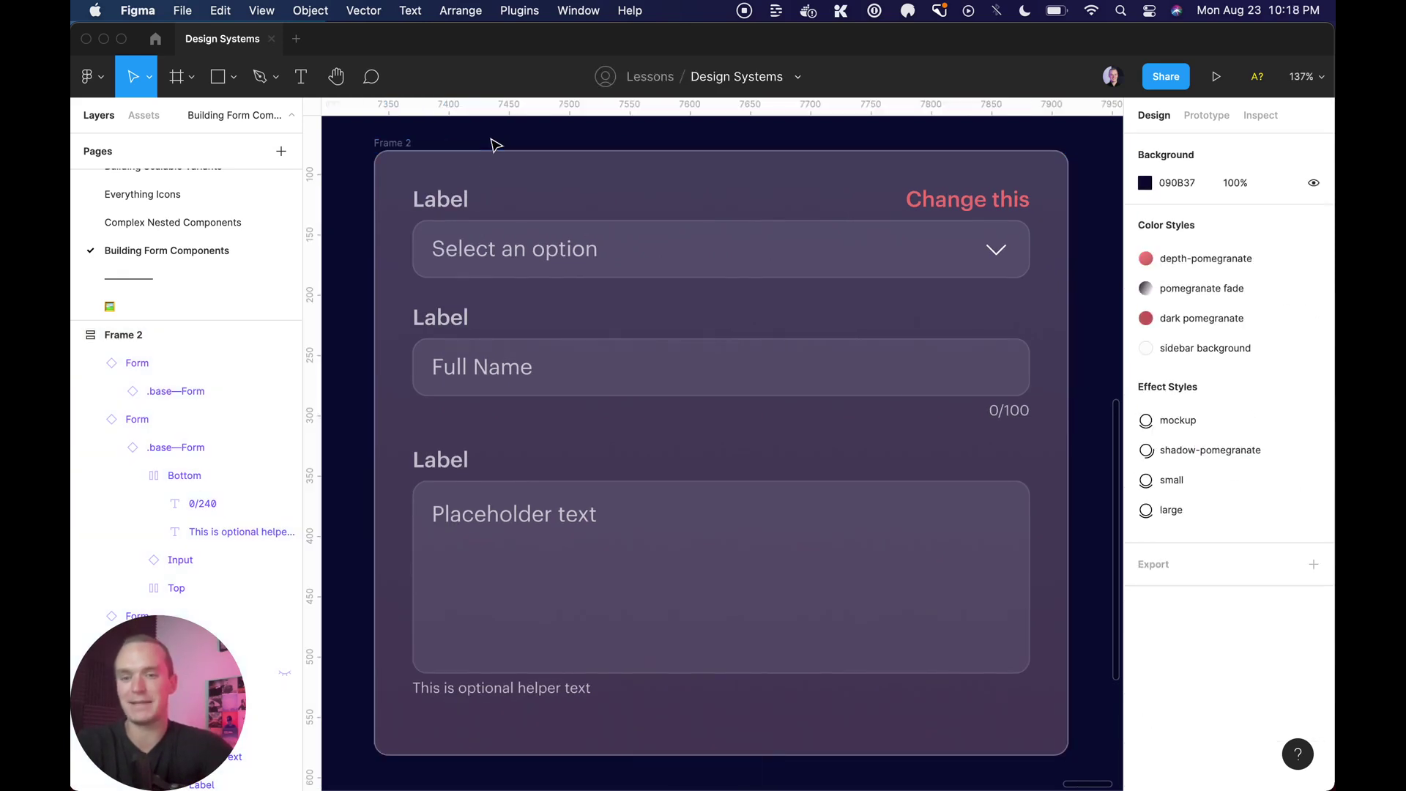
pyautogui.click(407, 142)
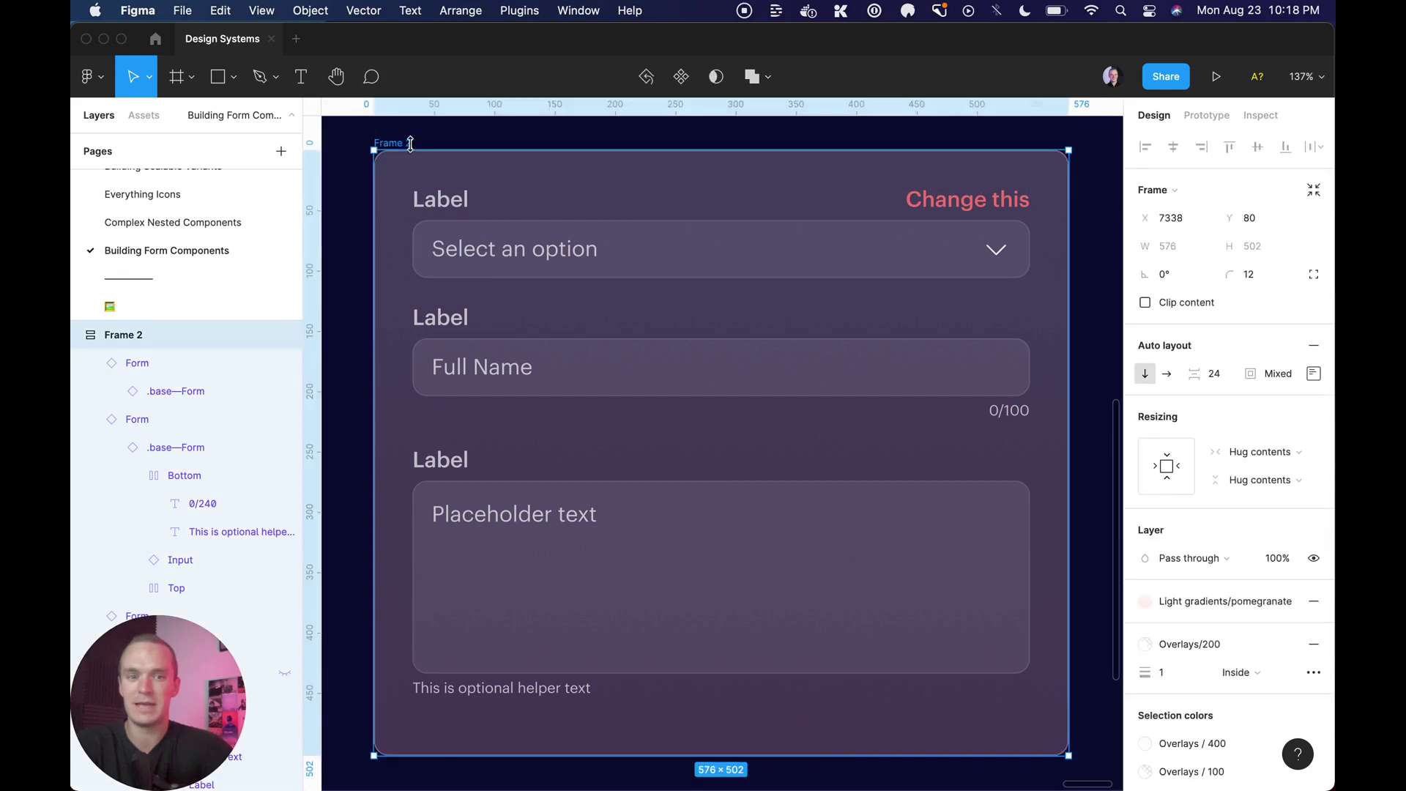
pyautogui.click(1214, 373)
pyautogui.write('16')
pyautogui.press('Return')
pyautogui.click(1093, 313)
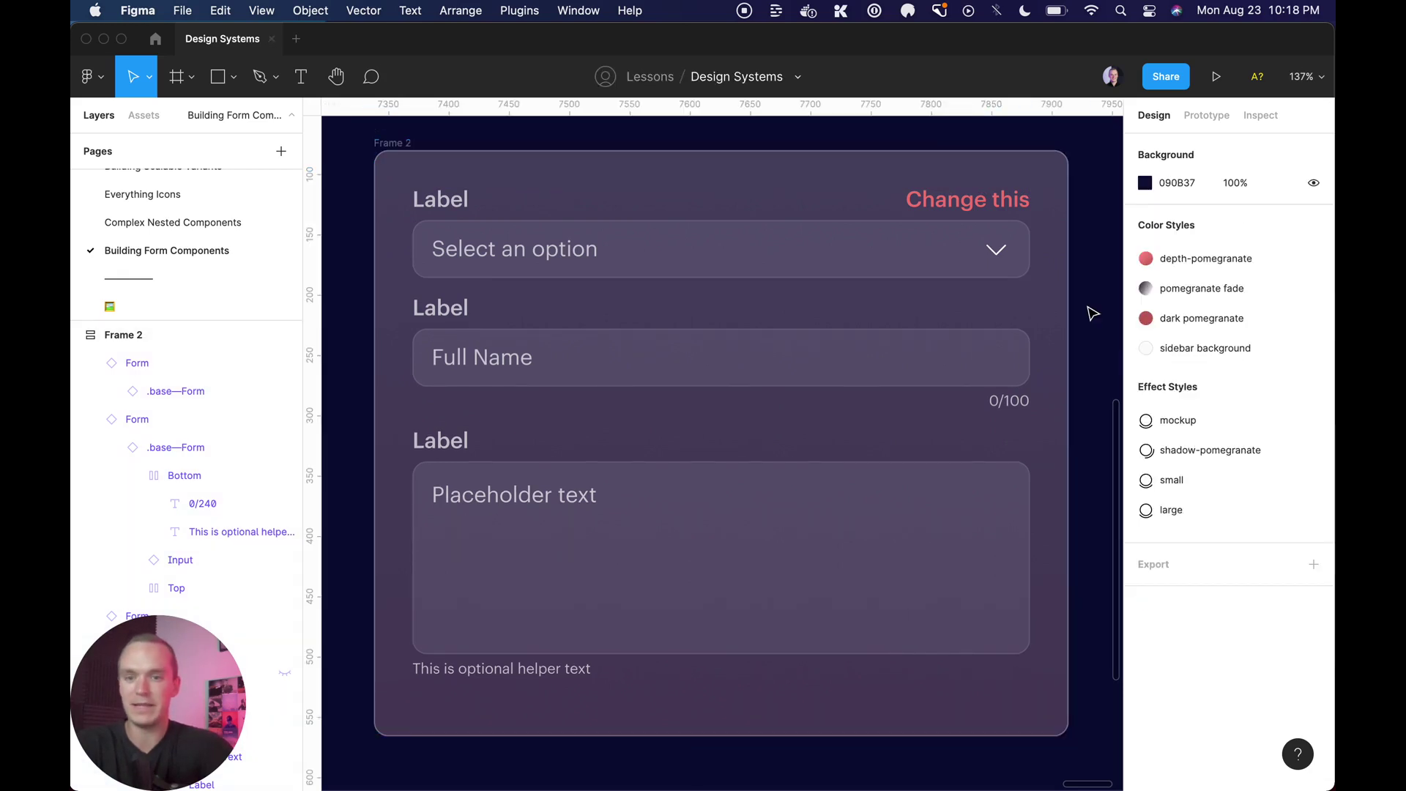